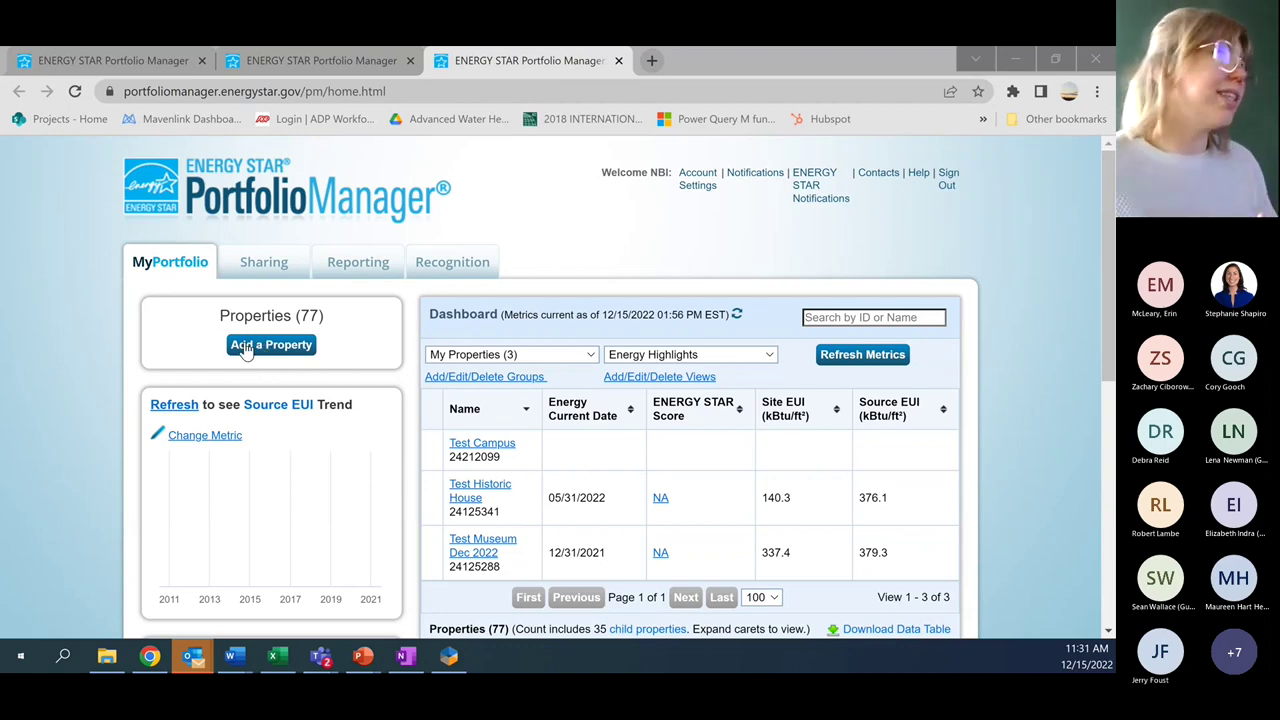
Step: Bring up the signup tab and scroll through the Create an Account form
{"action": "left_click", "coordinate": [127, 62]}
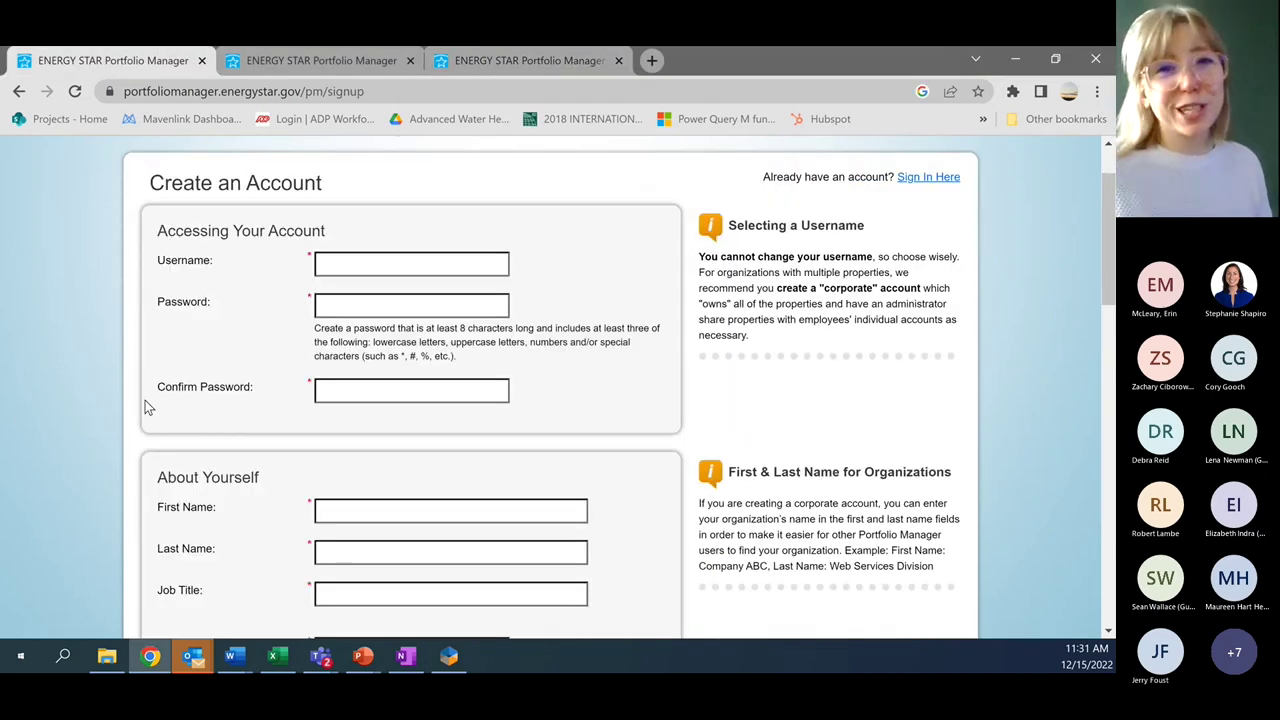
{"action": "scroll", "coordinate": [242, 405], "scroll_direction": "up", "scroll_amount": 2}
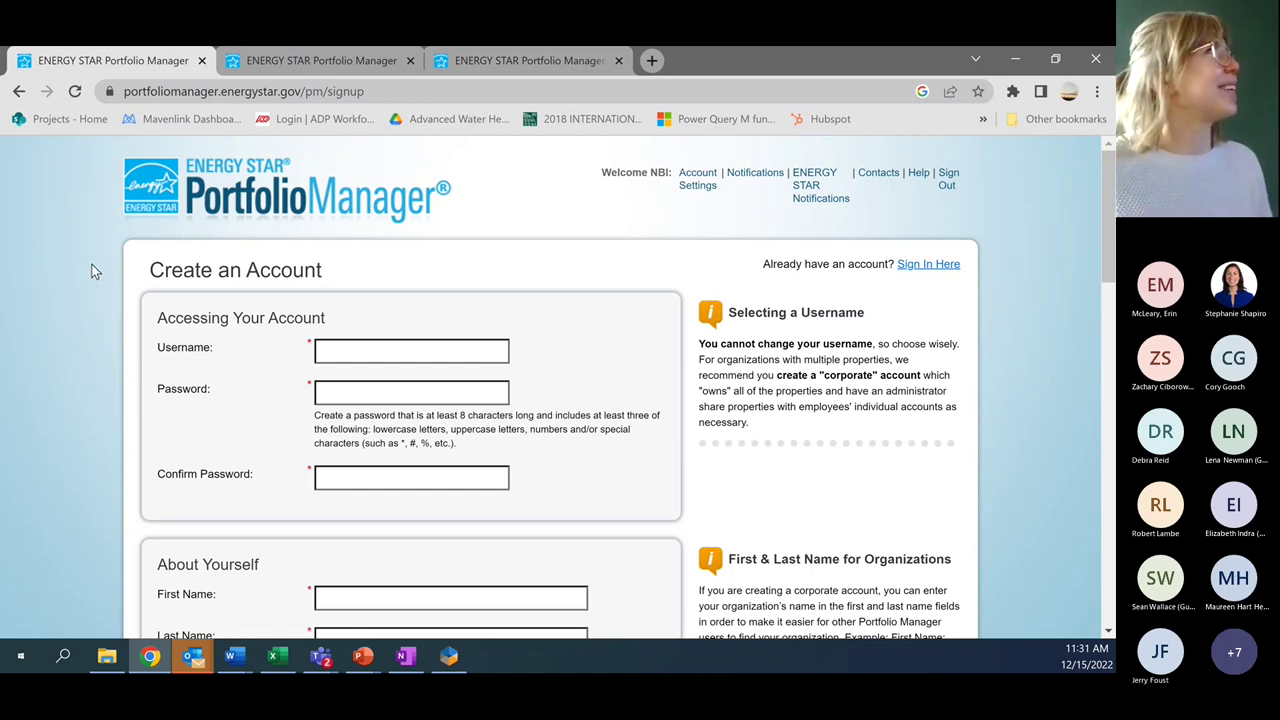
{"action": "scroll", "coordinate": [91, 270], "scroll_direction": "down", "scroll_amount": 1}
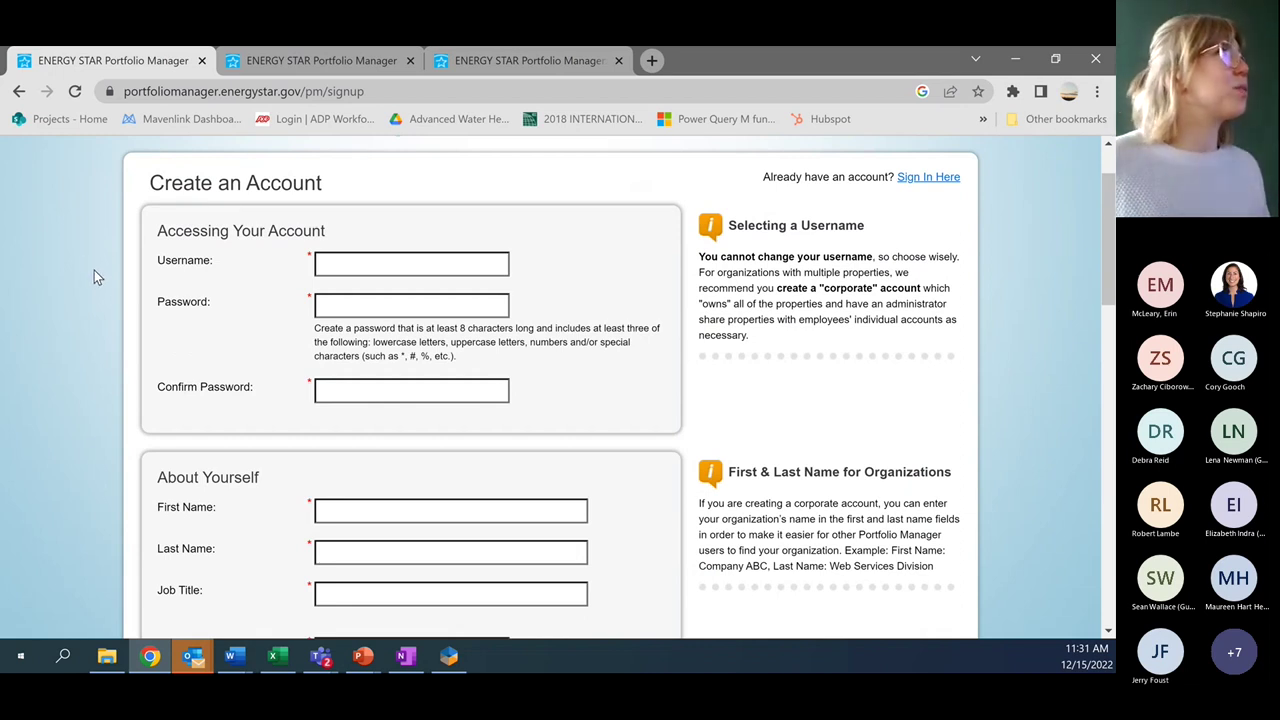
{"action": "scroll", "coordinate": [94, 272], "scroll_direction": "down", "scroll_amount": 1}
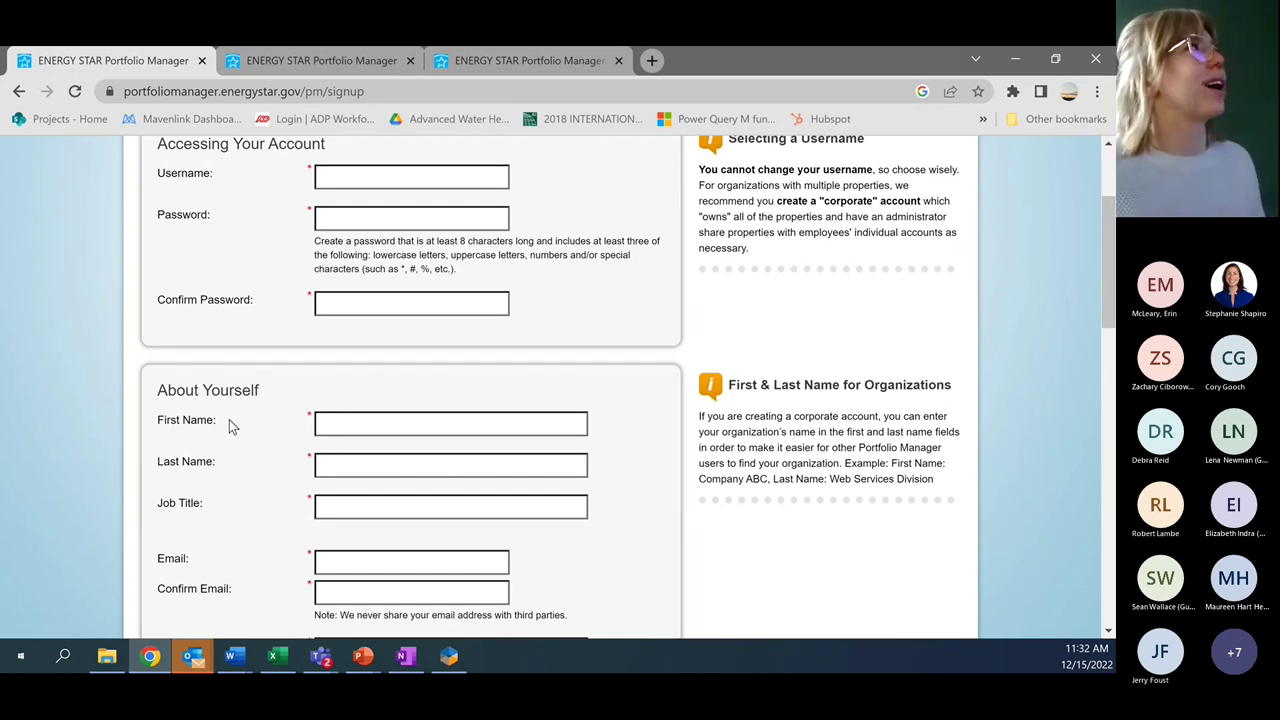
{"action": "scroll", "coordinate": [116, 331], "scroll_direction": "down", "scroll_amount": 2}
{"action": "scroll", "coordinate": [116, 333], "scroll_direction": "down", "scroll_amount": 4}
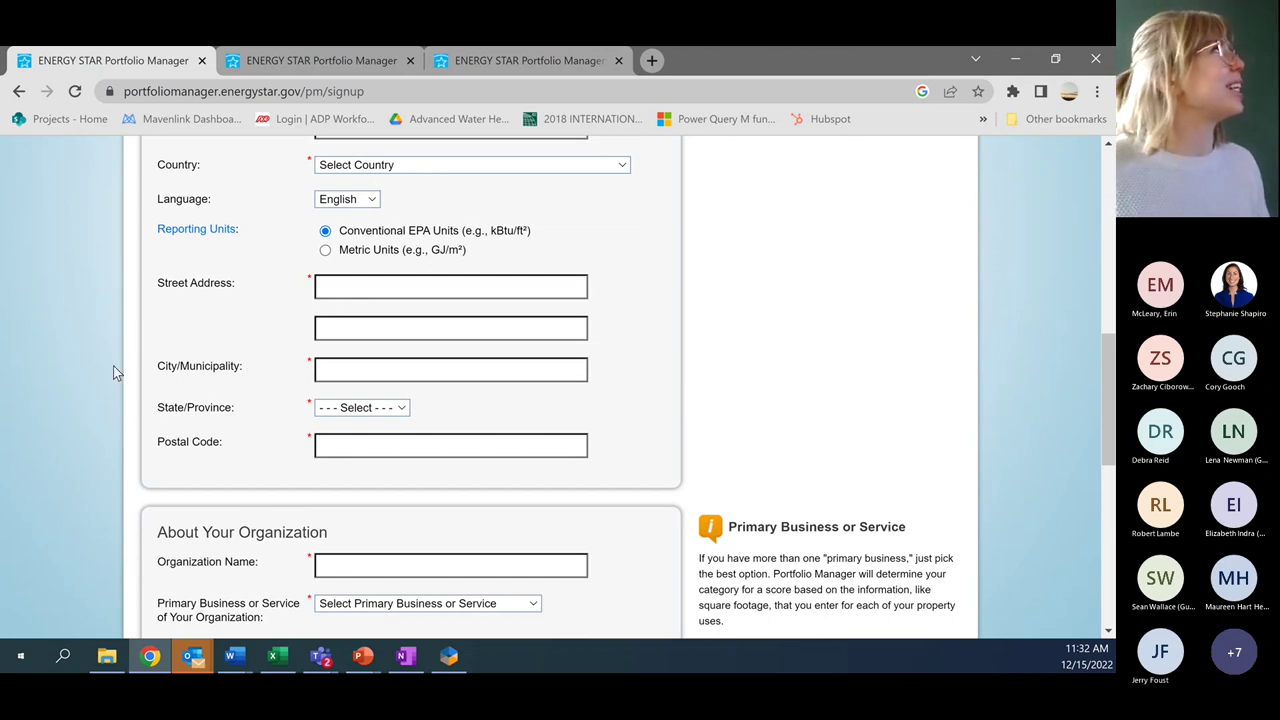
{"action": "scroll", "coordinate": [88, 345], "scroll_direction": "down", "scroll_amount": 4}
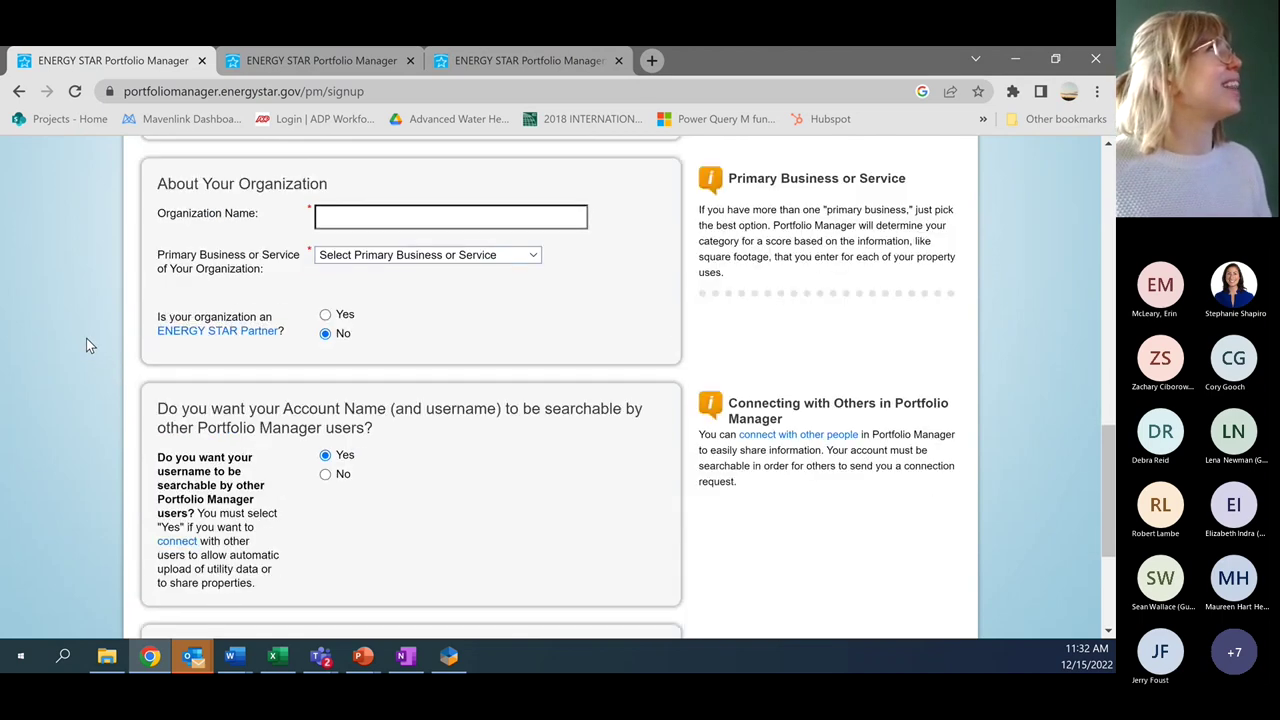
Step: Check the Primary Business list without choosing, then review the remaining fields down to identity confirmation
{"action": "left_click", "coordinate": [383, 260]}
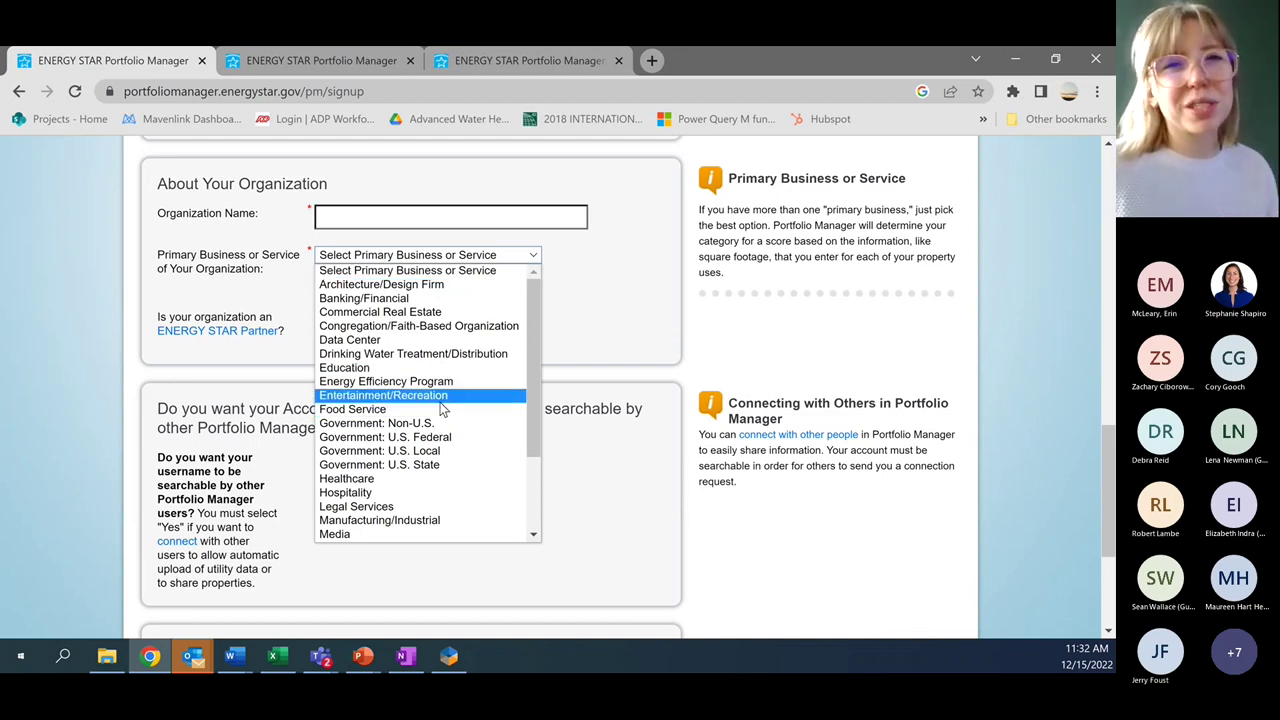
{"action": "left_click", "coordinate": [203, 363]}
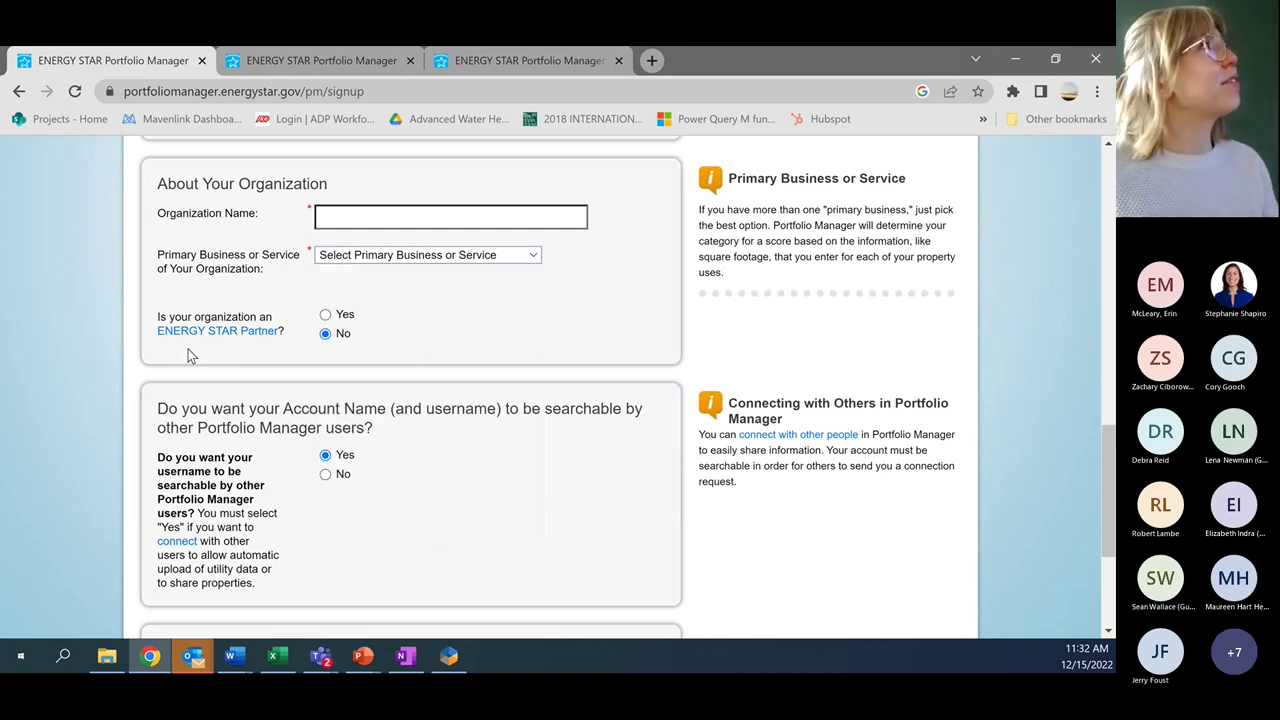
{"action": "mouse_move", "coordinate": [208, 342]}
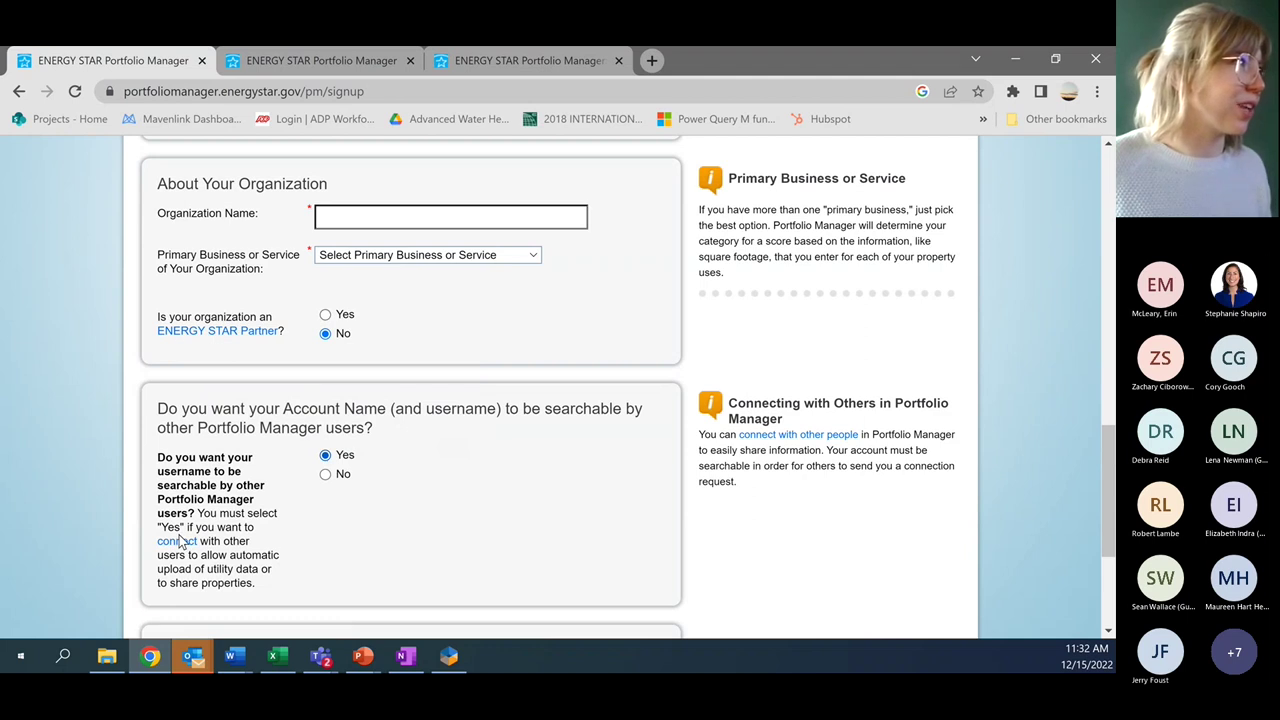
{"action": "mouse_move", "coordinate": [178, 545]}
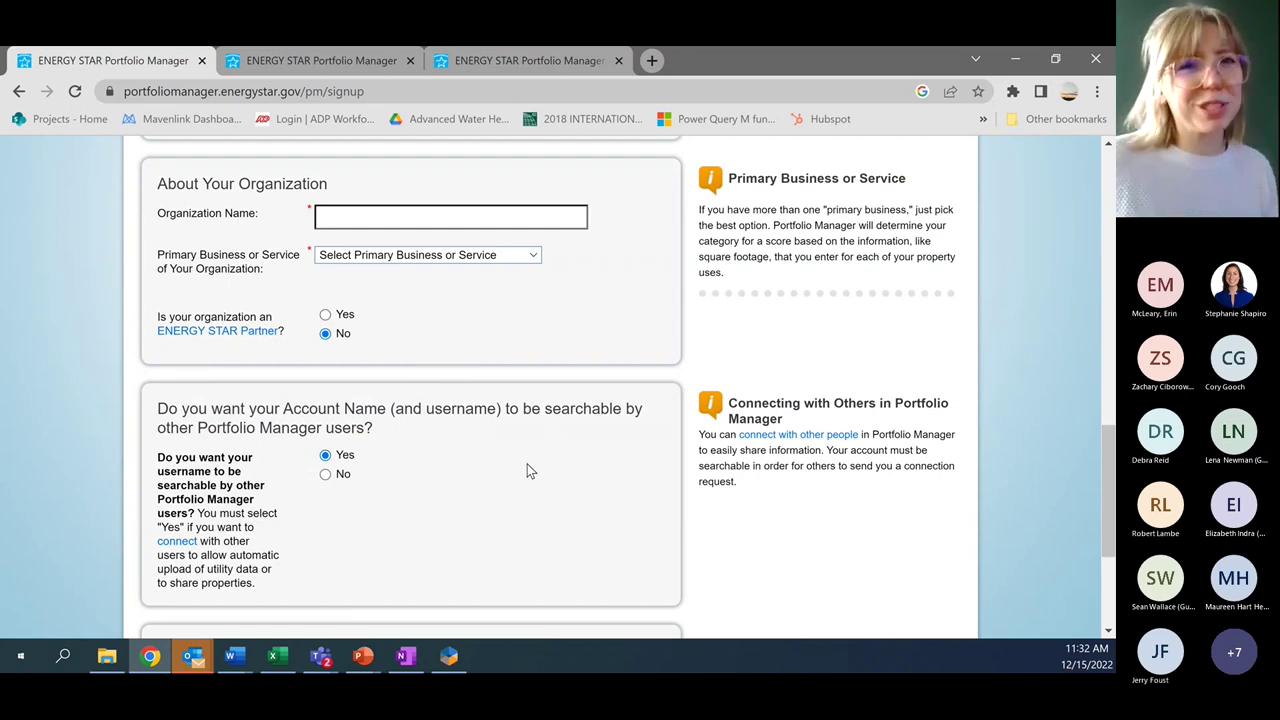
{"action": "scroll", "coordinate": [523, 457], "scroll_direction": "down", "scroll_amount": 3}
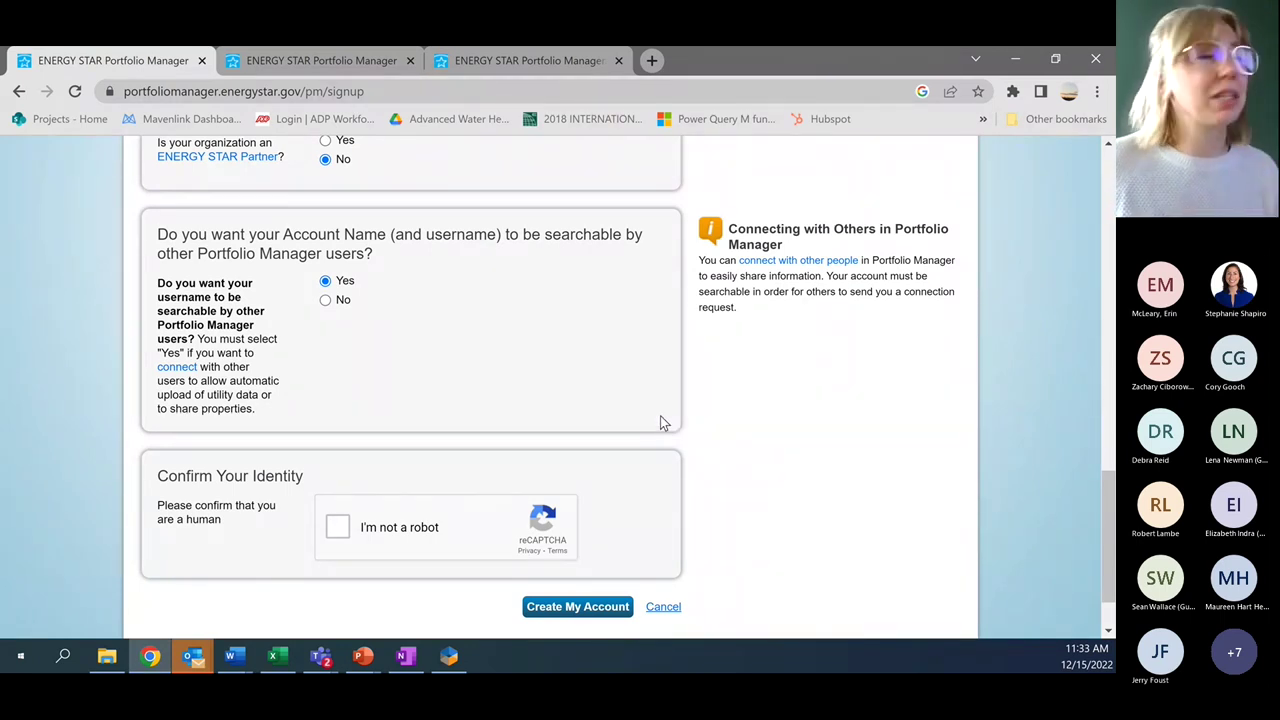
{"action": "scroll", "coordinate": [619, 360], "scroll_direction": "down", "scroll_amount": 1}
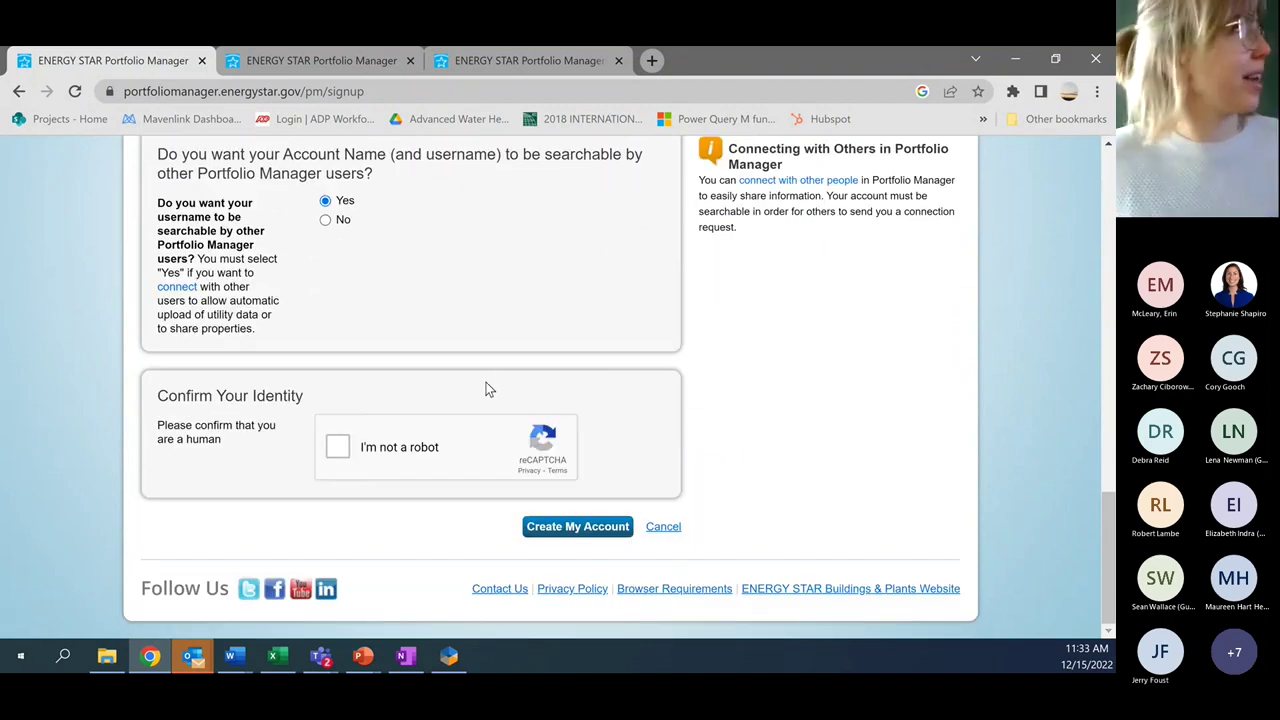
{"action": "left_click", "coordinate": [359, 52]}
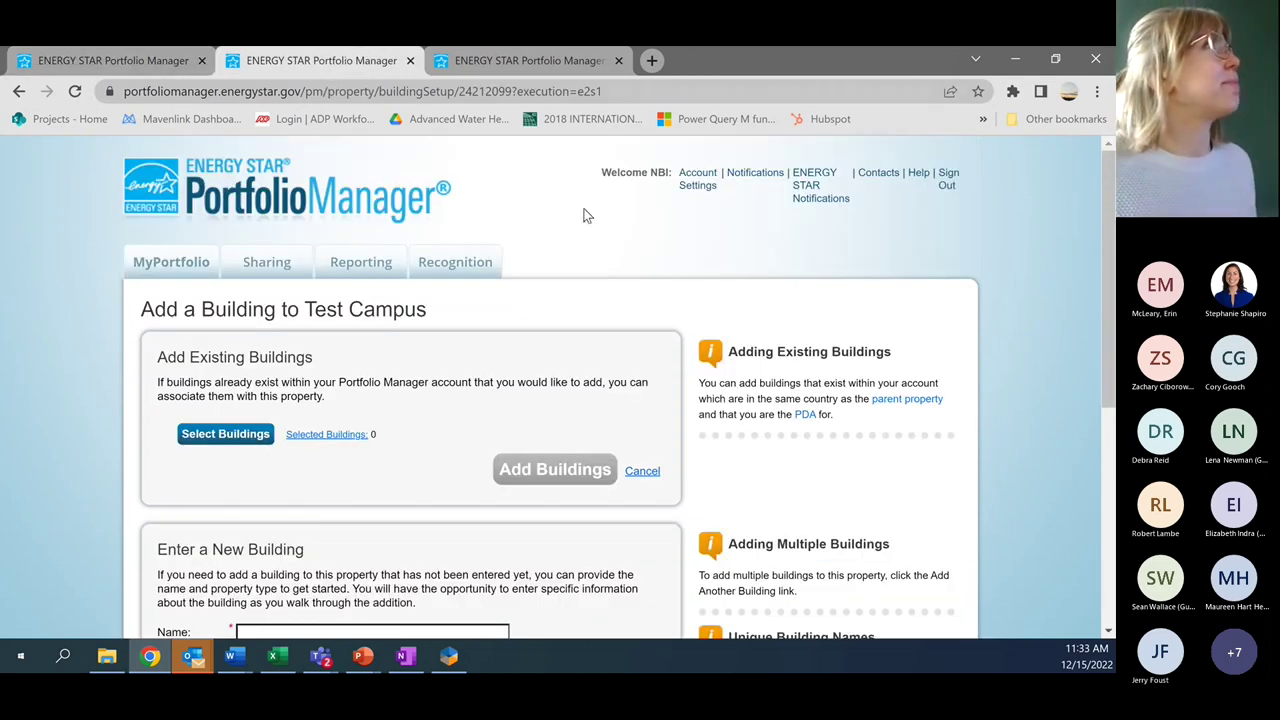
Step: Add a new Museum property set as one building and a test property, then get started
{"action": "left_click", "coordinate": [477, 71]}
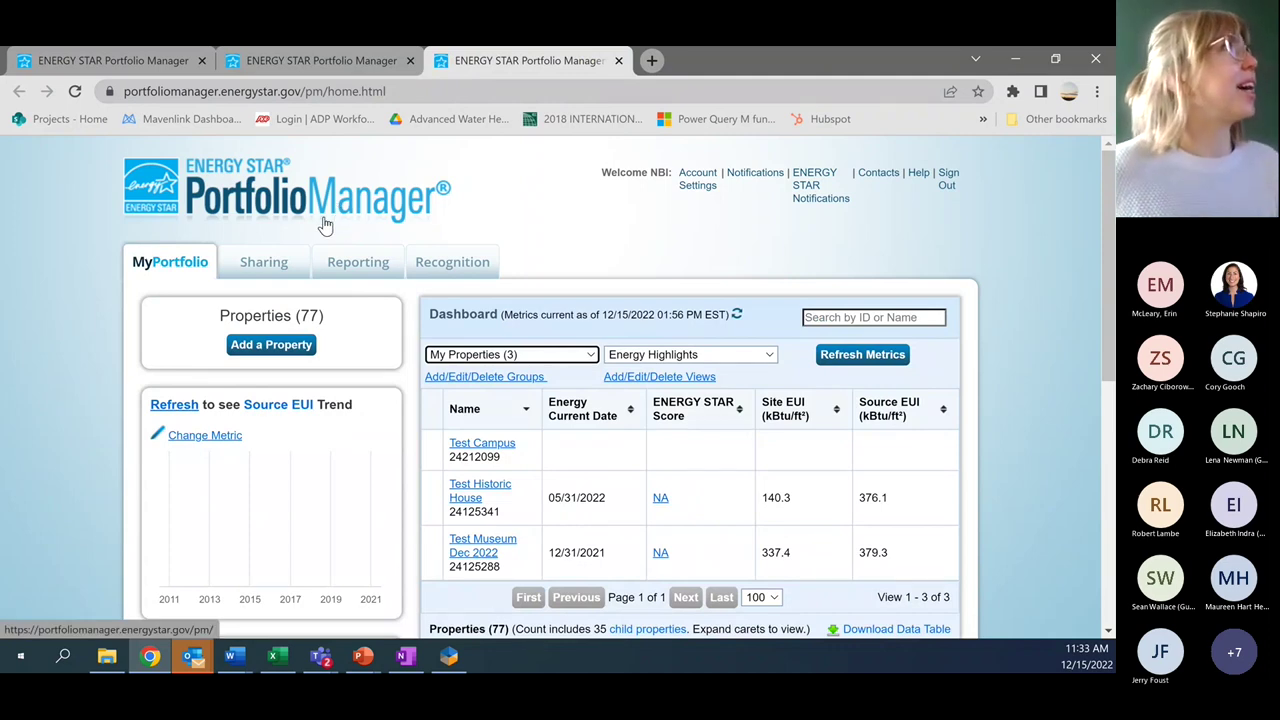
{"action": "left_click", "coordinate": [303, 346]}
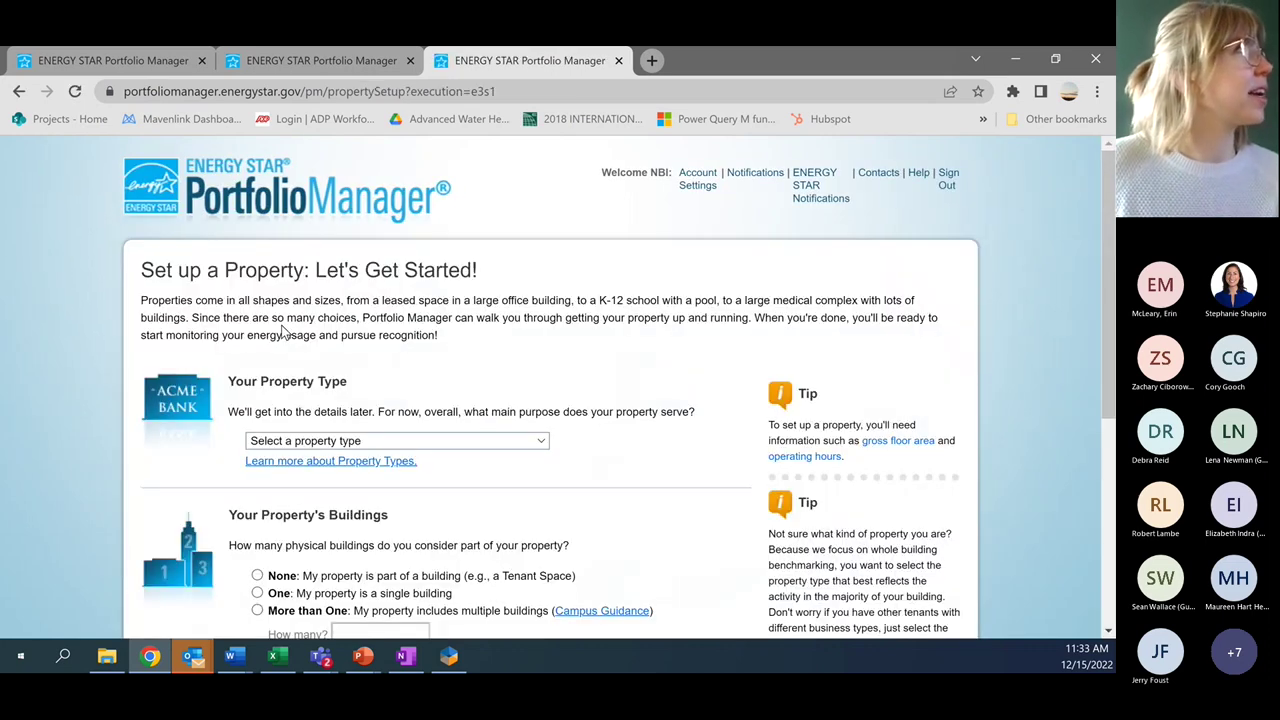
{"action": "scroll", "coordinate": [283, 333], "scroll_direction": "down", "scroll_amount": 2}
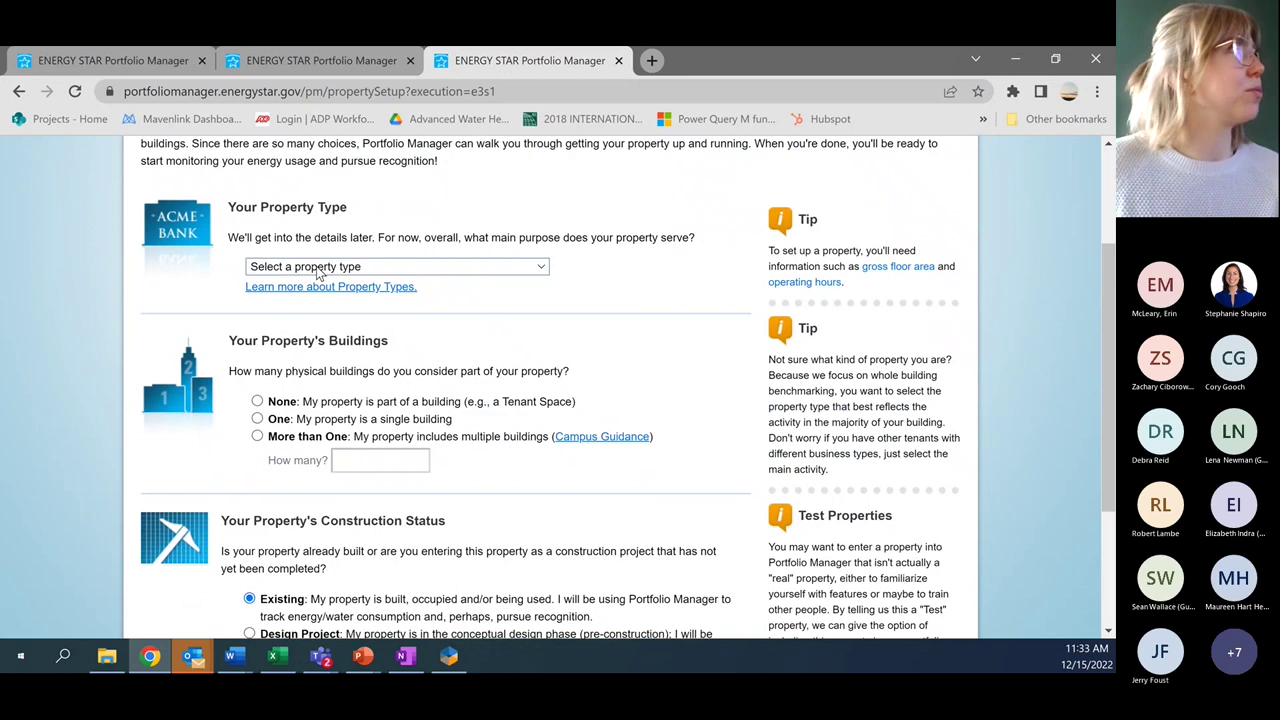
{"action": "left_click", "coordinate": [319, 268]}
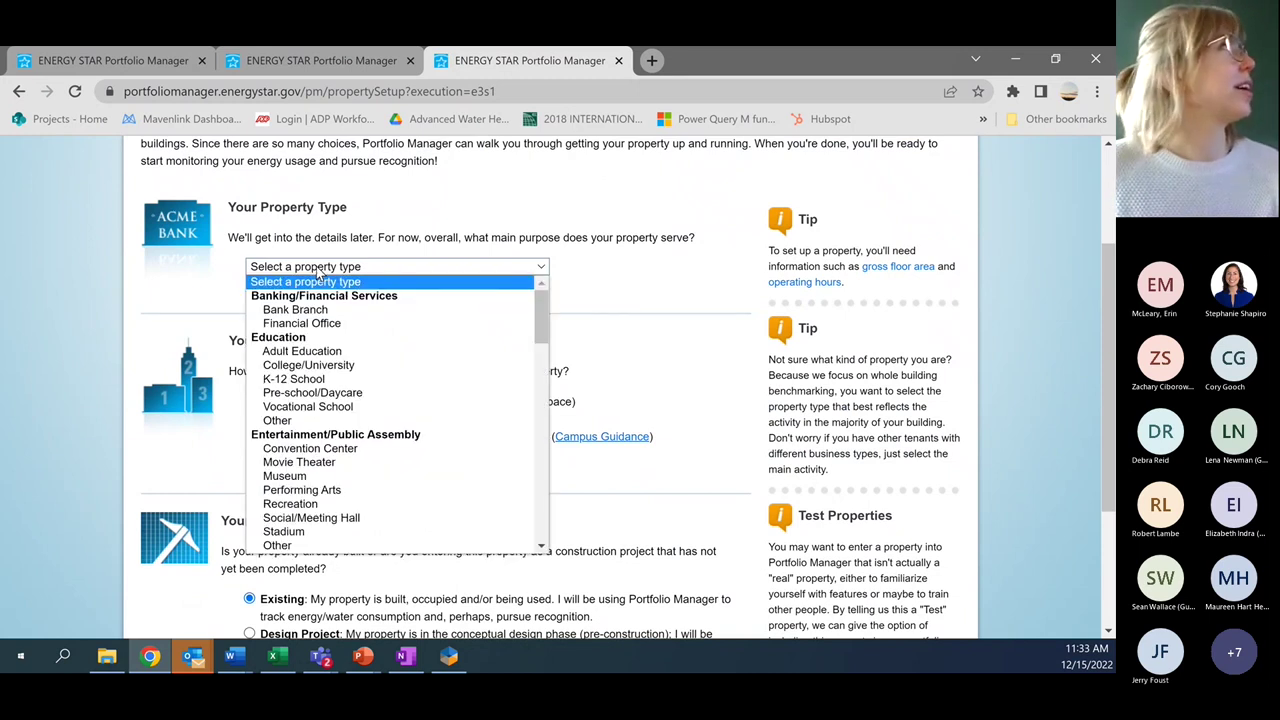
{"action": "left_click", "coordinate": [368, 478]}
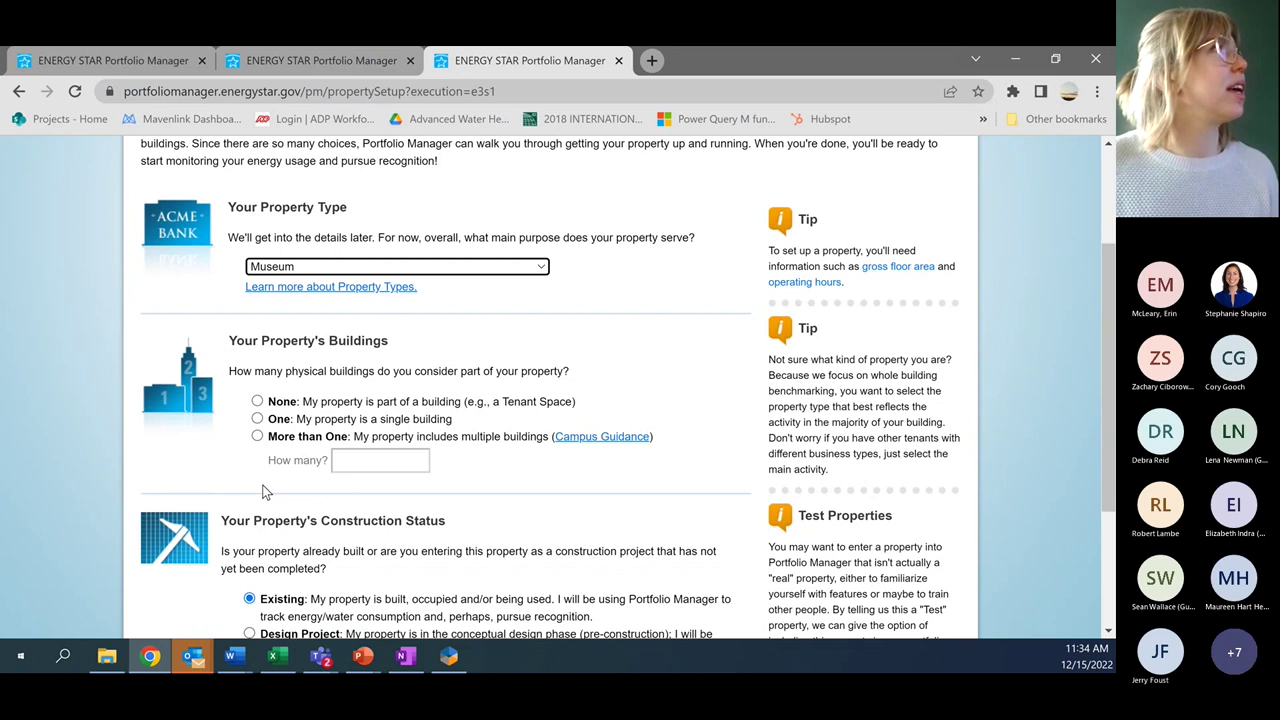
{"action": "left_click", "coordinate": [258, 420]}
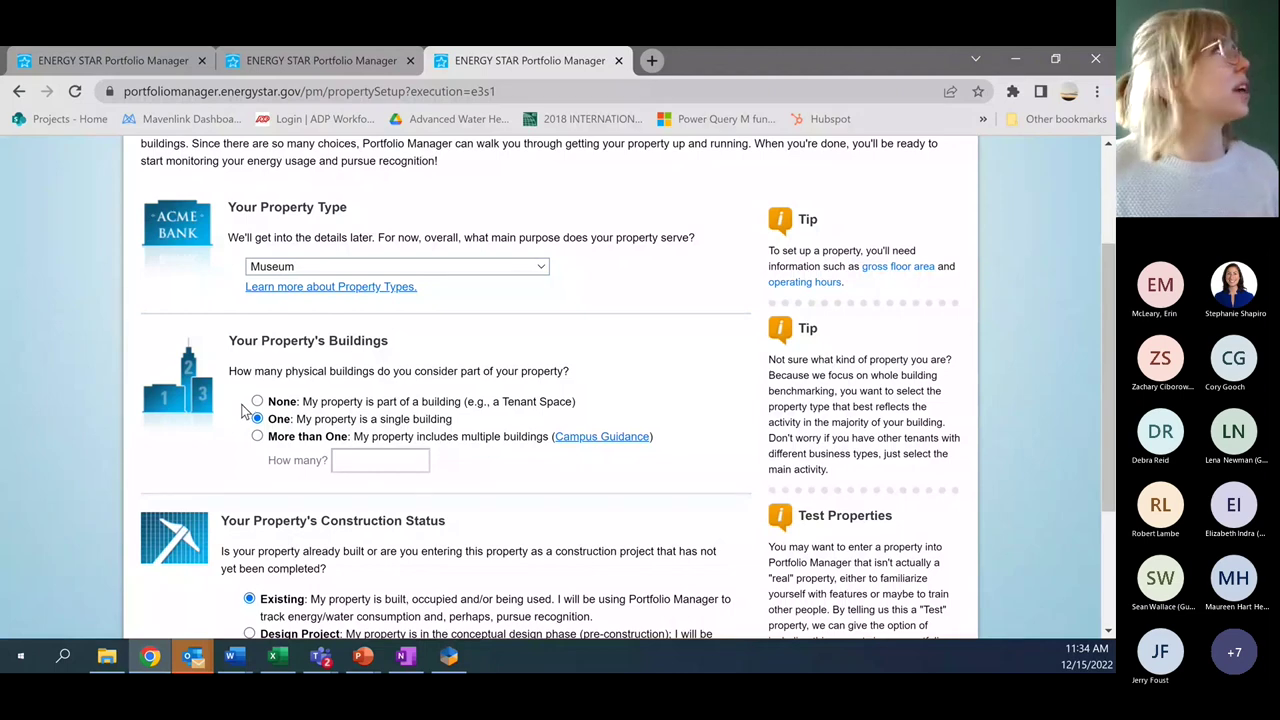
{"action": "scroll", "coordinate": [231, 422], "scroll_direction": "down", "scroll_amount": 2}
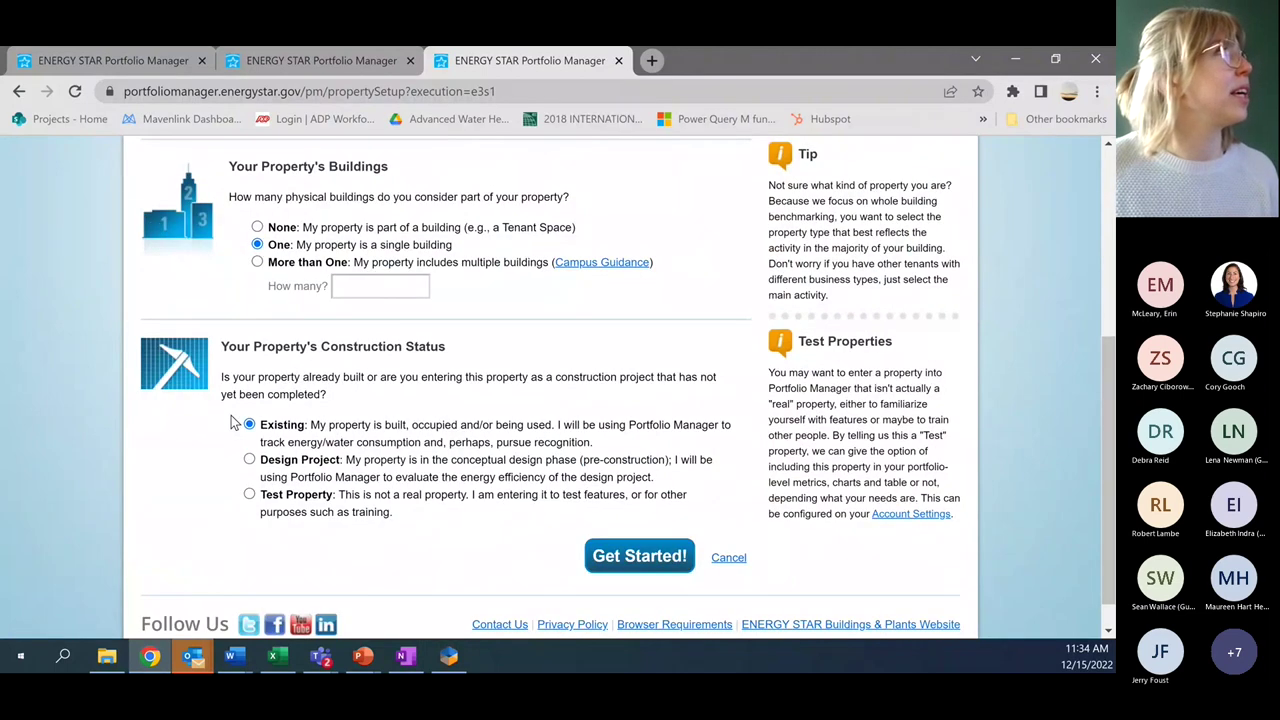
{"action": "left_click", "coordinate": [249, 496]}
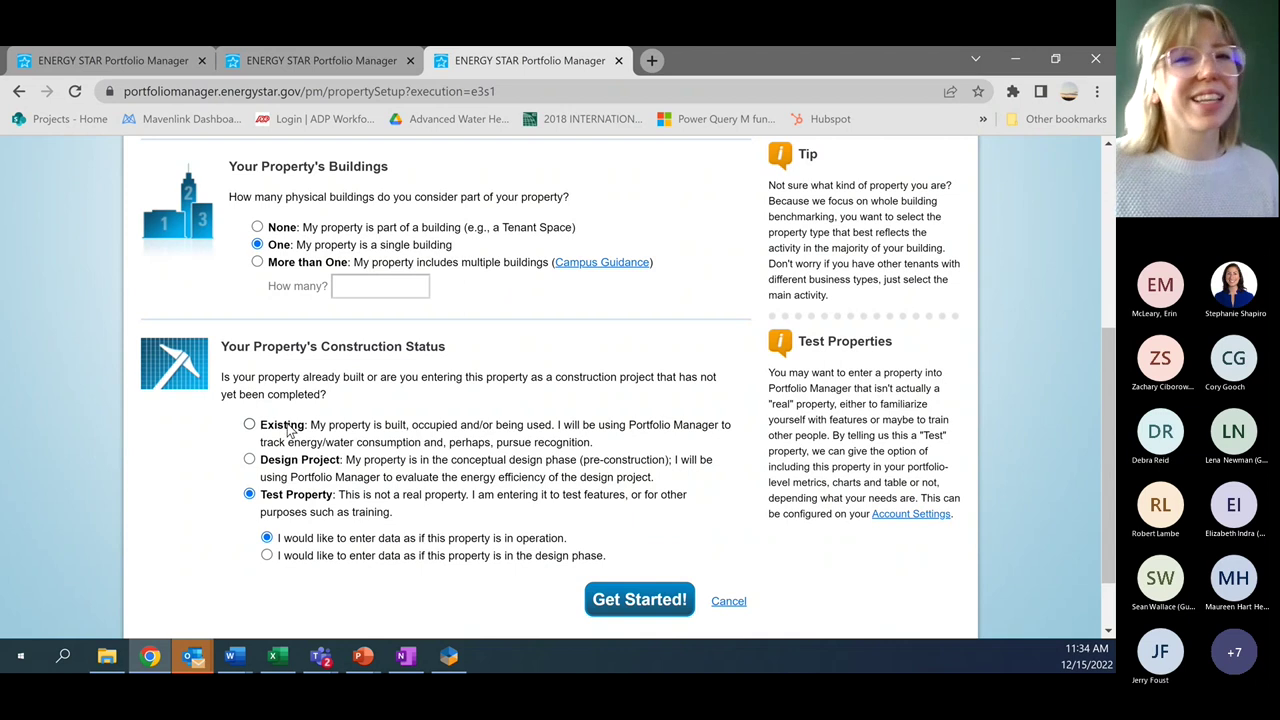
{"action": "left_click", "coordinate": [637, 597]}
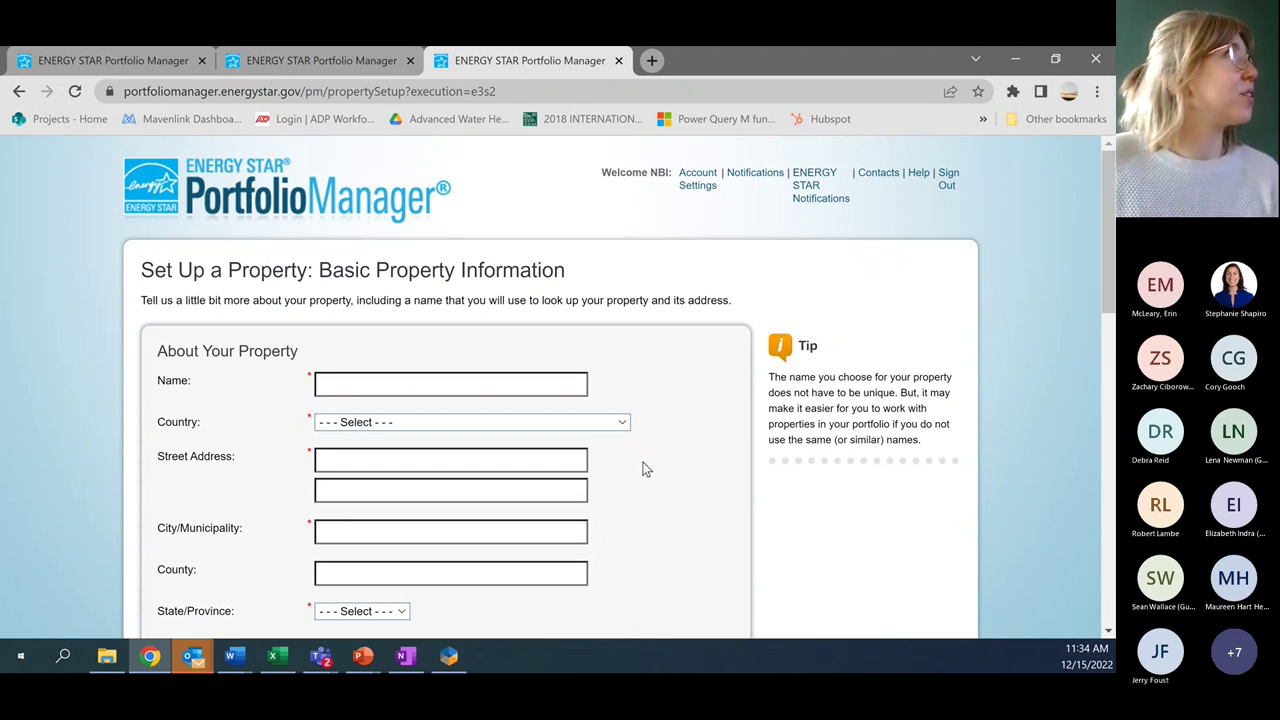
{"action": "scroll", "coordinate": [645, 470], "scroll_direction": "down", "scroll_amount": 1}
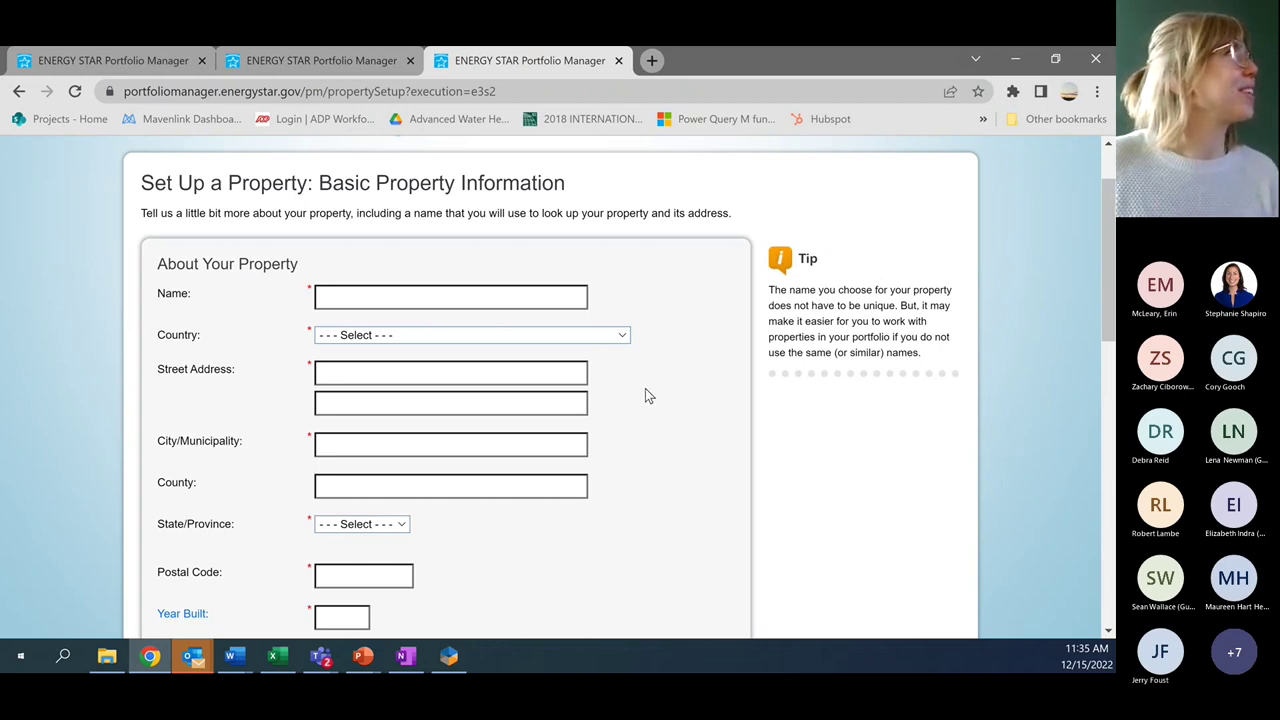
{"action": "scroll", "coordinate": [645, 390], "scroll_direction": "down", "scroll_amount": 1}
{"action": "scroll", "coordinate": [640, 379], "scroll_direction": "down", "scroll_amount": 3}
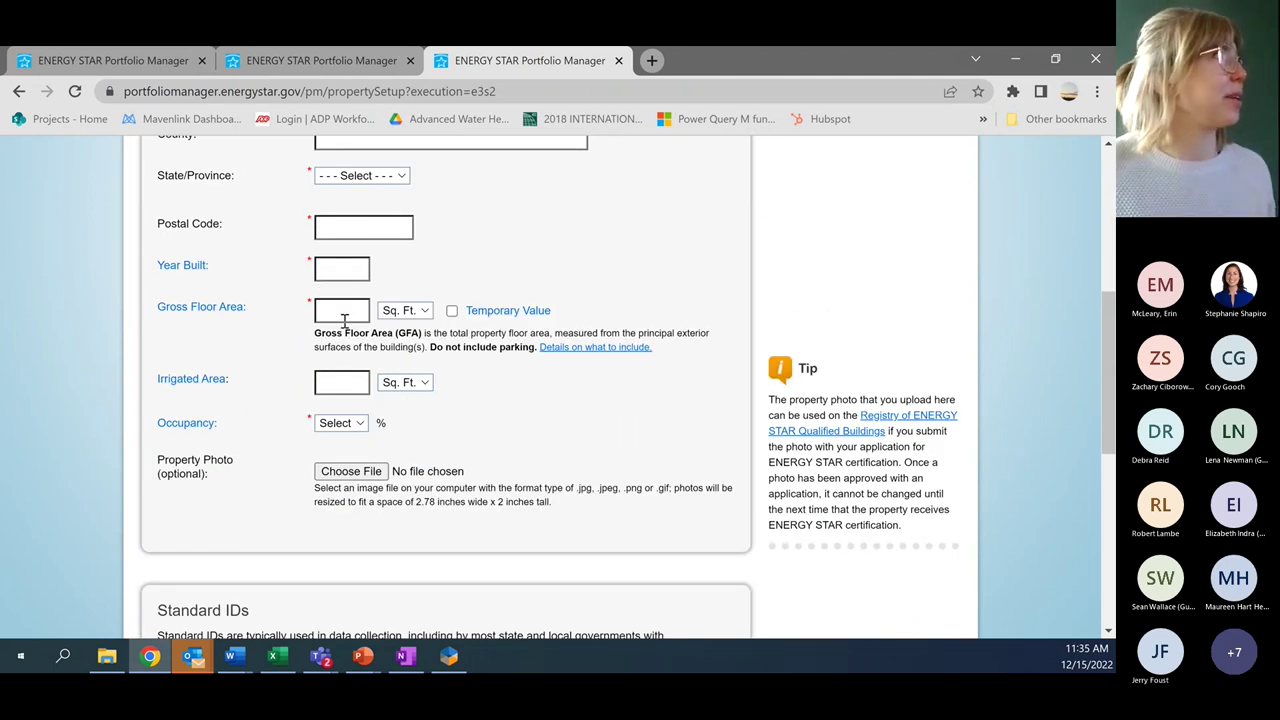
{"action": "mouse_move", "coordinate": [200, 425]}
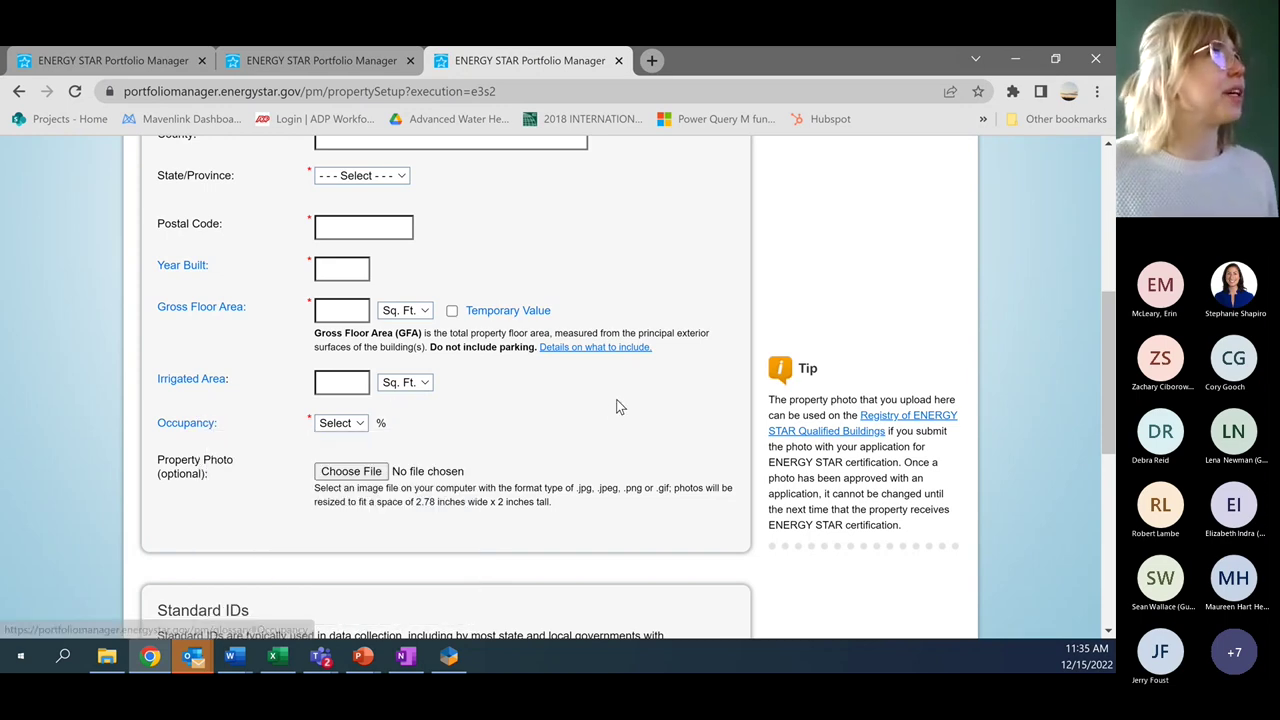
{"action": "scroll", "coordinate": [538, 368], "scroll_direction": "down", "scroll_amount": 4}
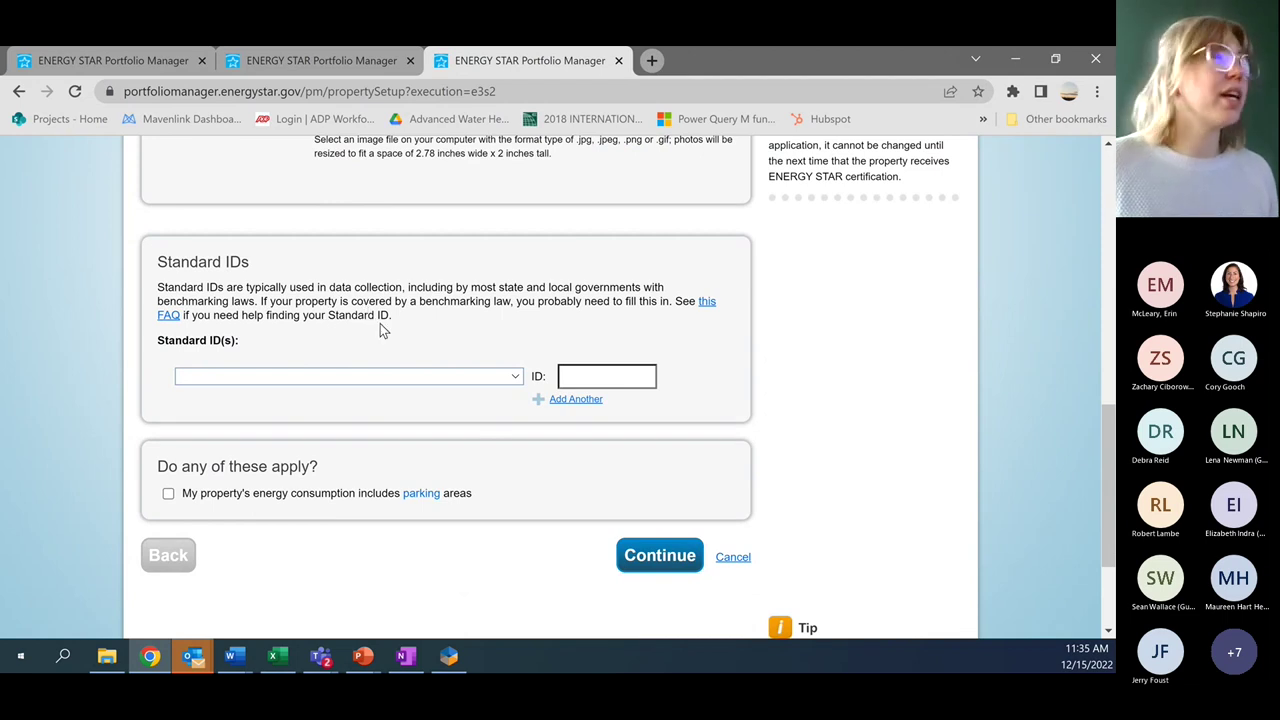
{"action": "left_click", "coordinate": [417, 378]}
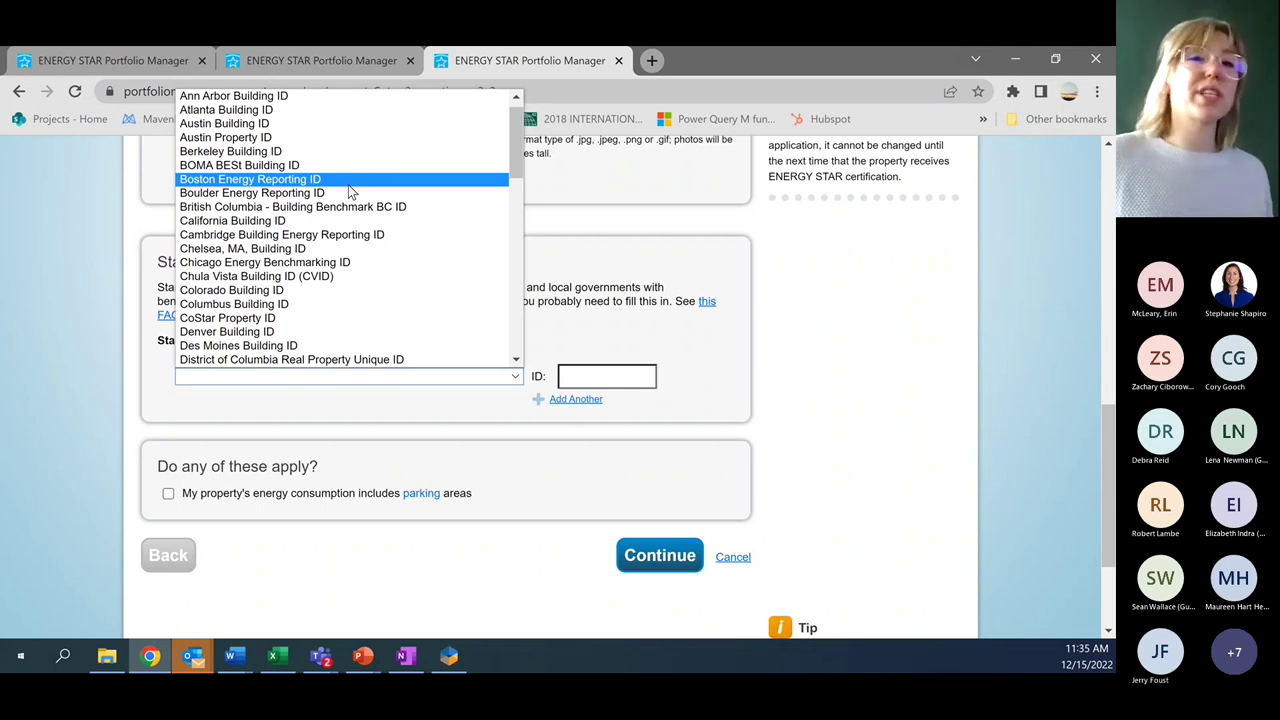
{"action": "left_click", "coordinate": [350, 190]}
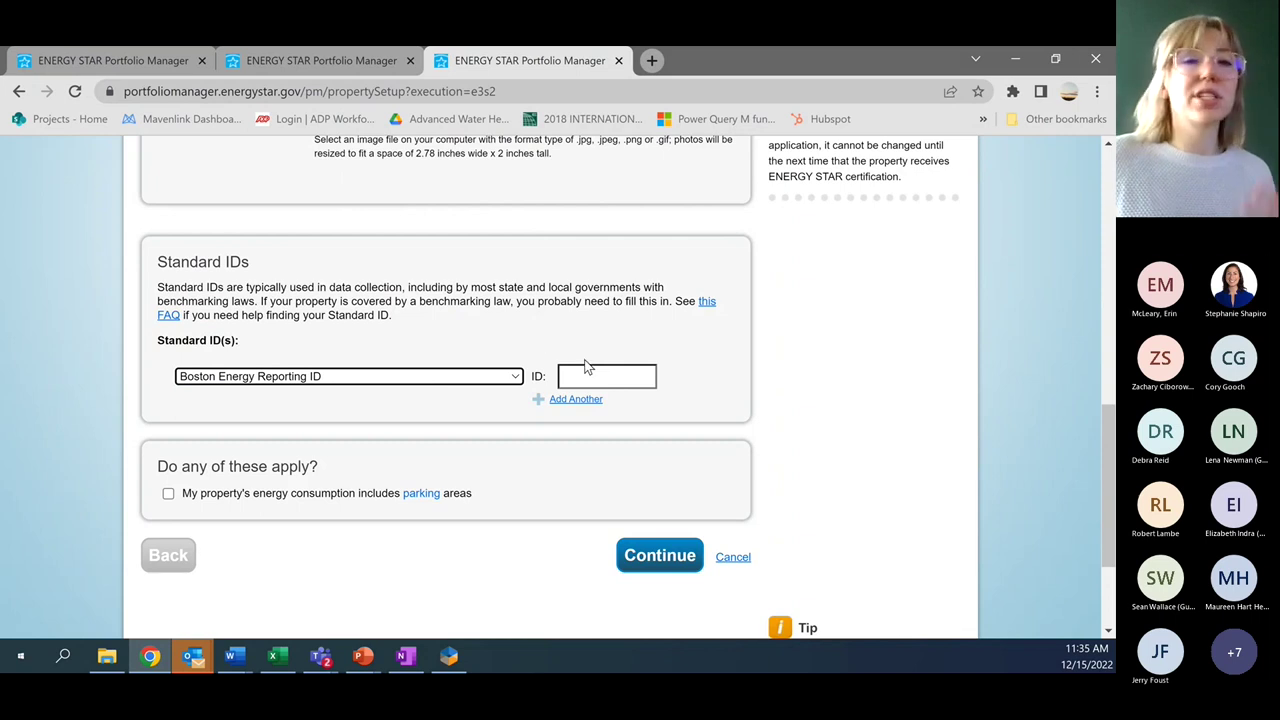
{"action": "left_click", "coordinate": [510, 386]}
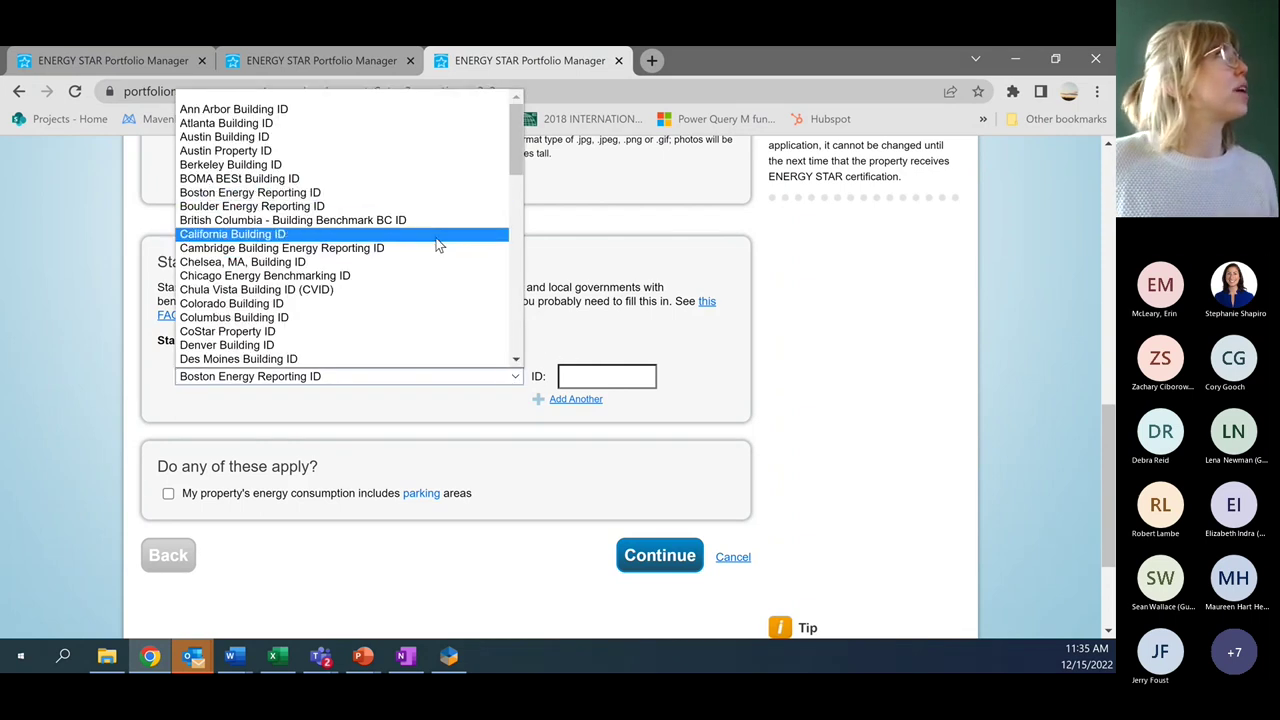
{"action": "left_click", "coordinate": [335, 98]}
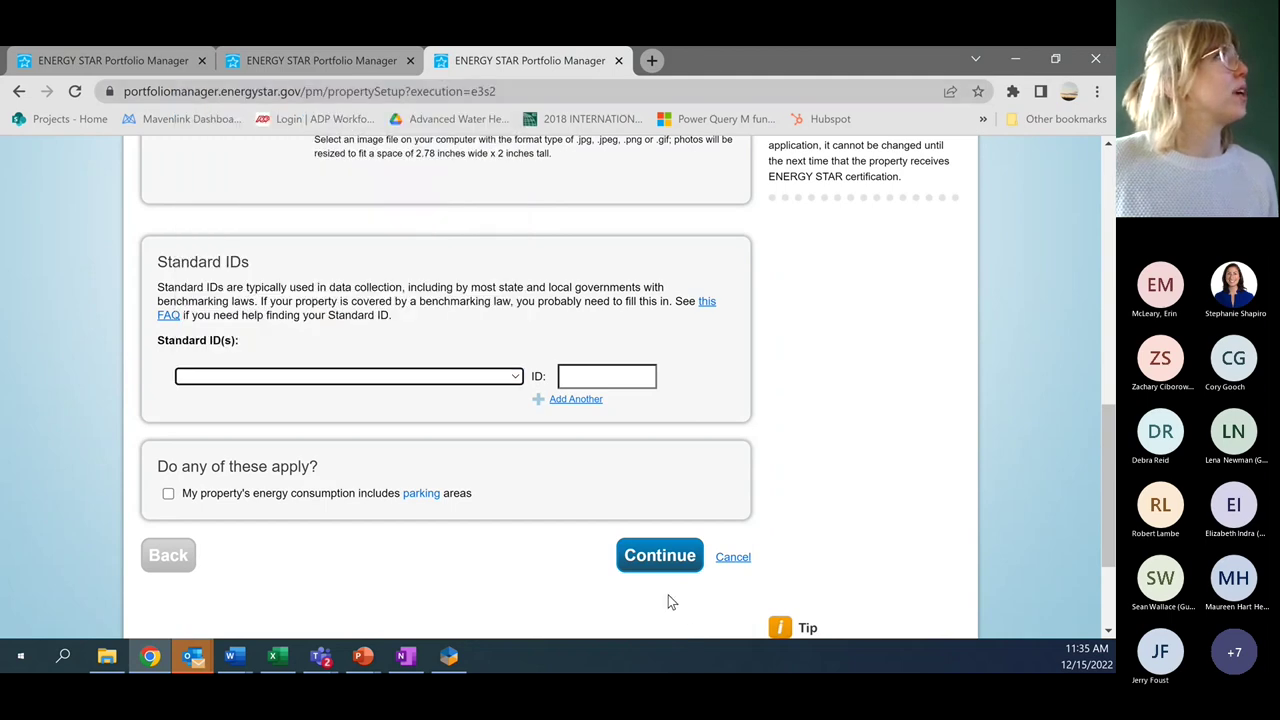
{"action": "left_click", "coordinate": [620, 556]}
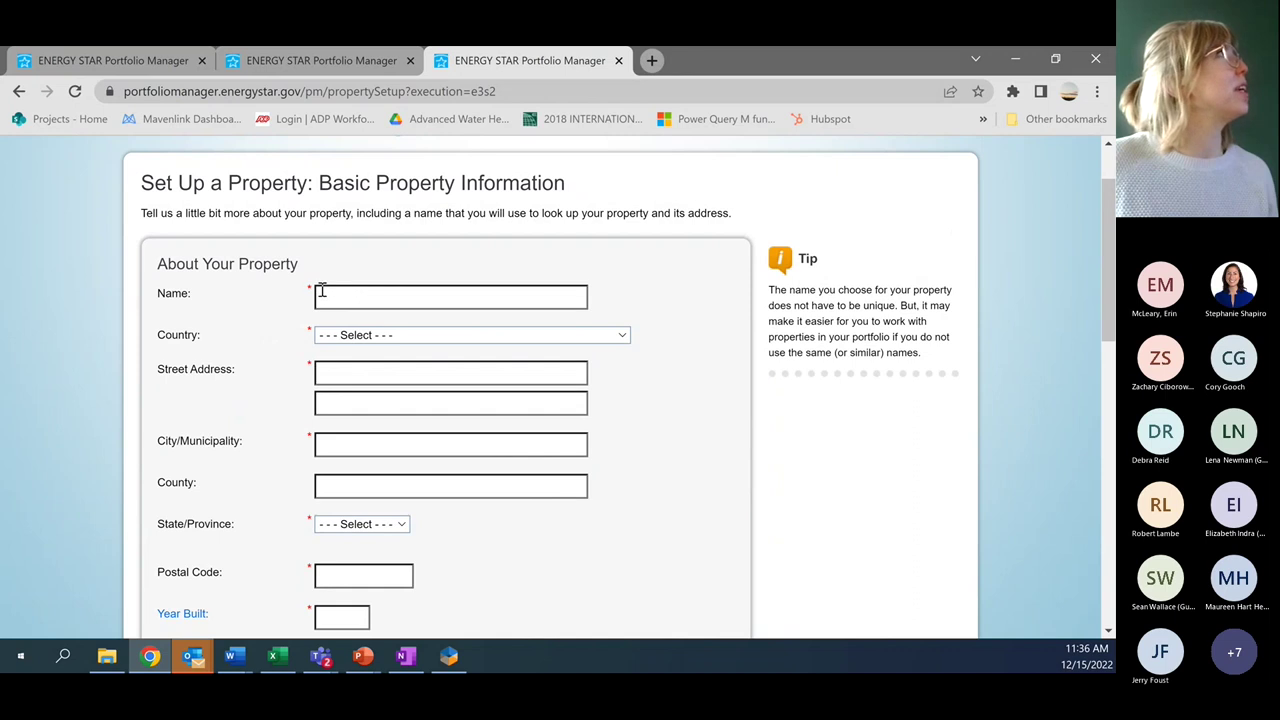
Step: Enter name 'Test Property', country United States, Fake Street, Portland, state Arizona
{"action": "left_click", "coordinate": [348, 306]}
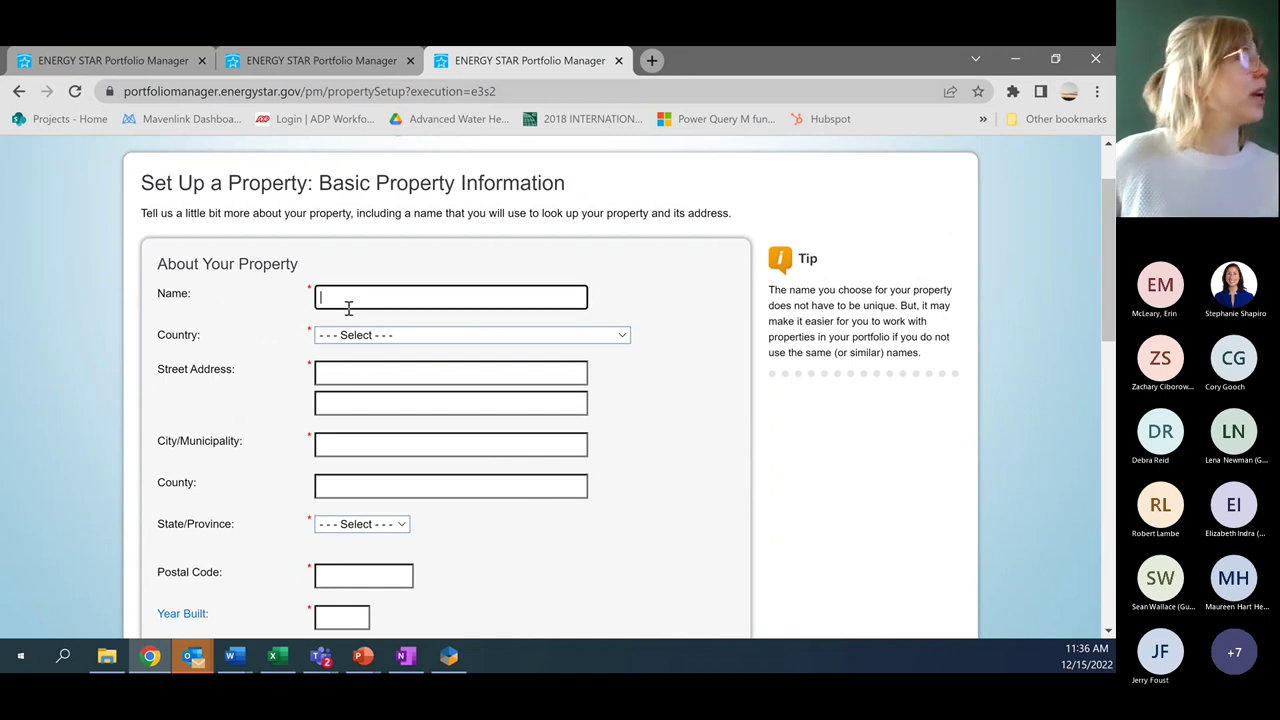
{"action": "type", "text": "Tes "}
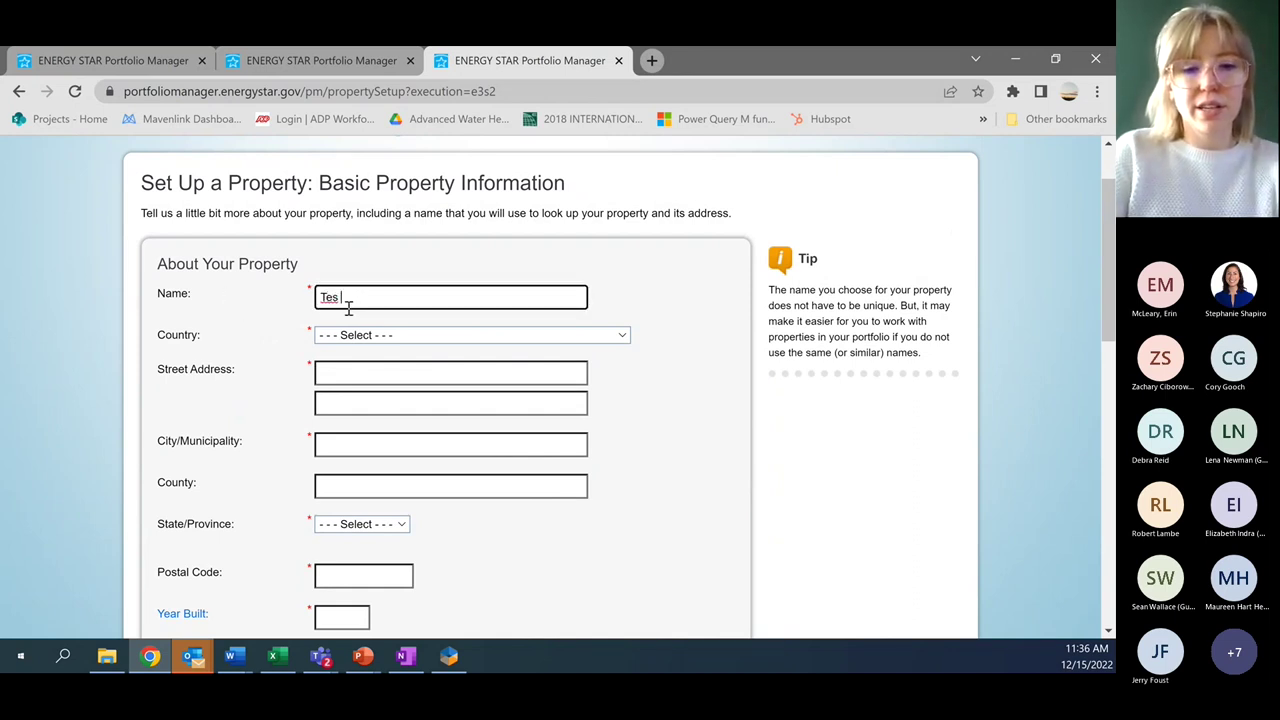
{"action": "type", "text": "Property"}
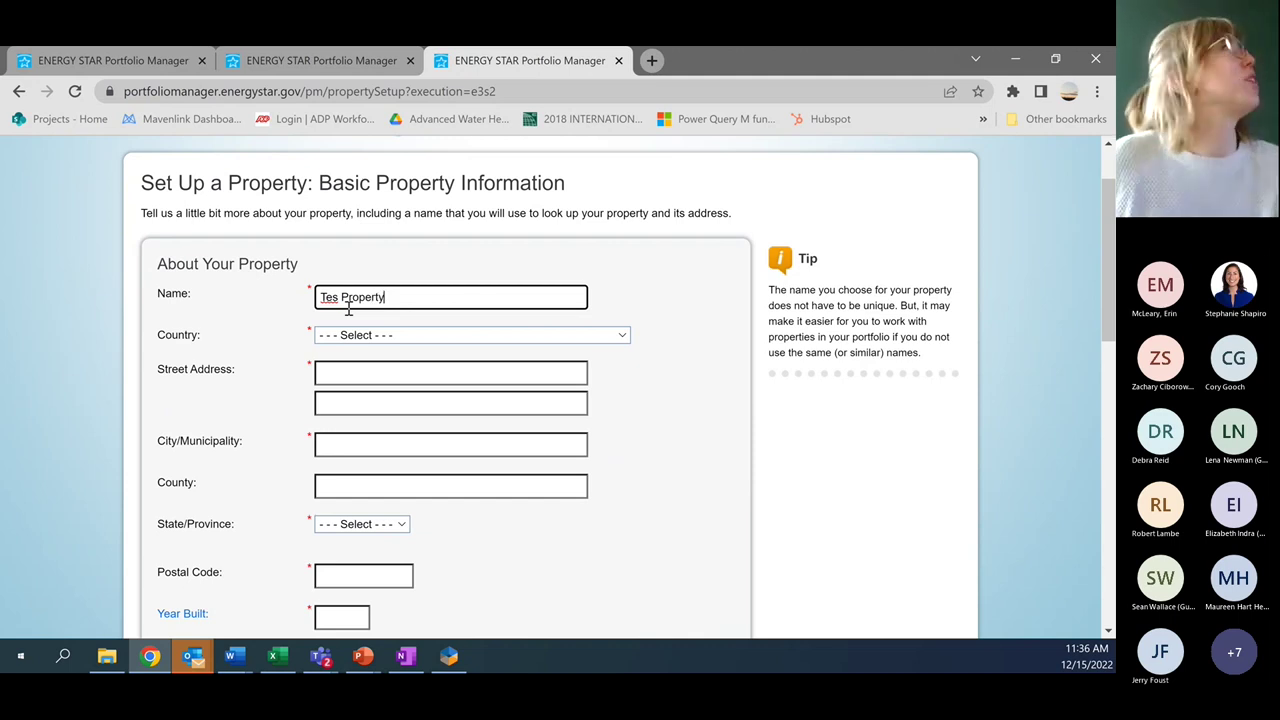
{"action": "left_click", "coordinate": [341, 298]}
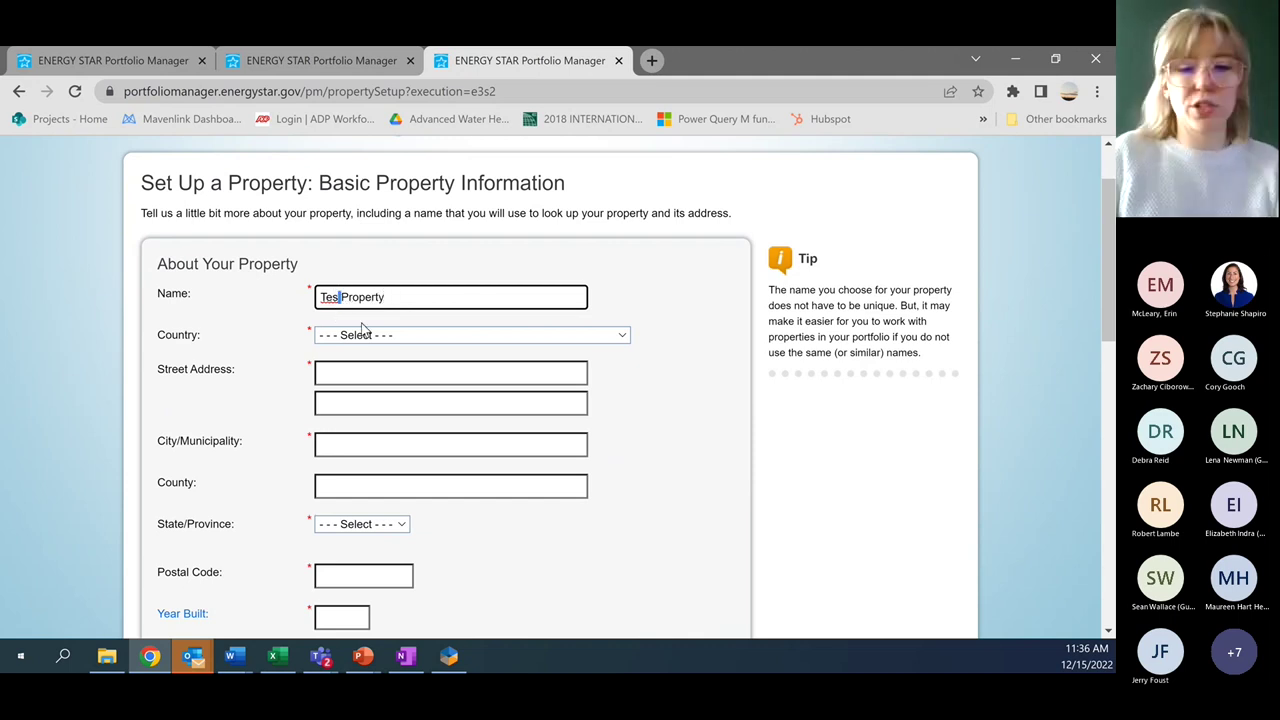
{"action": "type", "text": "t"}
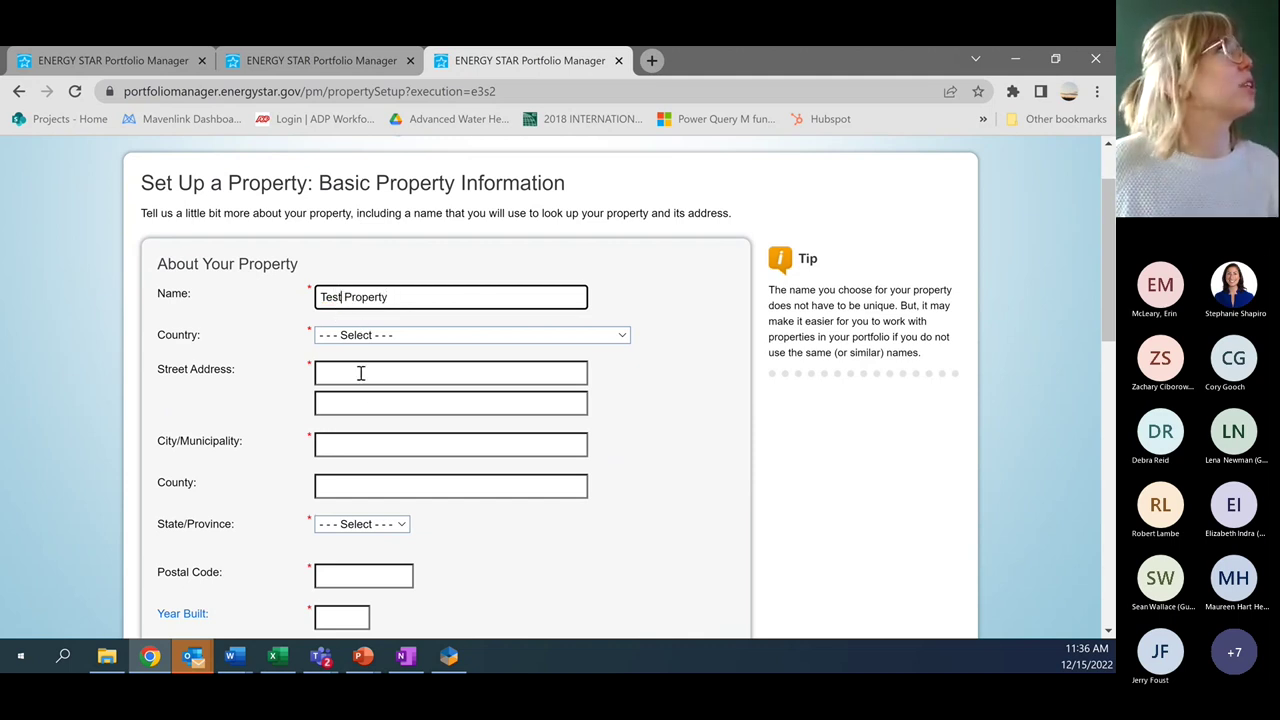
{"action": "left_click", "coordinate": [364, 337]}
{"action": "left_click", "coordinate": [345, 364]}
{"action": "left_click", "coordinate": [339, 372]}
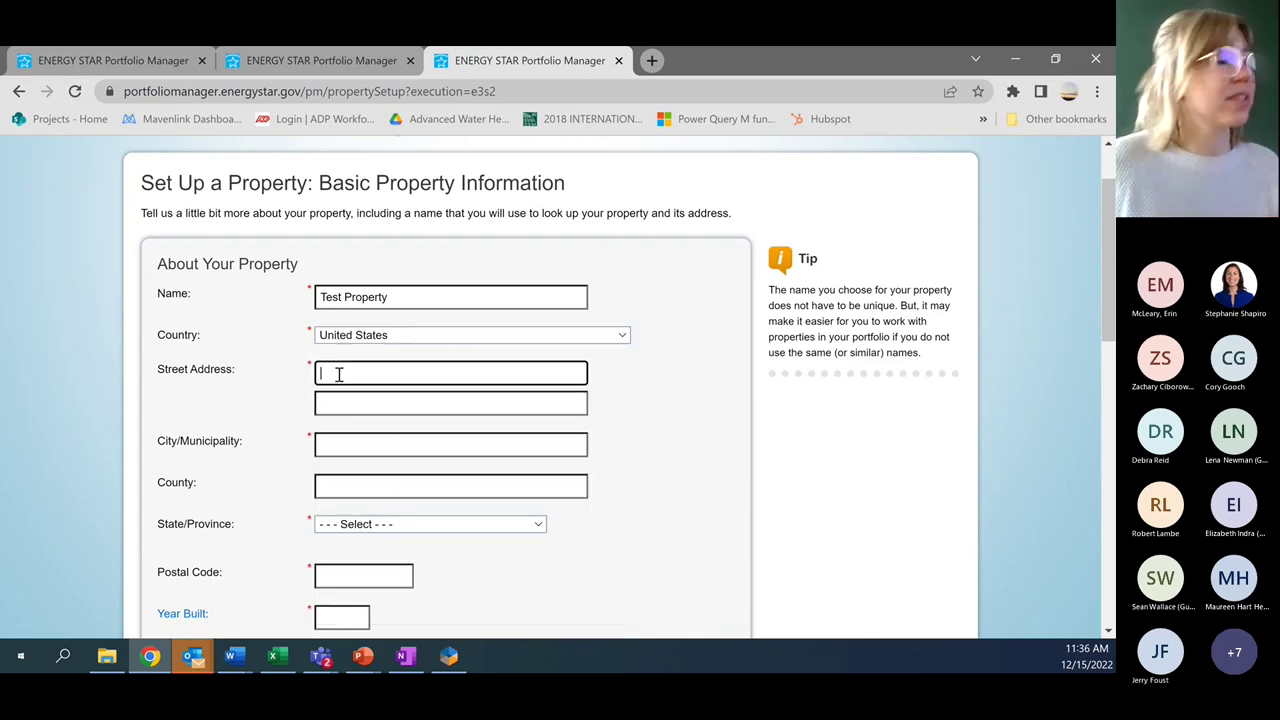
{"action": "type", "text": "Fake"}
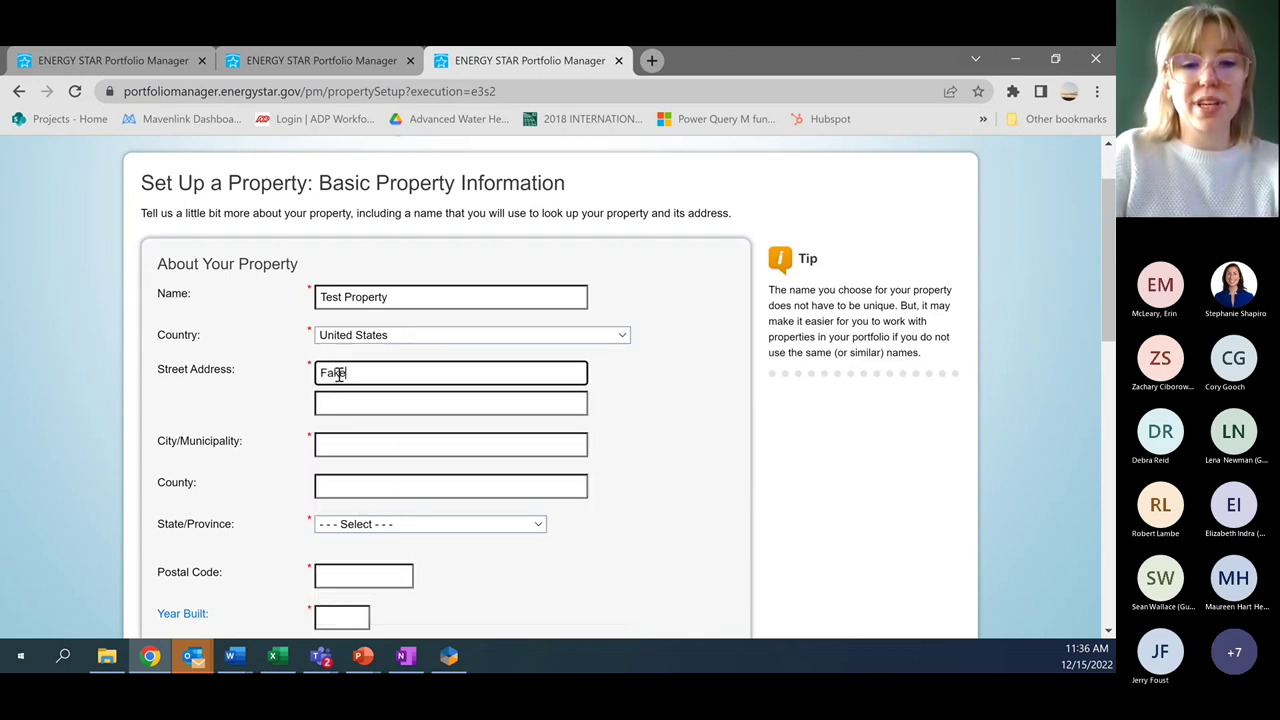
{"action": "type", "text": " Street"}
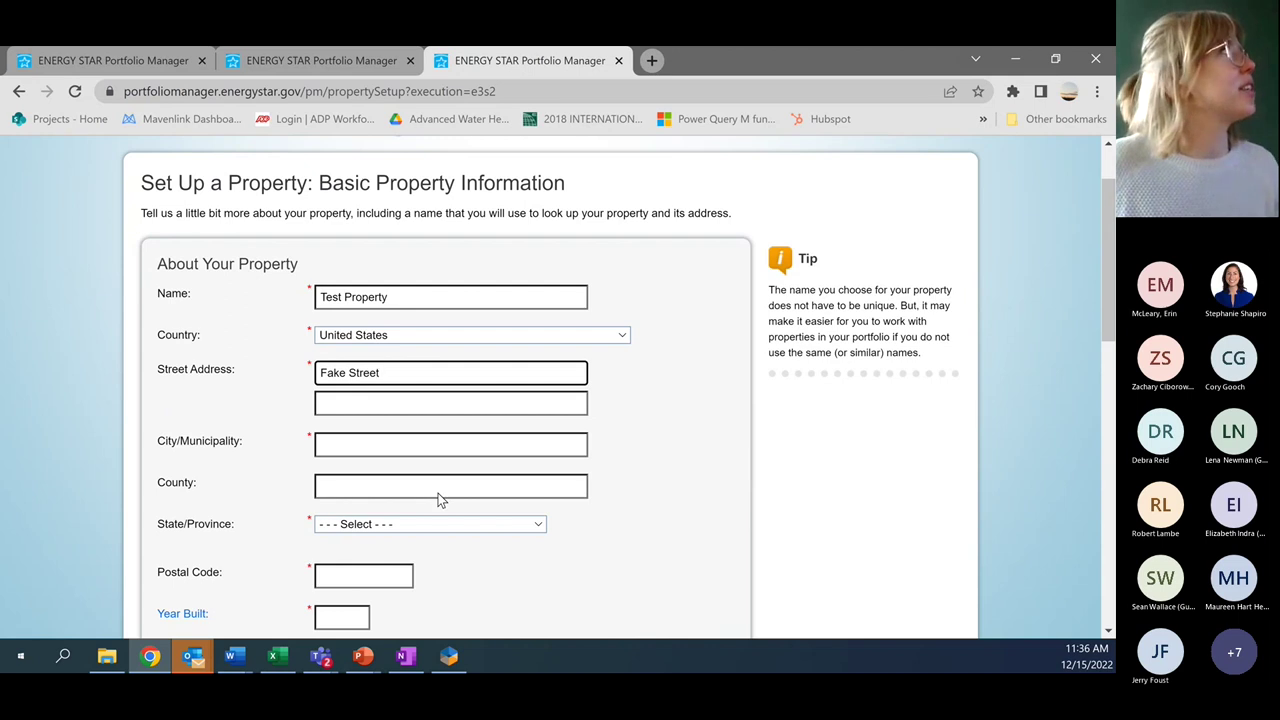
{"action": "left_click", "coordinate": [386, 450]}
{"action": "type", "text": "Portland"}
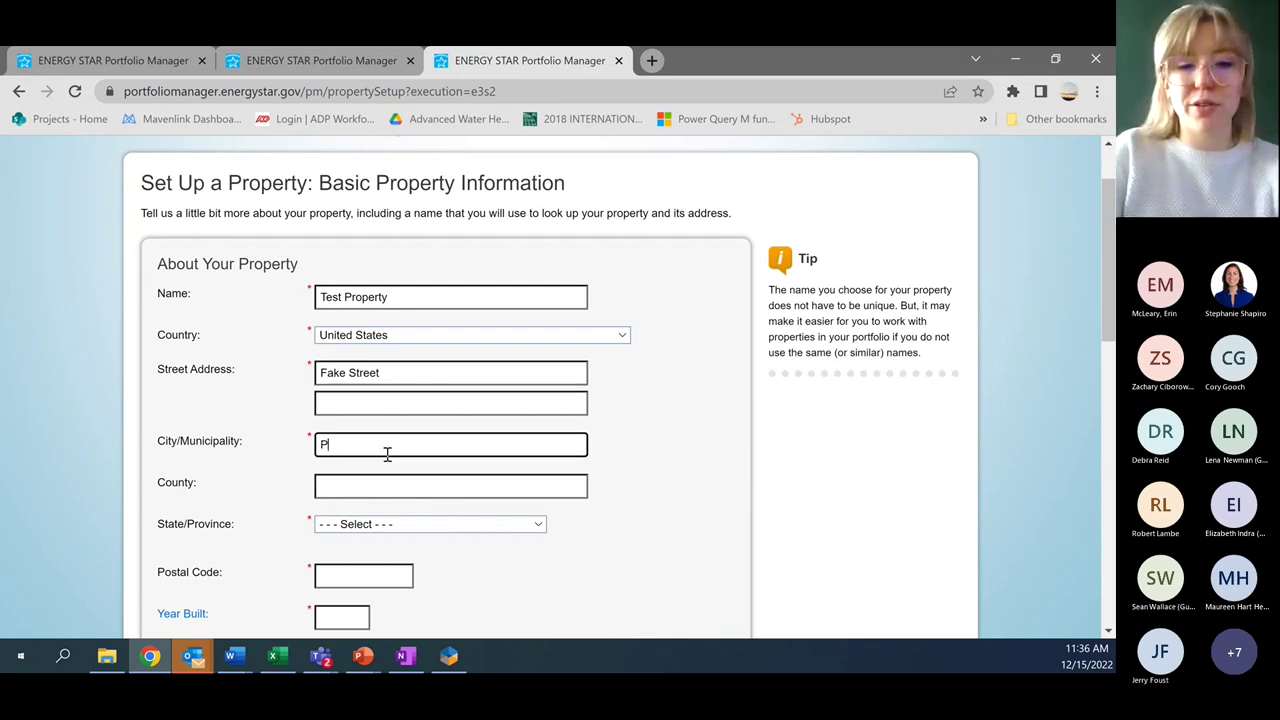
{"action": "left_click", "coordinate": [431, 532]}
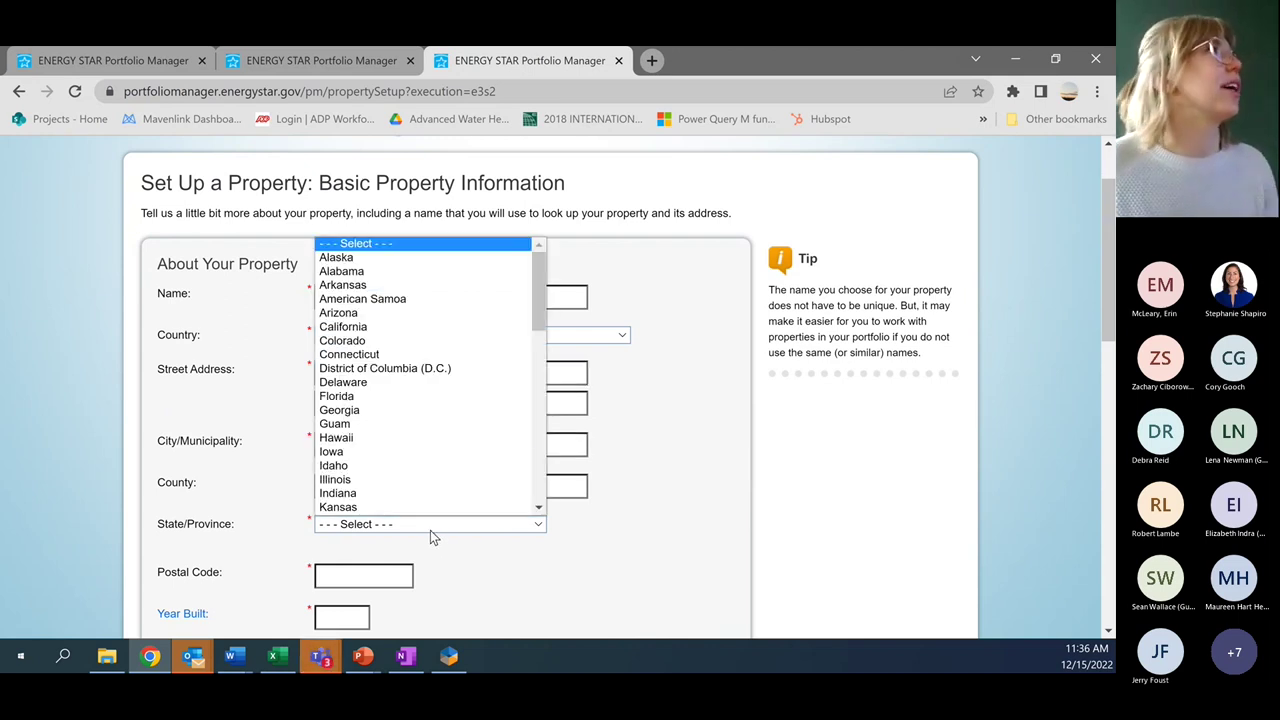
{"action": "left_click", "coordinate": [420, 312]}
Step: Enter postal code 97203, year built 1970, 50,000 sq ft floor area and 100% occupancy
{"action": "scroll", "coordinate": [657, 515], "scroll_direction": "down", "scroll_amount": 2}
{"action": "left_click", "coordinate": [340, 403]}
{"action": "type", "text": "97203"}
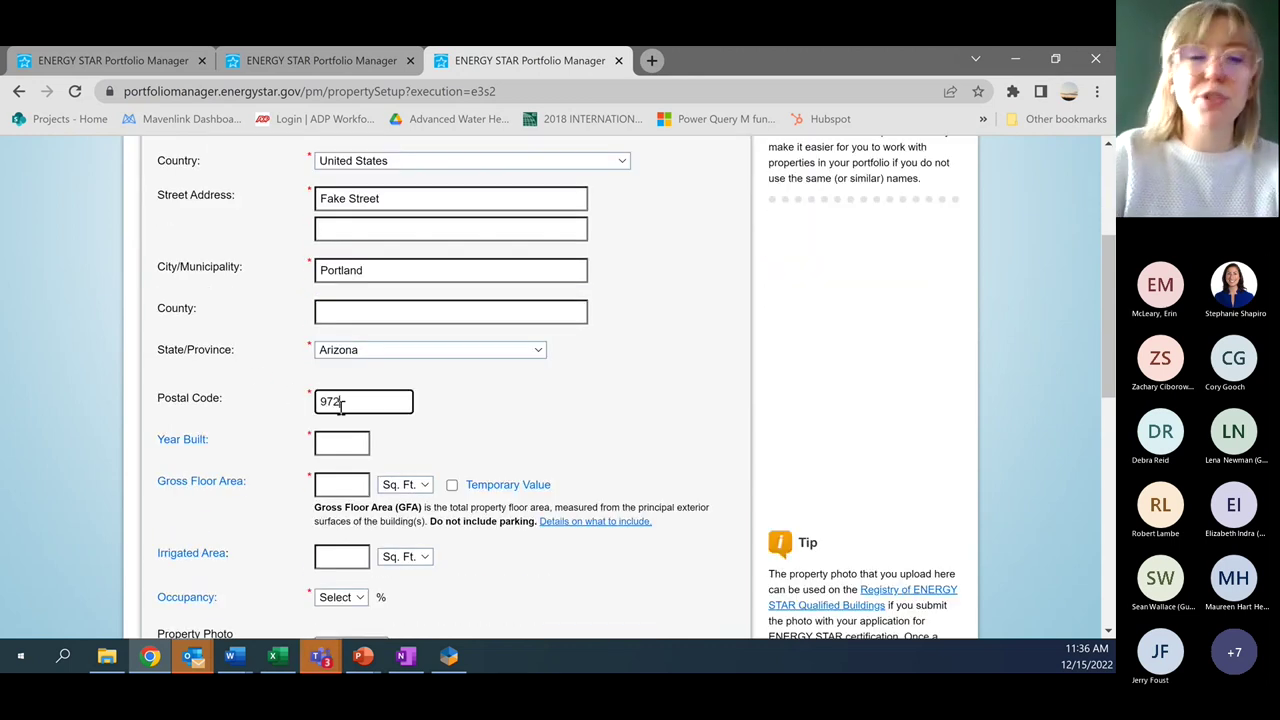
{"action": "left_click", "coordinate": [360, 446]}
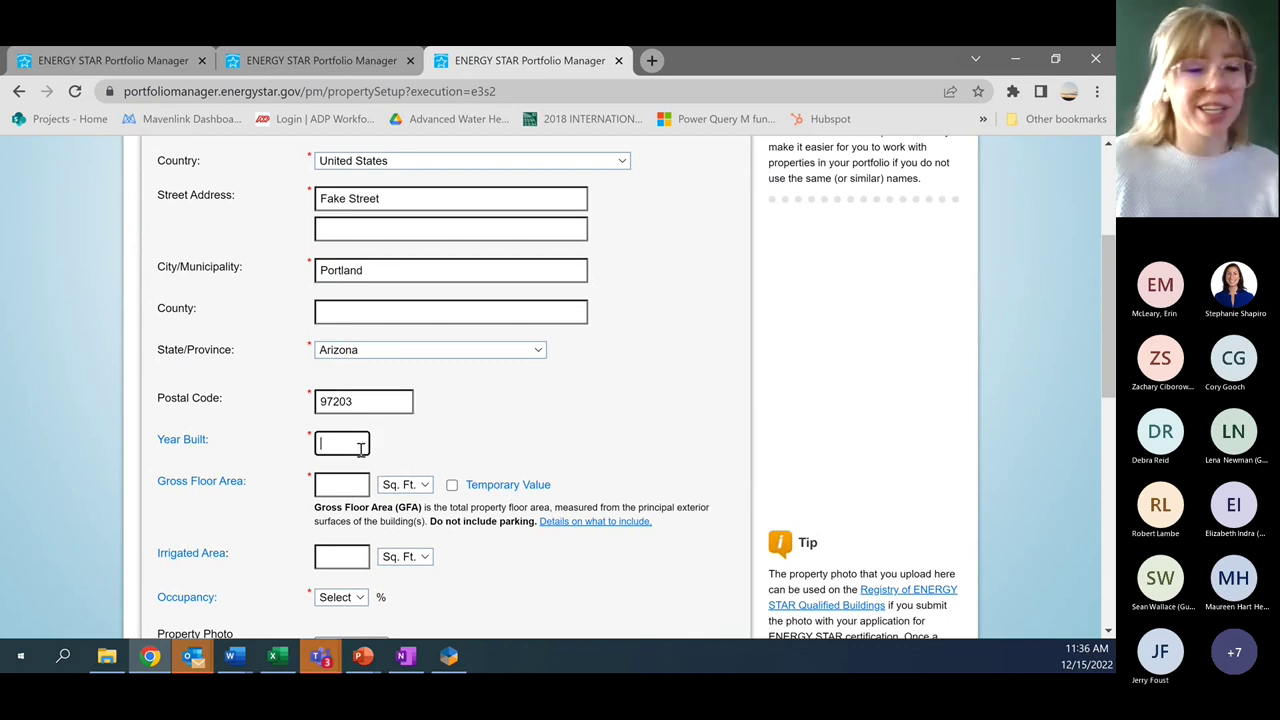
{"action": "type", "text": "1"}
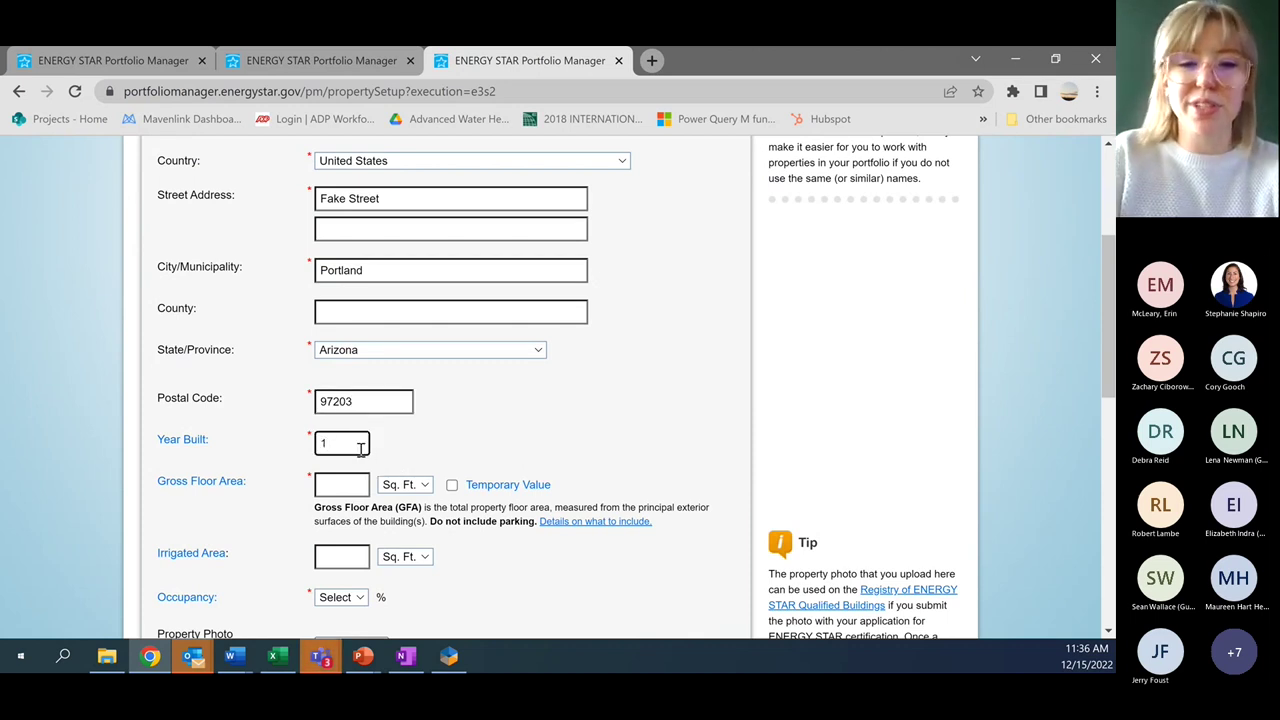
{"action": "type", "text": "970"}
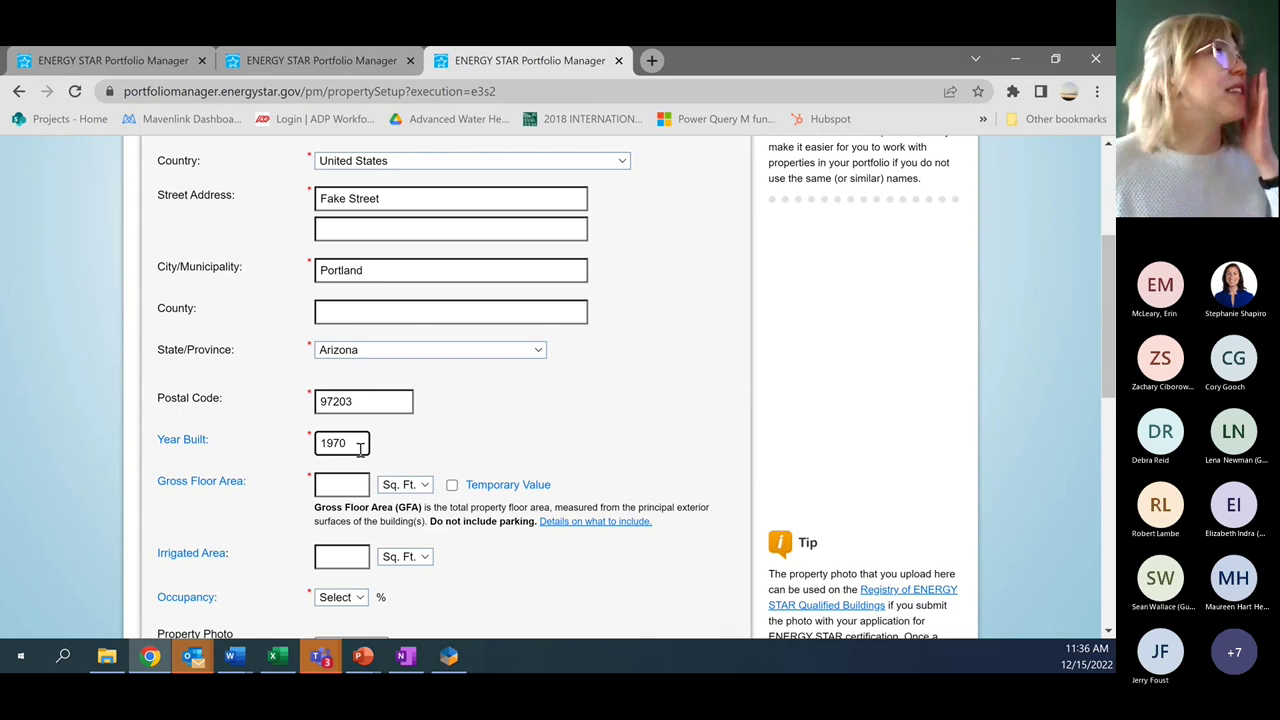
{"action": "left_click", "coordinate": [347, 492]}
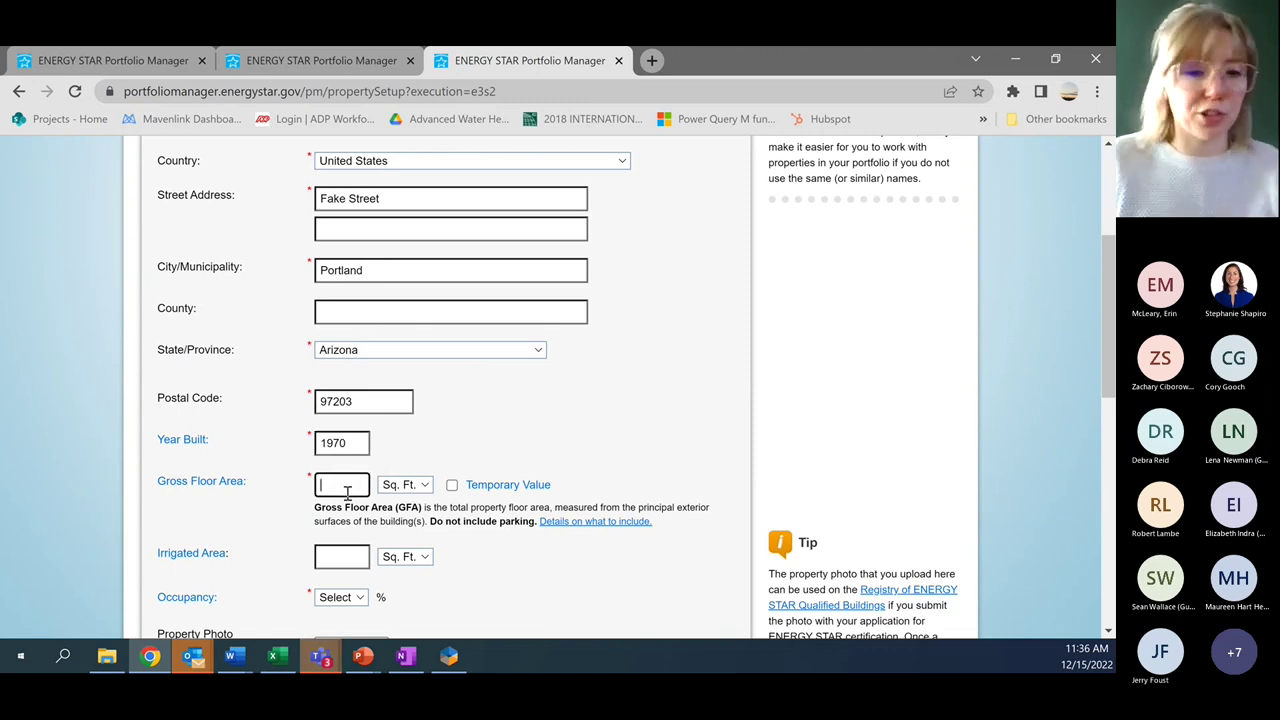
{"action": "type", "text": "50,000"}
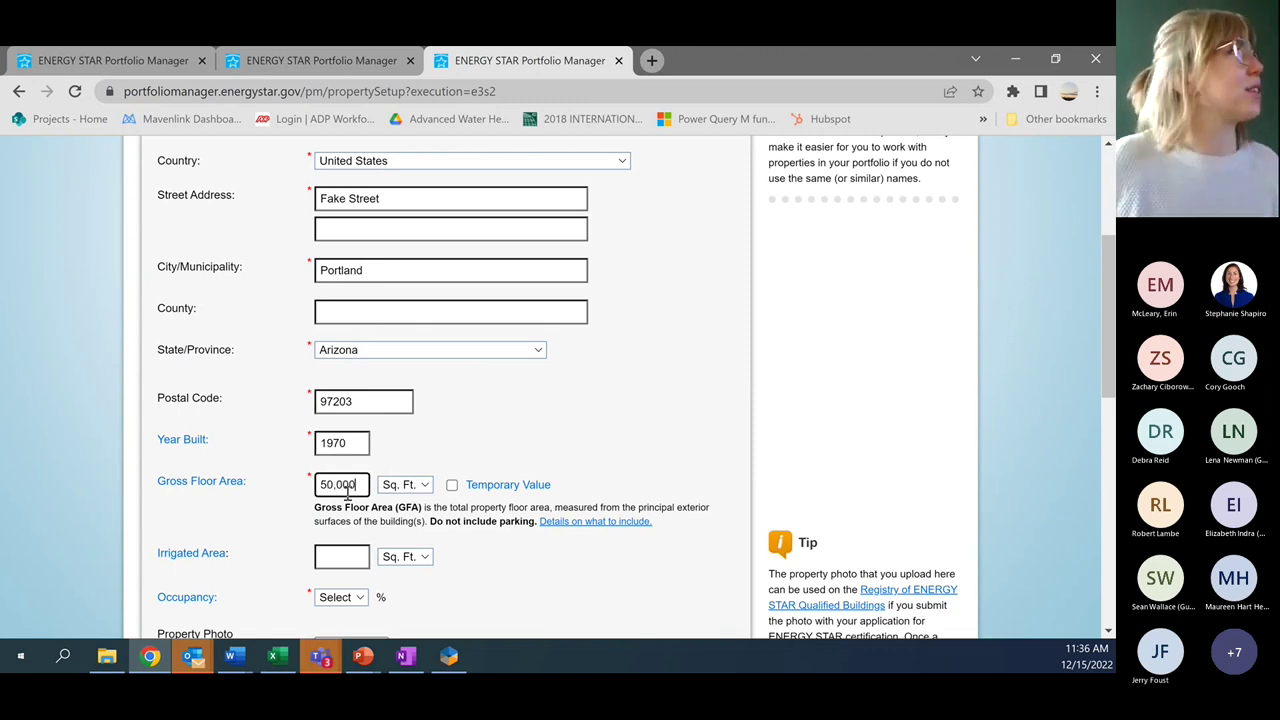
{"action": "left_click", "coordinate": [550, 568]}
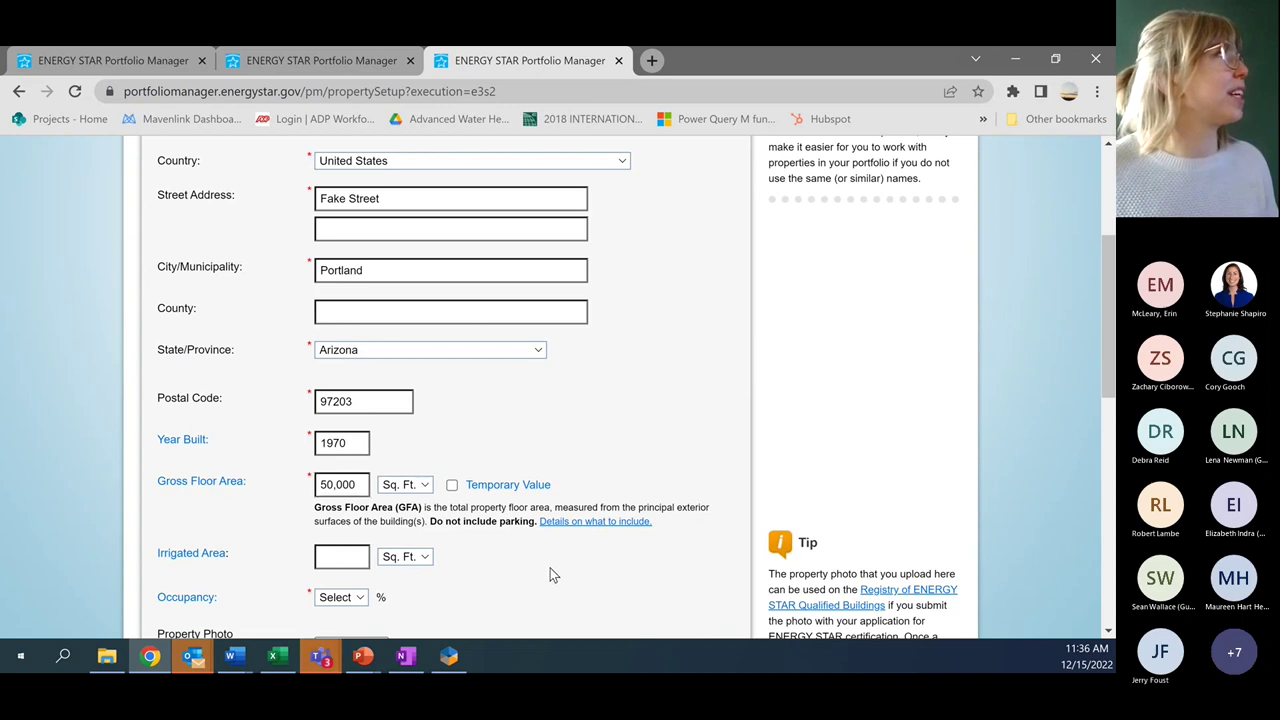
{"action": "scroll", "coordinate": [546, 567], "scroll_direction": "down", "scroll_amount": 3}
{"action": "mouse_move", "coordinate": [187, 296]}
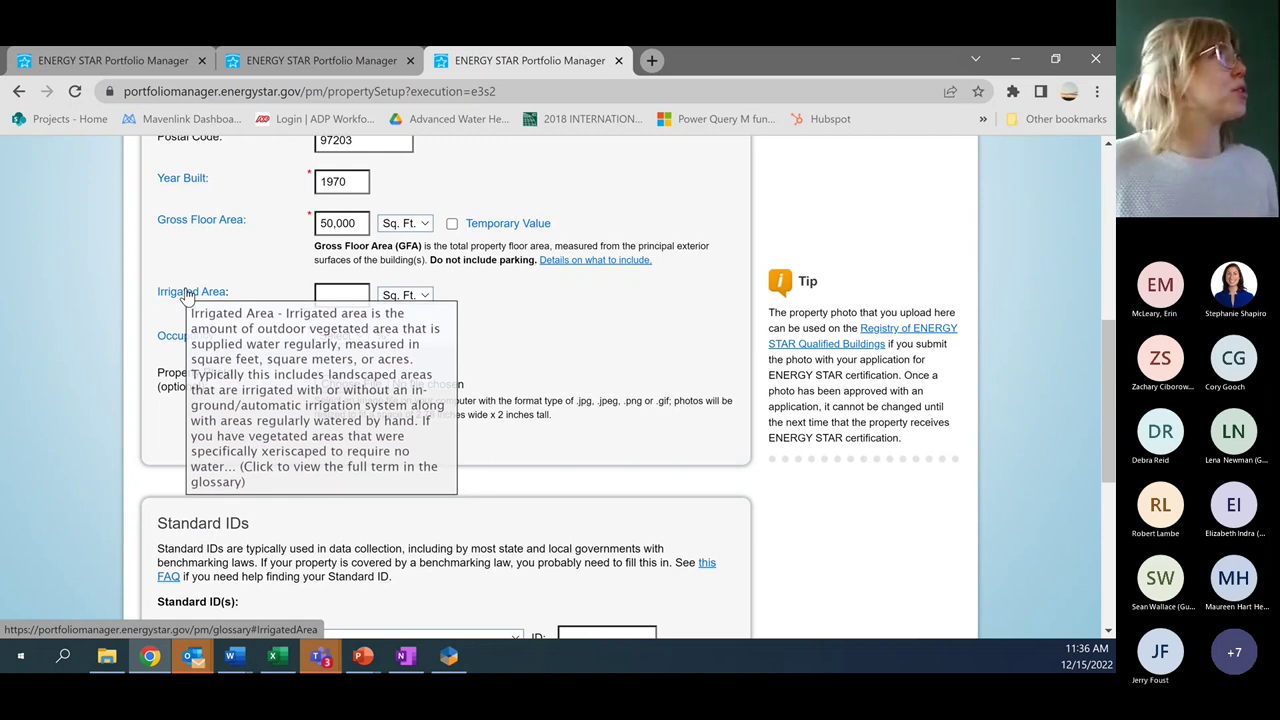
{"action": "left_click", "coordinate": [356, 336]}
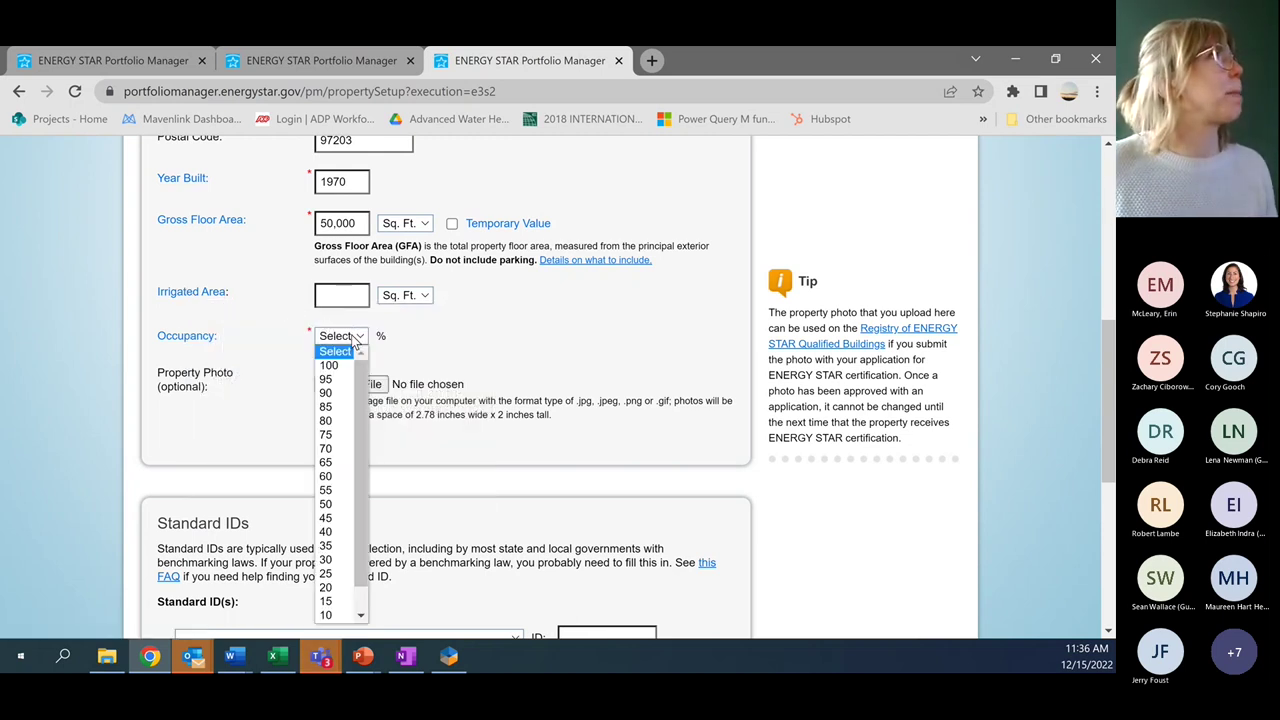
{"action": "left_click", "coordinate": [330, 366]}
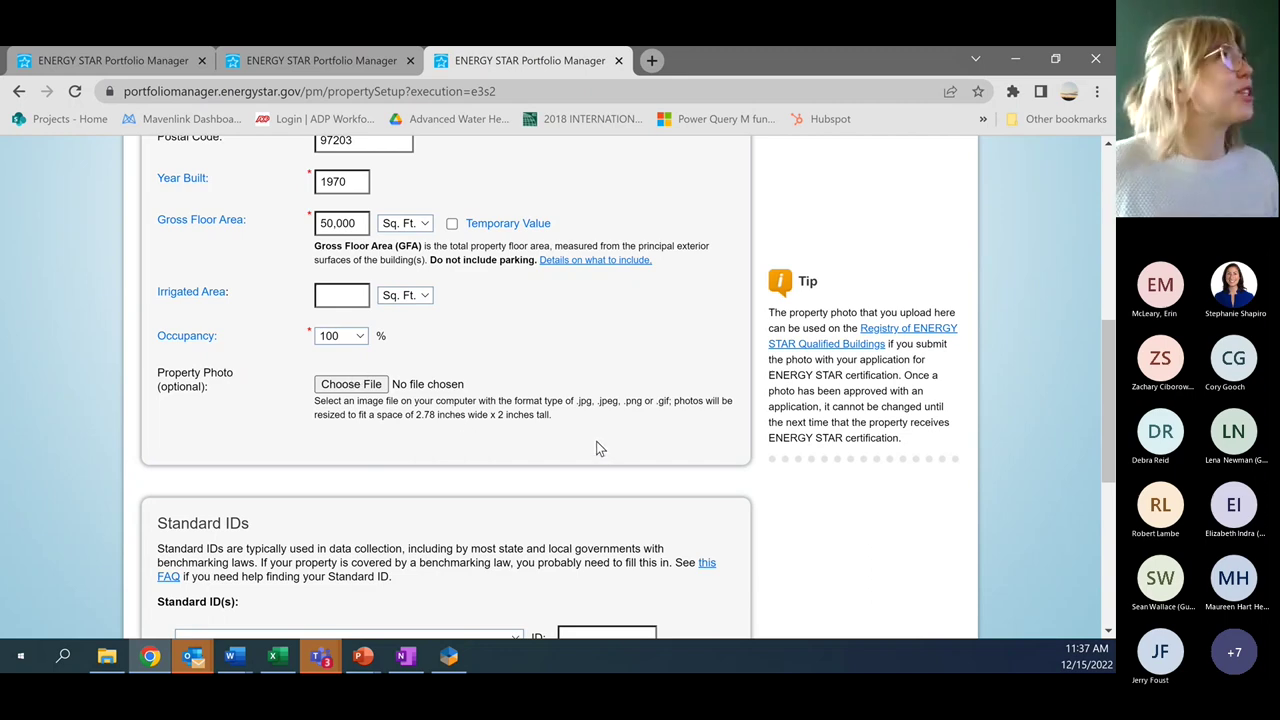
{"action": "scroll", "coordinate": [595, 441], "scroll_direction": "down", "scroll_amount": 1}
{"action": "scroll", "coordinate": [590, 445], "scroll_direction": "down", "scroll_amount": 3}
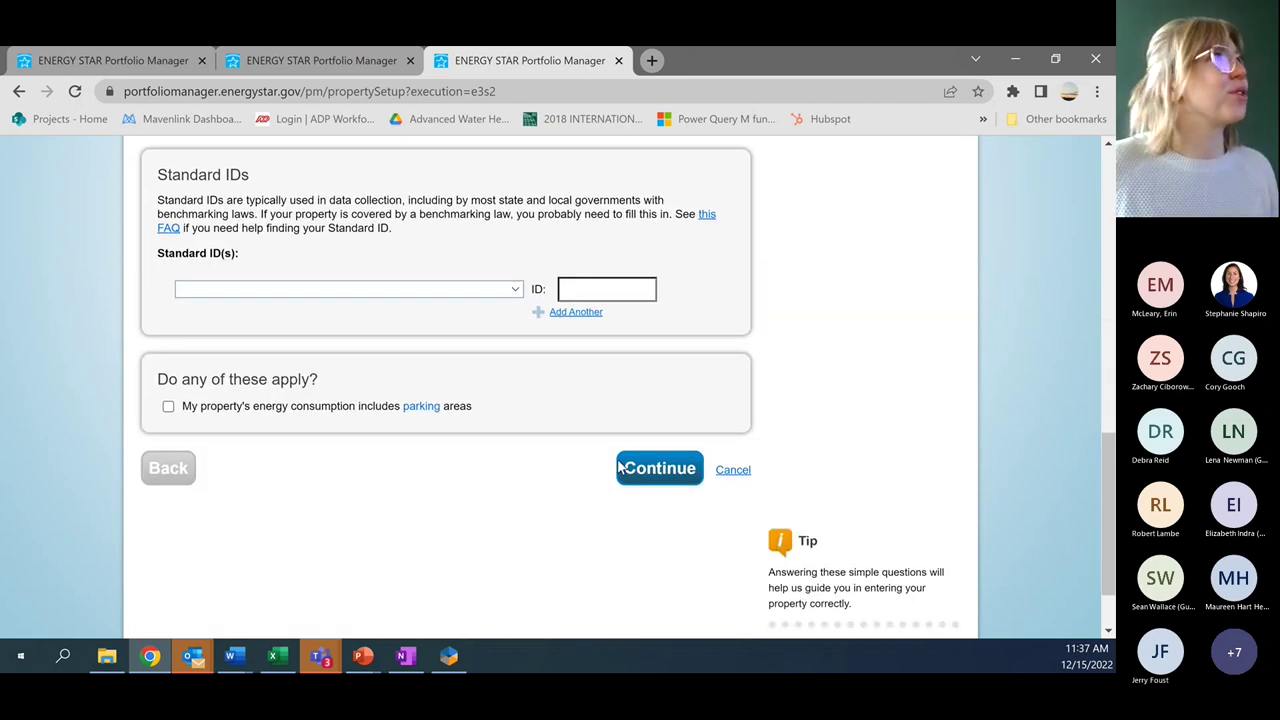
Step: Continue to the museum use page and browse other use types without adding any
{"action": "left_click", "coordinate": [631, 471]}
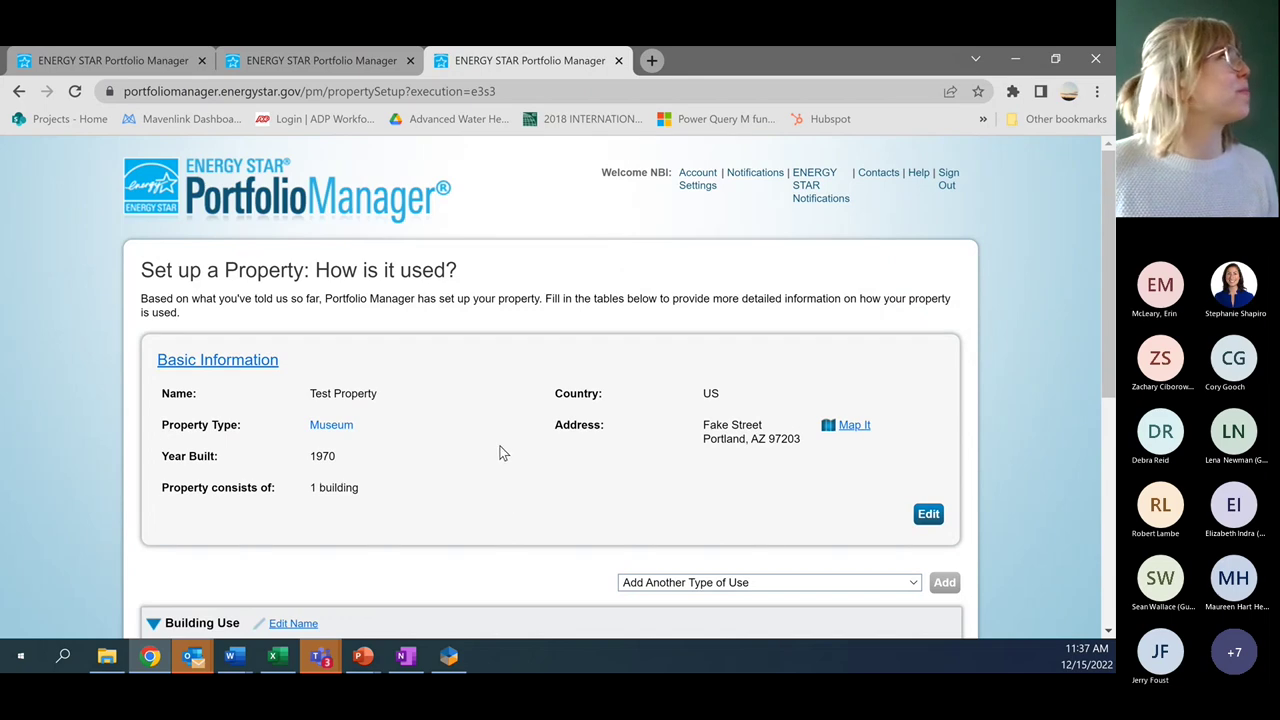
{"action": "scroll", "coordinate": [490, 420], "scroll_direction": "down", "scroll_amount": 1}
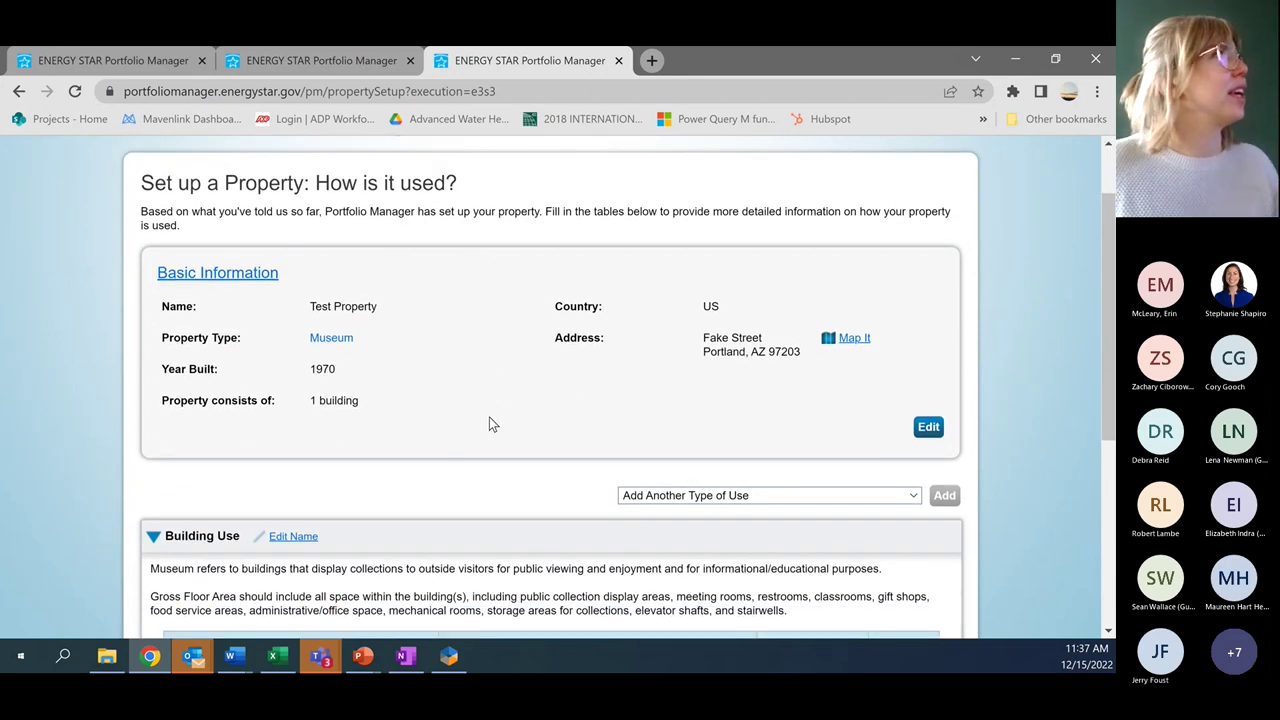
{"action": "scroll", "coordinate": [489, 420], "scroll_direction": "down", "scroll_amount": 1}
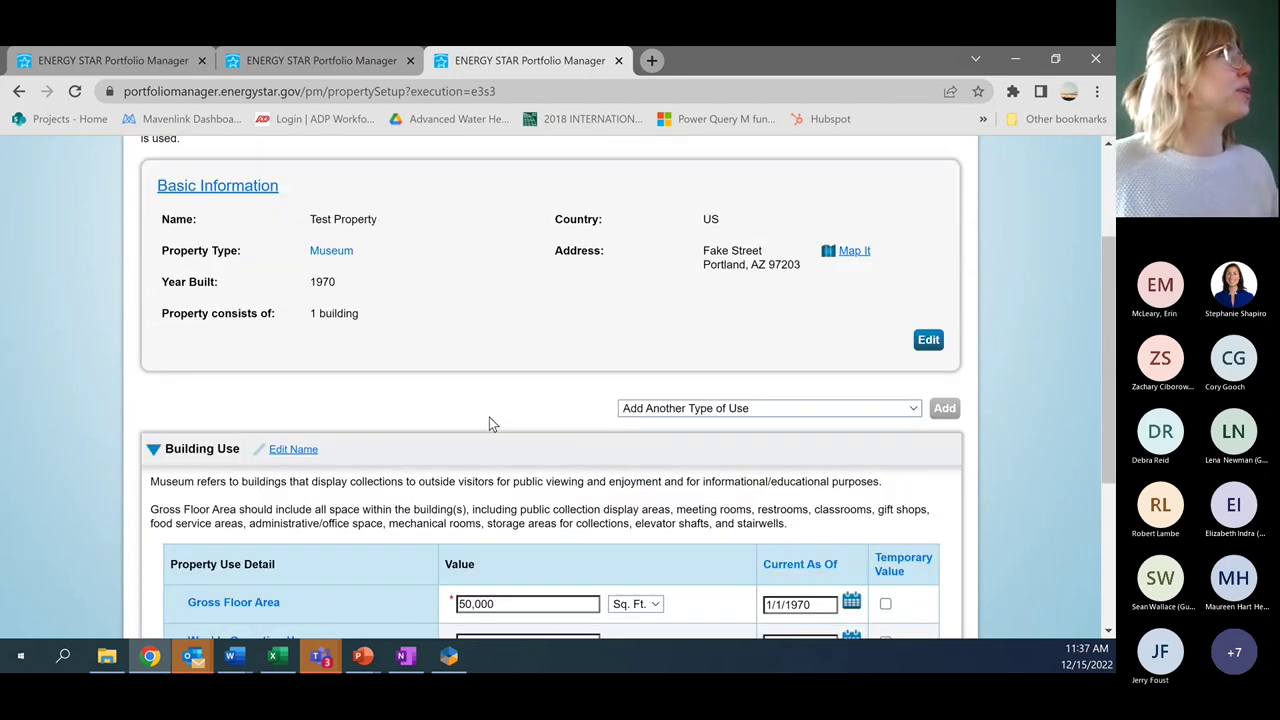
{"action": "scroll", "coordinate": [489, 420], "scroll_direction": "down", "scroll_amount": 1}
{"action": "left_click", "coordinate": [650, 324]}
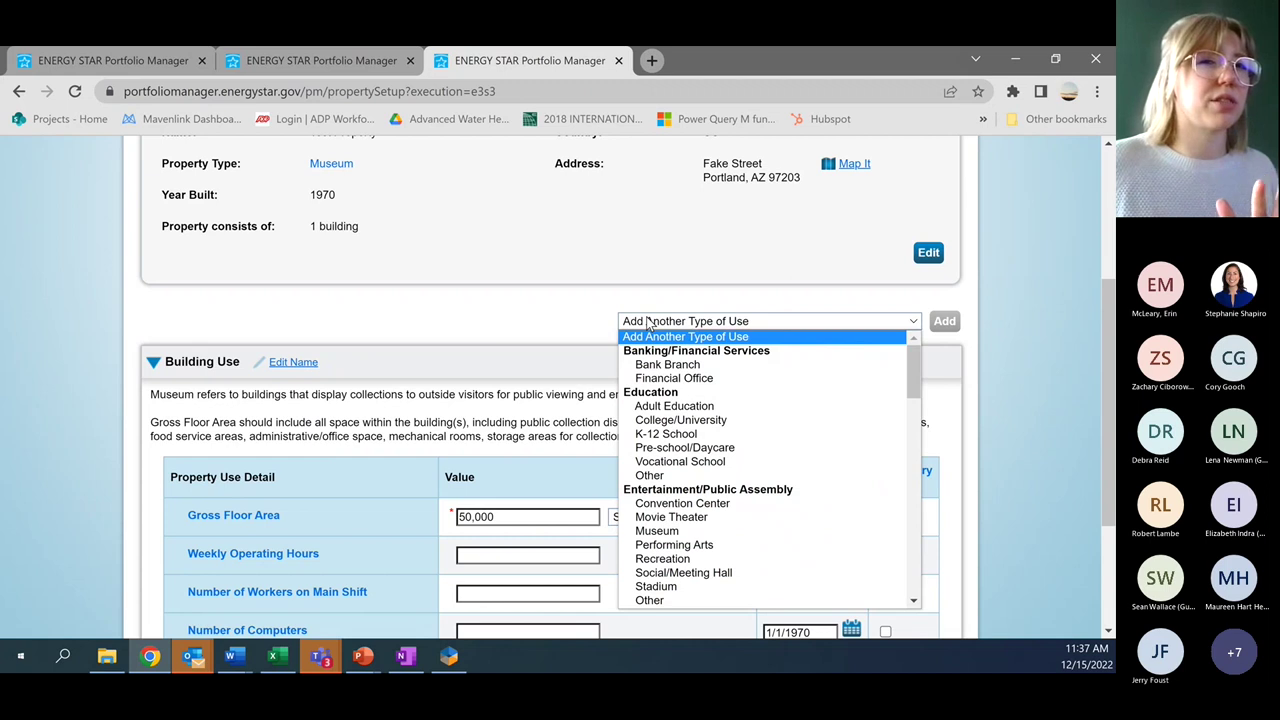
{"action": "left_click", "coordinate": [648, 324]}
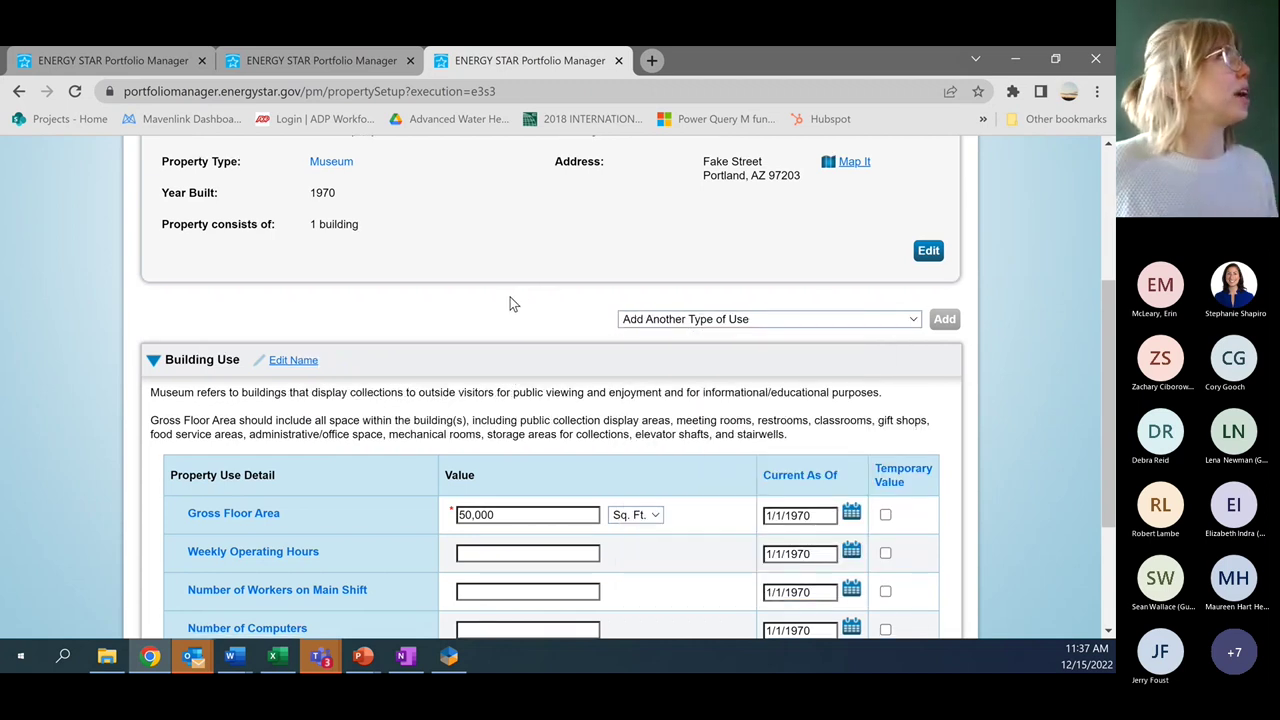
{"action": "scroll", "coordinate": [510, 300], "scroll_direction": "down", "scroll_amount": 2}
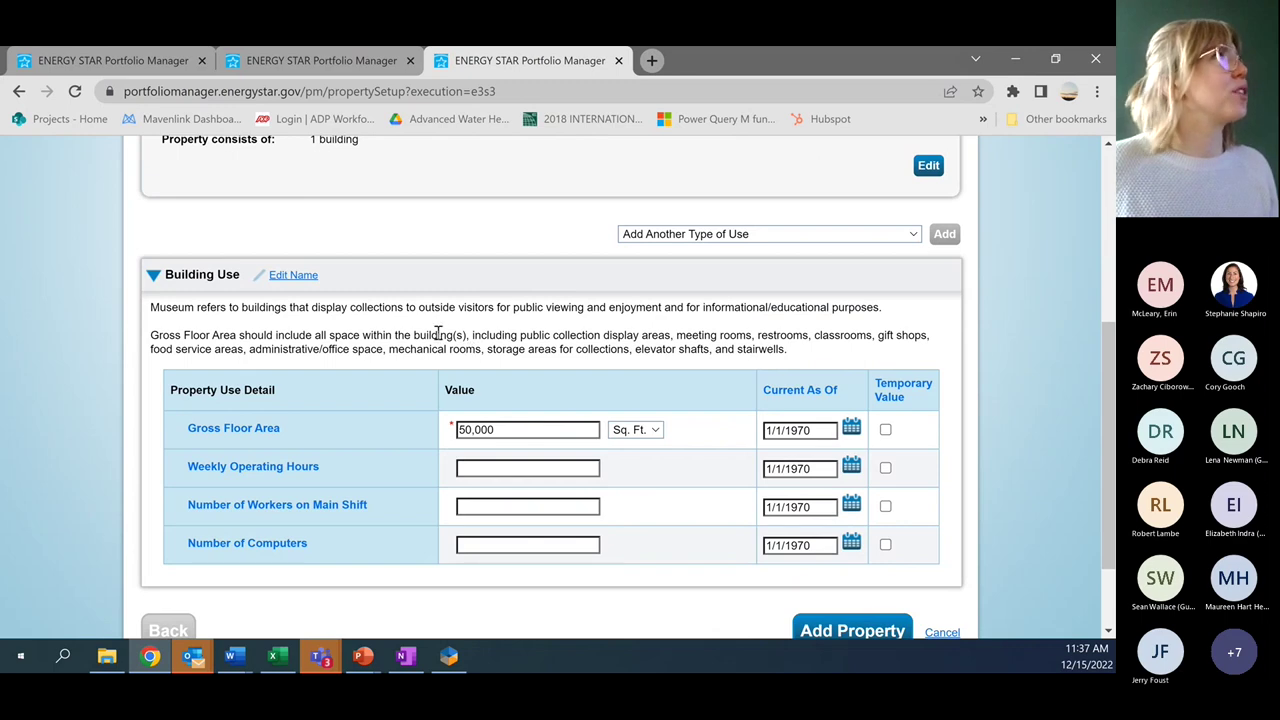
{"action": "scroll", "coordinate": [440, 333], "scroll_direction": "down", "scroll_amount": 2}
{"action": "mouse_move", "coordinate": [296, 382]}
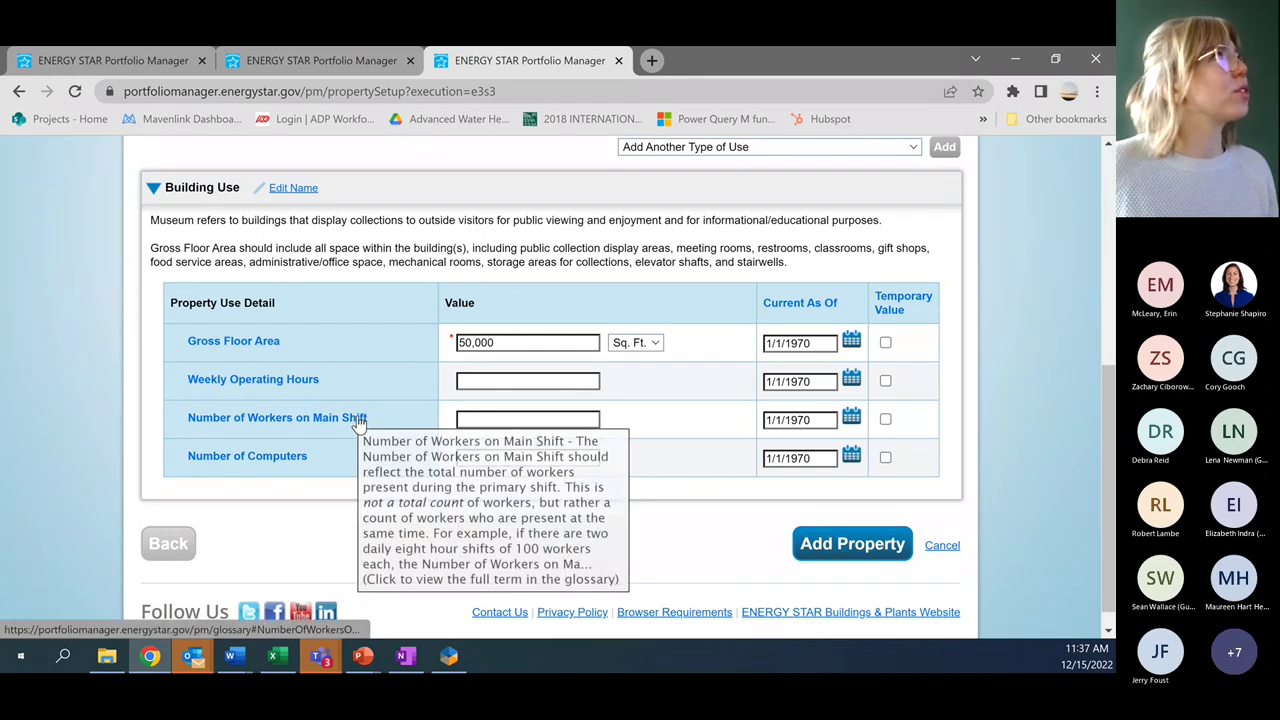
{"action": "mouse_move", "coordinate": [260, 457]}
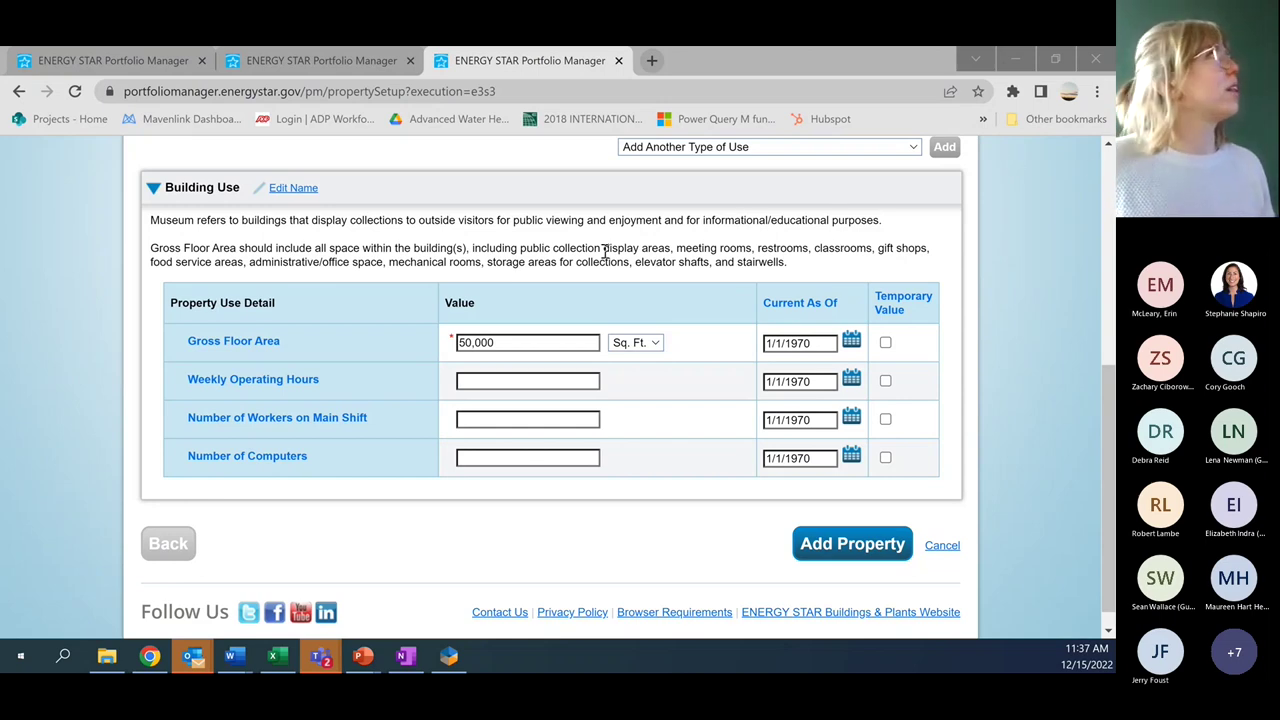
{"action": "scroll", "coordinate": [507, 246], "scroll_direction": "up", "scroll_amount": 2}
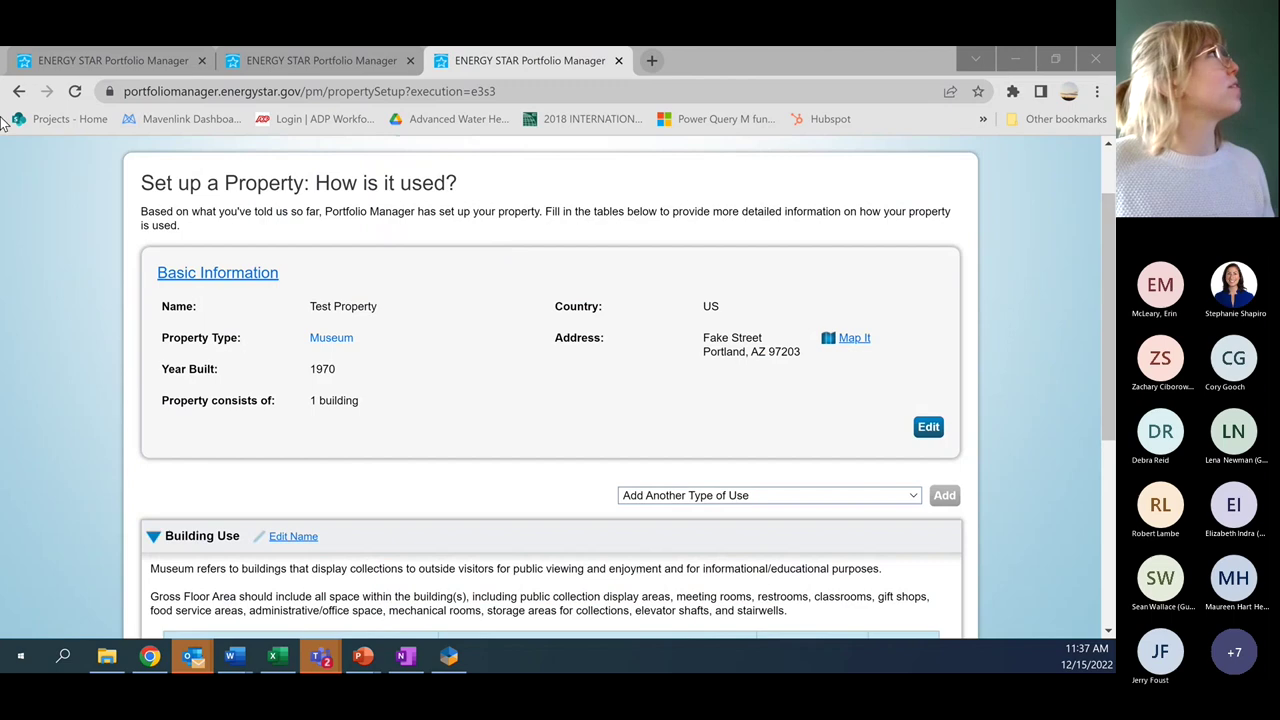
Step: Go back in setup, choose More than One with 3 buildings, and restart the property form
{"action": "left_click", "coordinate": [19, 92]}
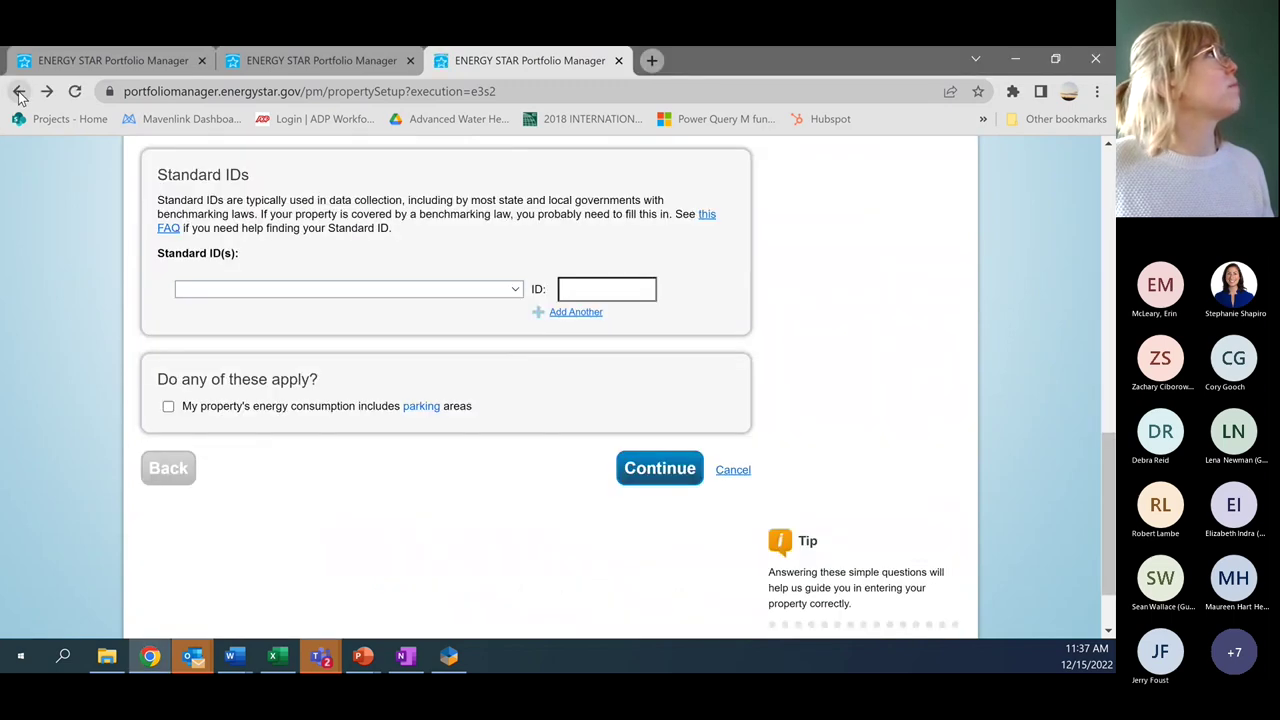
{"action": "scroll", "coordinate": [275, 400], "scroll_direction": "up", "scroll_amount": 5}
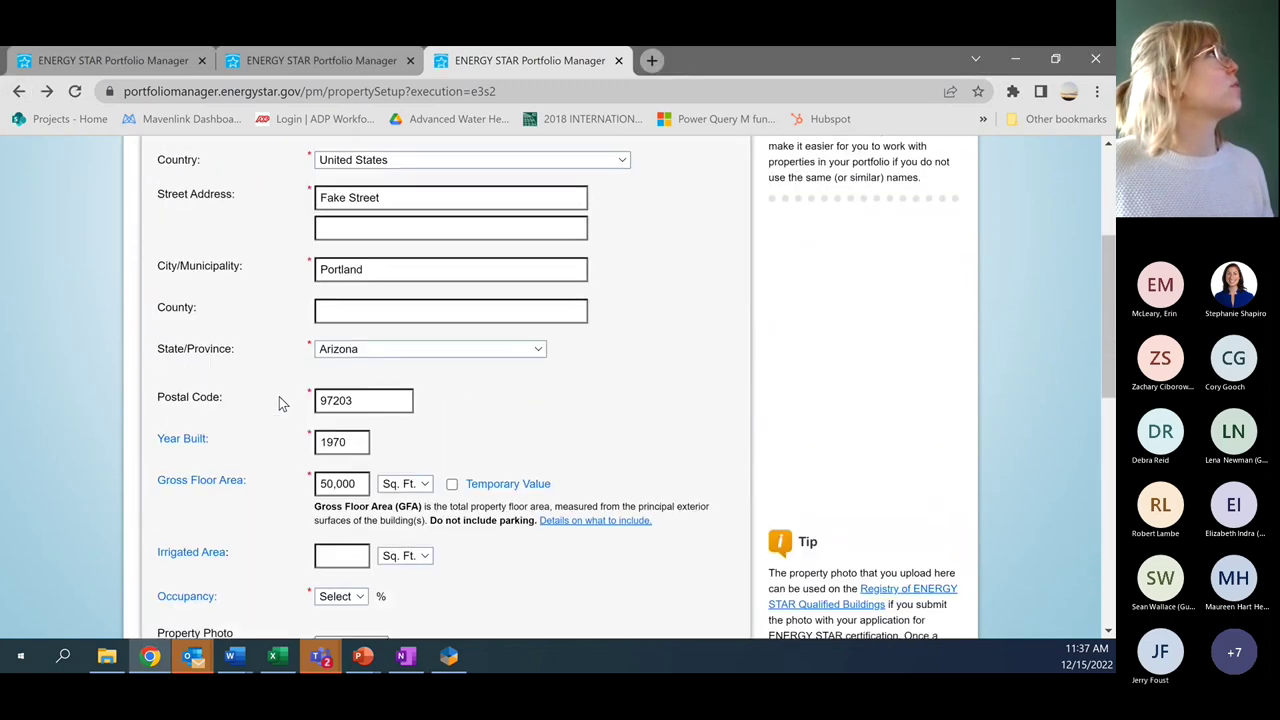
{"action": "left_click", "coordinate": [28, 92]}
{"action": "left_click", "coordinate": [257, 262]}
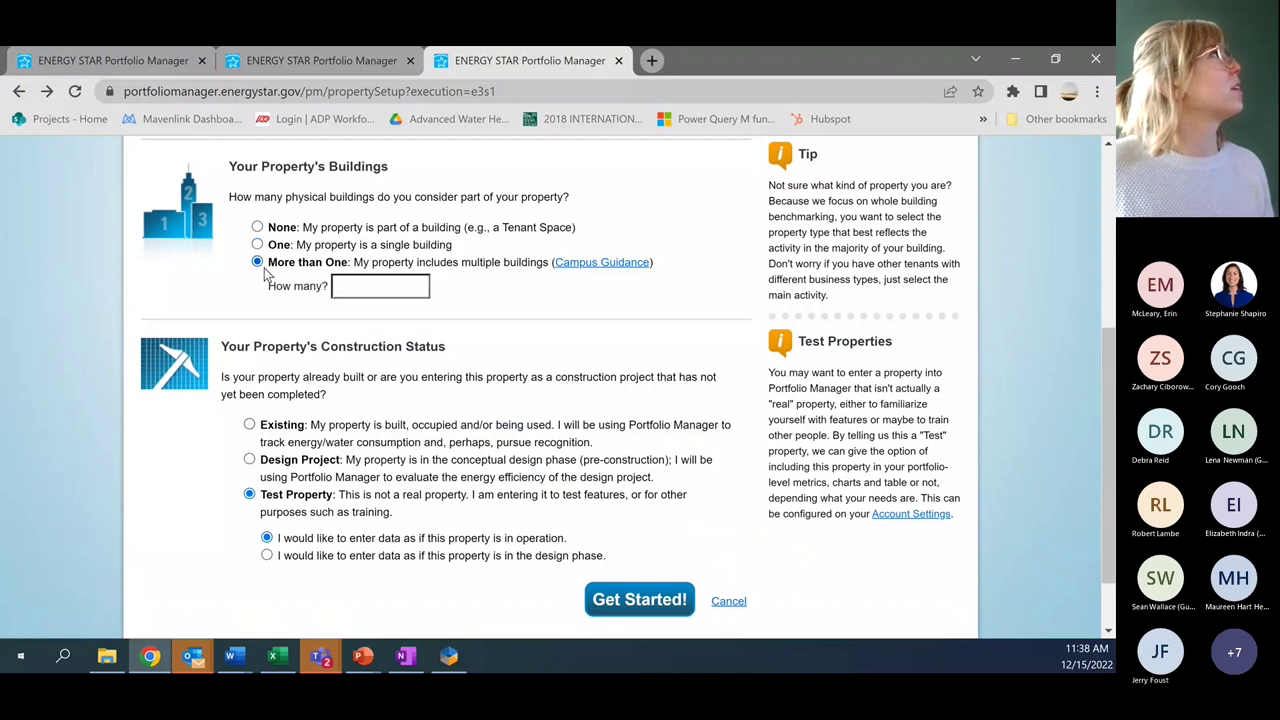
{"action": "left_click", "coordinate": [375, 286]}
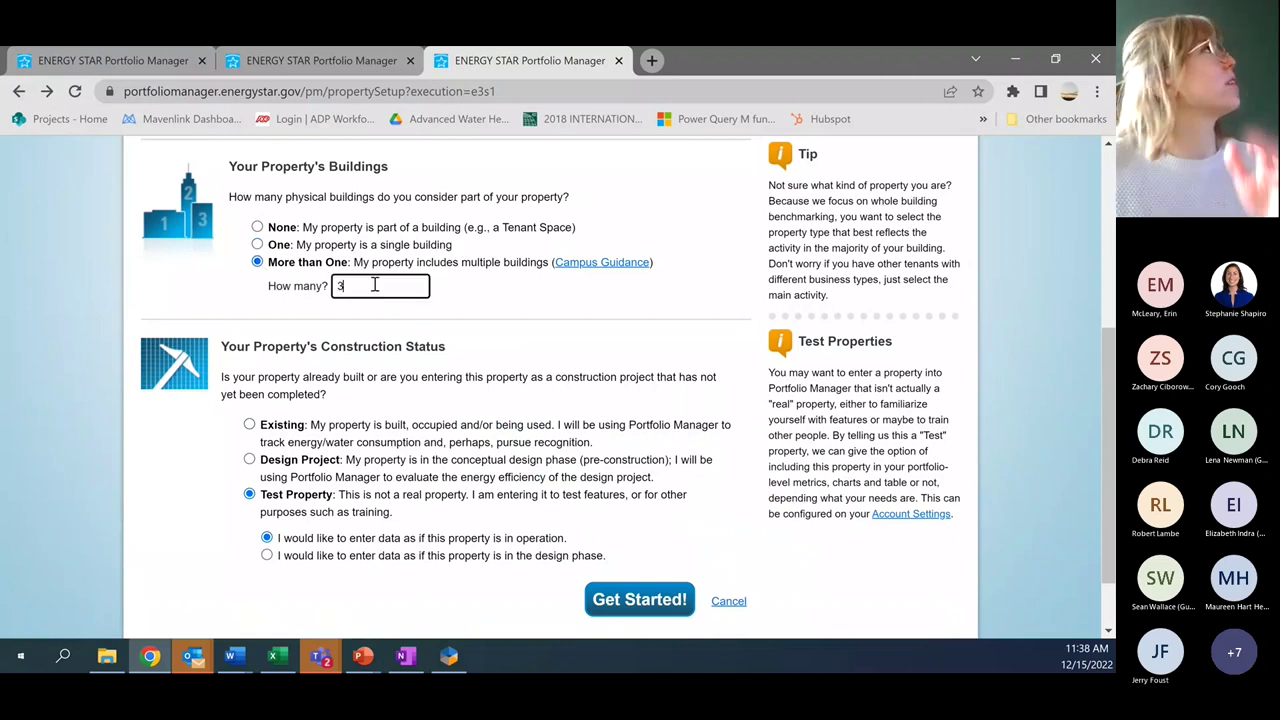
{"action": "scroll", "coordinate": [483, 430], "scroll_direction": "down", "scroll_amount": 1}
{"action": "left_click", "coordinate": [616, 518]}
{"action": "left_click", "coordinate": [463, 381]}
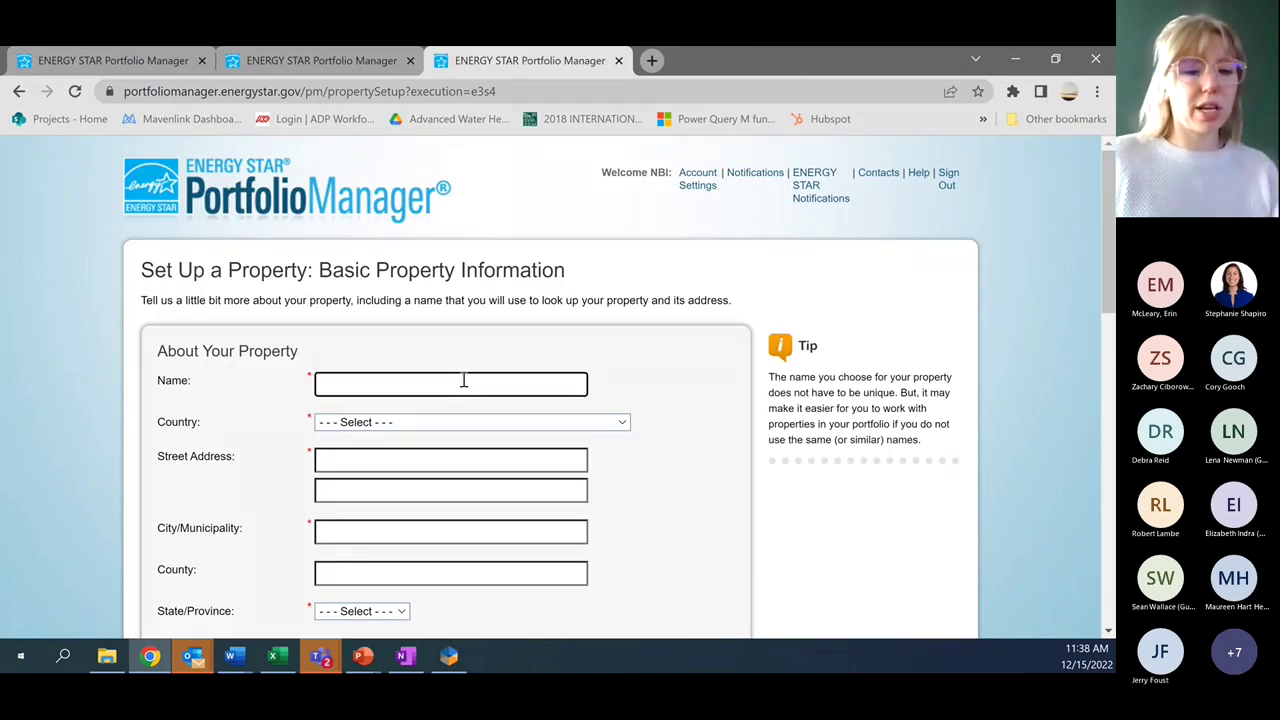
Step: Name the property 'Fake Museum' with street 'Mailing Address' and city Portland
{"action": "type", "text": "Fake "}
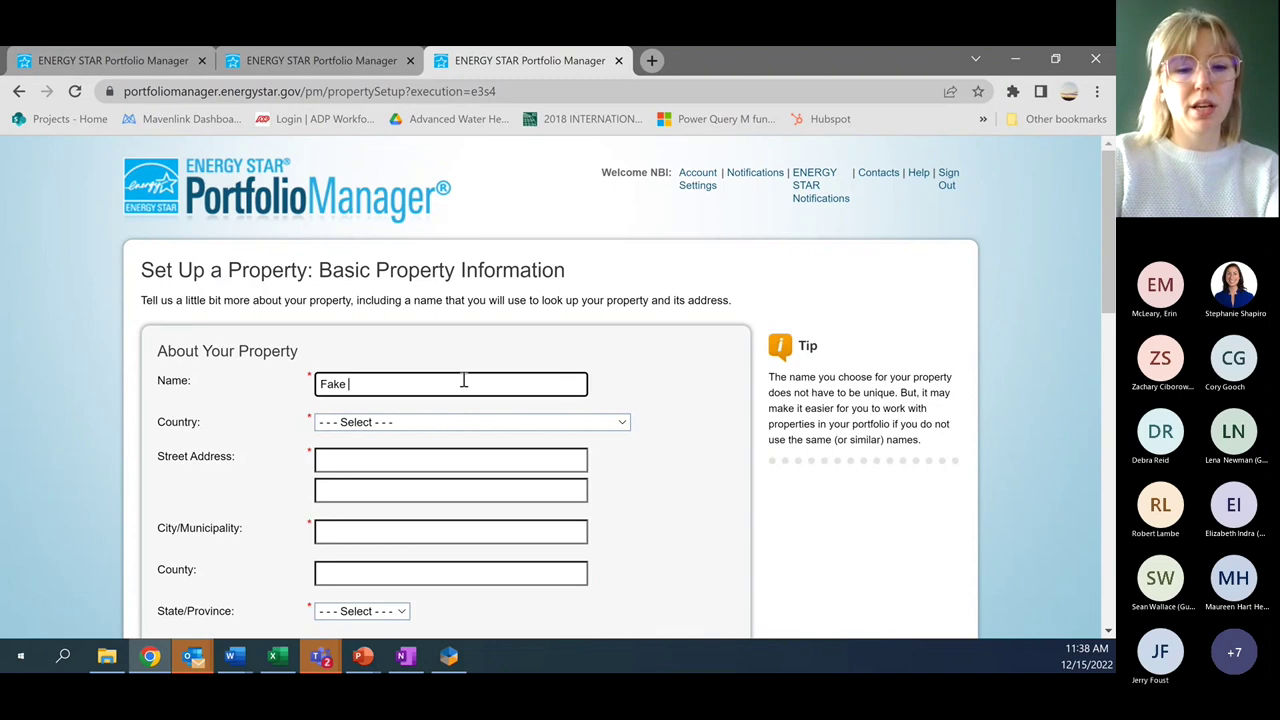
{"action": "type", "text": "Museum"}
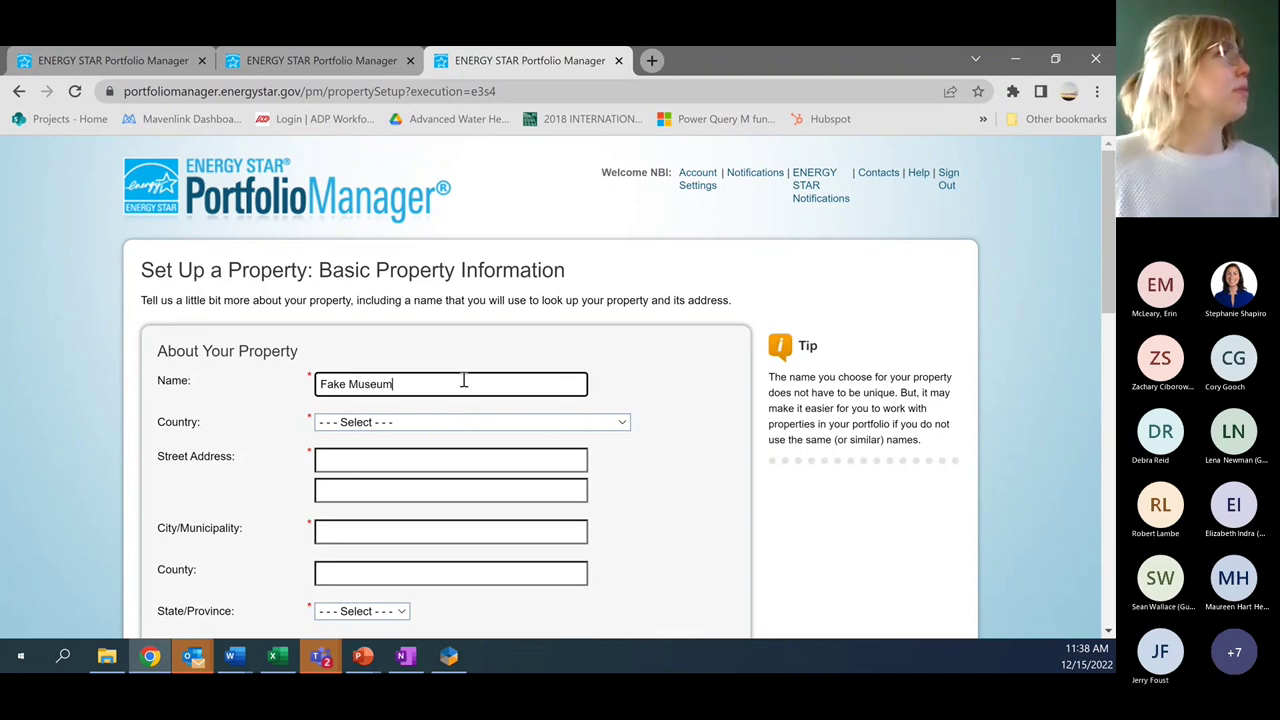
{"action": "scroll", "coordinate": [467, 379], "scroll_direction": "down", "scroll_amount": 1}
{"action": "scroll", "coordinate": [467, 379], "scroll_direction": "down", "scroll_amount": 2}
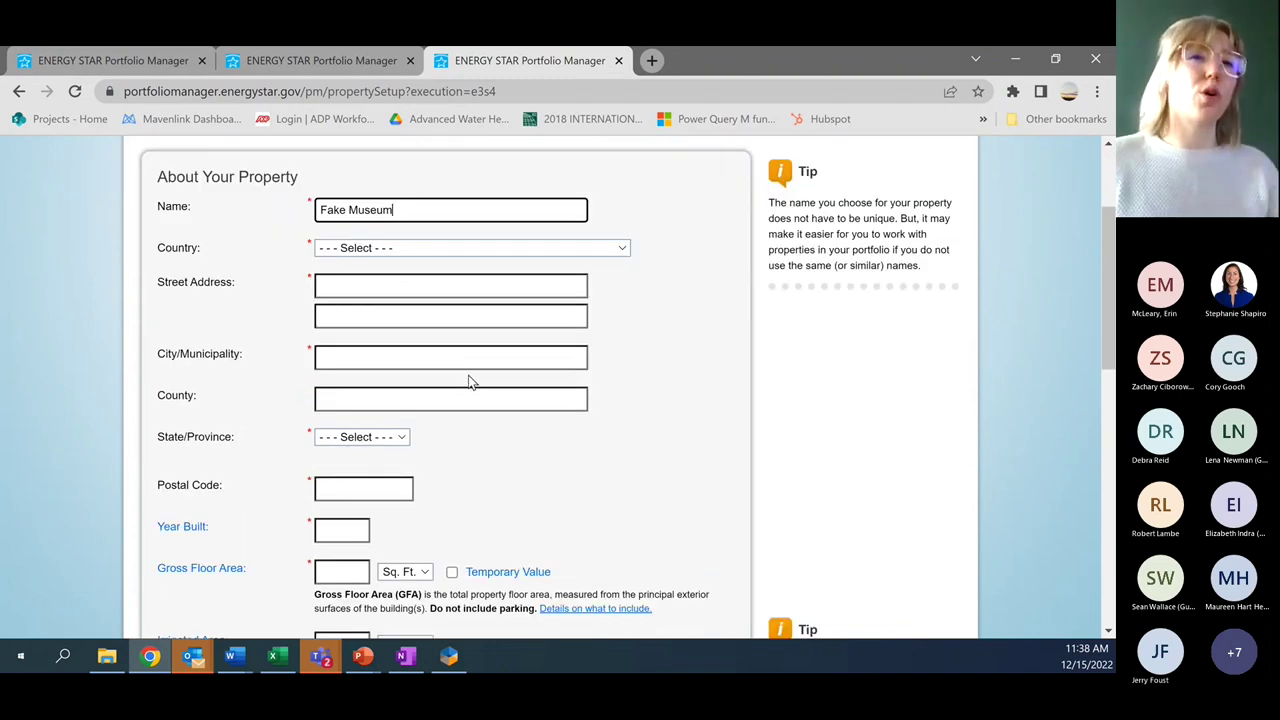
{"action": "left_click", "coordinate": [437, 284]}
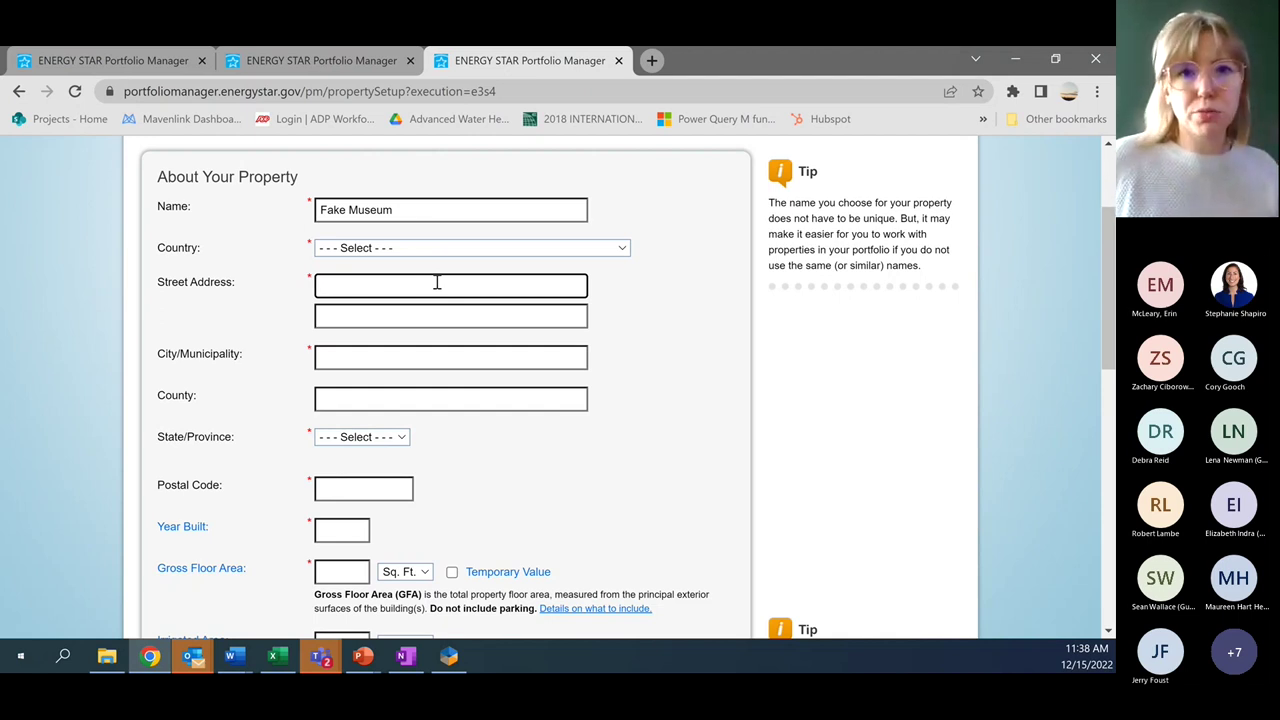
{"action": "type", "text": "Mailing Address"}
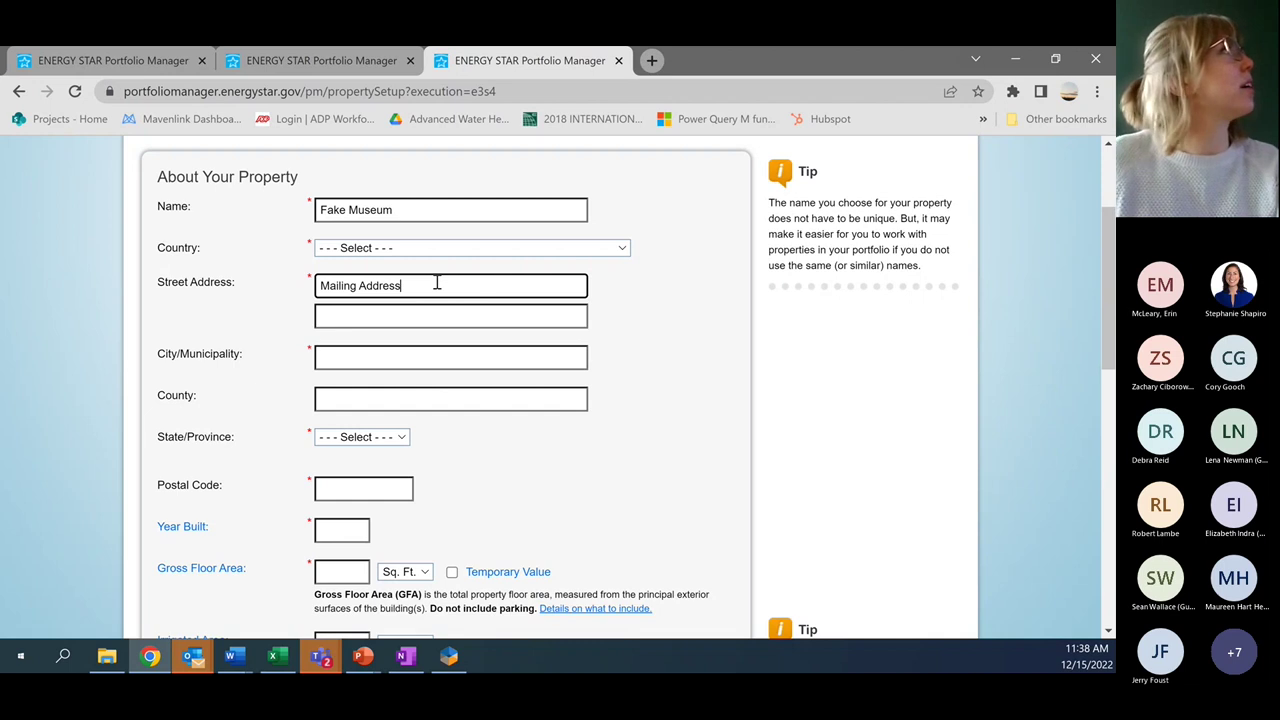
{"action": "left_click", "coordinate": [427, 359]}
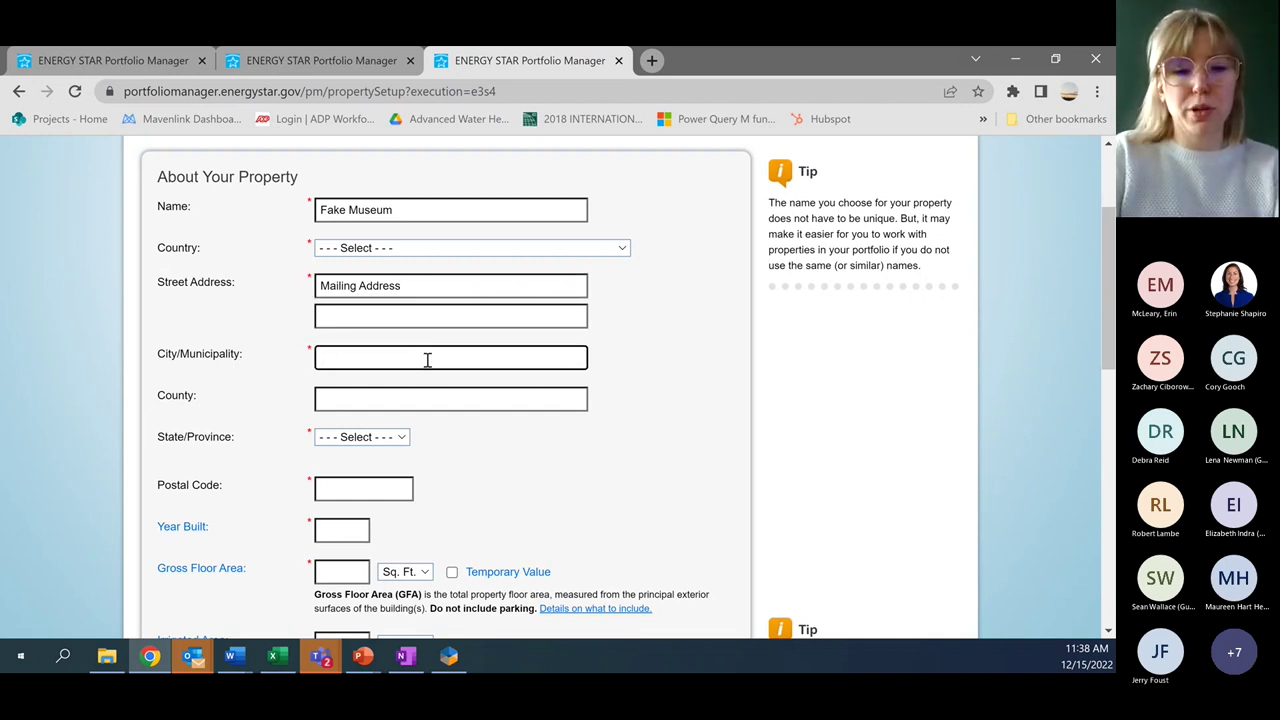
{"action": "type", "text": "Portland"}
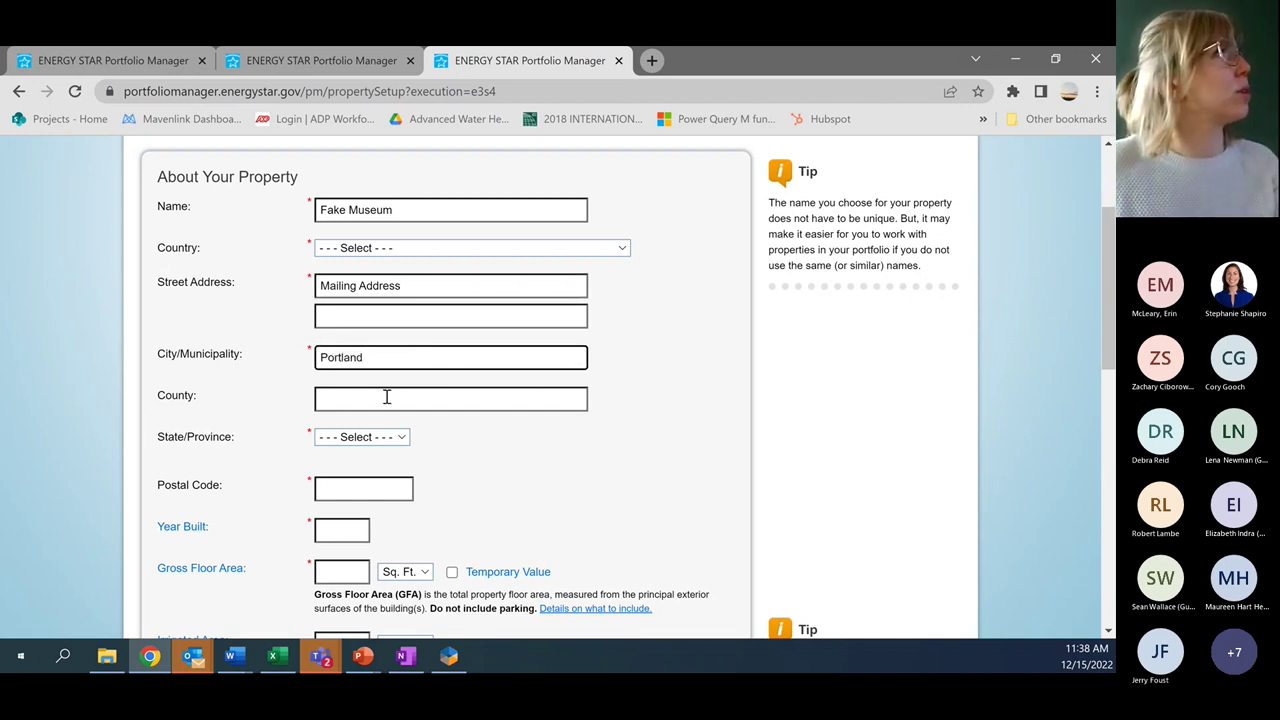
{"action": "left_click", "coordinate": [362, 440]}
{"action": "left_click", "coordinate": [362, 450]}
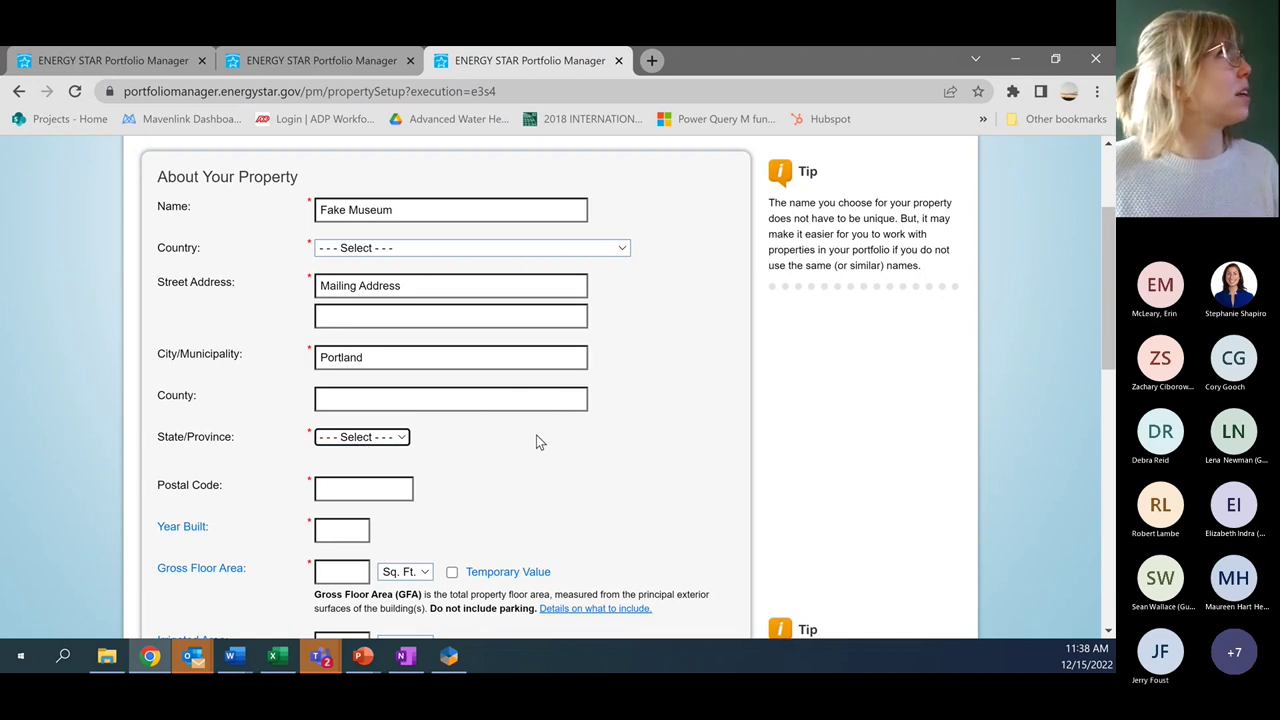
{"action": "scroll", "coordinate": [493, 450], "scroll_direction": "down", "scroll_amount": 1}
{"action": "left_click", "coordinate": [360, 354]}
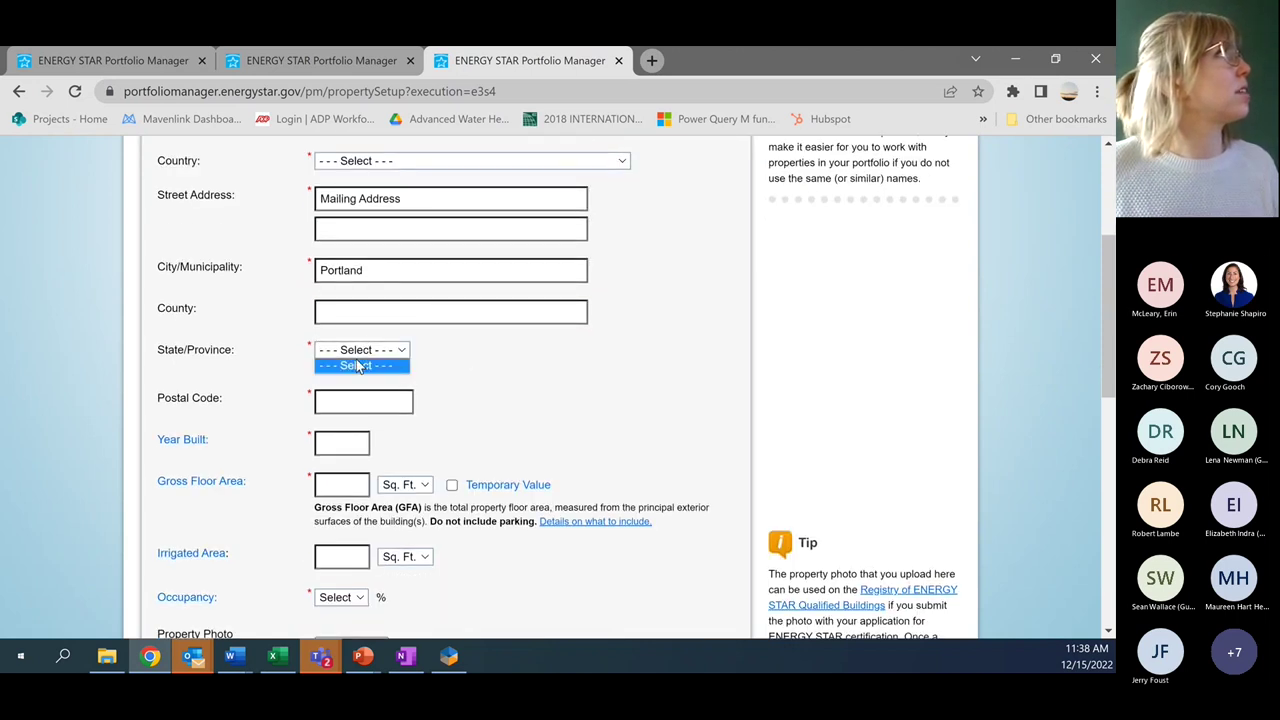
Step: Change the street to Fake Street and enter postal code 97203 and year built 1970
{"action": "left_click_drag", "start_coordinate": [414, 203], "coordinate": [257, 152]}
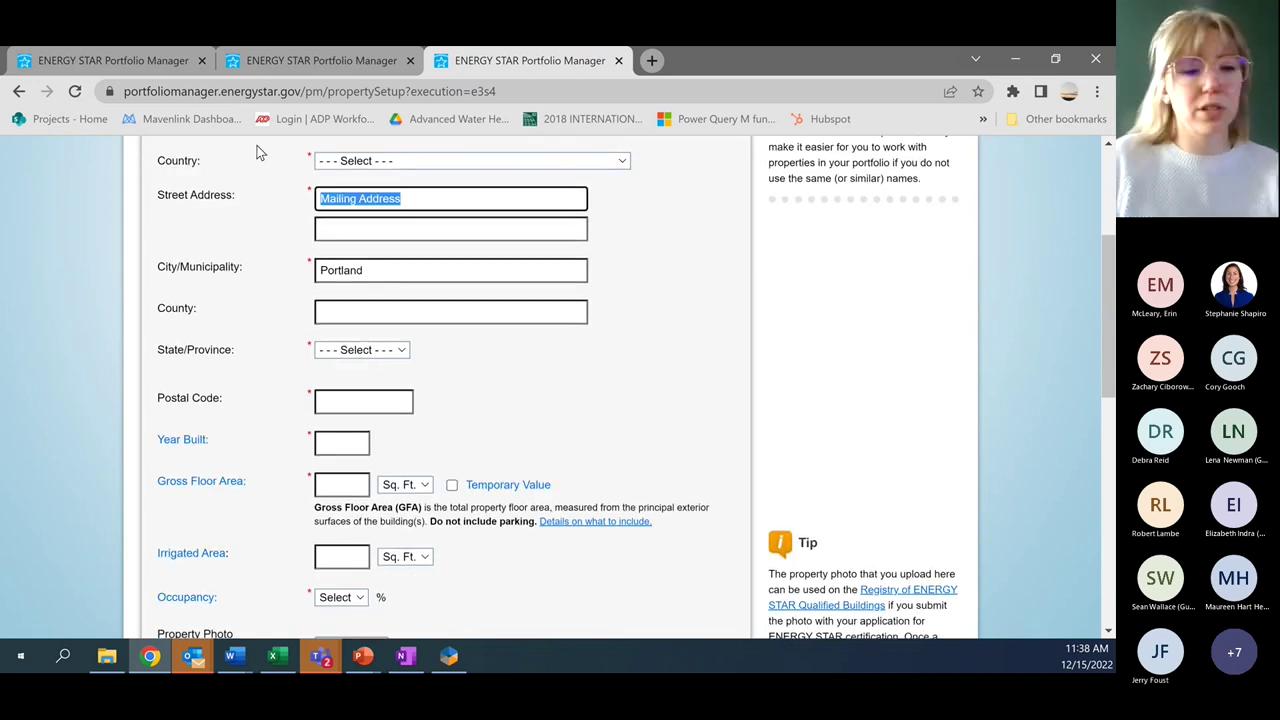
{"action": "type", "text": "123 DFake"}
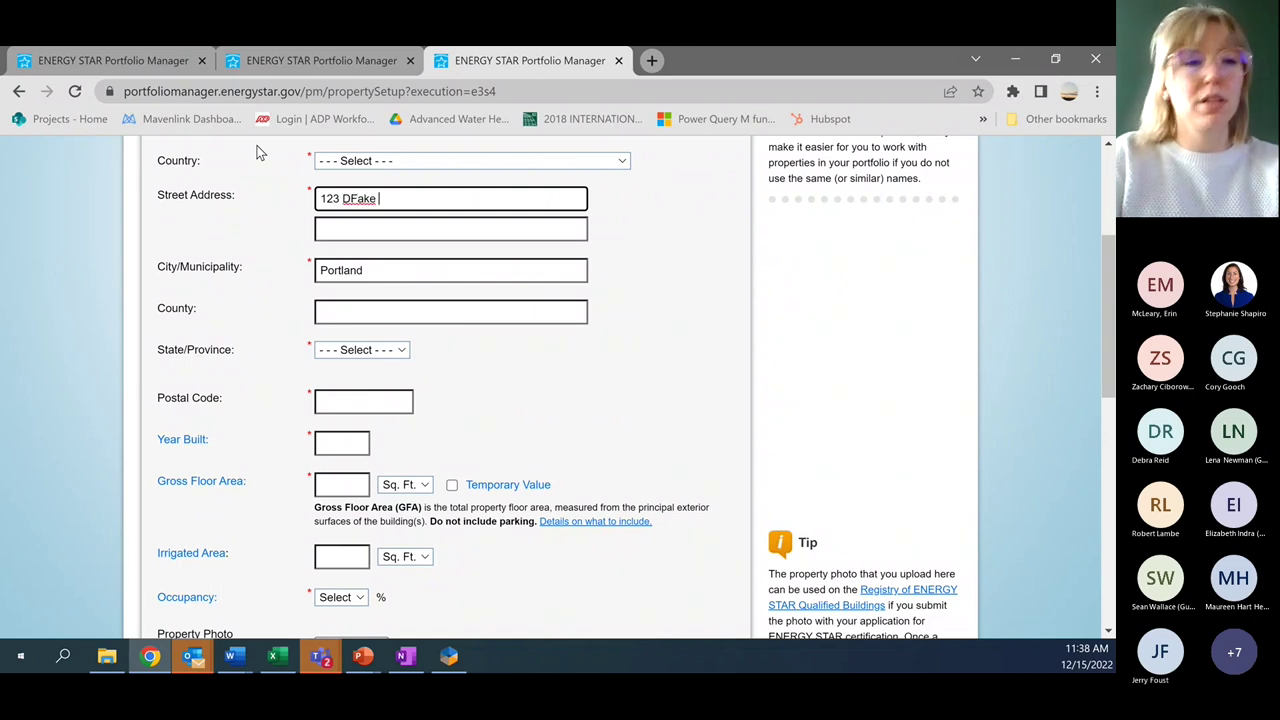
{"action": "type", "text": " Sta"}
{"action": "key", "text": "BackSpace"}
{"action": "key", "text": "BackSpace"}
{"action": "key", "text": "BackSpace"}
{"action": "key", "text": "BackSpace"}
{"action": "key", "text": "BackSpace"}
{"action": "key", "text": "BackSpace"}
{"action": "key", "text": "BackSpace"}
{"action": "key", "text": "BackSpace"}
{"action": "key", "text": "BackSpace"}
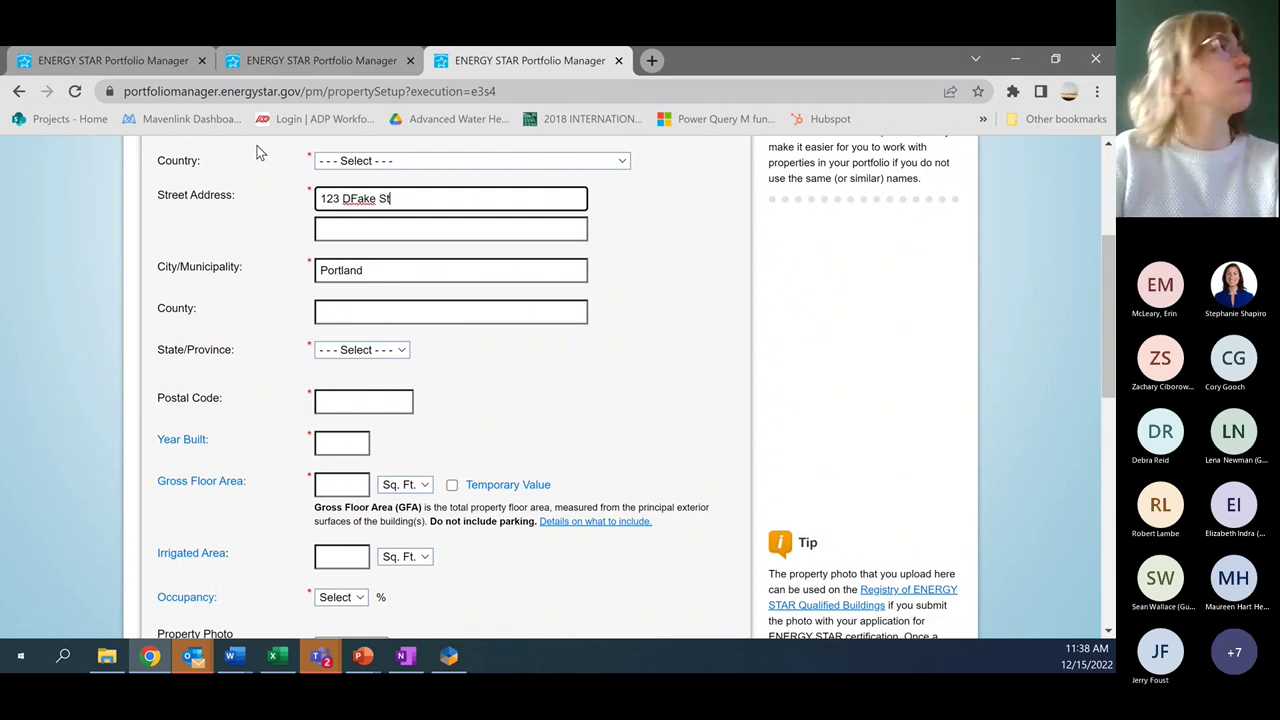
{"action": "type", "text": "Fake Street"}
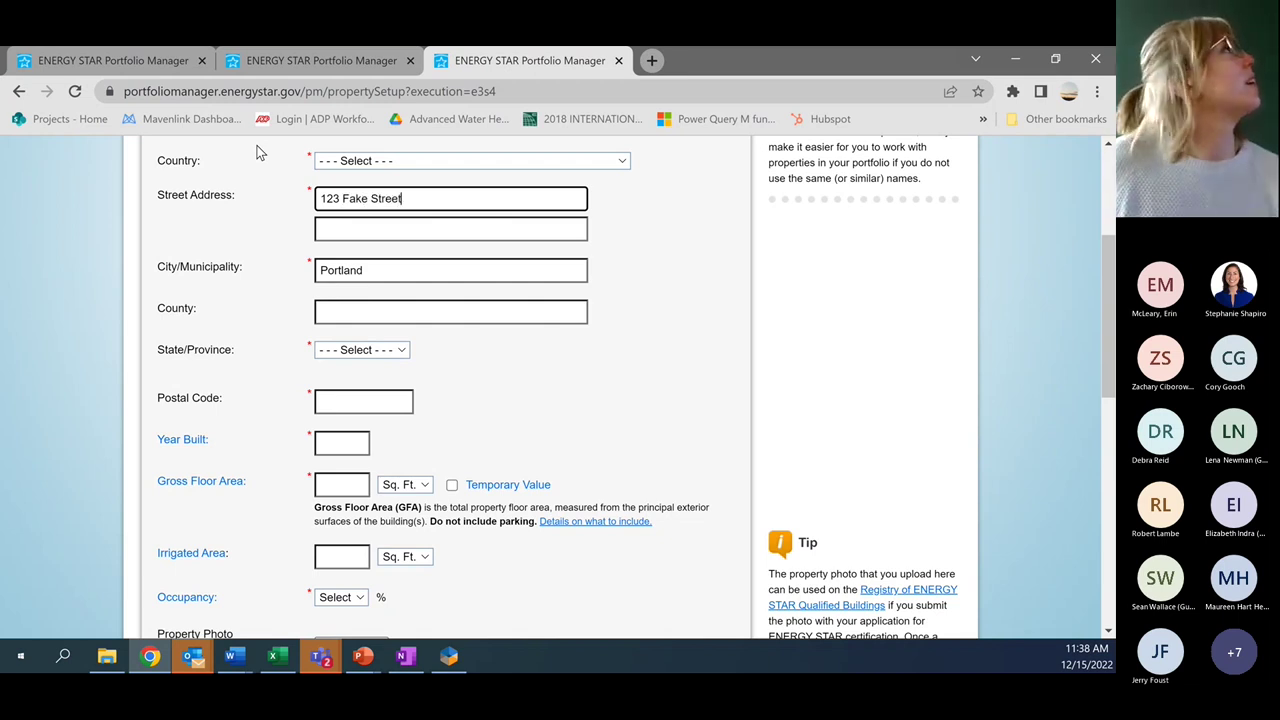
{"action": "left_click", "coordinate": [372, 351]}
{"action": "left_click", "coordinate": [367, 372]}
{"action": "left_click", "coordinate": [344, 403]}
{"action": "type", "text": "97203"}
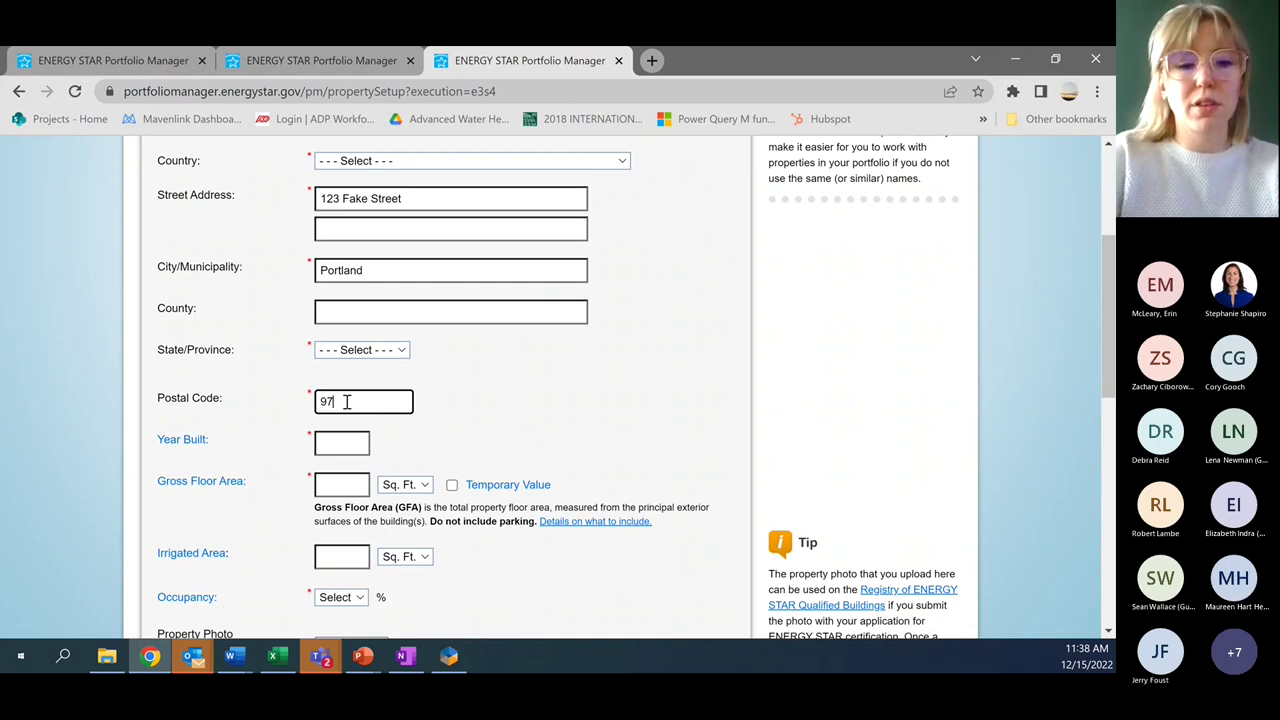
{"action": "left_click", "coordinate": [337, 443]}
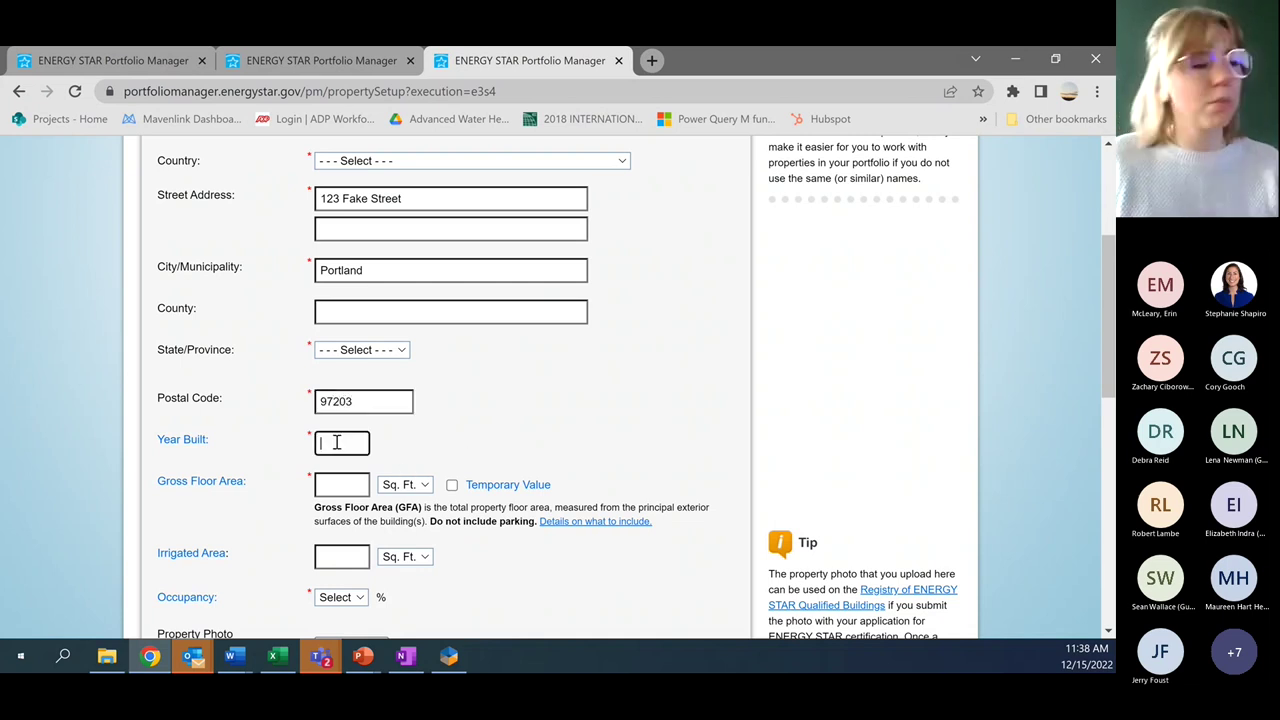
{"action": "type", "text": "1970"}
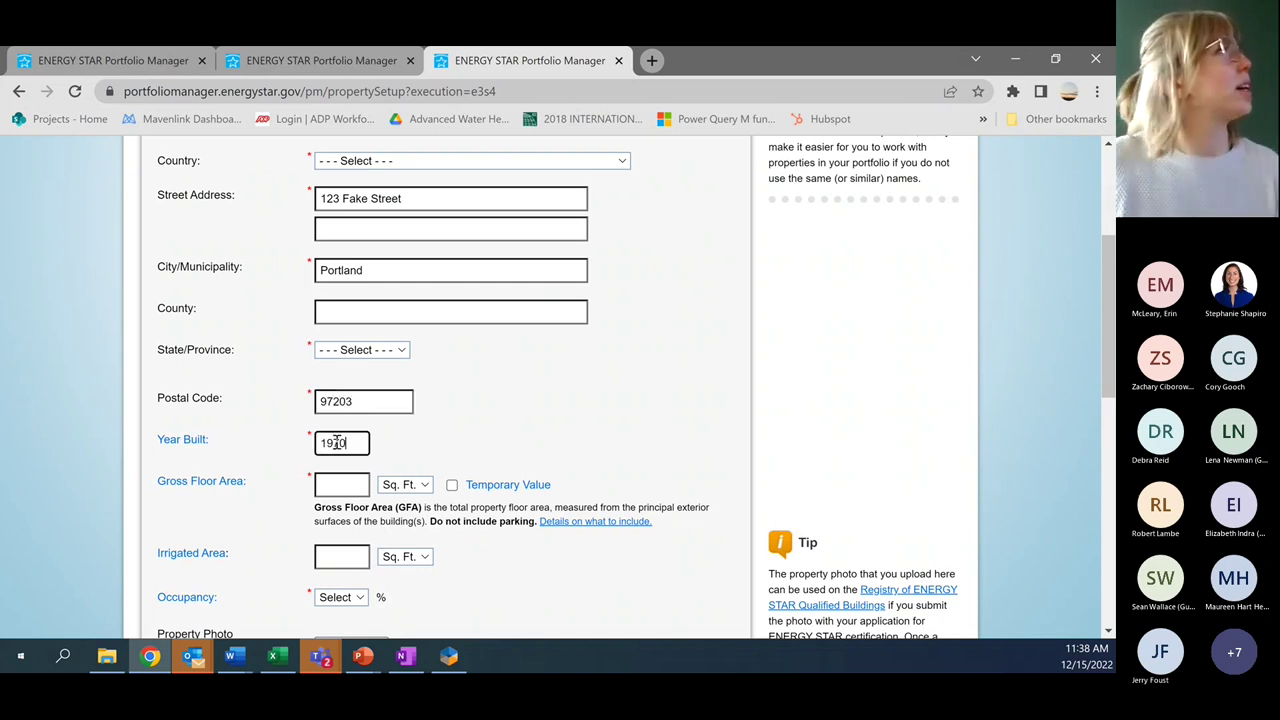
Step: Enter 300,000 sq ft floor area and an occupancy, skip the photo, and submit
{"action": "left_click", "coordinate": [352, 488]}
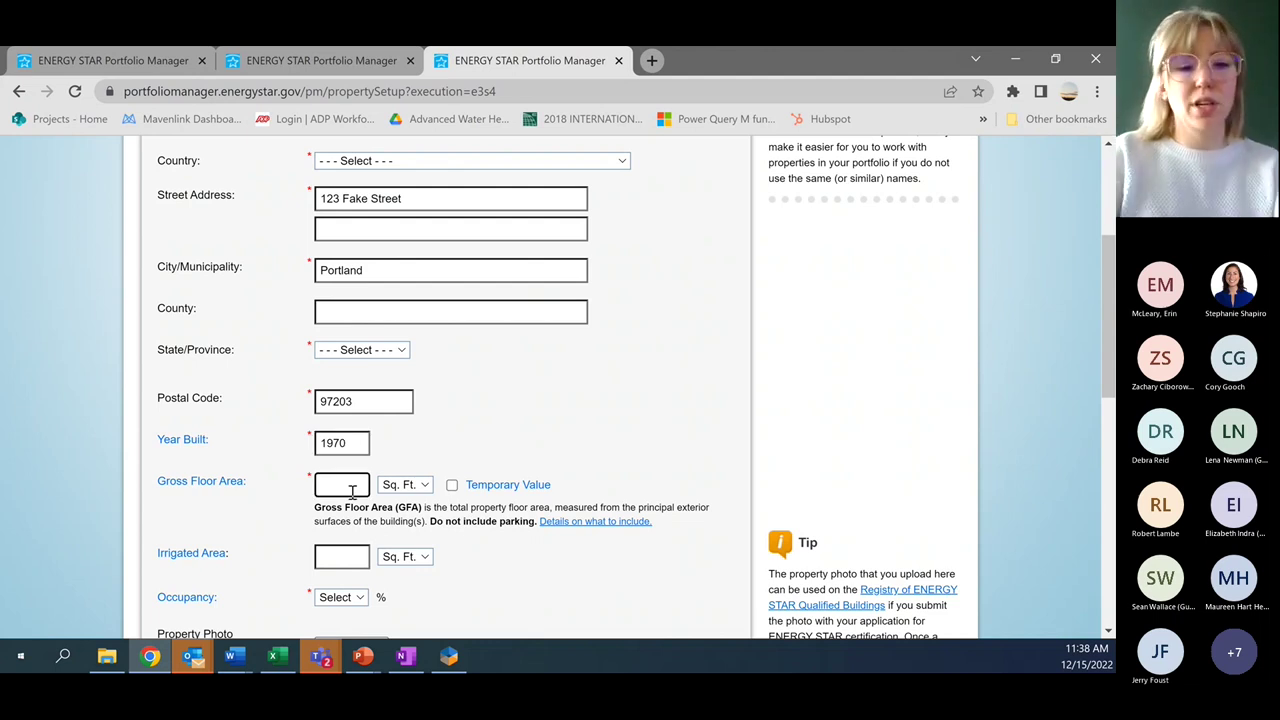
{"action": "type", "text": "300,000"}
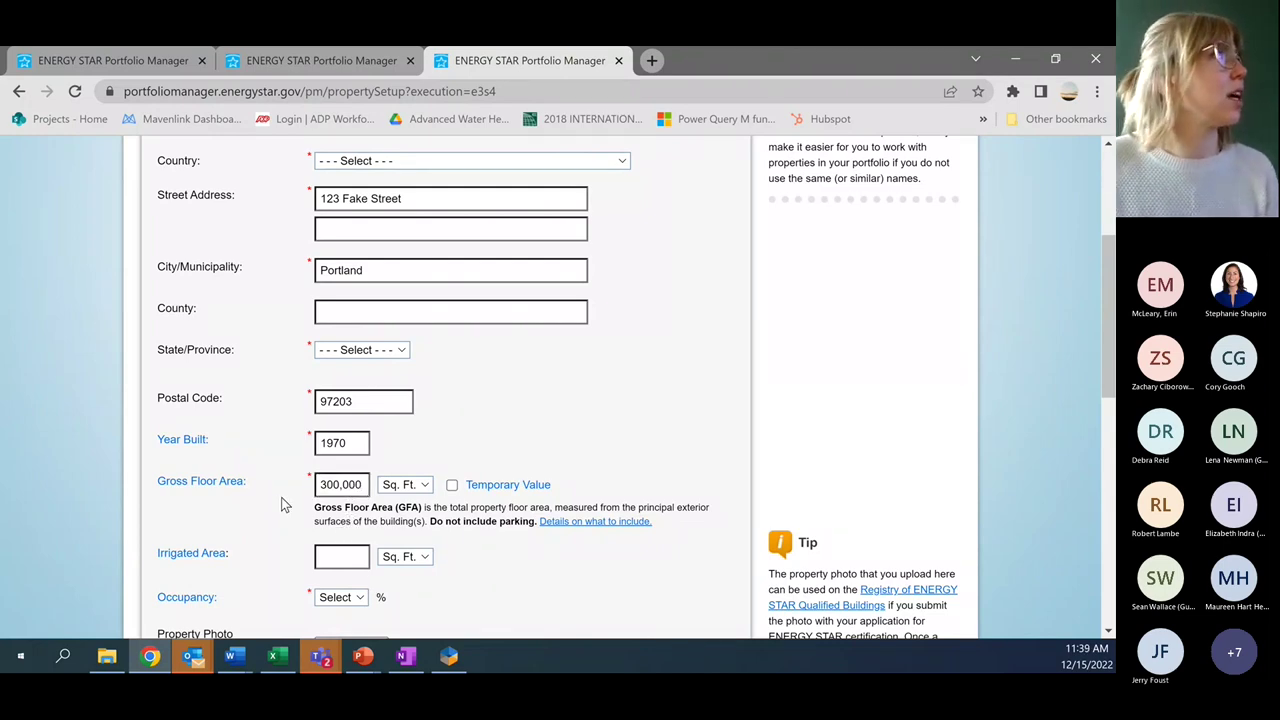
{"action": "scroll", "coordinate": [281, 497], "scroll_direction": "down", "scroll_amount": 2}
{"action": "left_click", "coordinate": [334, 422]}
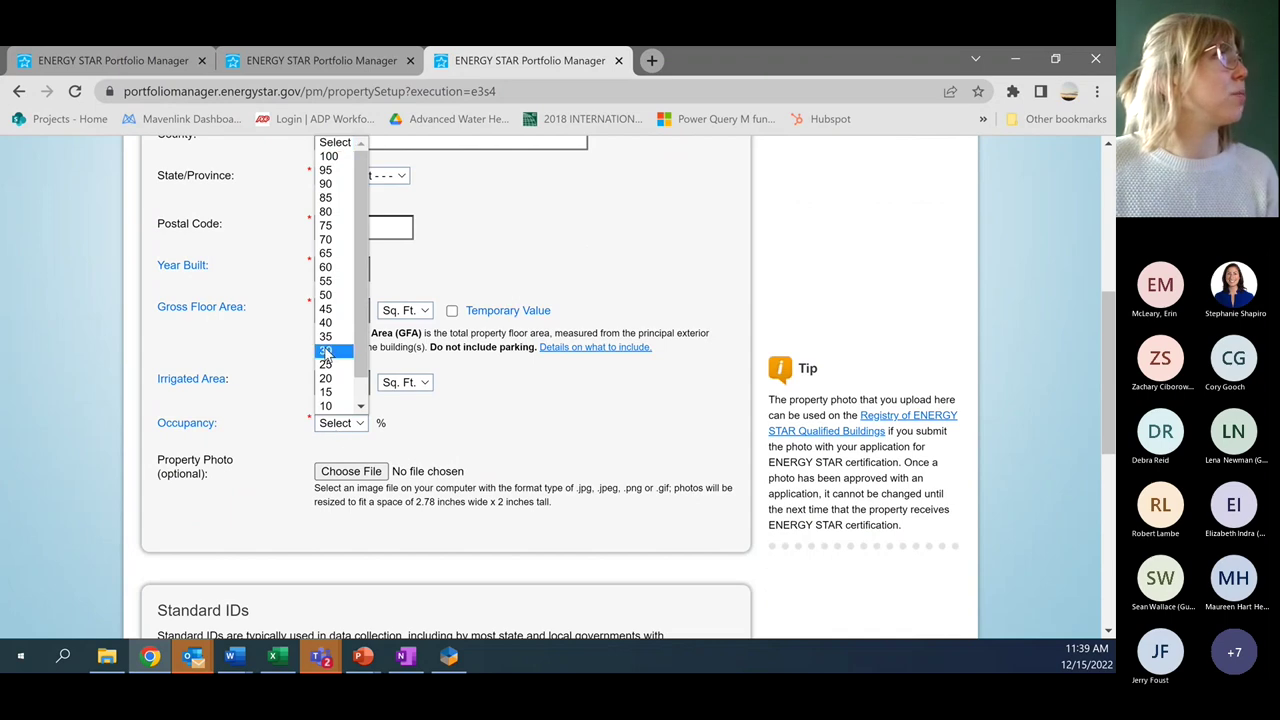
{"action": "left_click", "coordinate": [328, 156]}
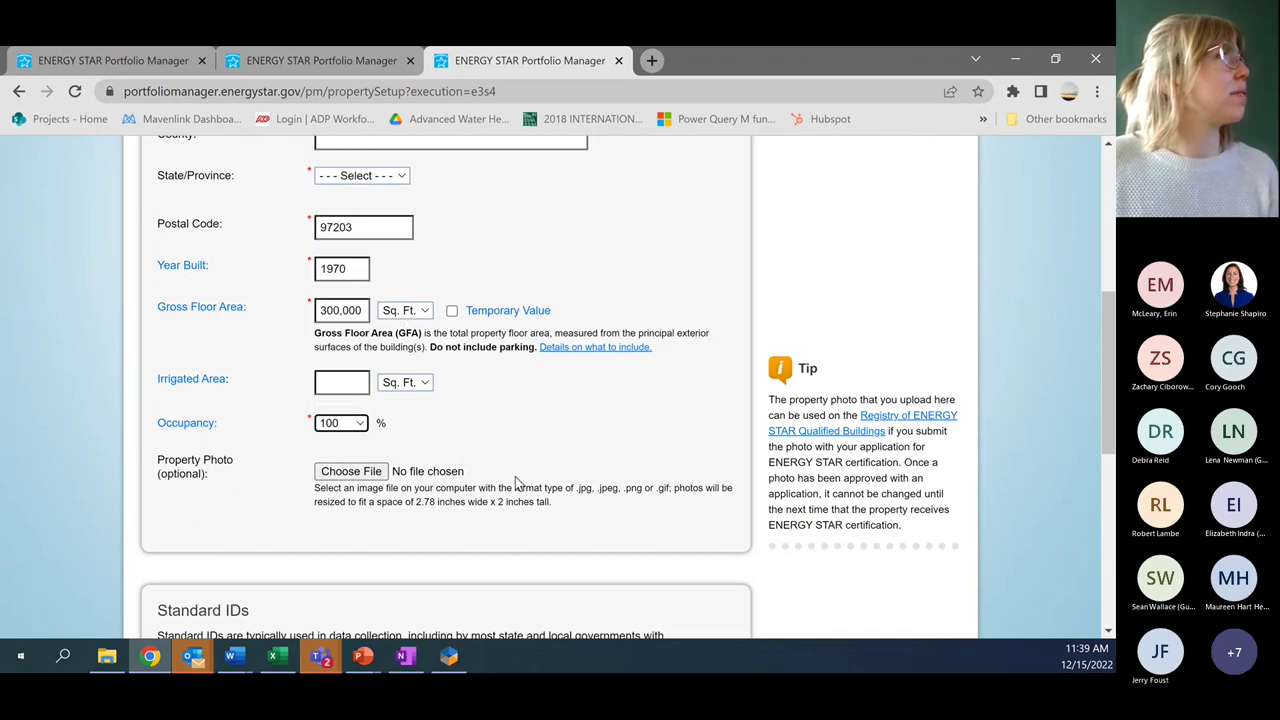
{"action": "key", "text": "Tab"}
{"action": "key", "text": "Return"}
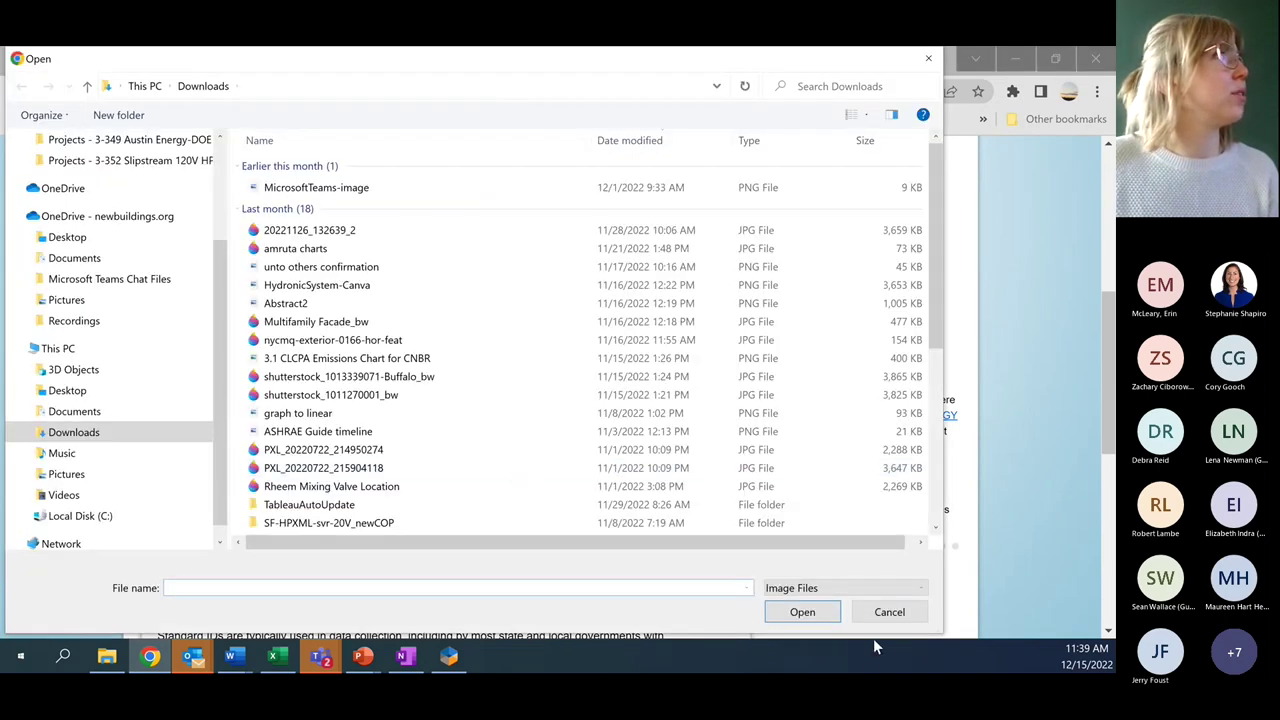
{"action": "left_click", "coordinate": [884, 614]}
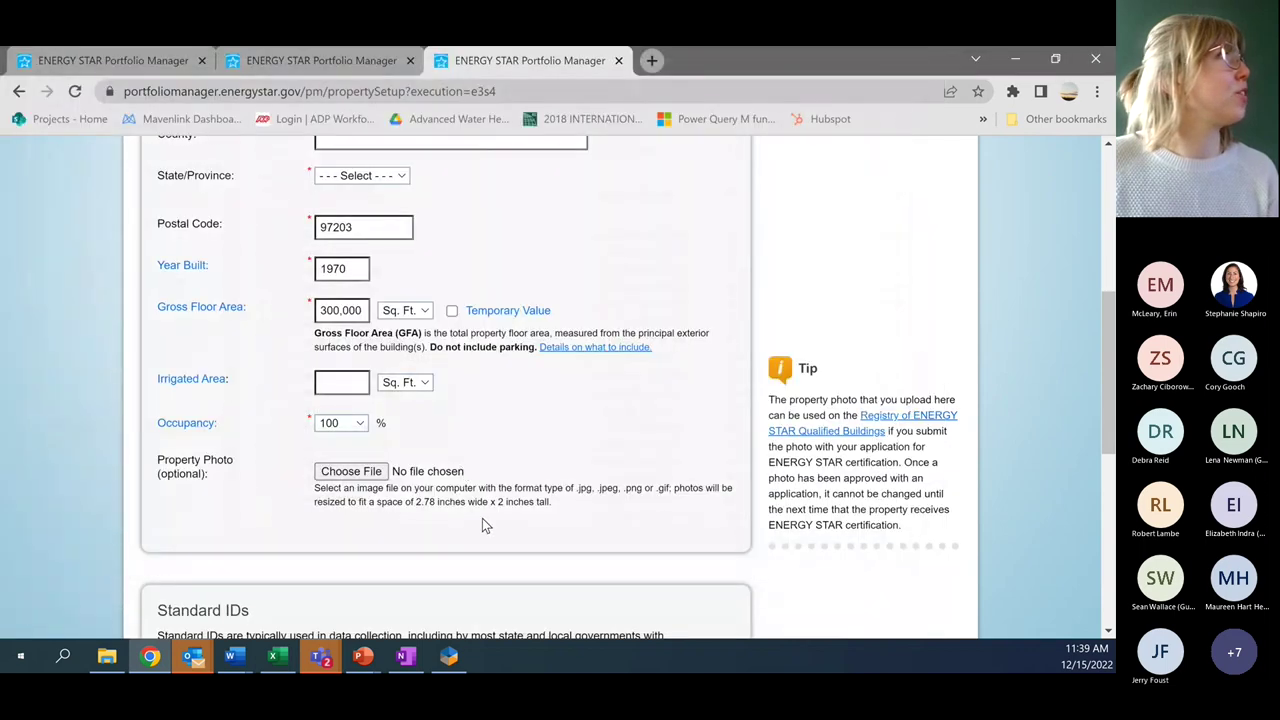
{"action": "scroll", "coordinate": [482, 524], "scroll_direction": "down", "scroll_amount": 5}
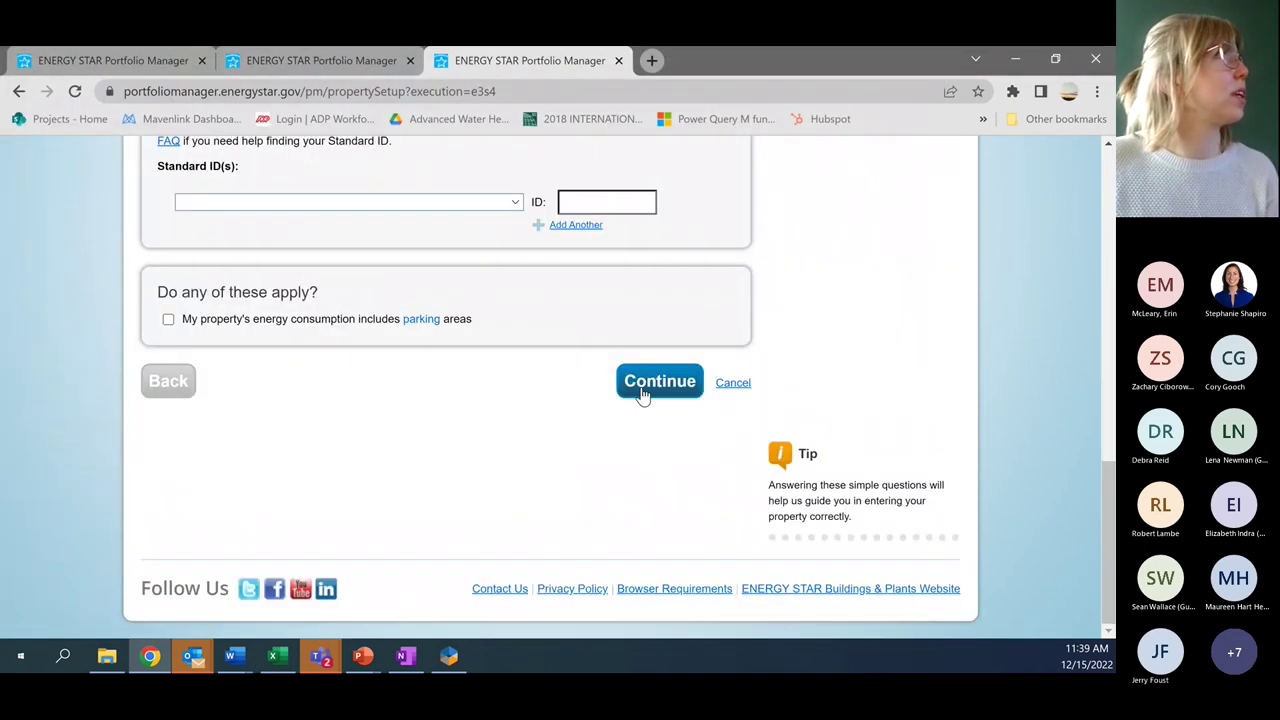
{"action": "left_click", "coordinate": [645, 390]}
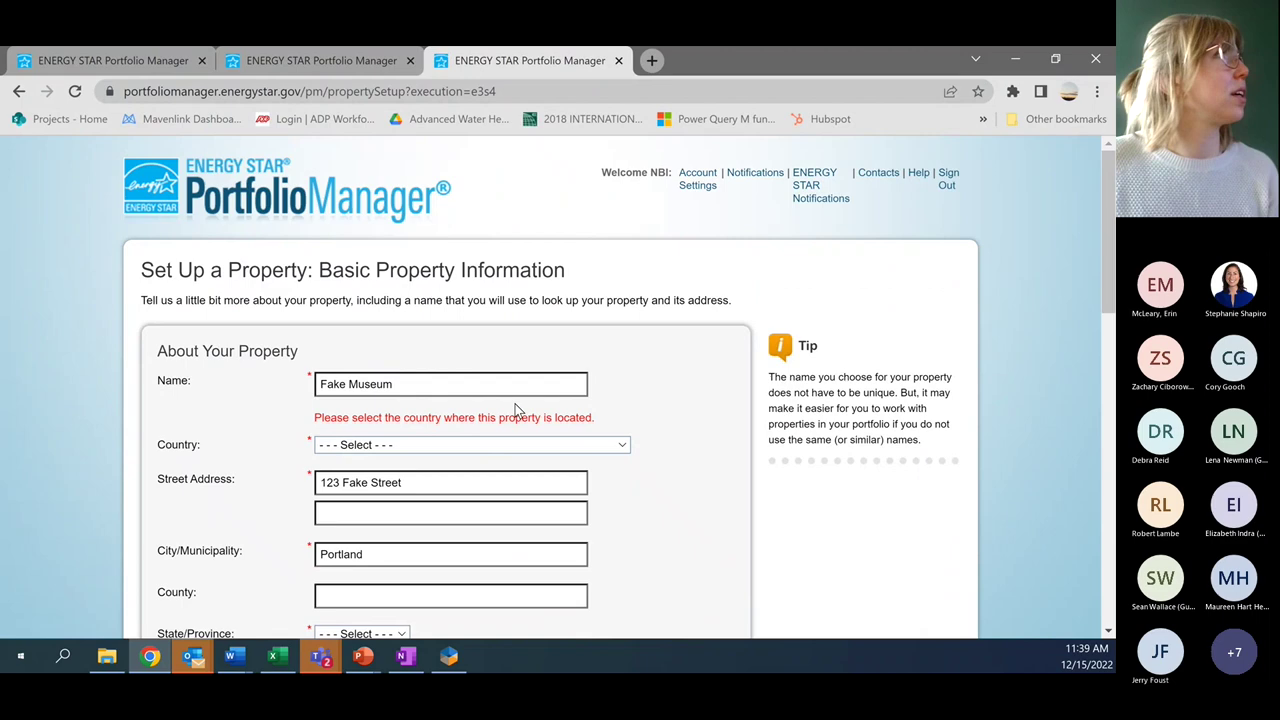
Step: Set the country to Canada and province to Nova Scotia, then resubmit
{"action": "left_click", "coordinate": [528, 444]}
{"action": "left_click", "coordinate": [446, 167]}
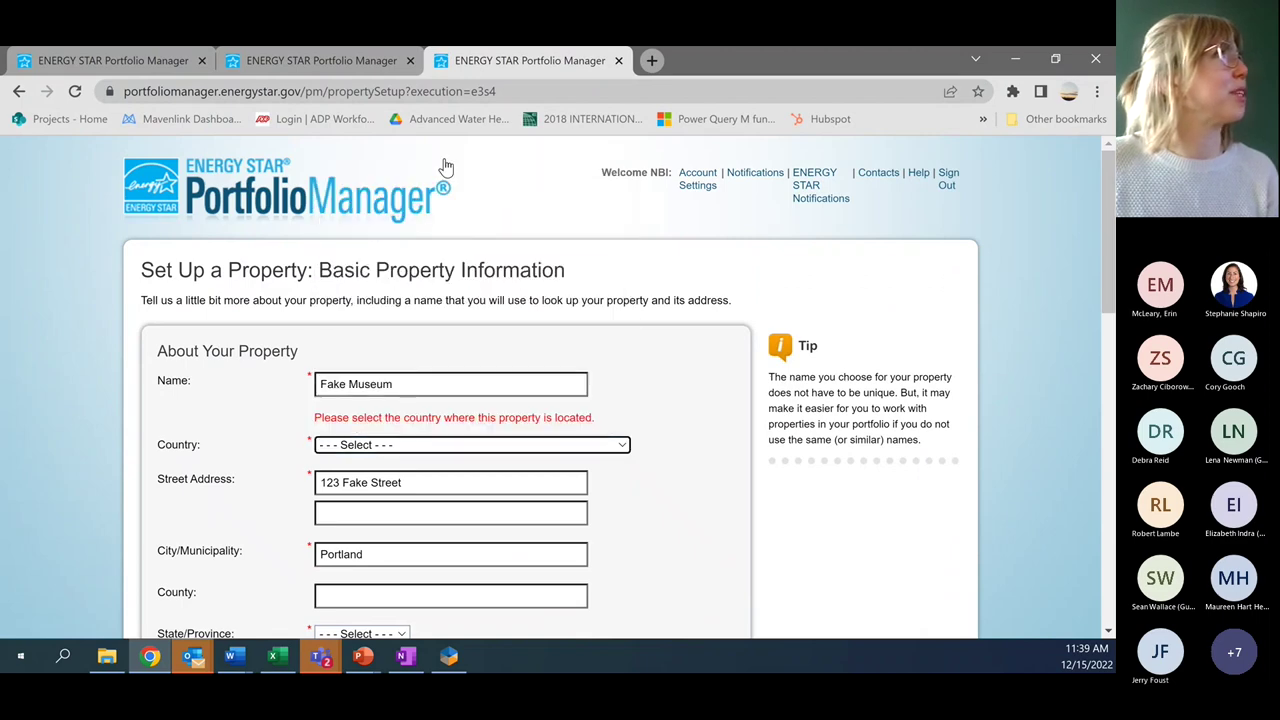
{"action": "left_click", "coordinate": [410, 446]}
{"action": "left_click", "coordinate": [368, 166]}
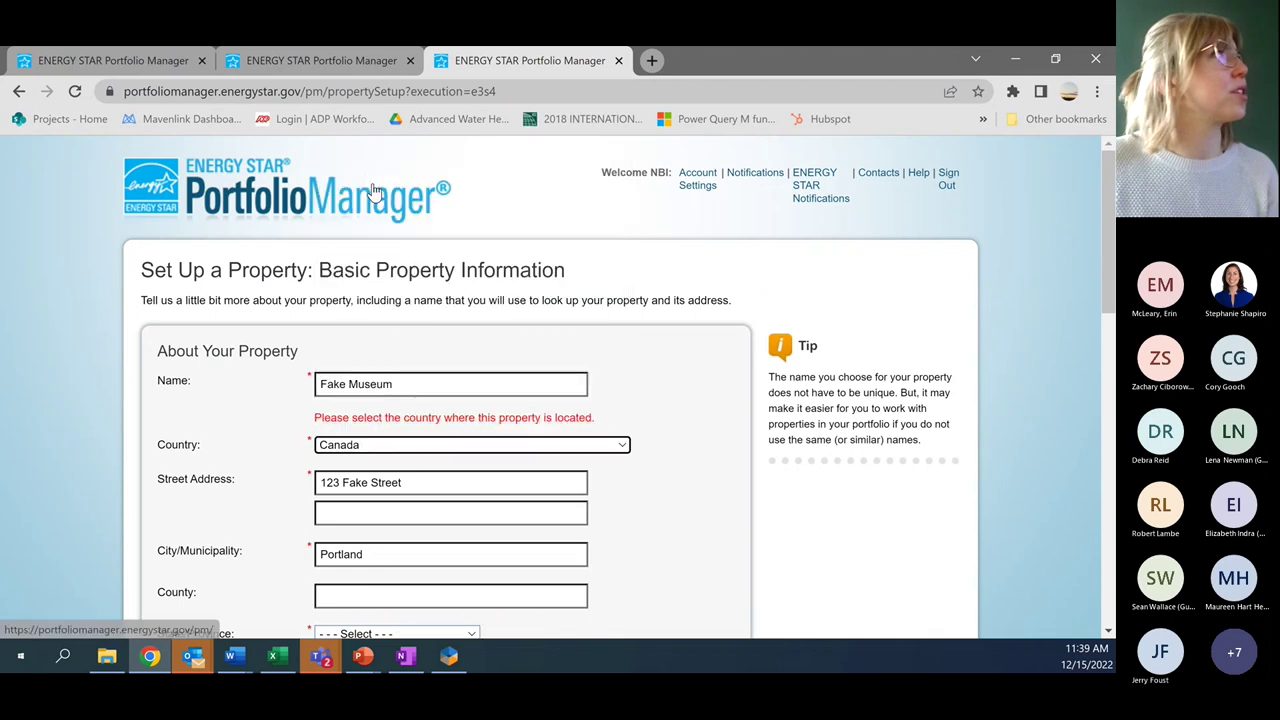
{"action": "scroll", "coordinate": [670, 520], "scroll_direction": "down", "scroll_amount": 2}
{"action": "left_click", "coordinate": [330, 459]}
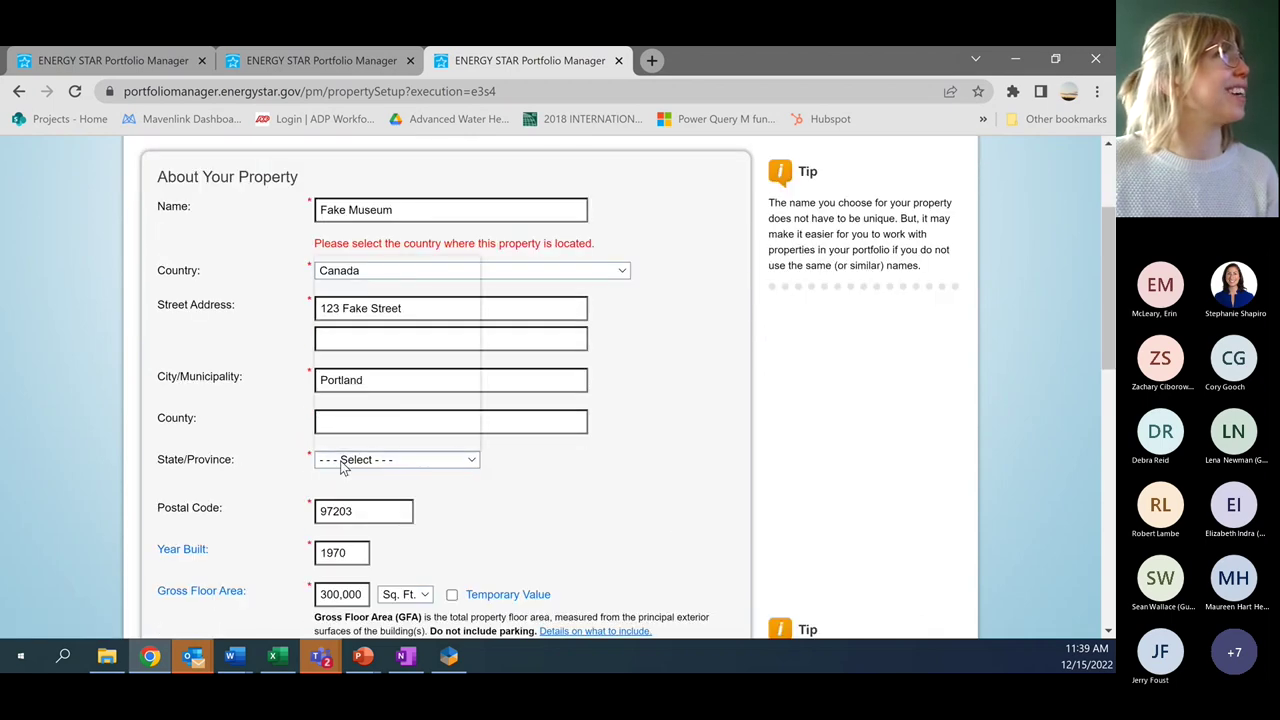
{"action": "left_click", "coordinate": [350, 360]}
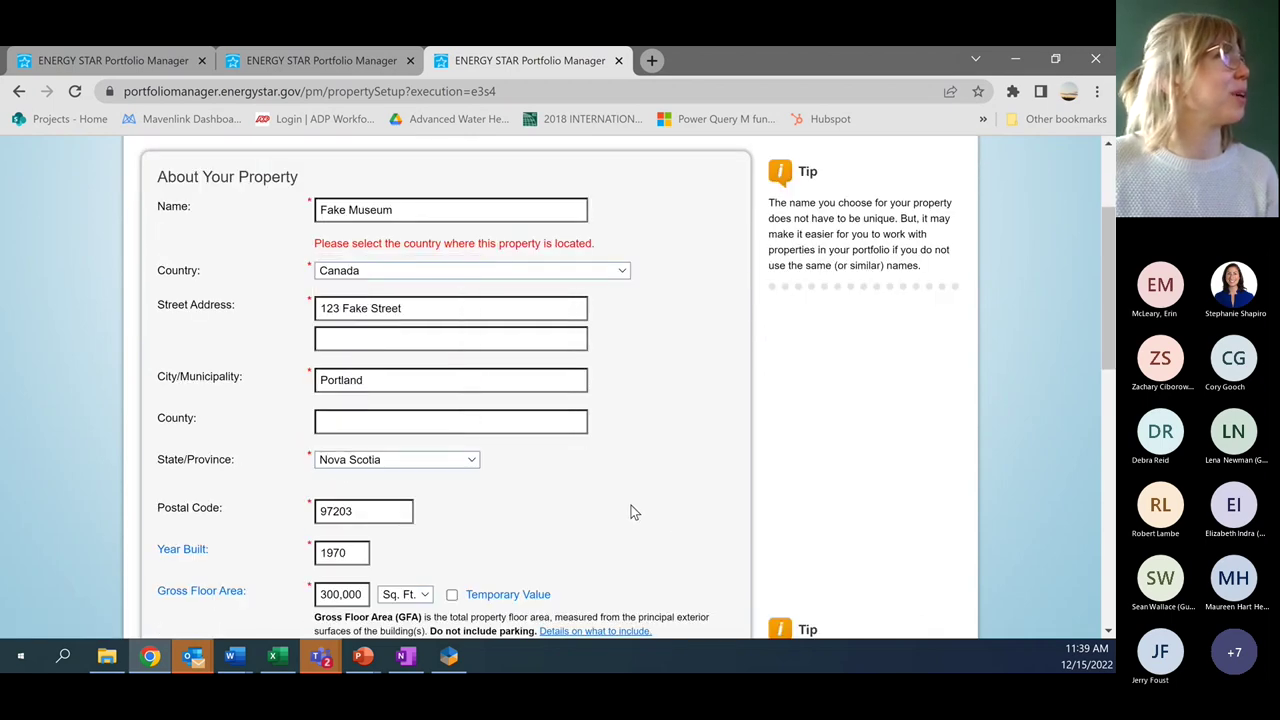
{"action": "scroll", "coordinate": [640, 510], "scroll_direction": "down", "scroll_amount": 5}
{"action": "scroll", "coordinate": [640, 500], "scroll_direction": "down", "scroll_amount": 3}
{"action": "left_click", "coordinate": [660, 403]}
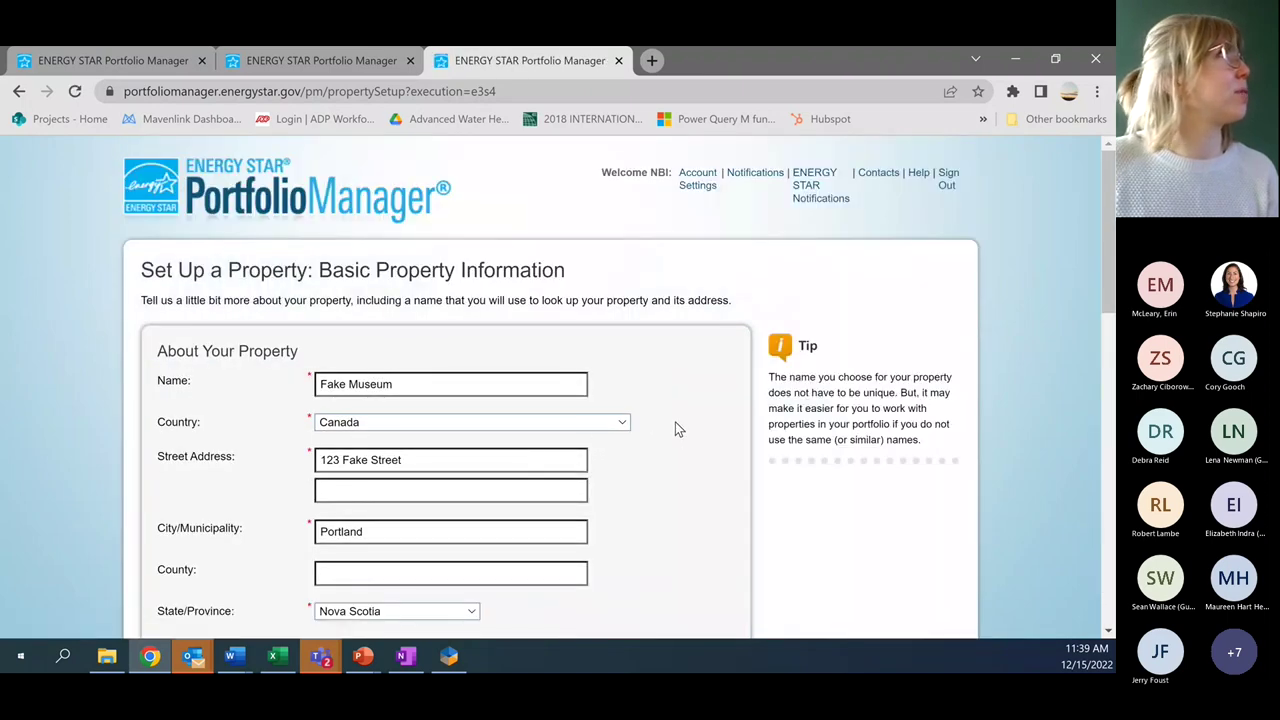
Step: Set occupancy to 50% and continue
{"action": "scroll", "coordinate": [676, 429], "scroll_direction": "down", "scroll_amount": 1}
{"action": "scroll", "coordinate": [676, 429], "scroll_direction": "down", "scroll_amount": 5}
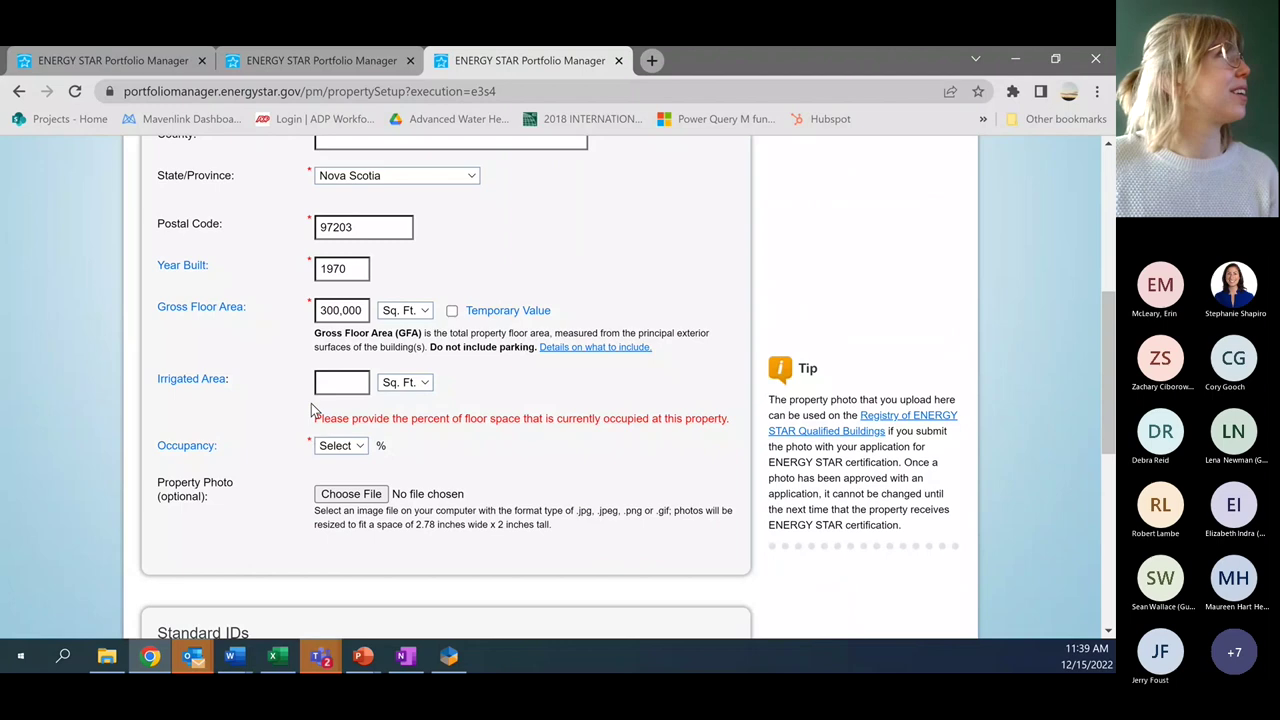
{"action": "left_click", "coordinate": [344, 452]}
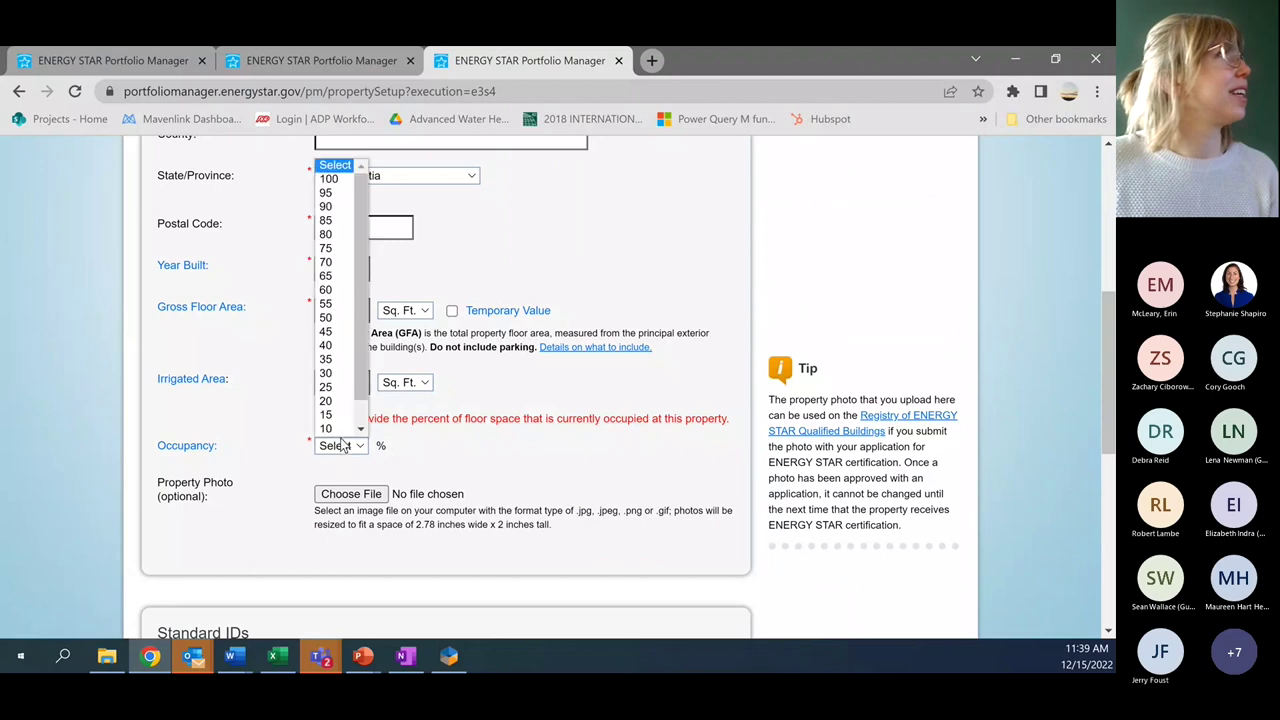
{"action": "left_click", "coordinate": [340, 318]}
{"action": "left_click", "coordinate": [615, 461]}
{"action": "scroll", "coordinate": [617, 459], "scroll_direction": "down", "scroll_amount": 5}
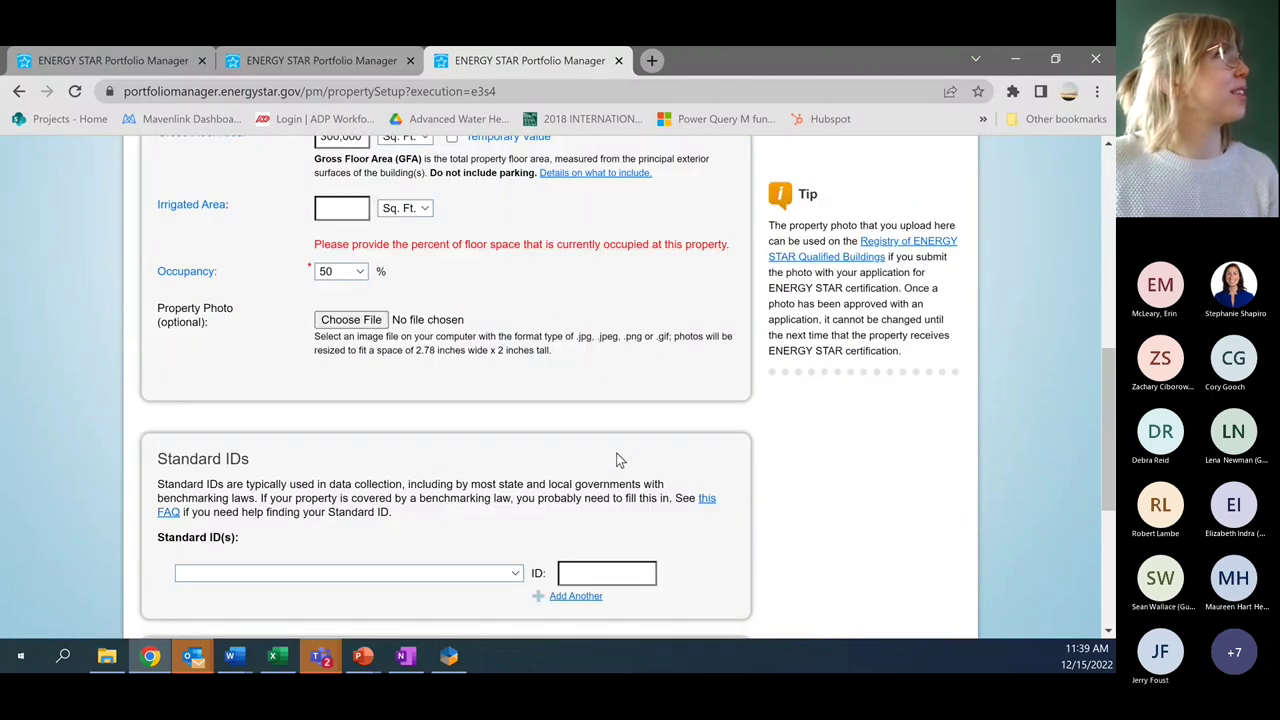
Step: Submit Fake Museum's details and add the property with its 300,000 sq ft museum use
{"action": "left_click", "coordinate": [652, 406]}
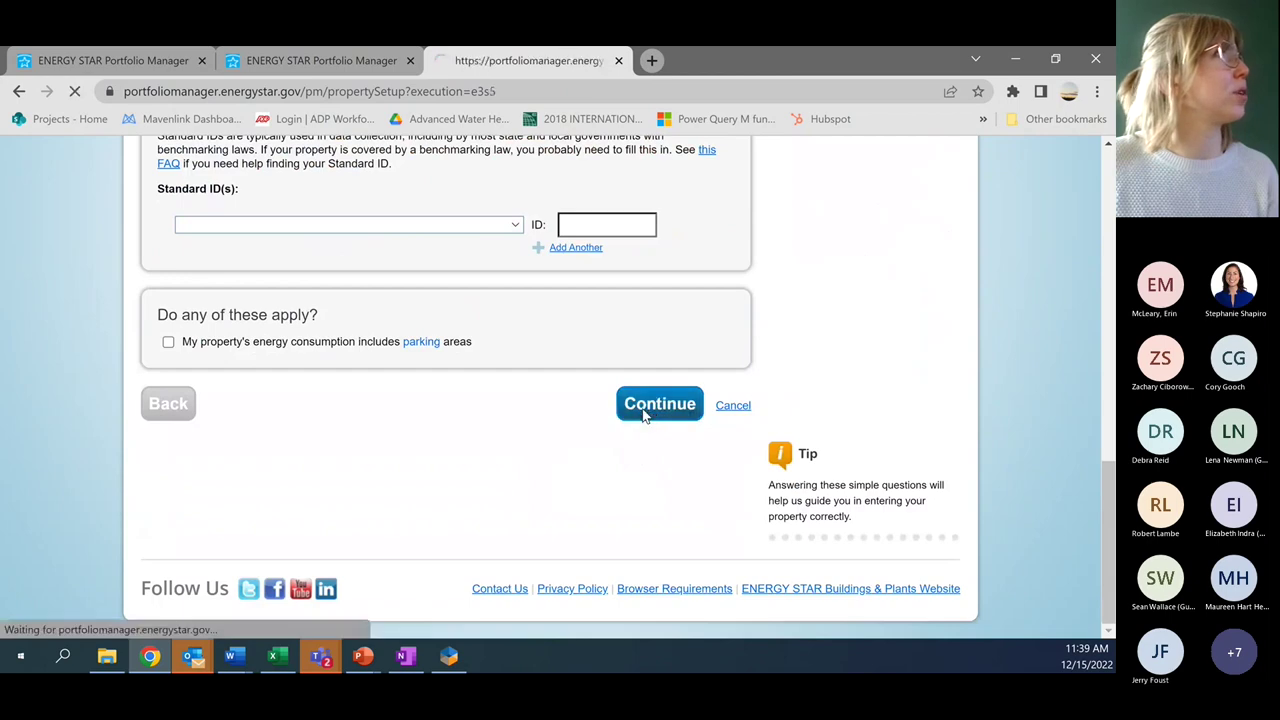
{"action": "scroll", "coordinate": [509, 394], "scroll_direction": "down", "scroll_amount": 3}
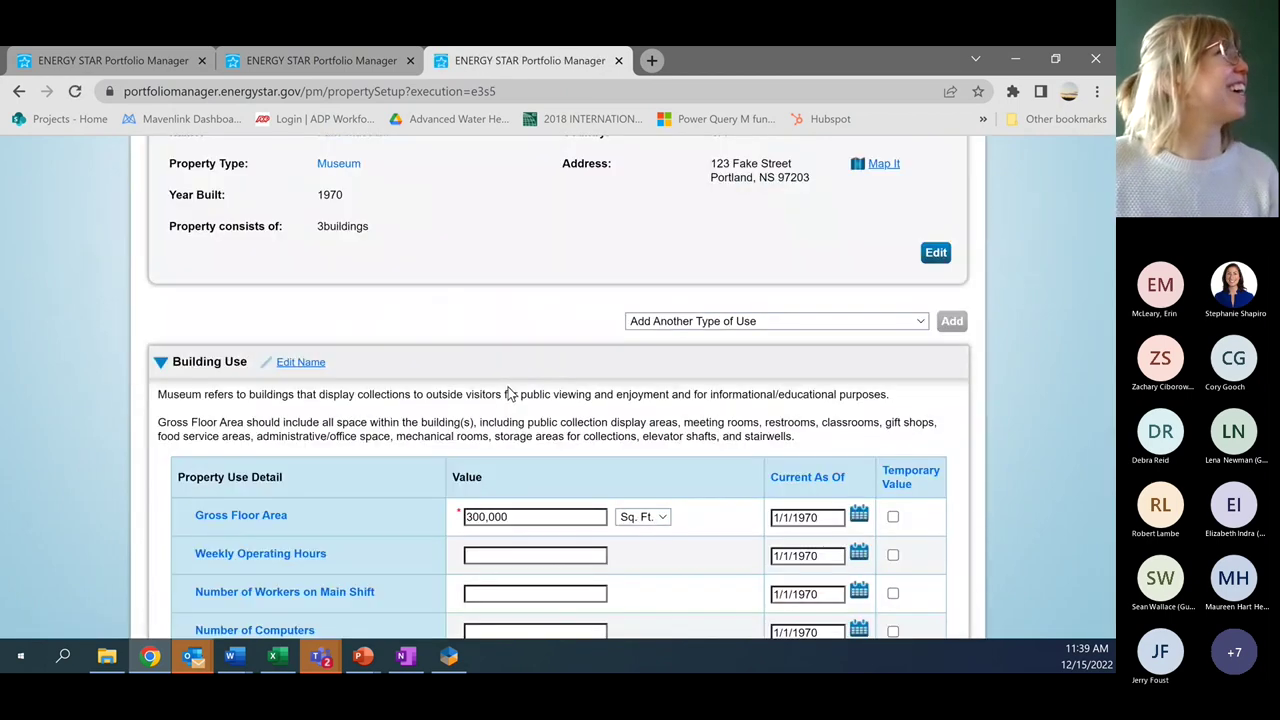
{"action": "scroll", "coordinate": [481, 355], "scroll_direction": "down", "scroll_amount": 3}
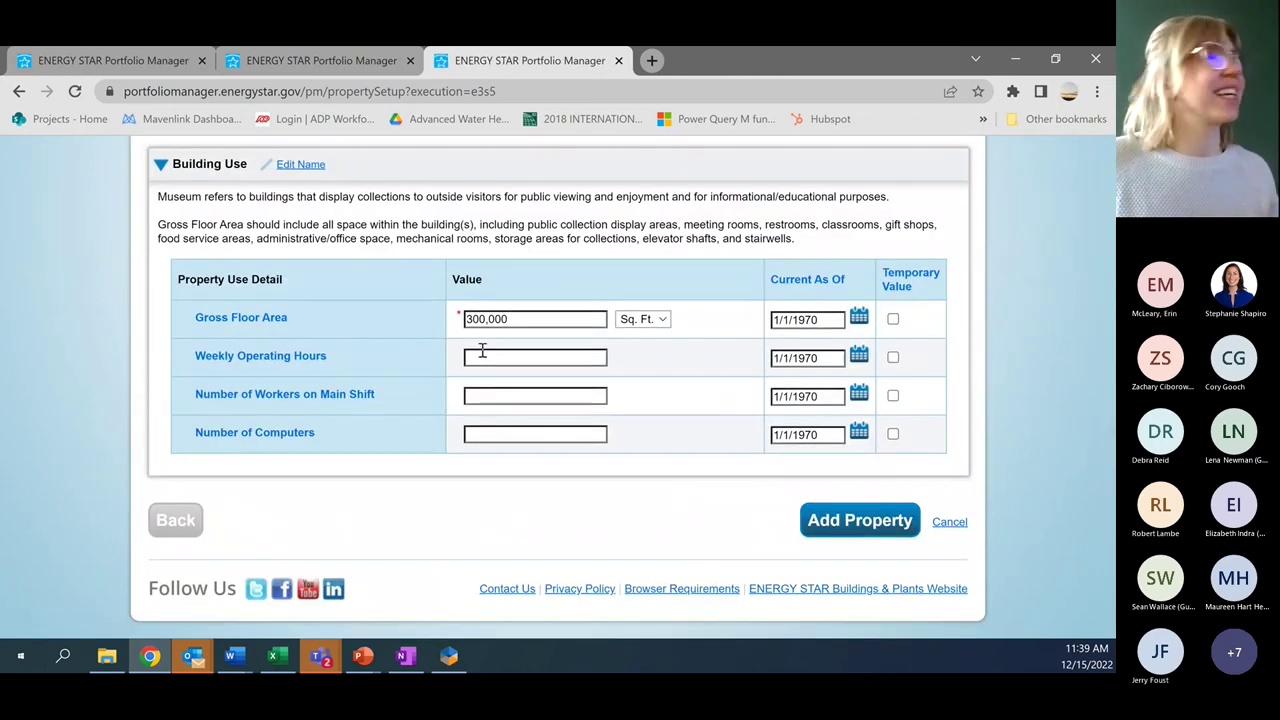
{"action": "left_click", "coordinate": [830, 521]}
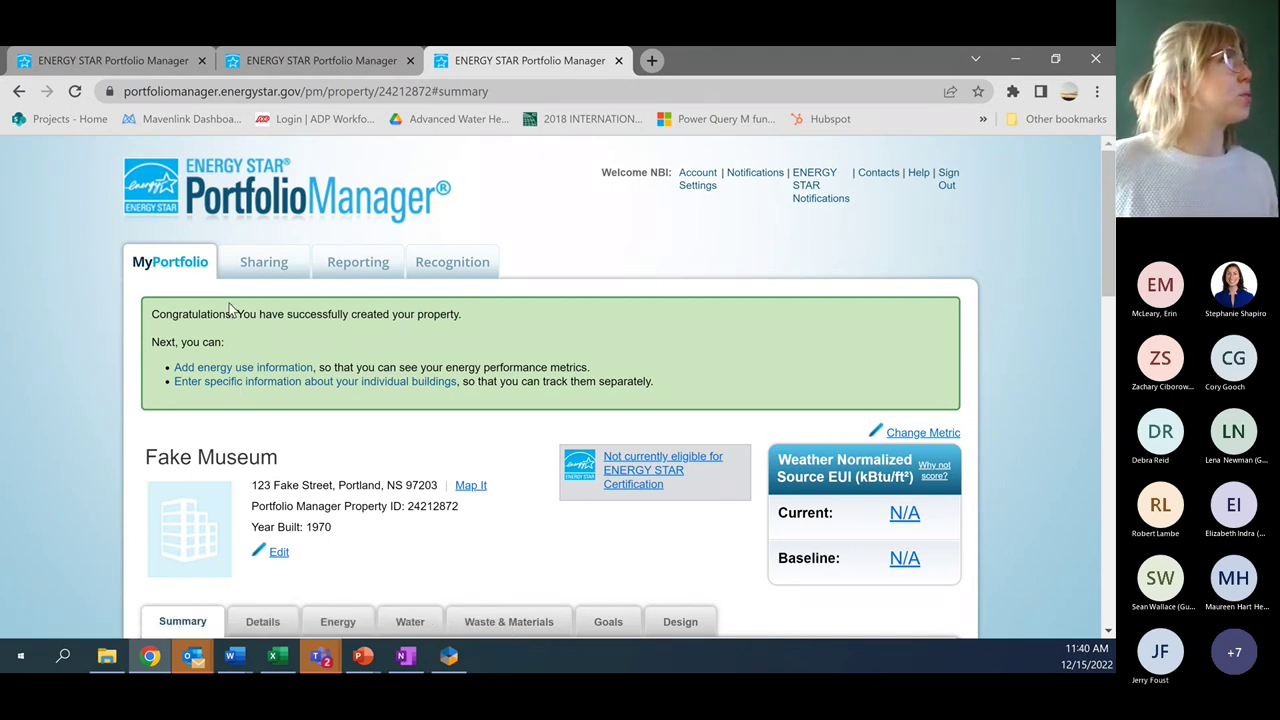
{"action": "scroll", "coordinate": [228, 306], "scroll_direction": "down", "scroll_amount": 1}
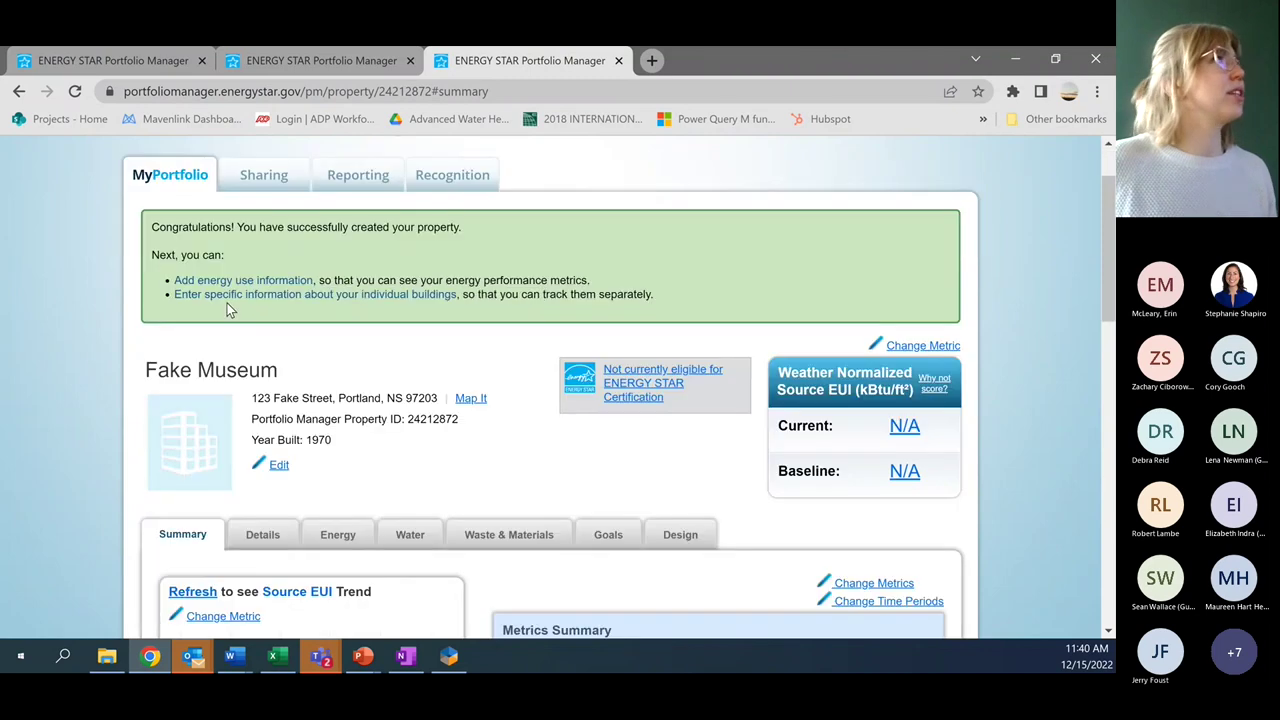
Step: Add 'Building 1' to Fake Museum as an Existing Museum with 30,000 sq ft
{"action": "left_click", "coordinate": [300, 295]}
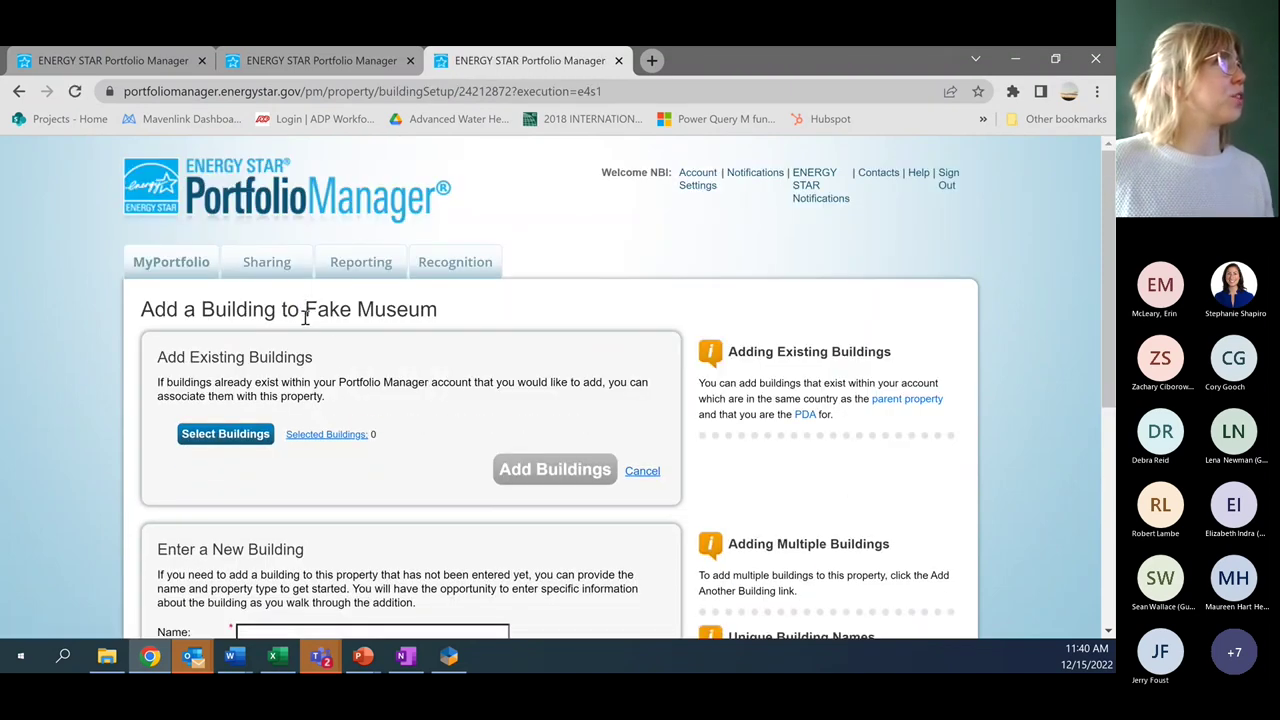
{"action": "scroll", "coordinate": [357, 337], "scroll_direction": "down", "scroll_amount": 1}
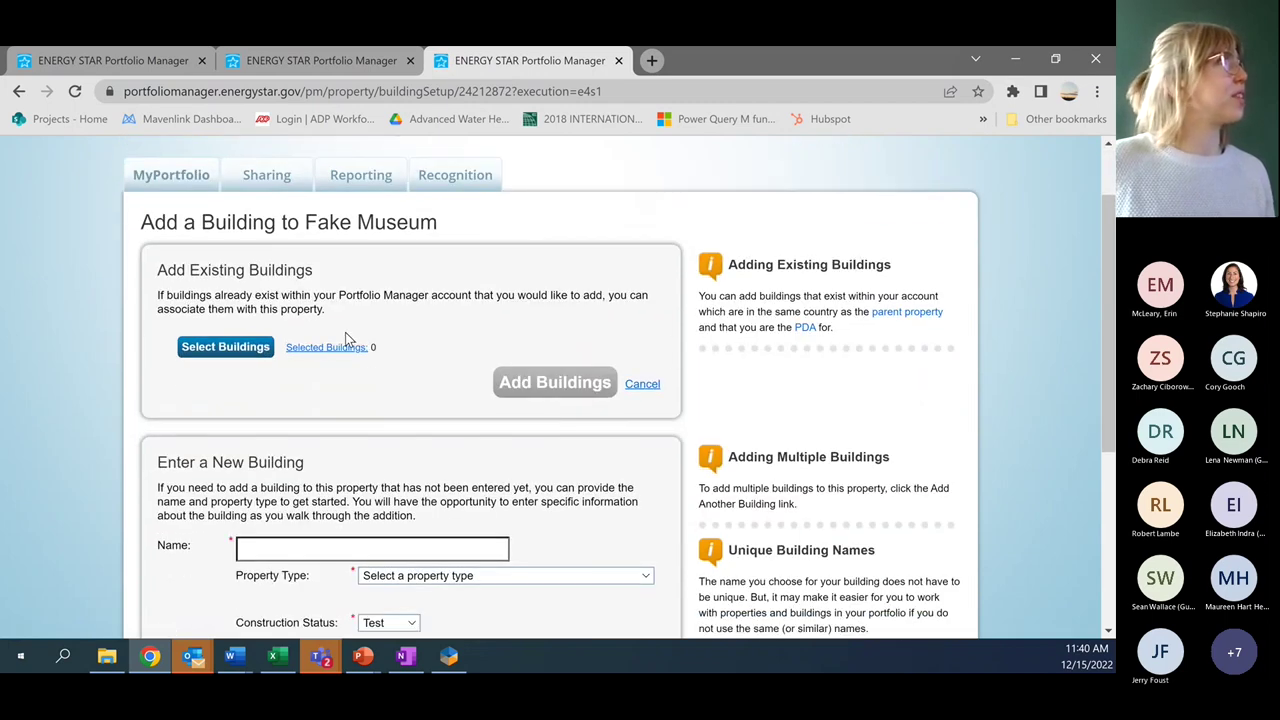
{"action": "scroll", "coordinate": [347, 340], "scroll_direction": "down", "scroll_amount": 1}
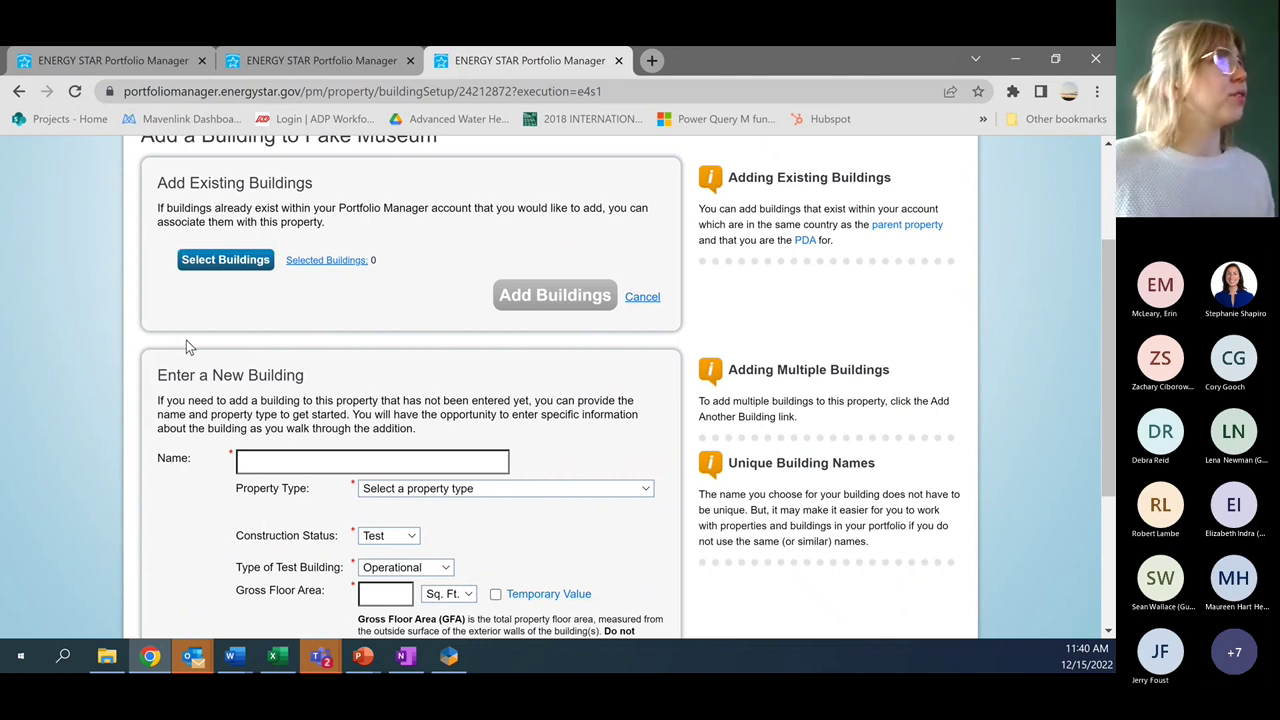
{"action": "scroll", "coordinate": [243, 337], "scroll_direction": "down", "scroll_amount": 3}
{"action": "left_click", "coordinate": [258, 289]}
{"action": "type", "text": "Building 1"}
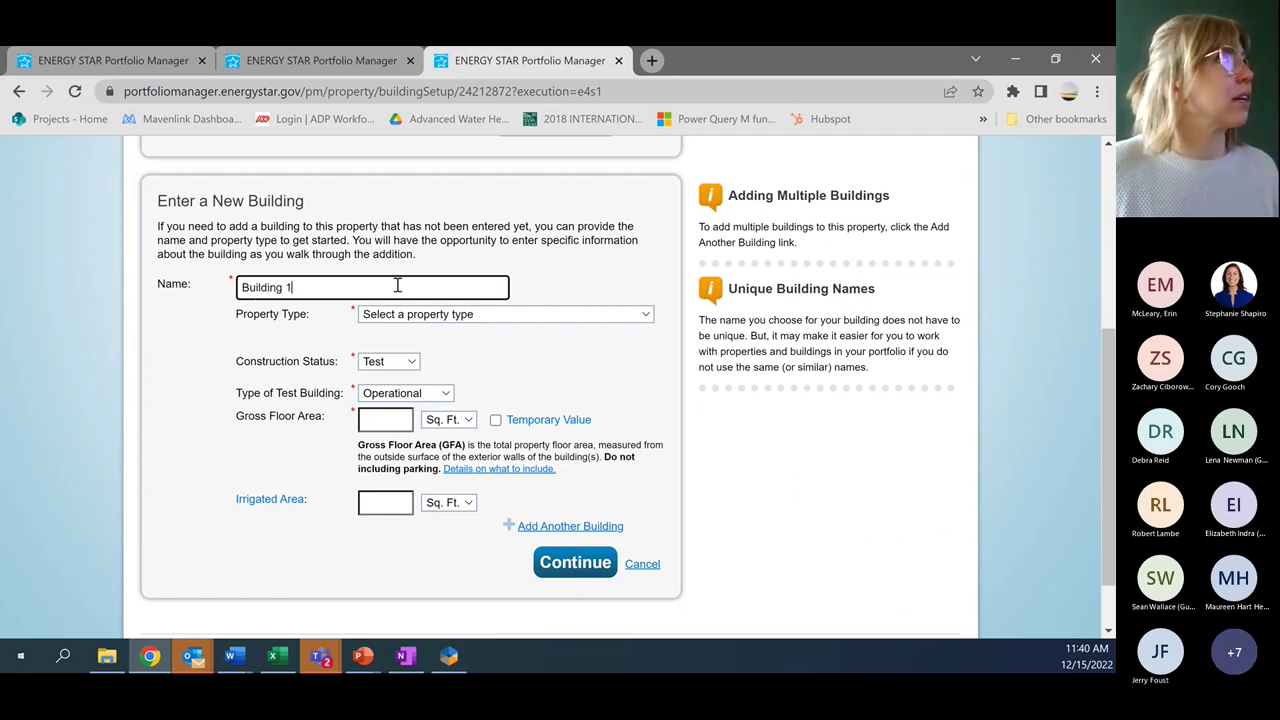
{"action": "left_click", "coordinate": [402, 316]}
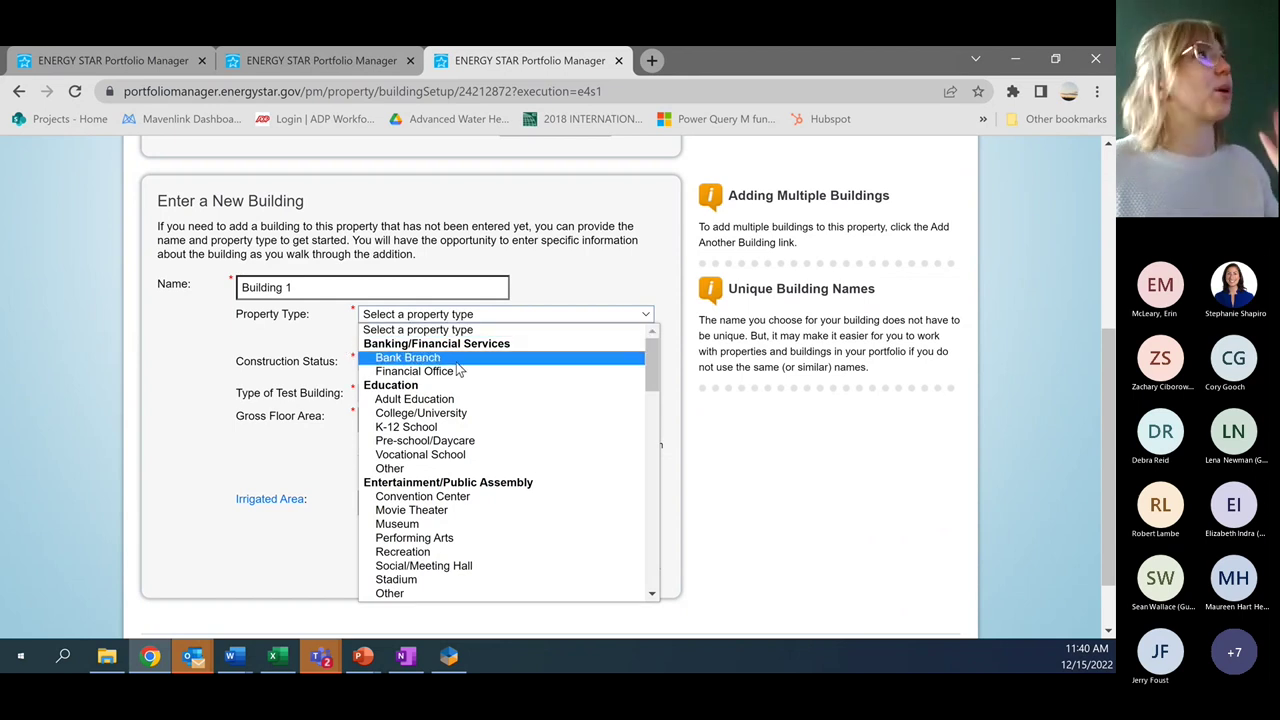
{"action": "left_click", "coordinate": [476, 524]}
{"action": "left_click", "coordinate": [402, 366]}
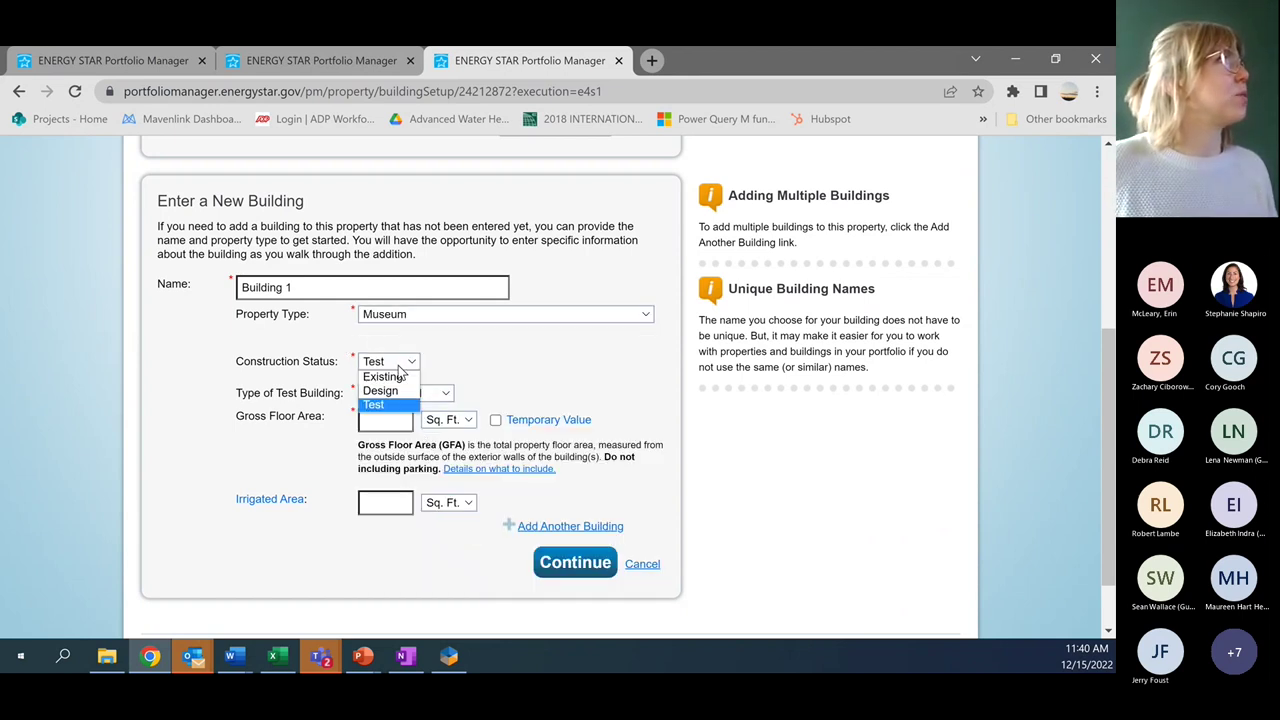
{"action": "left_click", "coordinate": [385, 377]}
{"action": "left_click", "coordinate": [383, 387]}
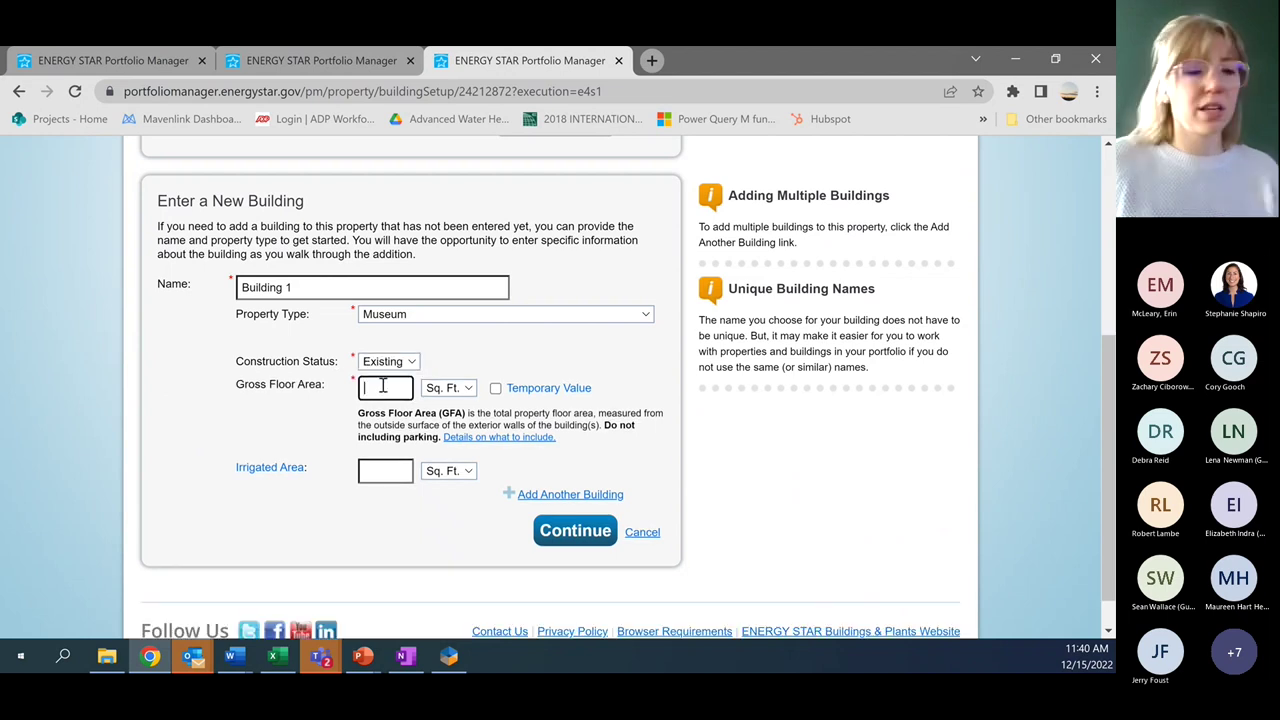
{"action": "type", "text": "30,00"}
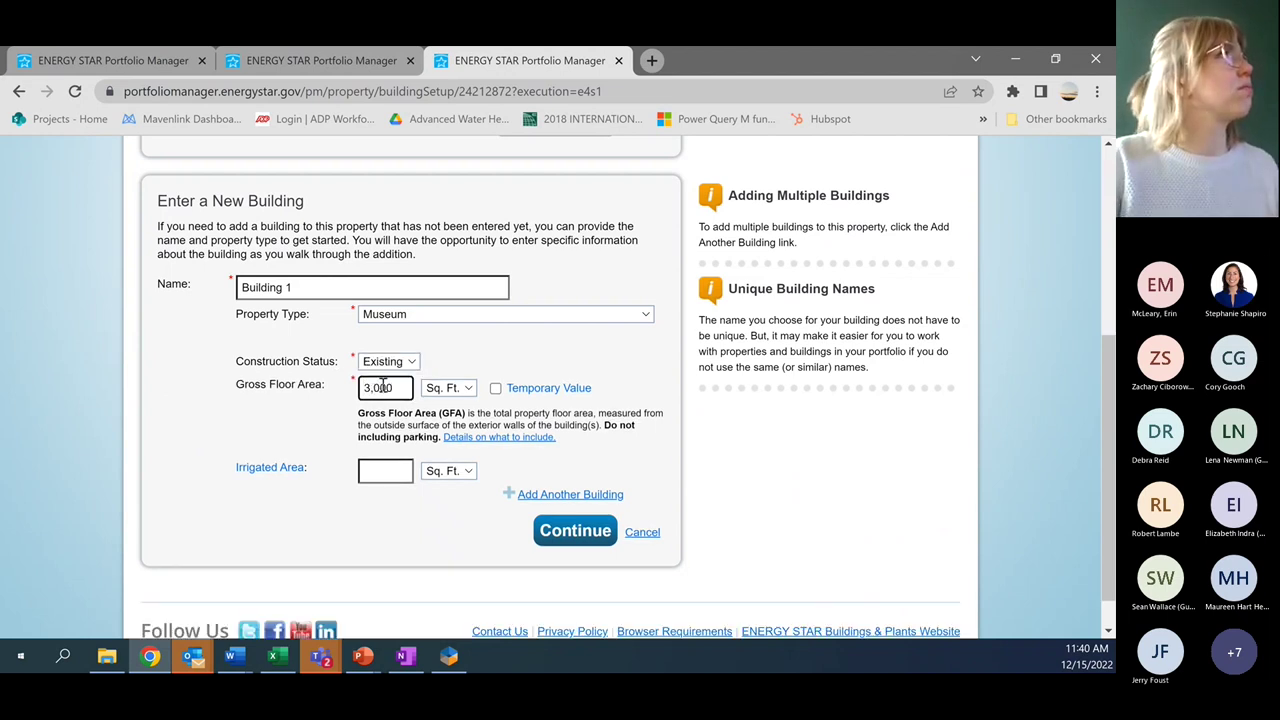
{"action": "type", "text": "0"}
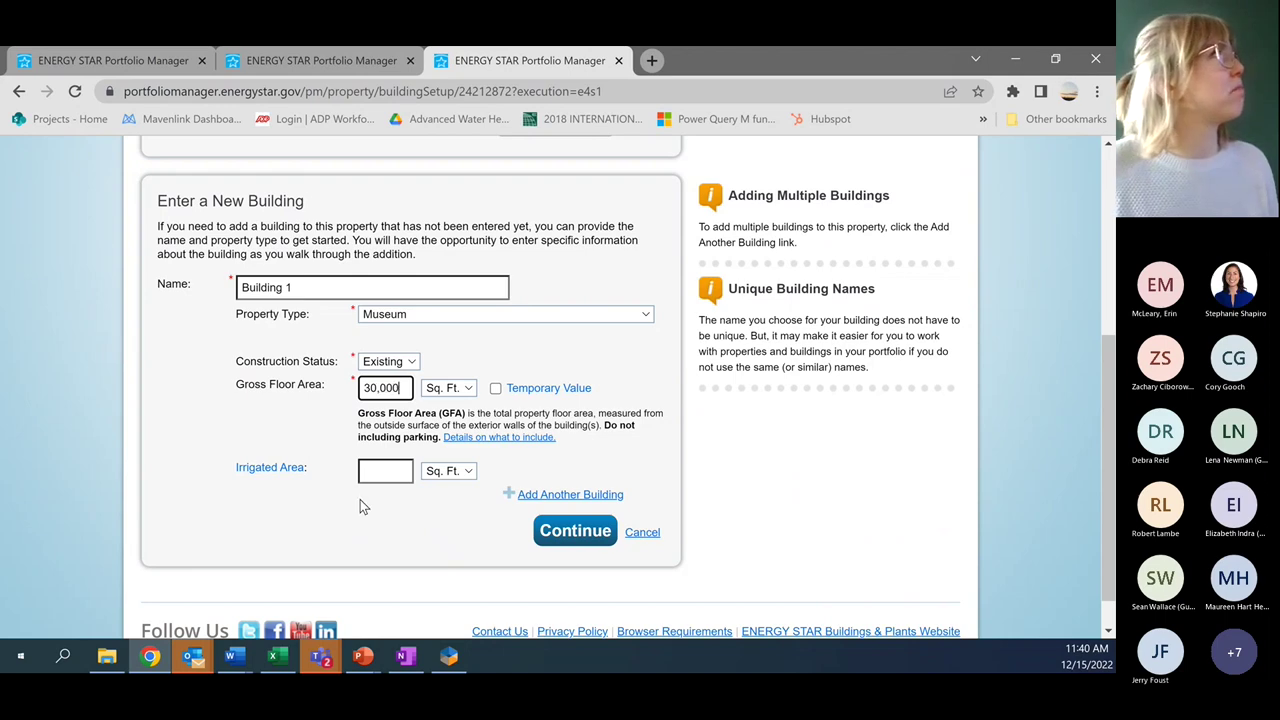
{"action": "left_click", "coordinate": [575, 533]}
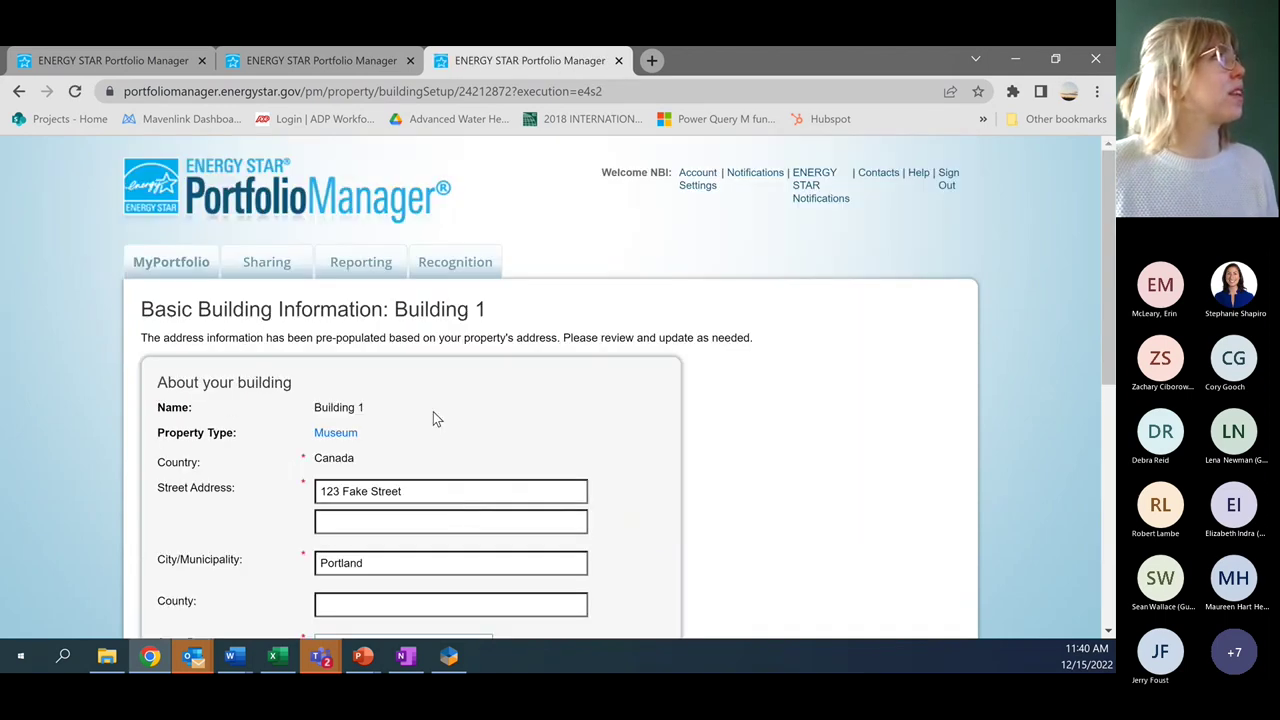
Step: Choose 95% occupancy for Building 1 and continue to the How is it used page
{"action": "scroll", "coordinate": [433, 412], "scroll_direction": "down", "scroll_amount": 4}
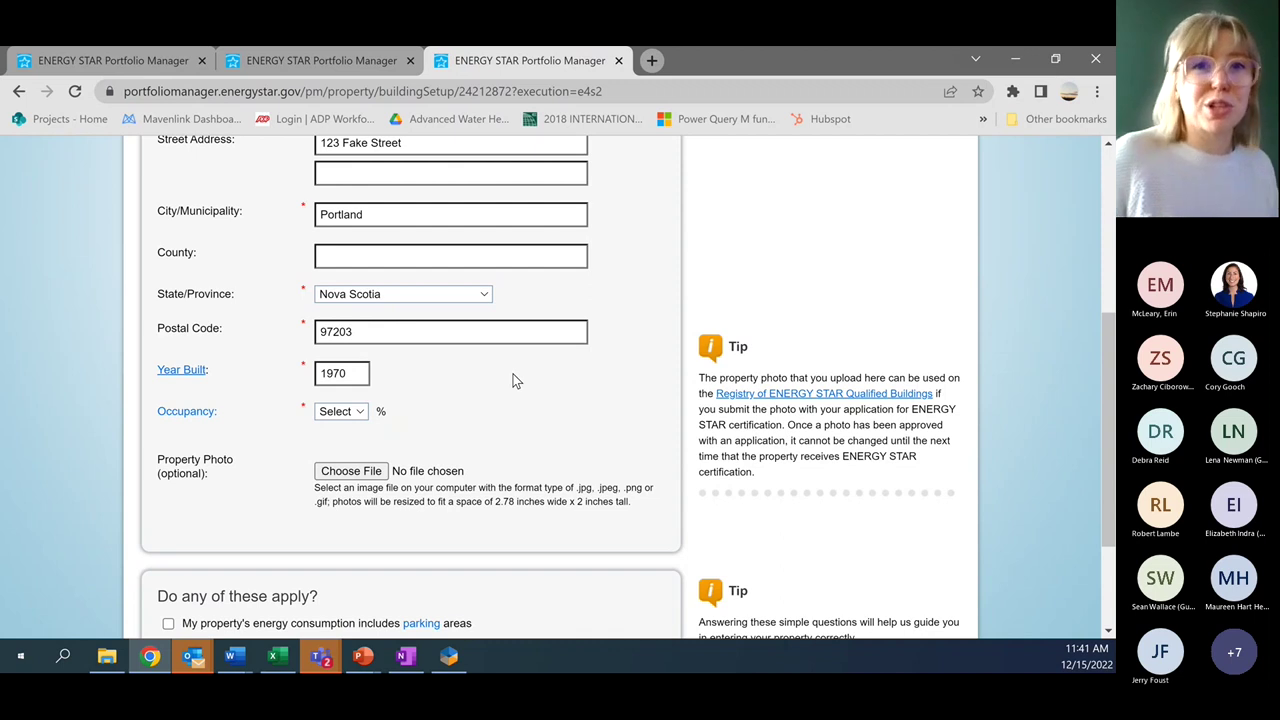
{"action": "left_click", "coordinate": [338, 411]}
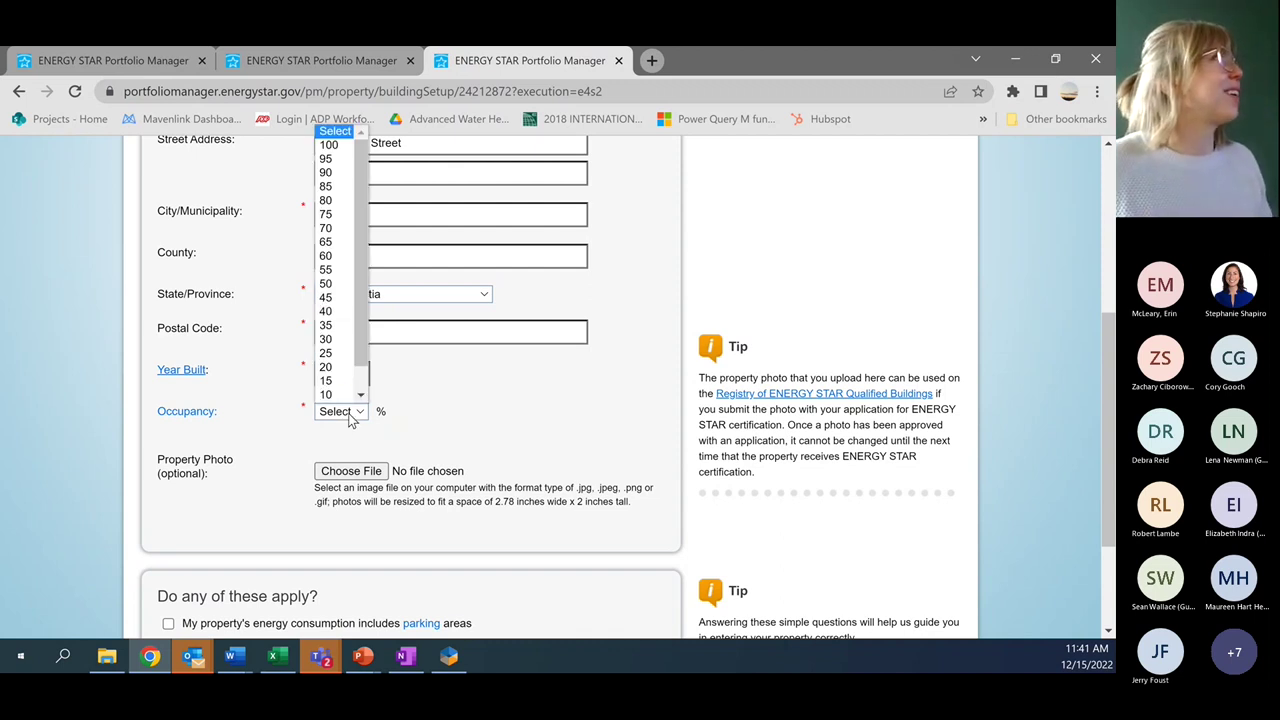
{"action": "left_click", "coordinate": [342, 158]}
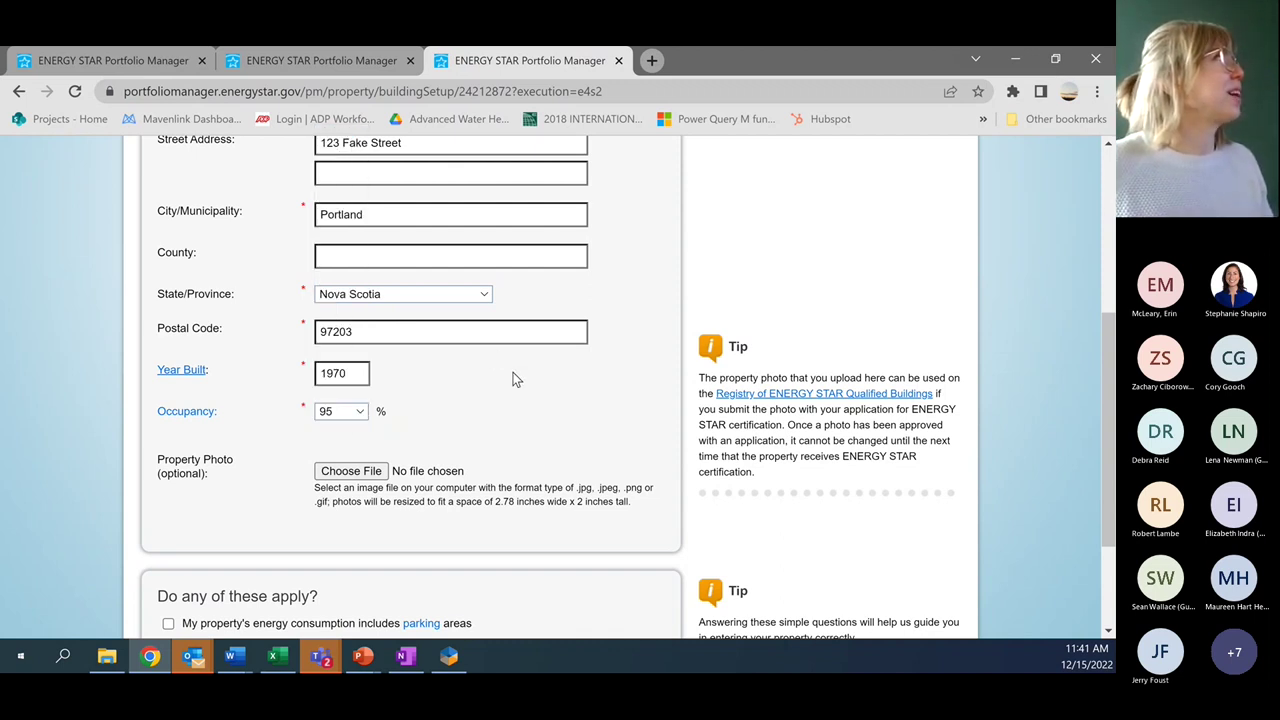
{"action": "scroll", "coordinate": [512, 372], "scroll_direction": "down", "scroll_amount": 3}
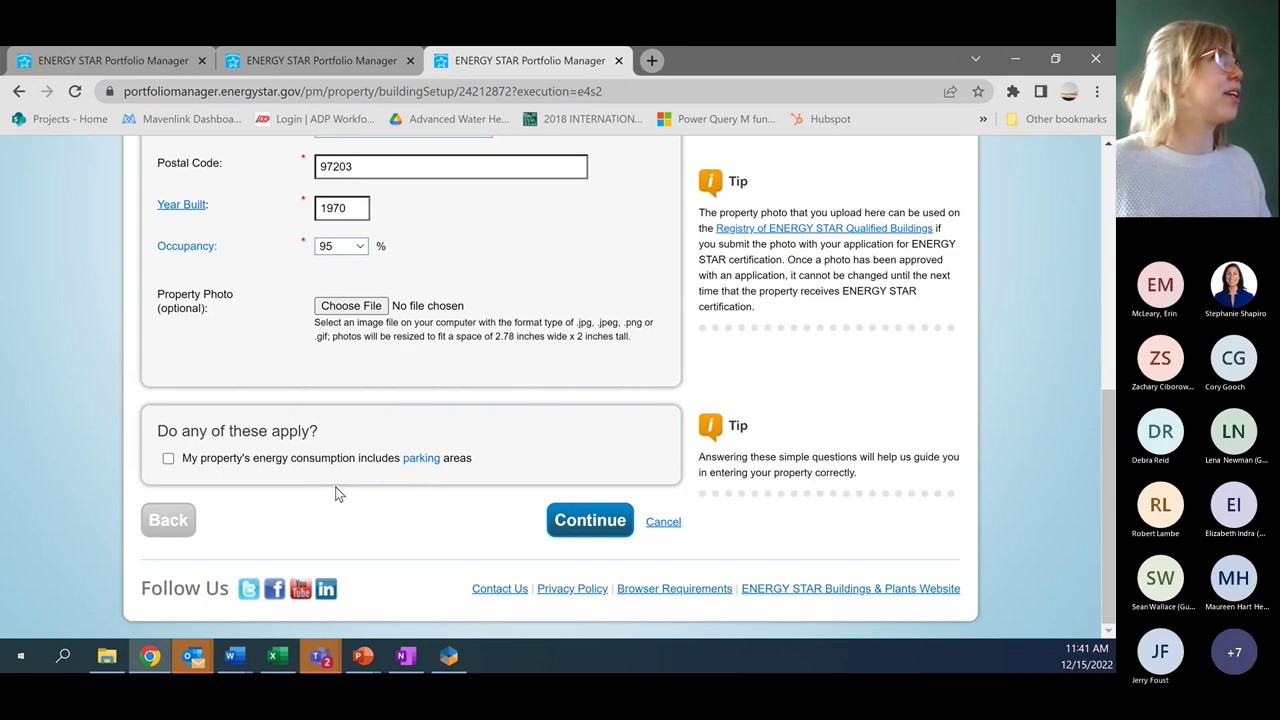
{"action": "left_click", "coordinate": [589, 521]}
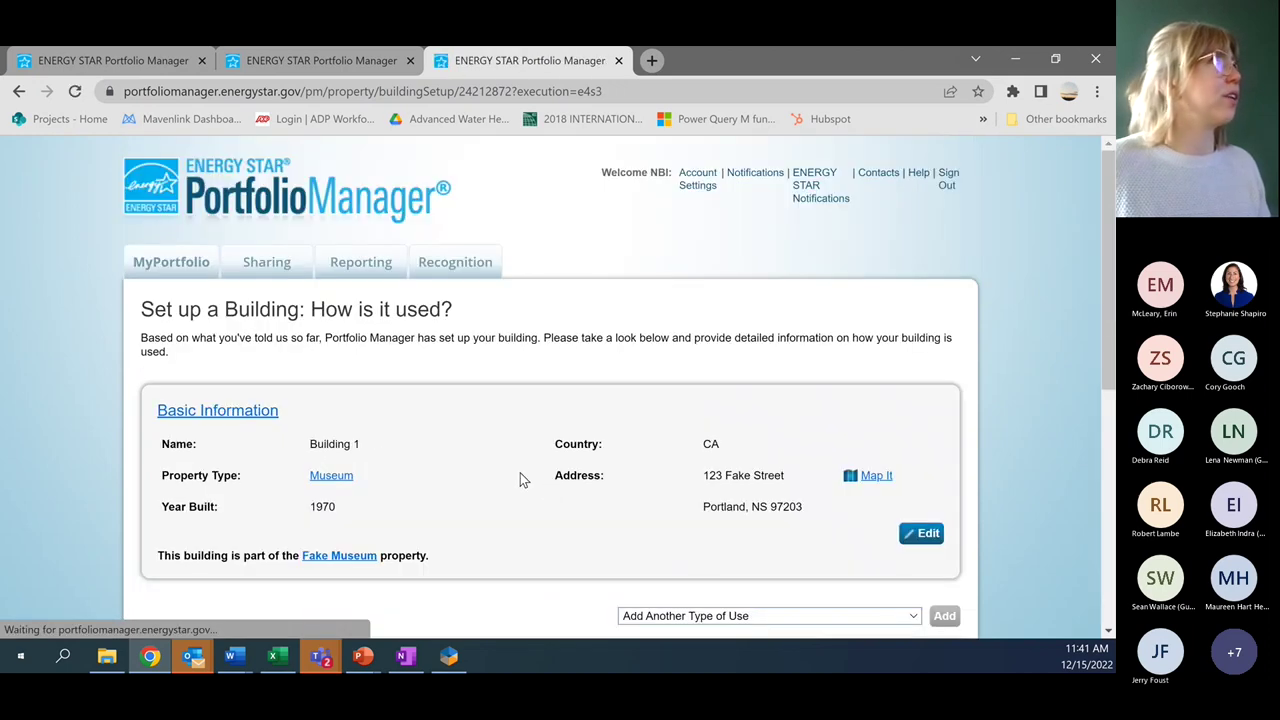
Step: Review Building 1's museum use details and add it to the Fake Museum property
{"action": "scroll", "coordinate": [456, 376], "scroll_direction": "down", "scroll_amount": 2}
{"action": "scroll", "coordinate": [456, 376], "scroll_direction": "down", "scroll_amount": 3}
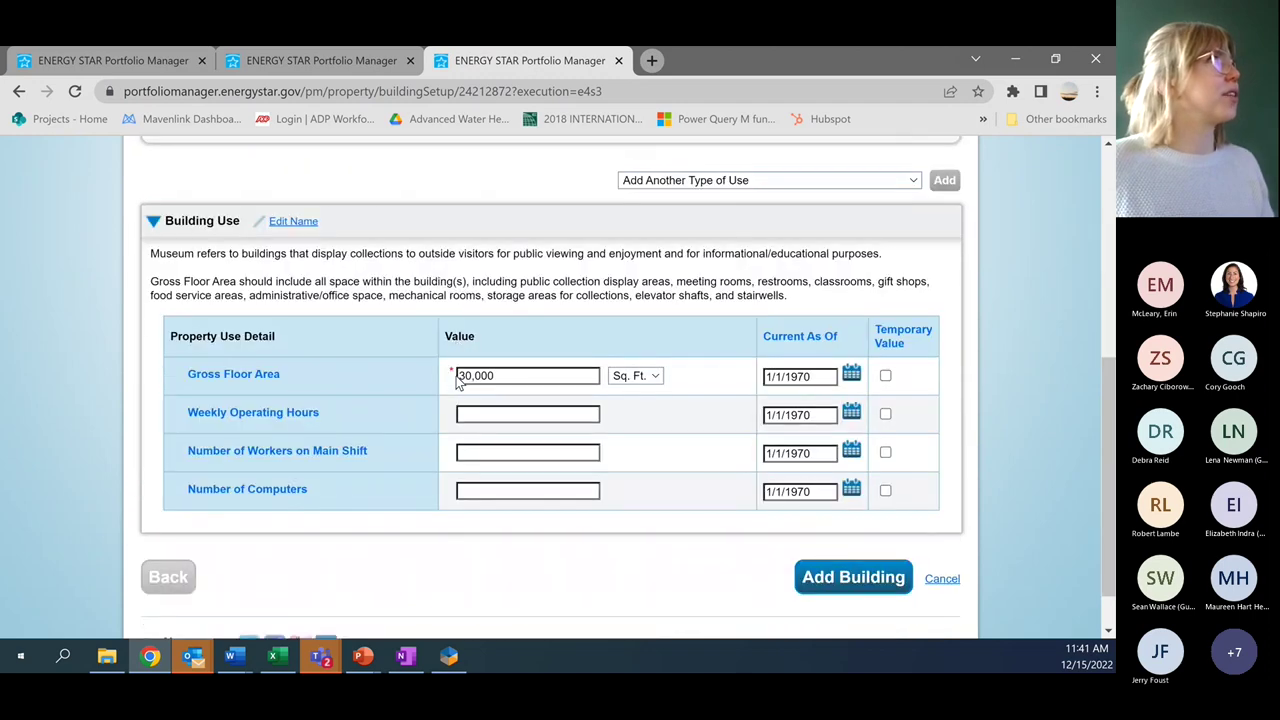
{"action": "scroll", "coordinate": [456, 376], "scroll_direction": "up", "scroll_amount": 3}
{"action": "scroll", "coordinate": [456, 376], "scroll_direction": "up", "scroll_amount": 2}
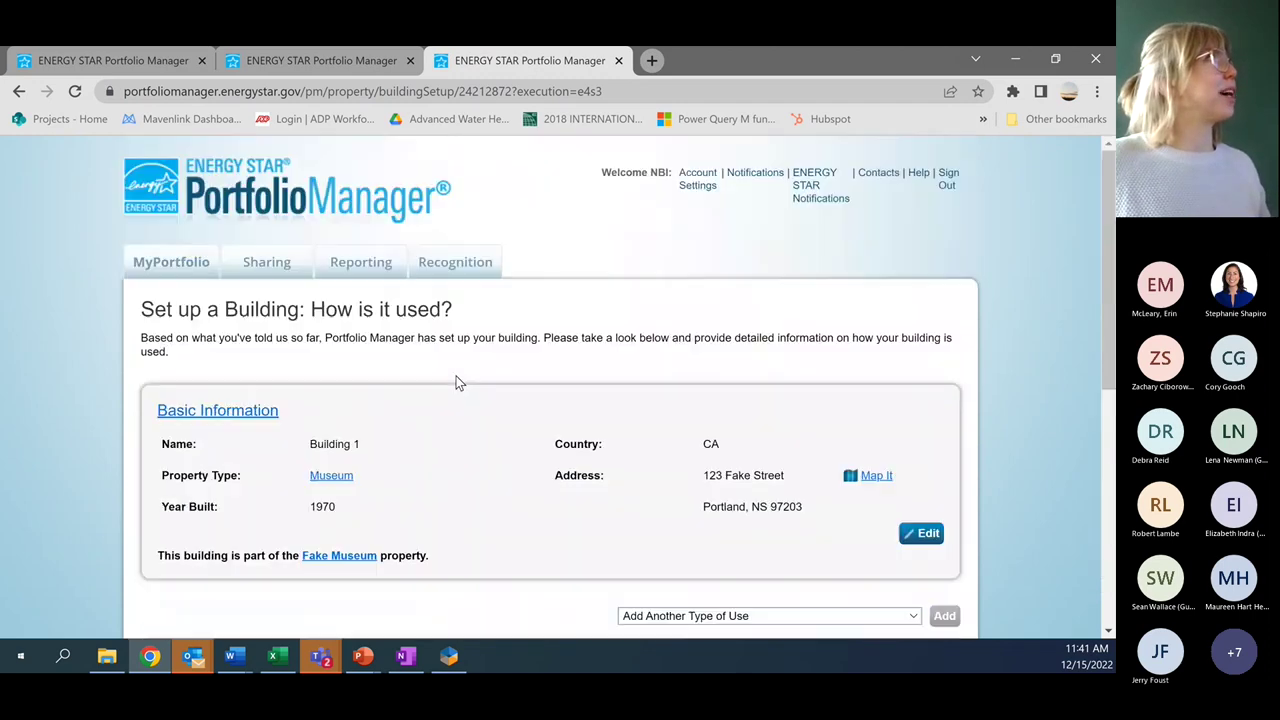
{"action": "scroll", "coordinate": [456, 376], "scroll_direction": "down", "scroll_amount": 1}
{"action": "scroll", "coordinate": [456, 376], "scroll_direction": "down", "scroll_amount": 5}
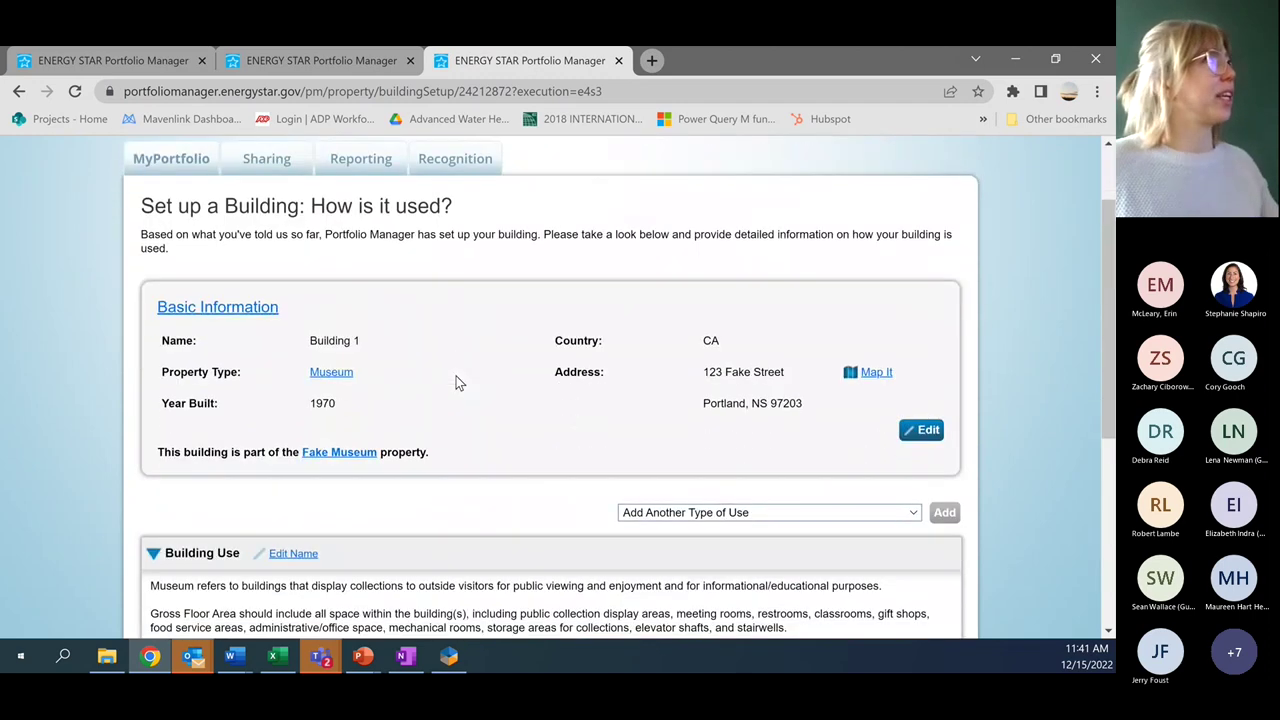
{"action": "left_click", "coordinate": [826, 586]}
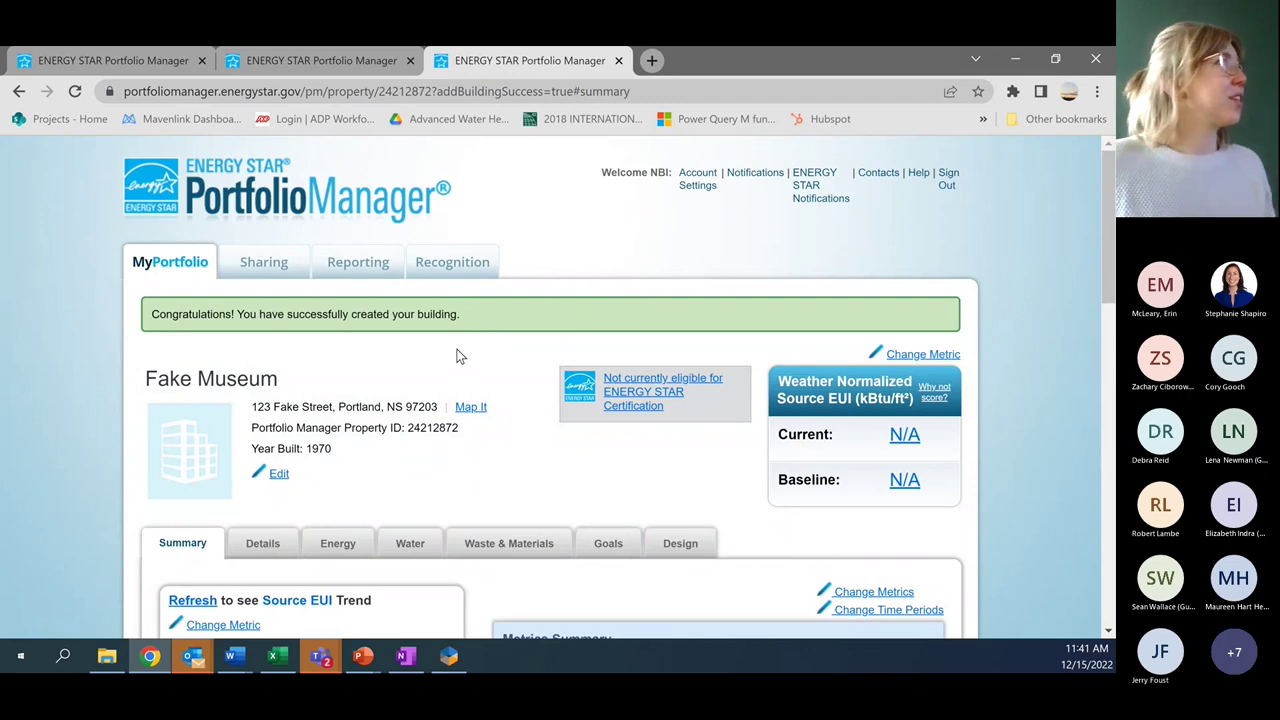
{"action": "scroll", "coordinate": [460, 356], "scroll_direction": "down", "scroll_amount": 2}
{"action": "scroll", "coordinate": [457, 349], "scroll_direction": "up", "scroll_amount": 2}
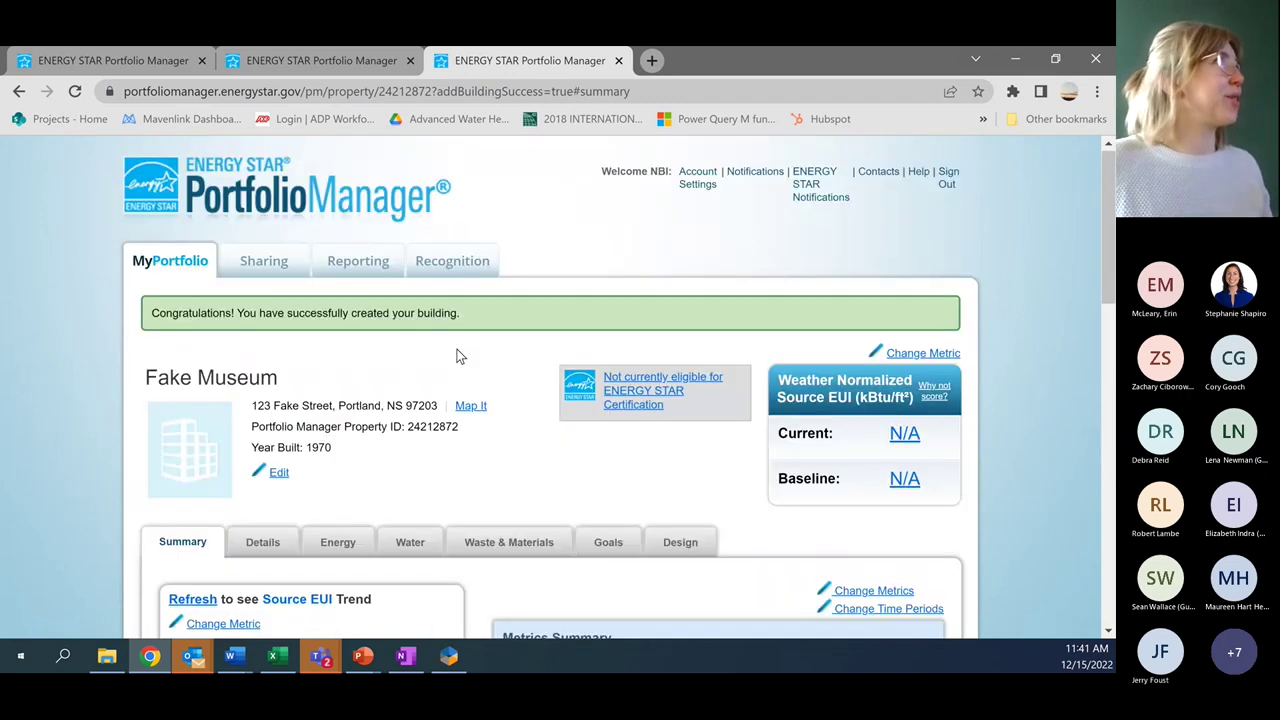
Step: List only my properties, expand Fake Museum, and open Building 1's summary page
{"action": "left_click", "coordinate": [164, 268]}
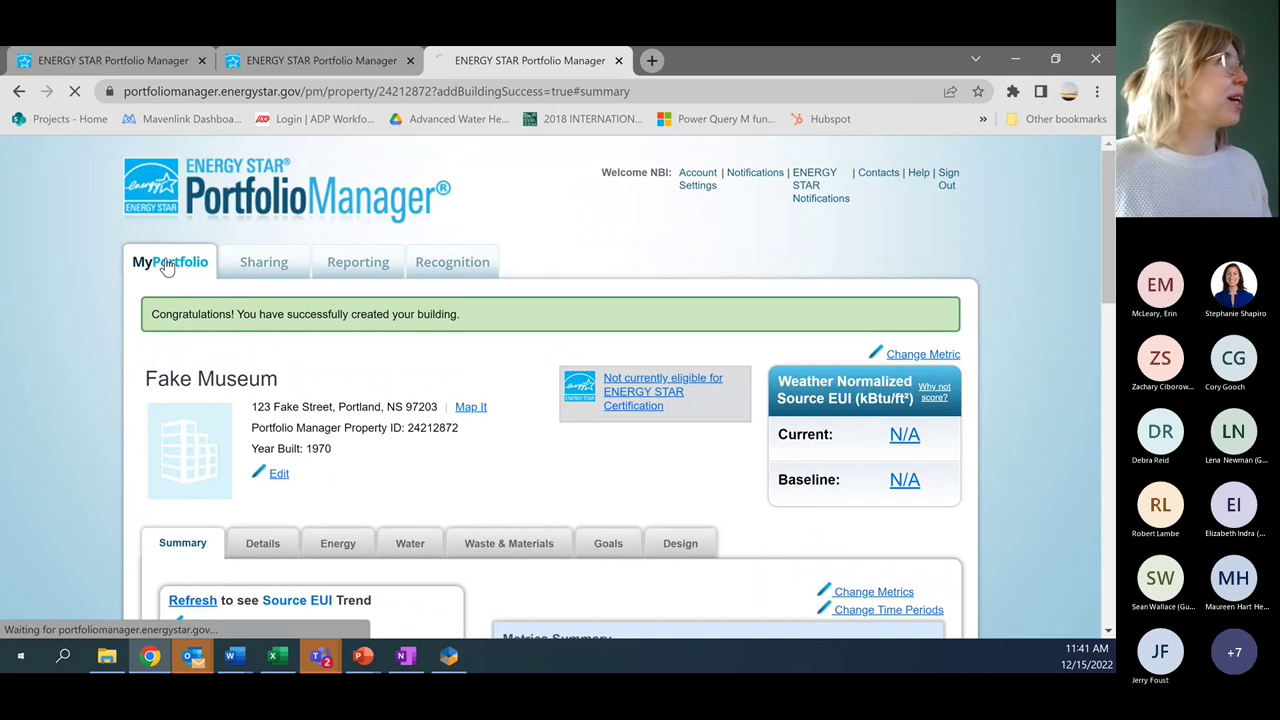
{"action": "left_click", "coordinate": [472, 352]}
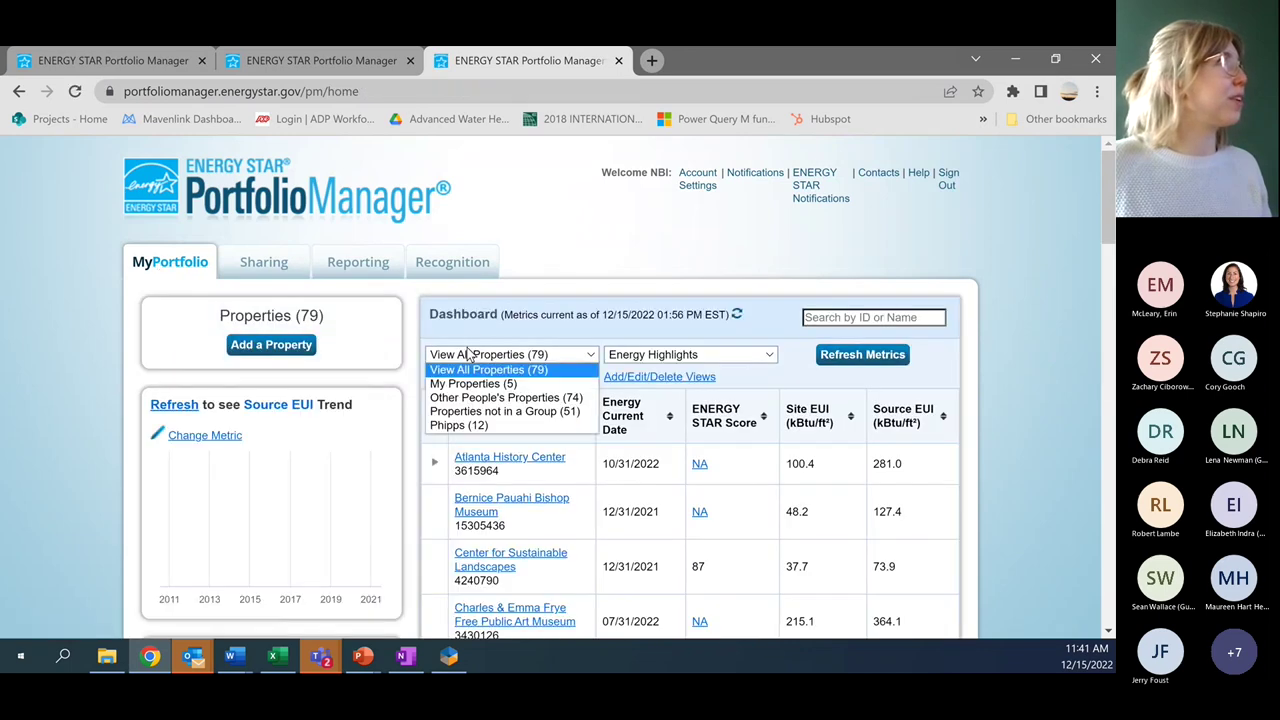
{"action": "left_click", "coordinate": [463, 388]}
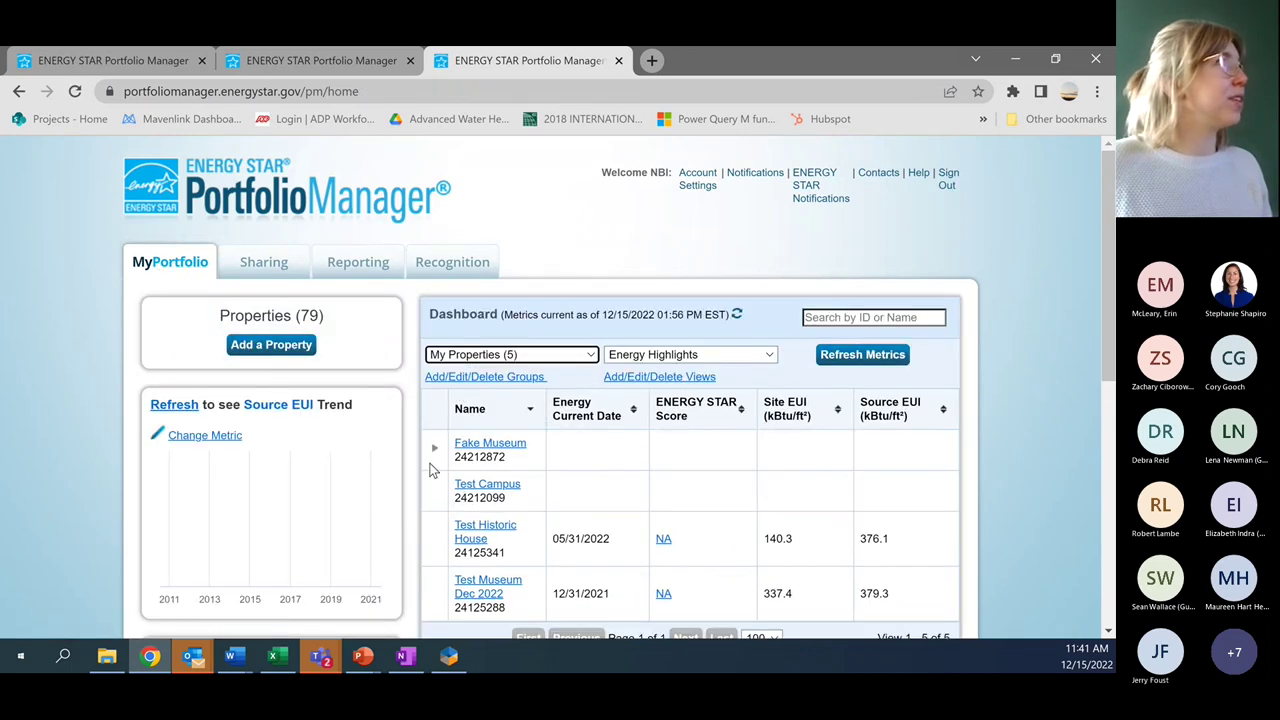
{"action": "left_click", "coordinate": [435, 449]}
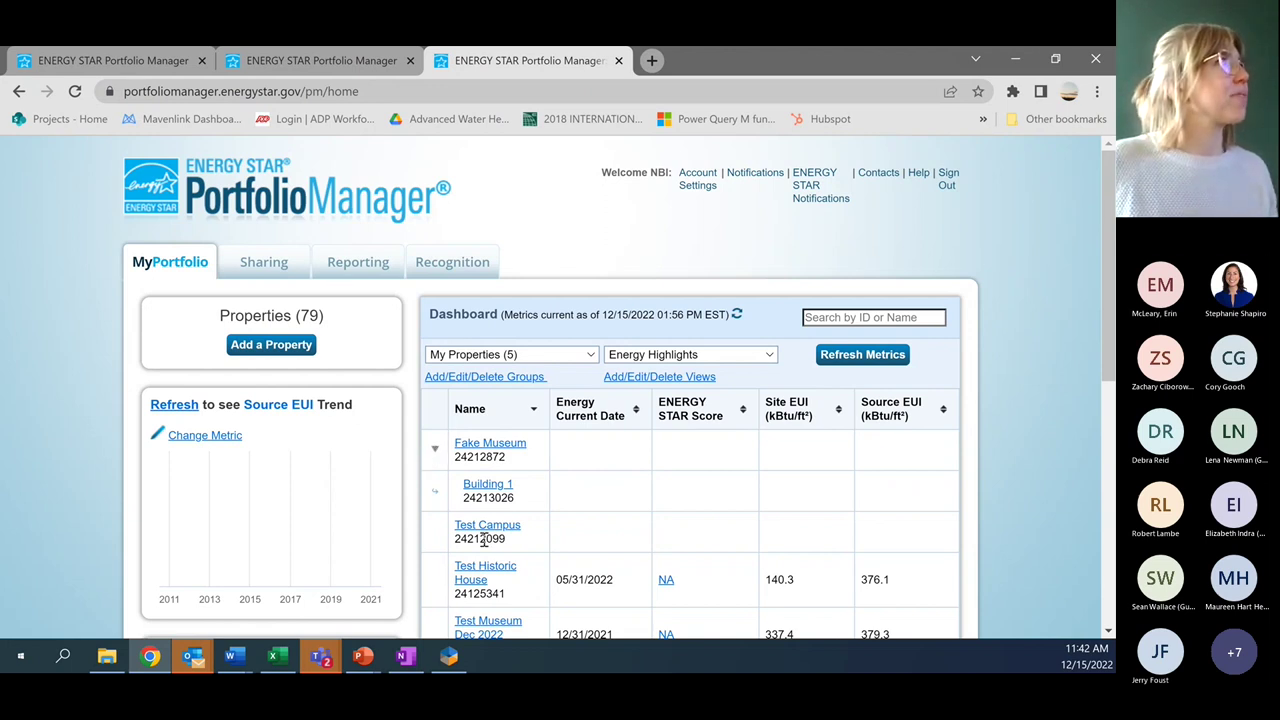
{"action": "left_click", "coordinate": [479, 489]}
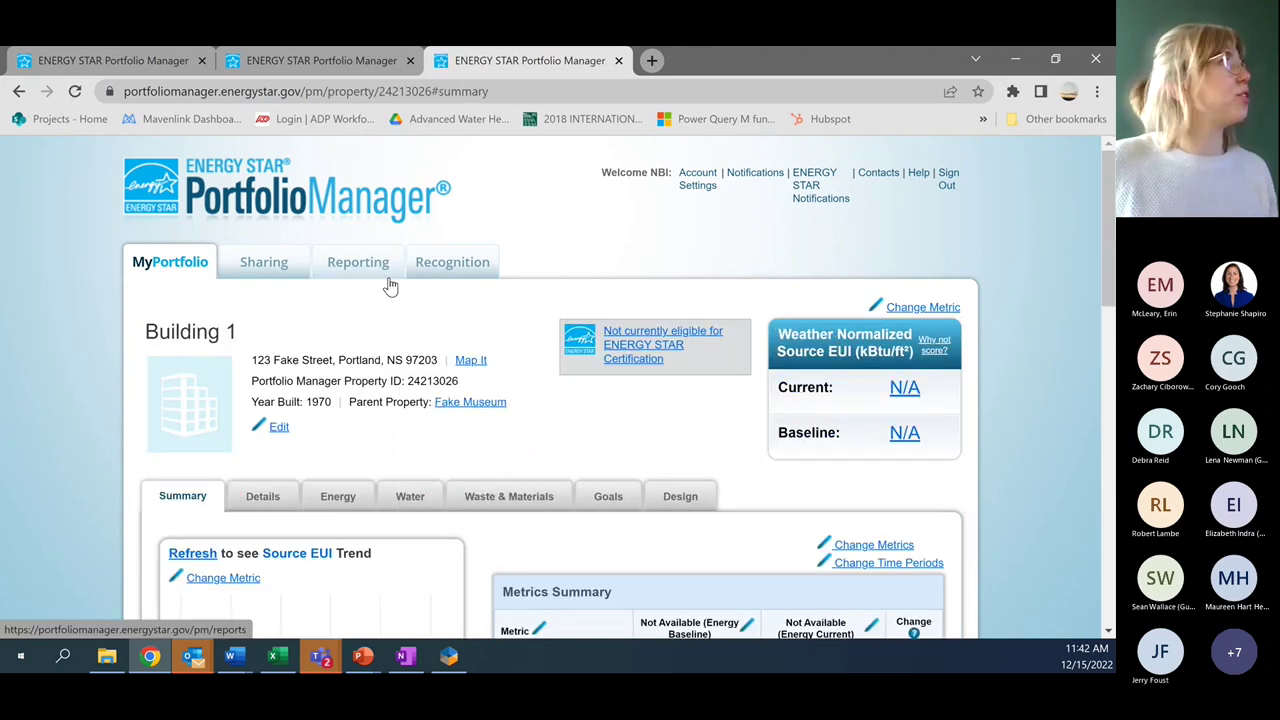
Step: Start entering energy meter information from Building 1's Energy tab
{"action": "scroll", "coordinate": [357, 323], "scroll_direction": "down", "scroll_amount": 1}
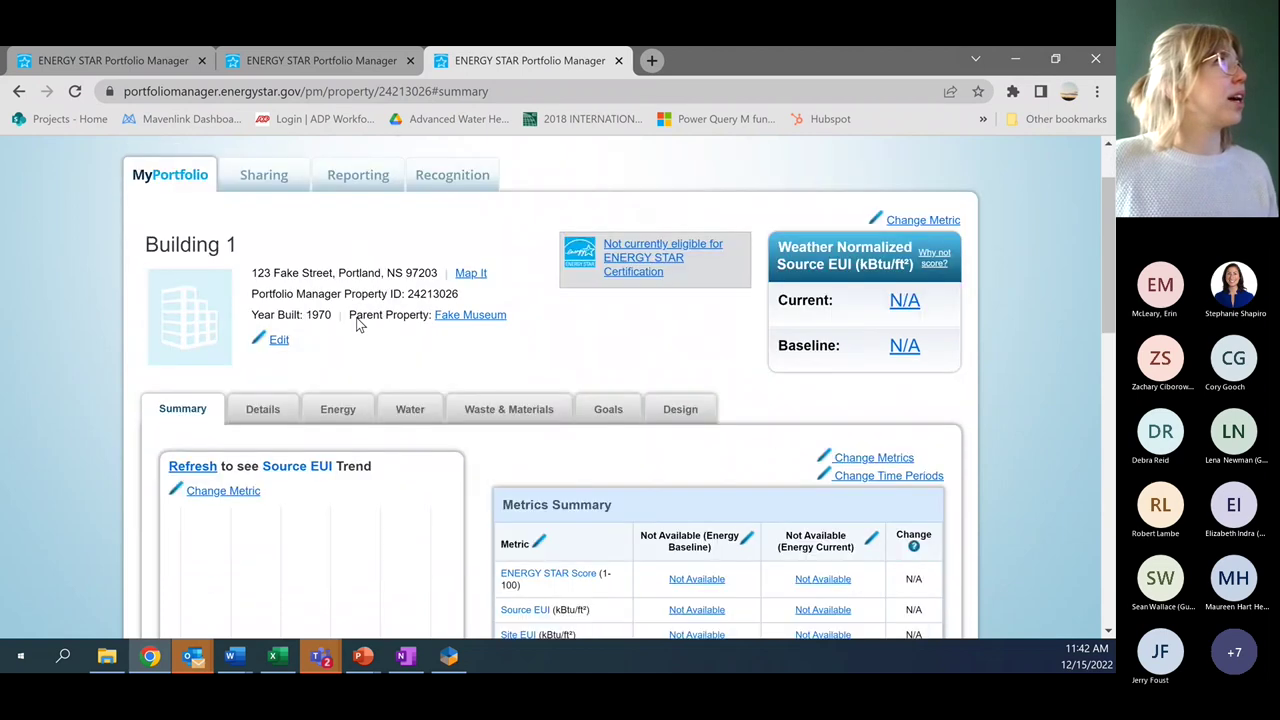
{"action": "left_click", "coordinate": [345, 412]}
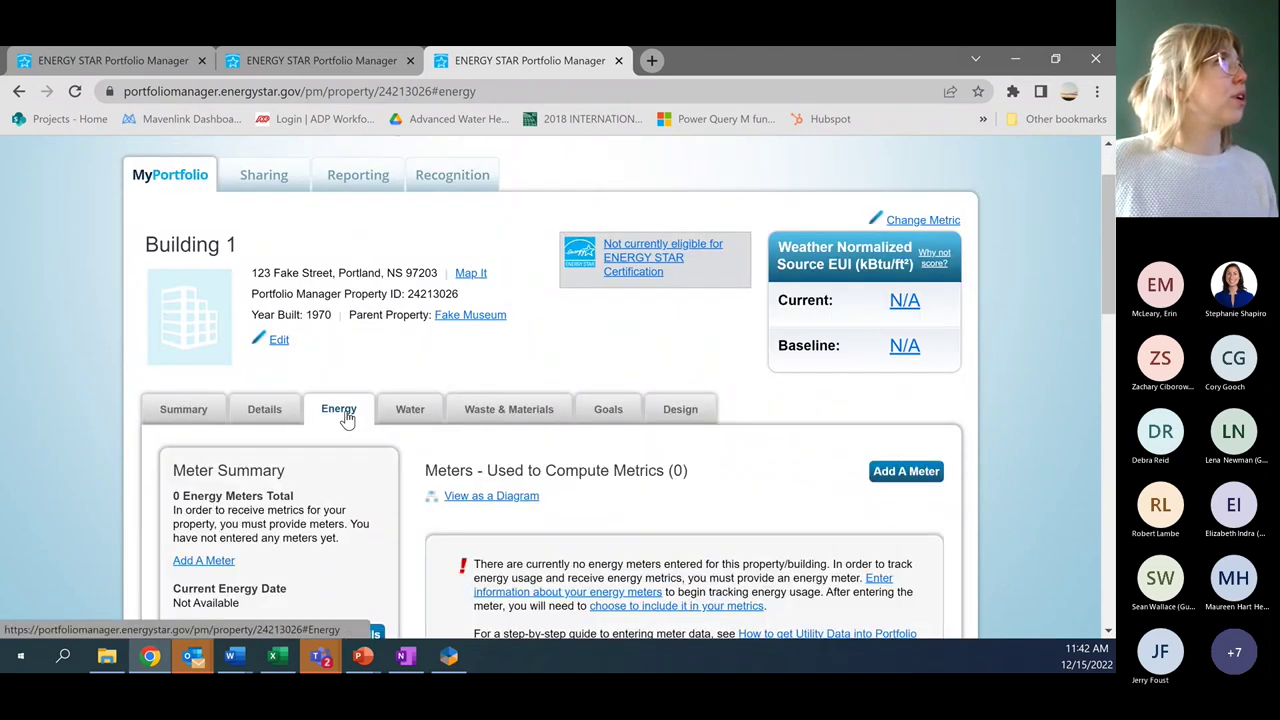
{"action": "scroll", "coordinate": [345, 415], "scroll_direction": "down", "scroll_amount": 3}
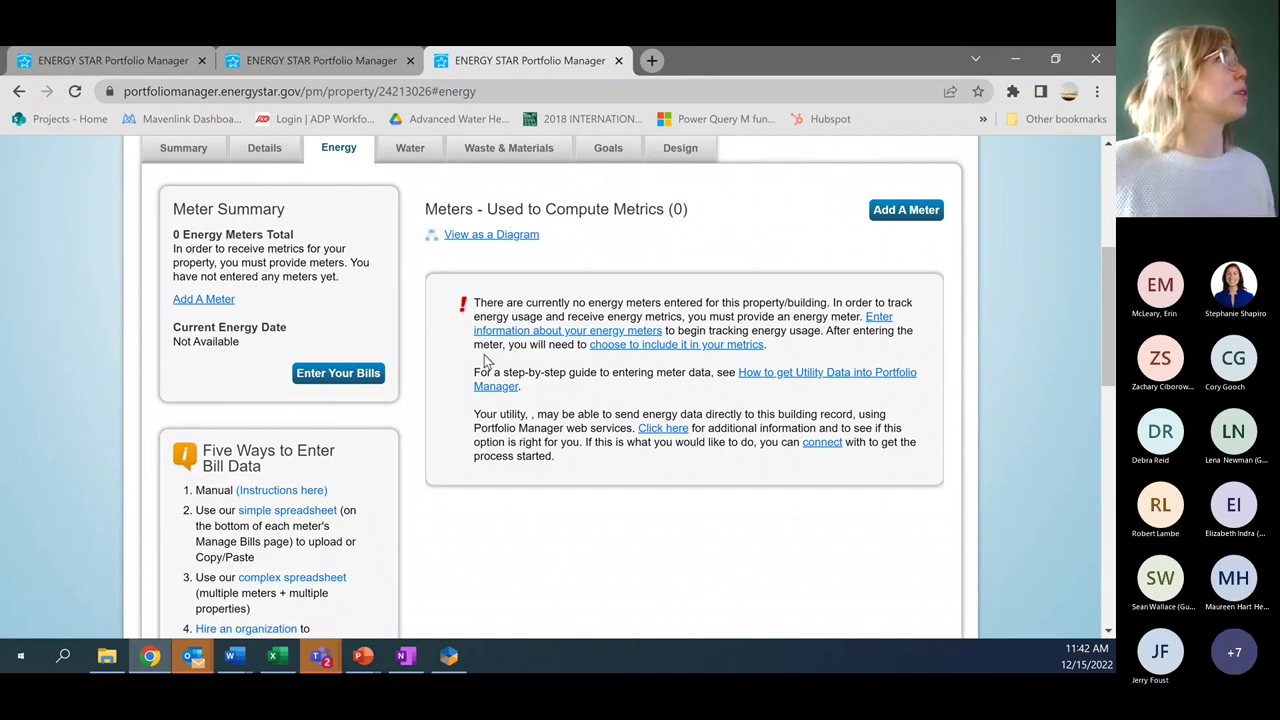
{"action": "left_click", "coordinate": [575, 333]}
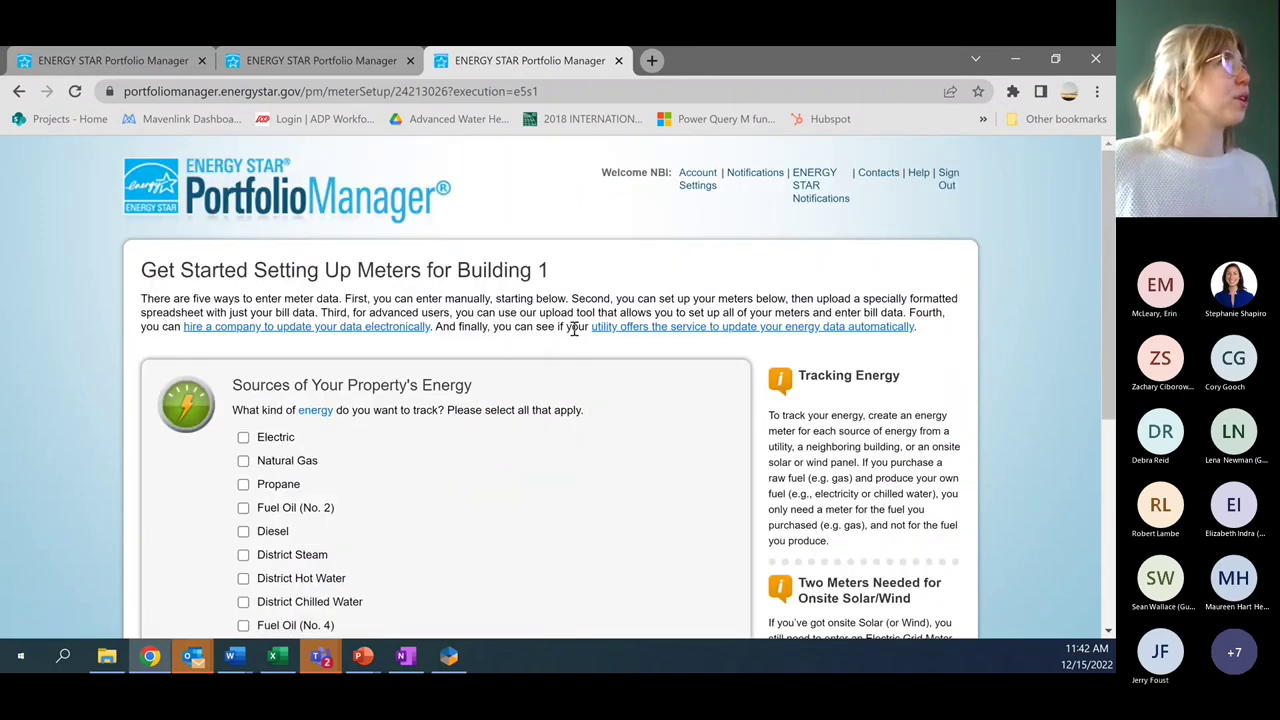
Step: Select one Electric meter purchased from the grid and one Natural Gas meter
{"action": "scroll", "coordinate": [576, 333], "scroll_direction": "down", "scroll_amount": 2}
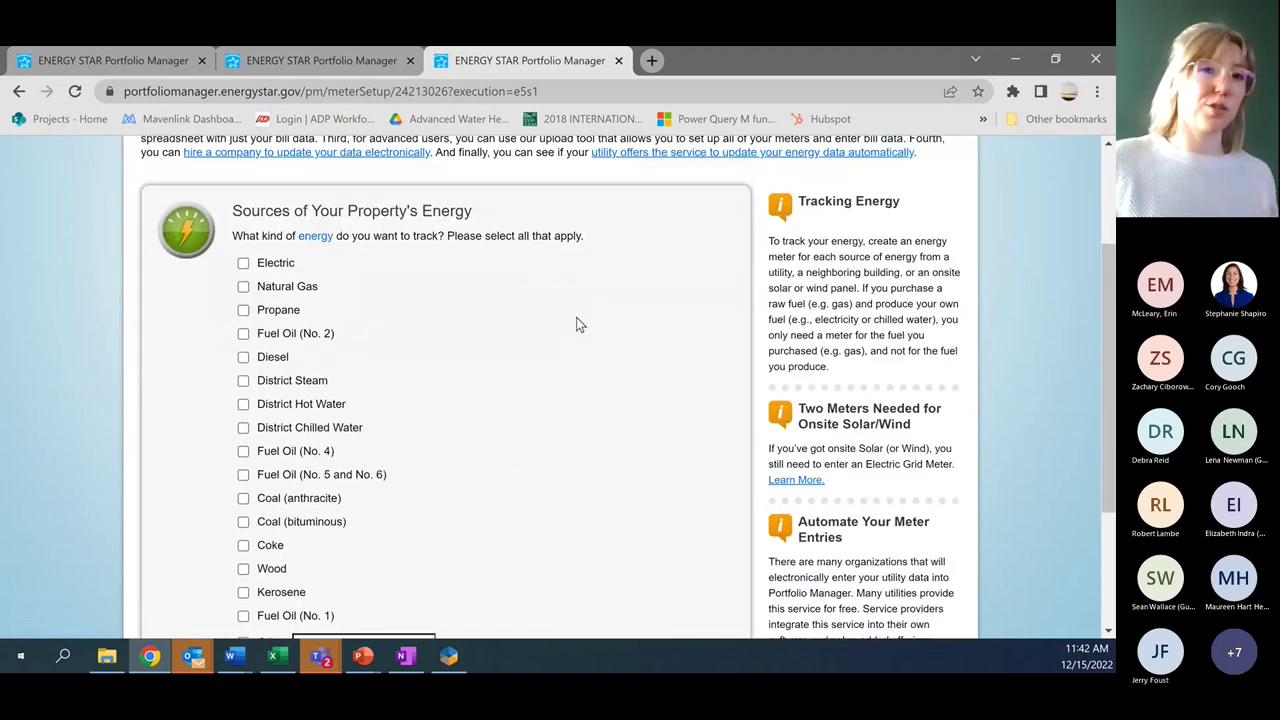
{"action": "left_click", "coordinate": [242, 265]}
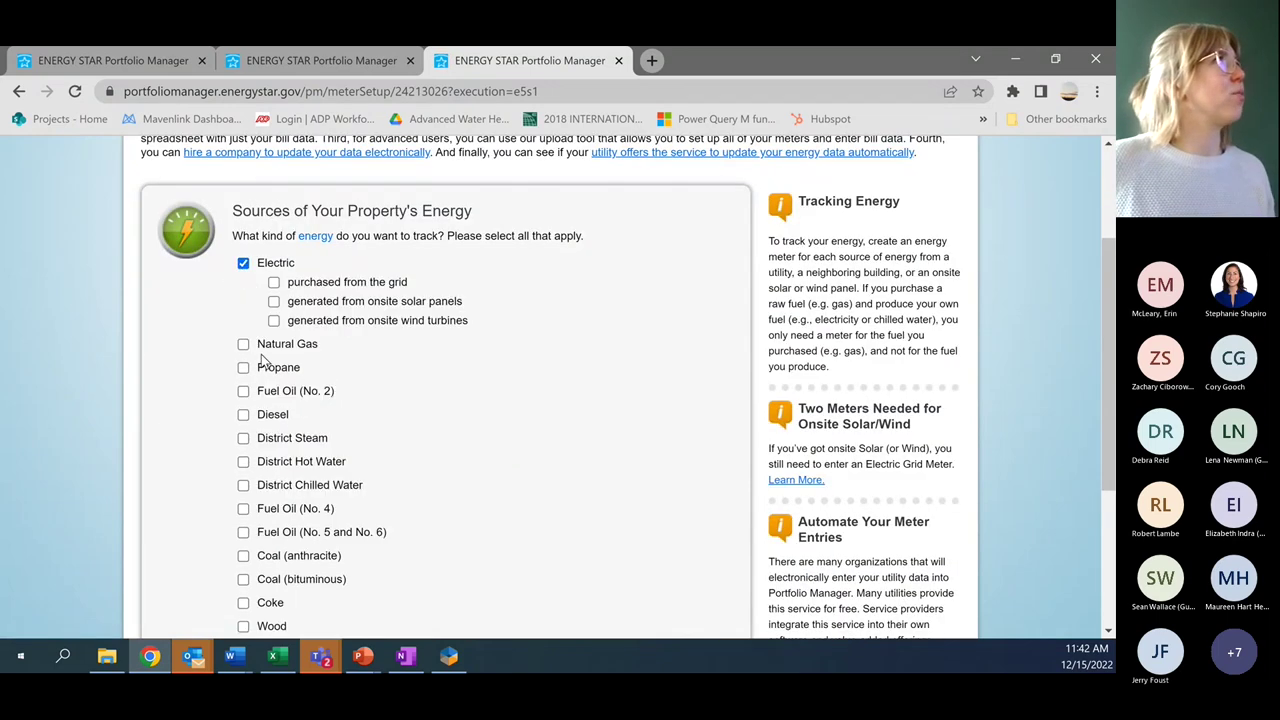
{"action": "left_click", "coordinate": [274, 284]}
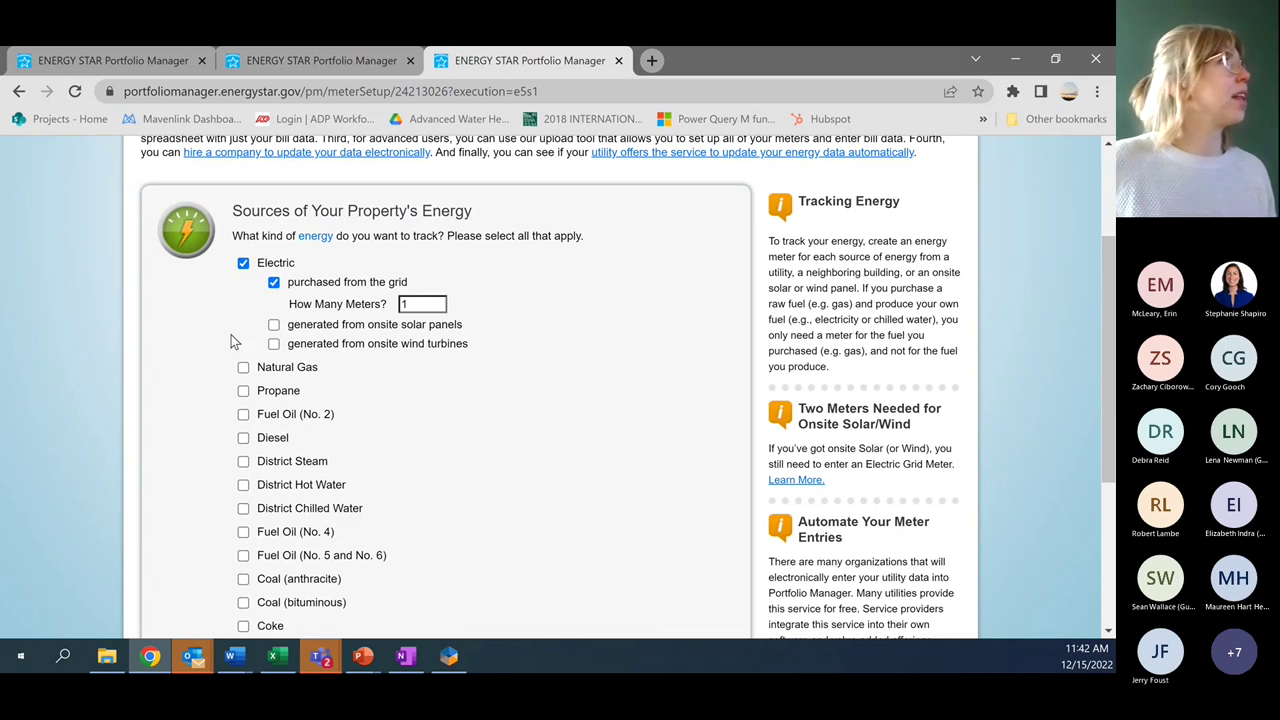
{"action": "left_click", "coordinate": [244, 369]}
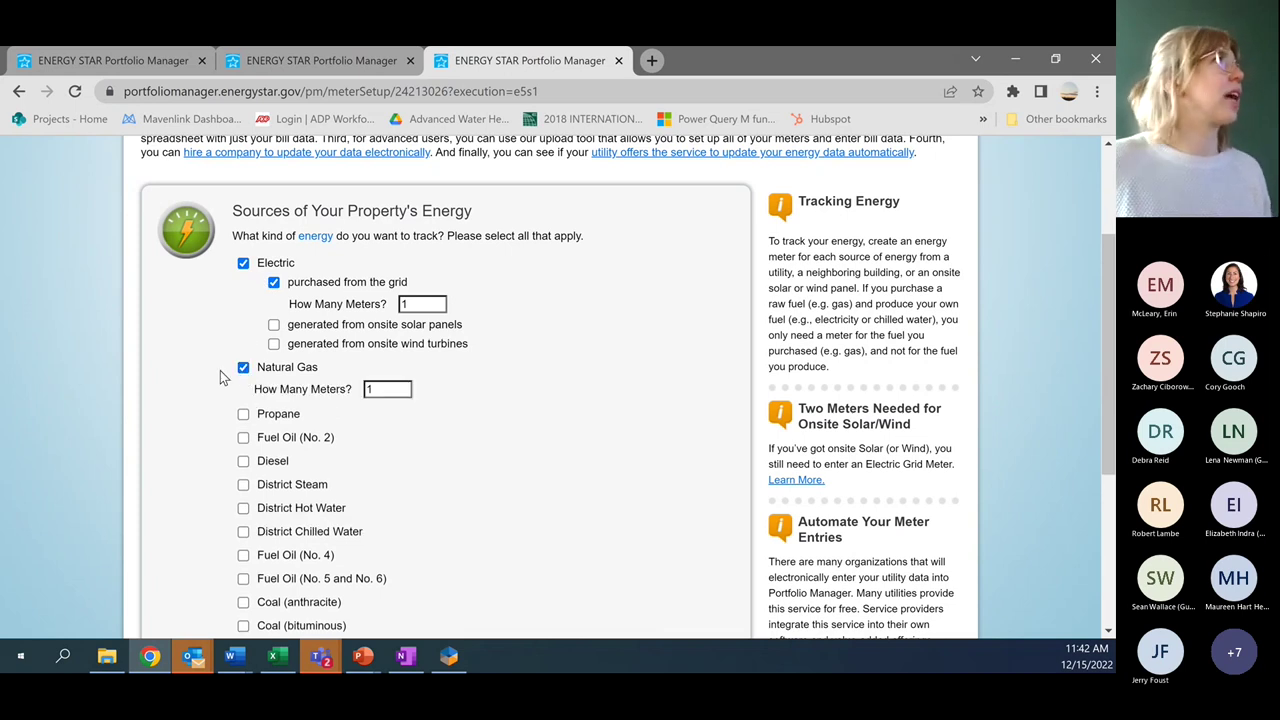
{"action": "scroll", "coordinate": [210, 362], "scroll_direction": "down", "scroll_amount": 1}
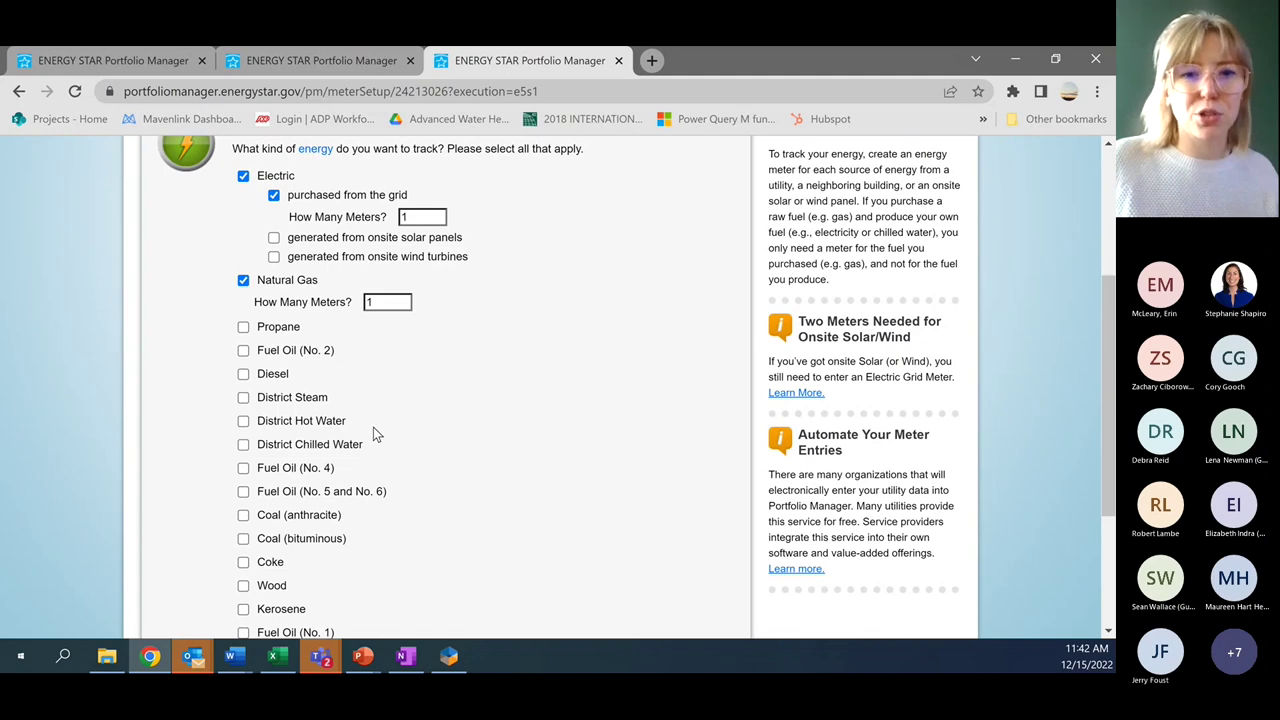
{"action": "scroll", "coordinate": [365, 418], "scroll_direction": "down", "scroll_amount": 3}
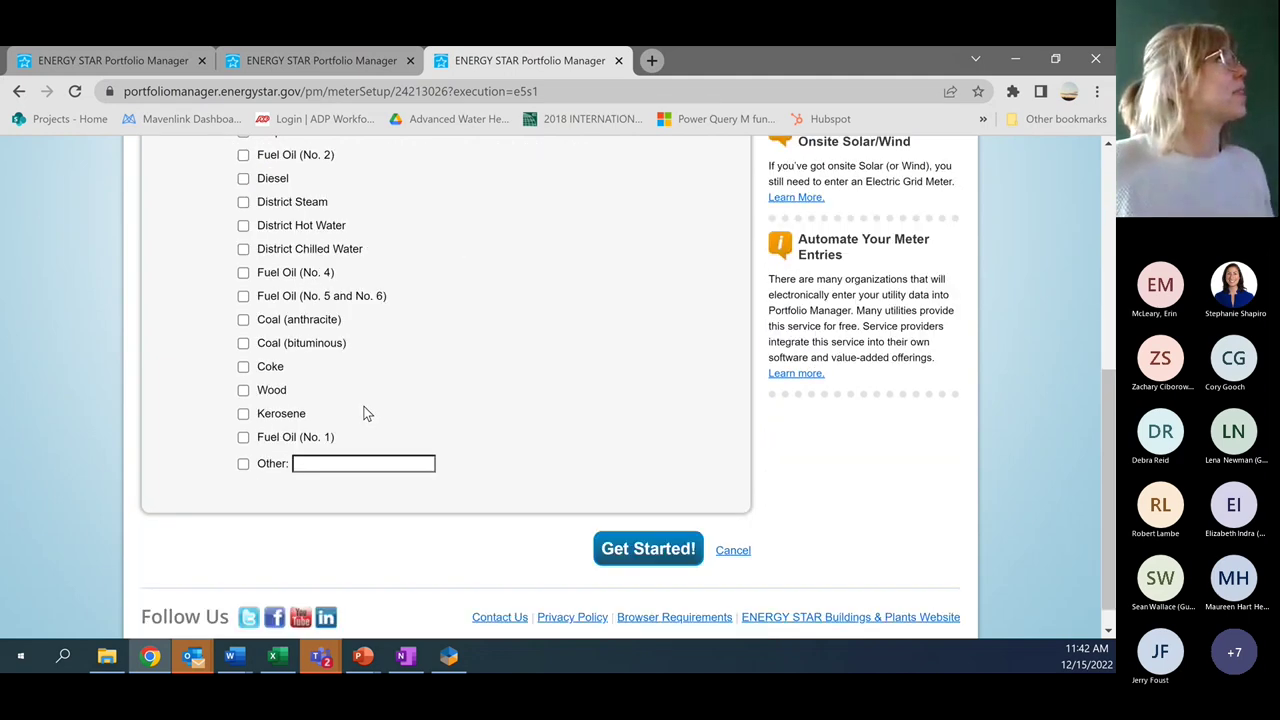
Step: Set the Natural Gas meter units to therms and the Electric Grid Meter to kWh
{"action": "left_click", "coordinate": [649, 523]}
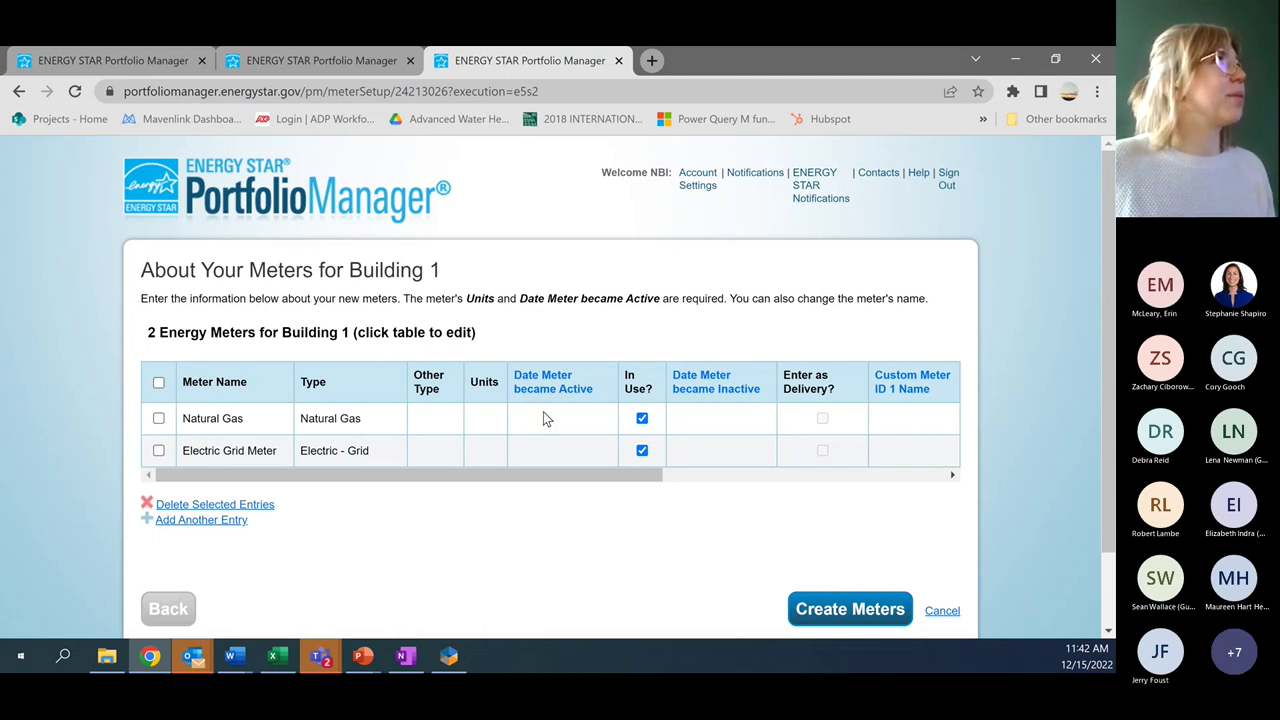
{"action": "left_click", "coordinate": [443, 418]}
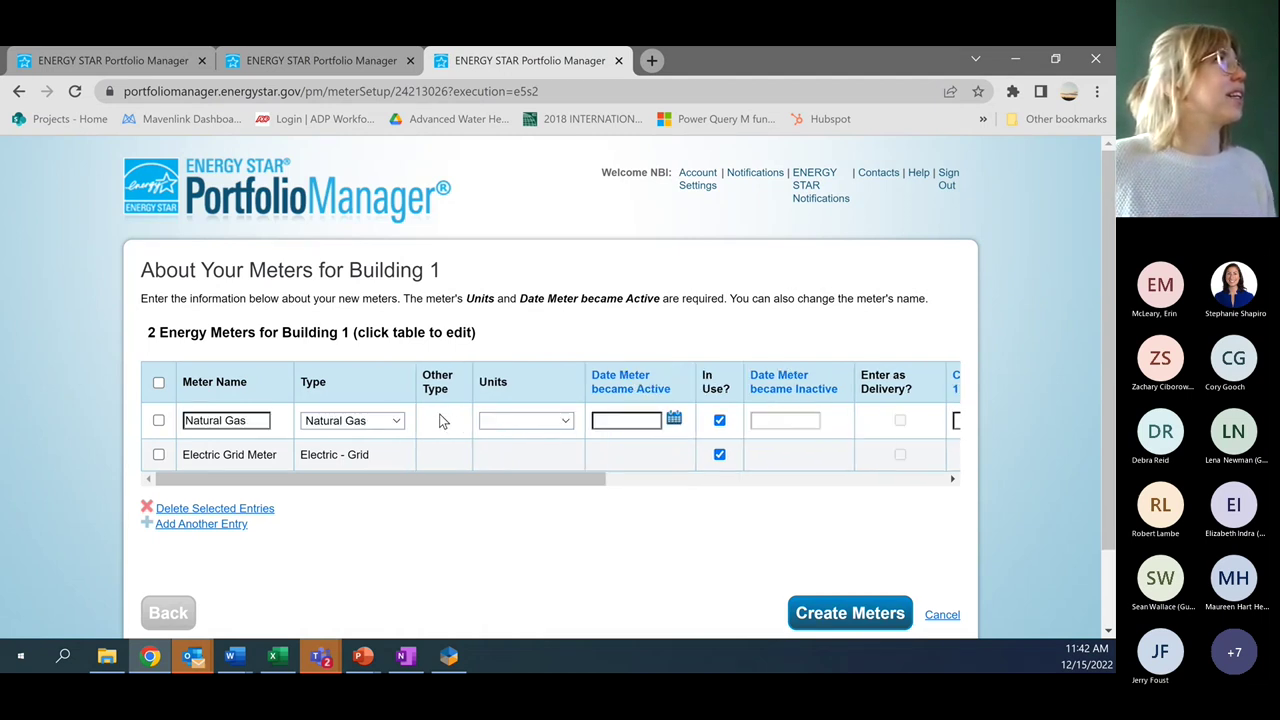
{"action": "left_click", "coordinate": [540, 421]}
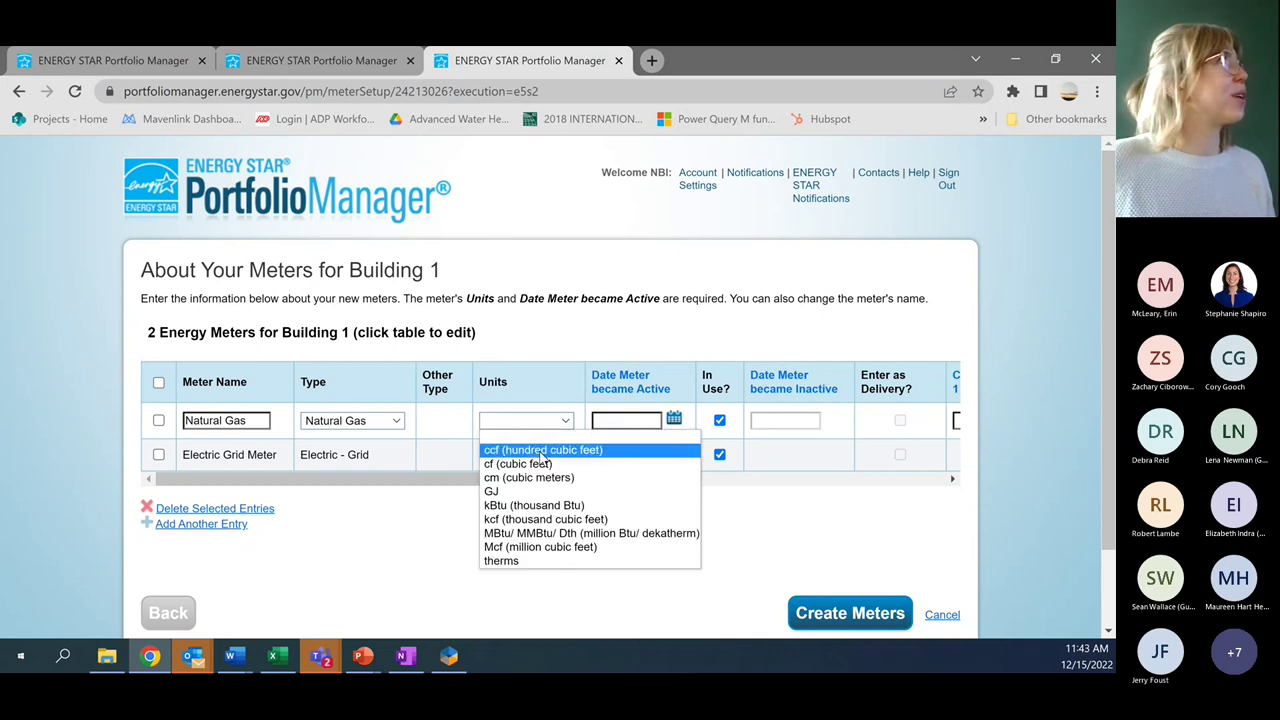
{"action": "left_click", "coordinate": [521, 562]}
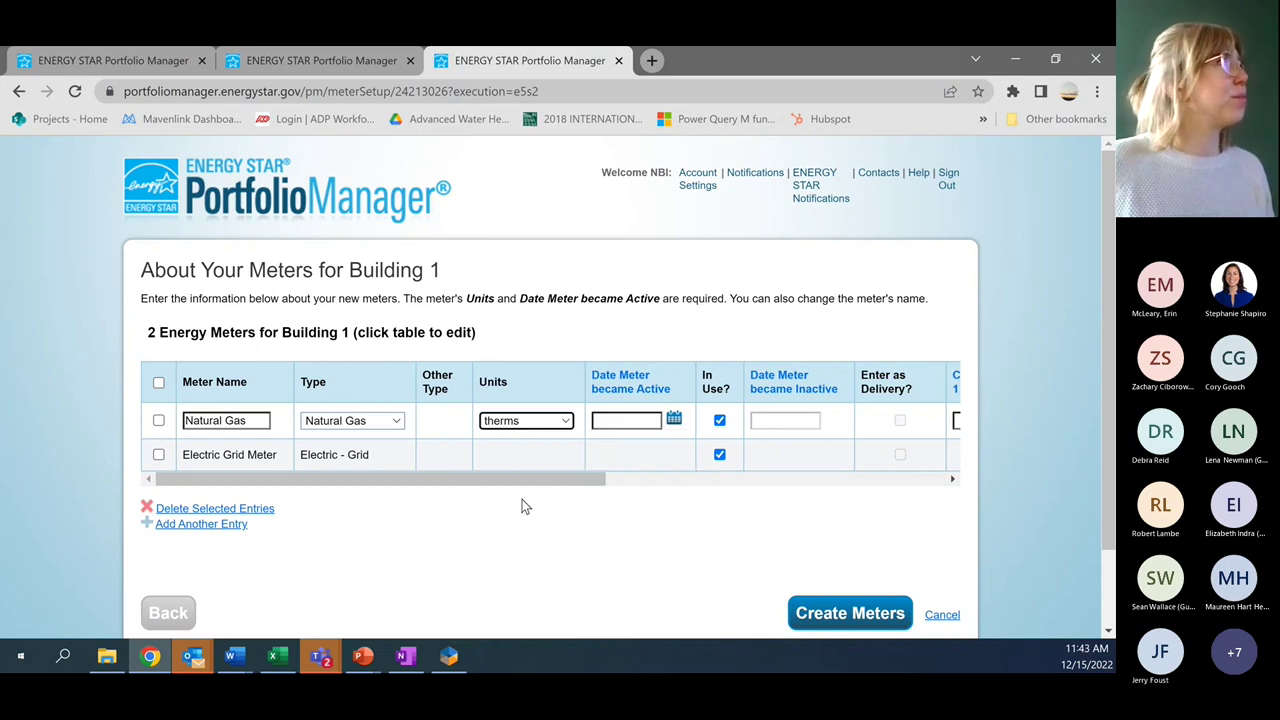
{"action": "left_click", "coordinate": [533, 456]}
{"action": "left_click", "coordinate": [533, 454]}
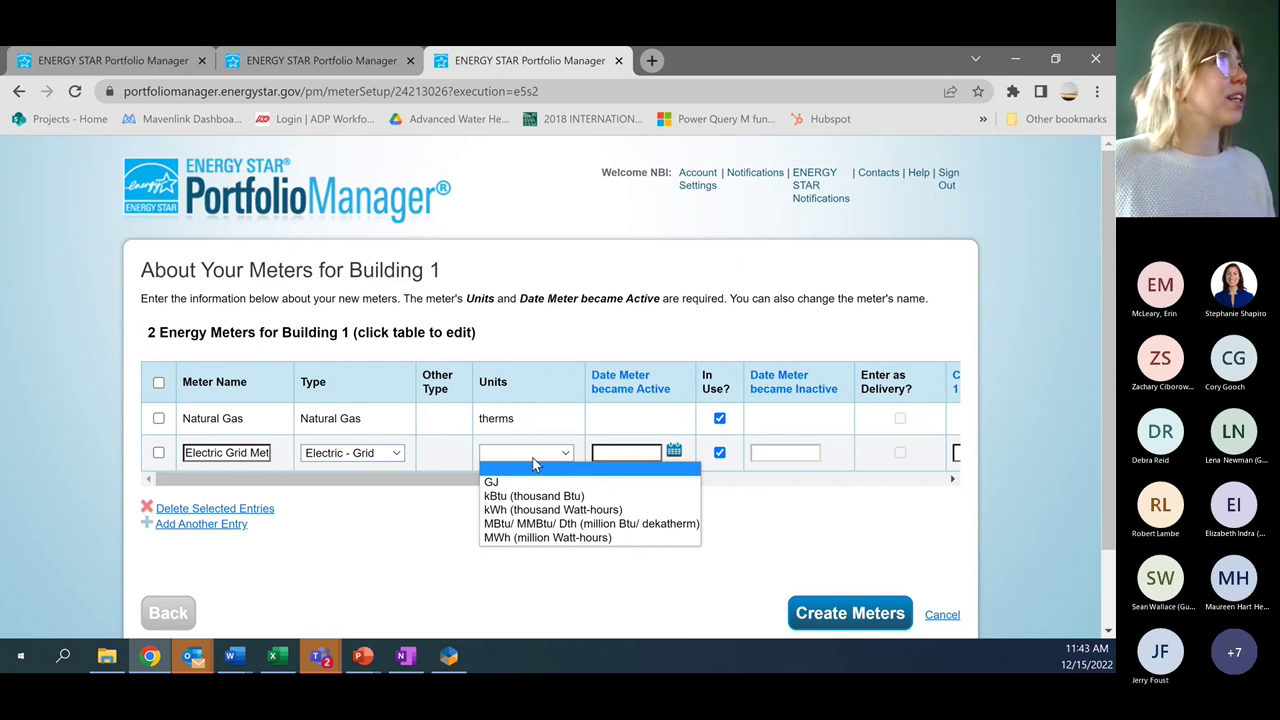
{"action": "left_click", "coordinate": [530, 510]}
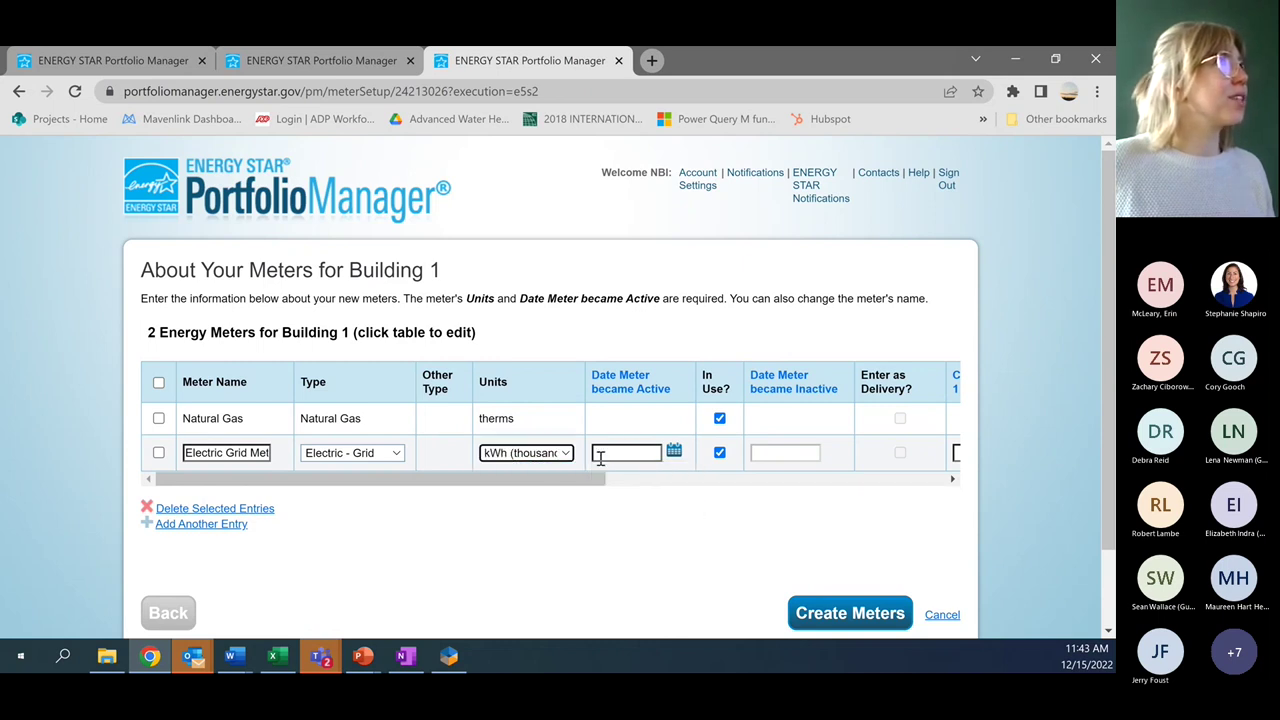
Step: Set the Natural Gas meter's active date to 12/01/2021
{"action": "left_click", "coordinate": [620, 426]}
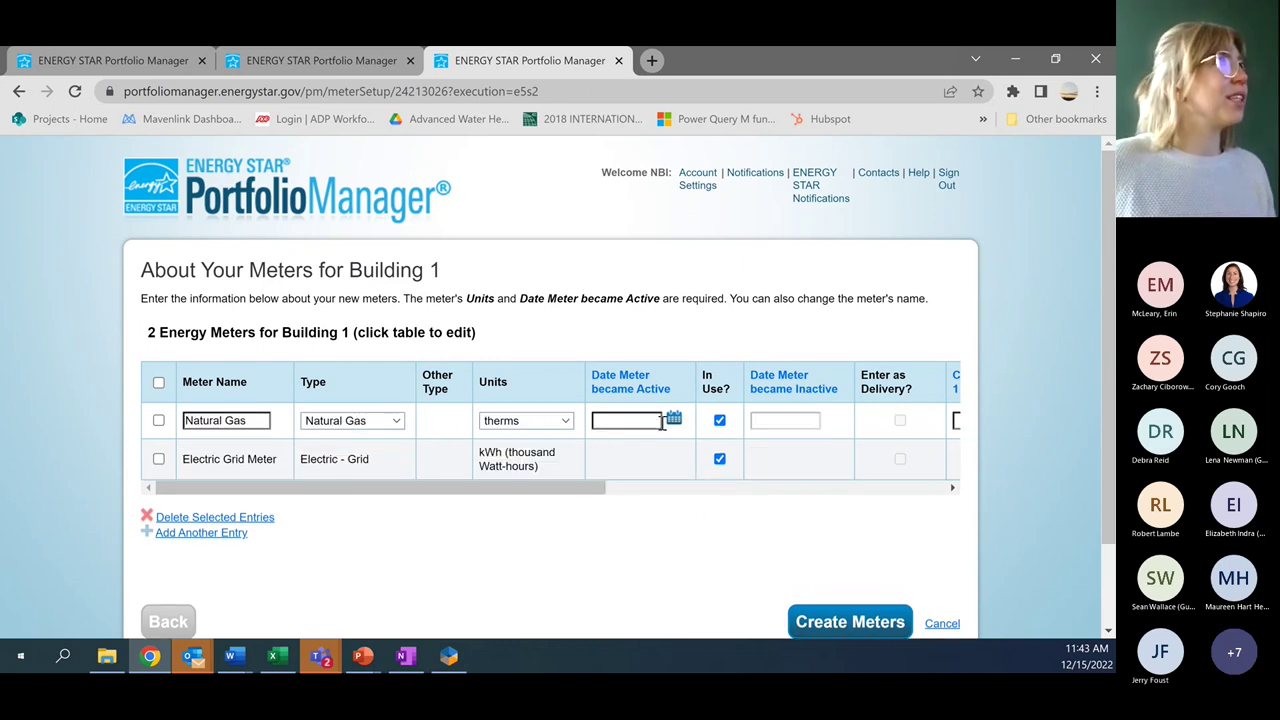
{"action": "mouse_move", "coordinate": [630, 385]}
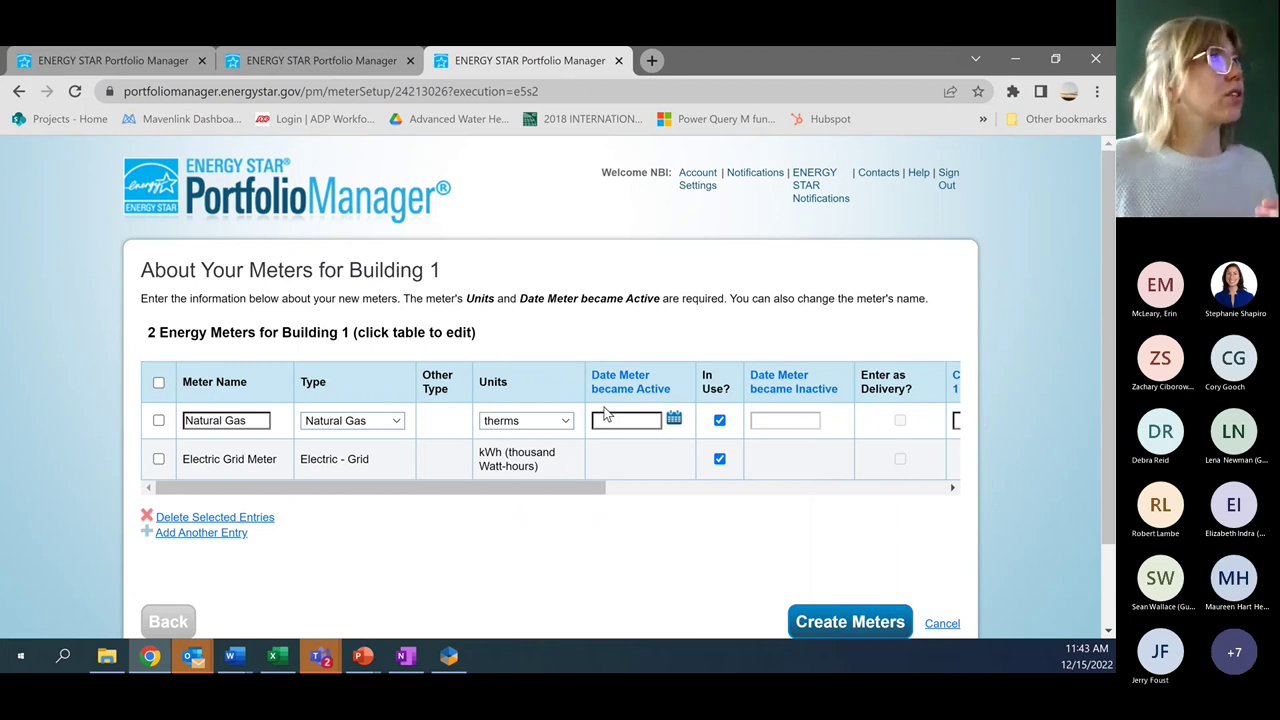
{"action": "left_click", "coordinate": [612, 420]}
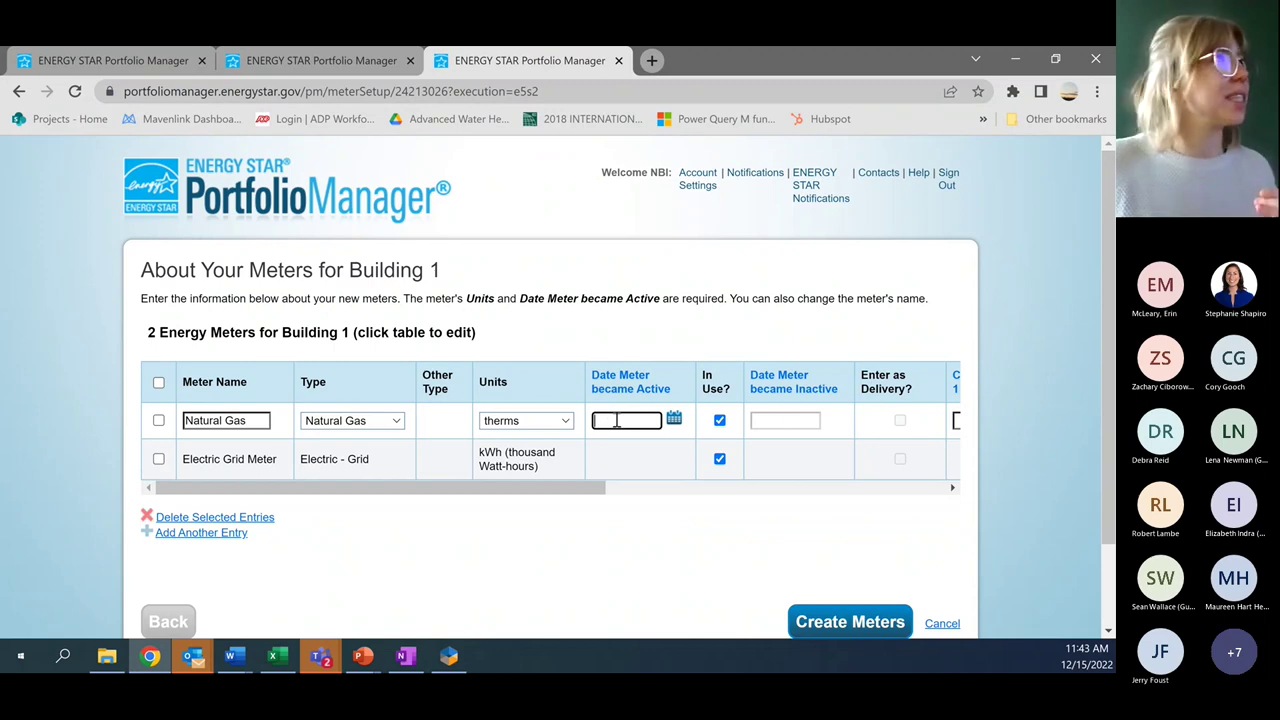
{"action": "left_click", "coordinate": [674, 420]}
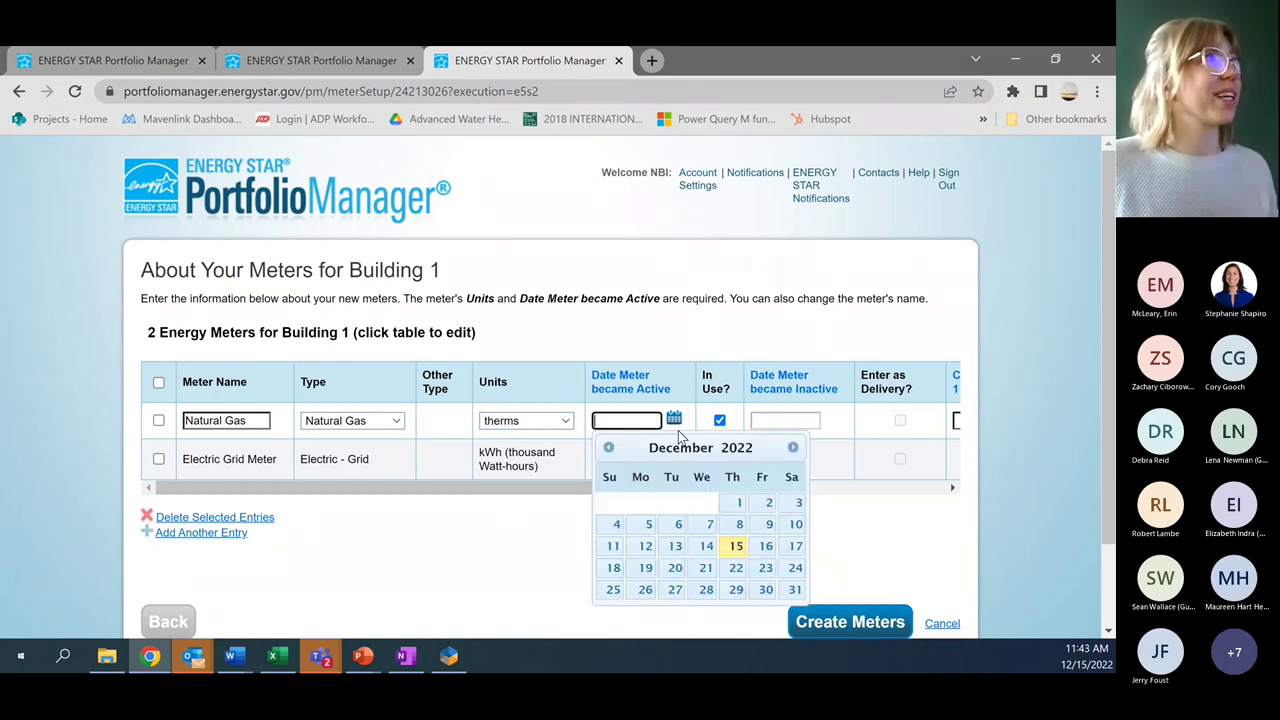
{"action": "left_click", "coordinate": [608, 448]}
{"action": "left_click", "coordinate": [608, 448]}
{"action": "left_click", "coordinate": [608, 448]}
{"action": "left_click", "coordinate": [608, 448]}
{"action": "left_click", "coordinate": [608, 448]}
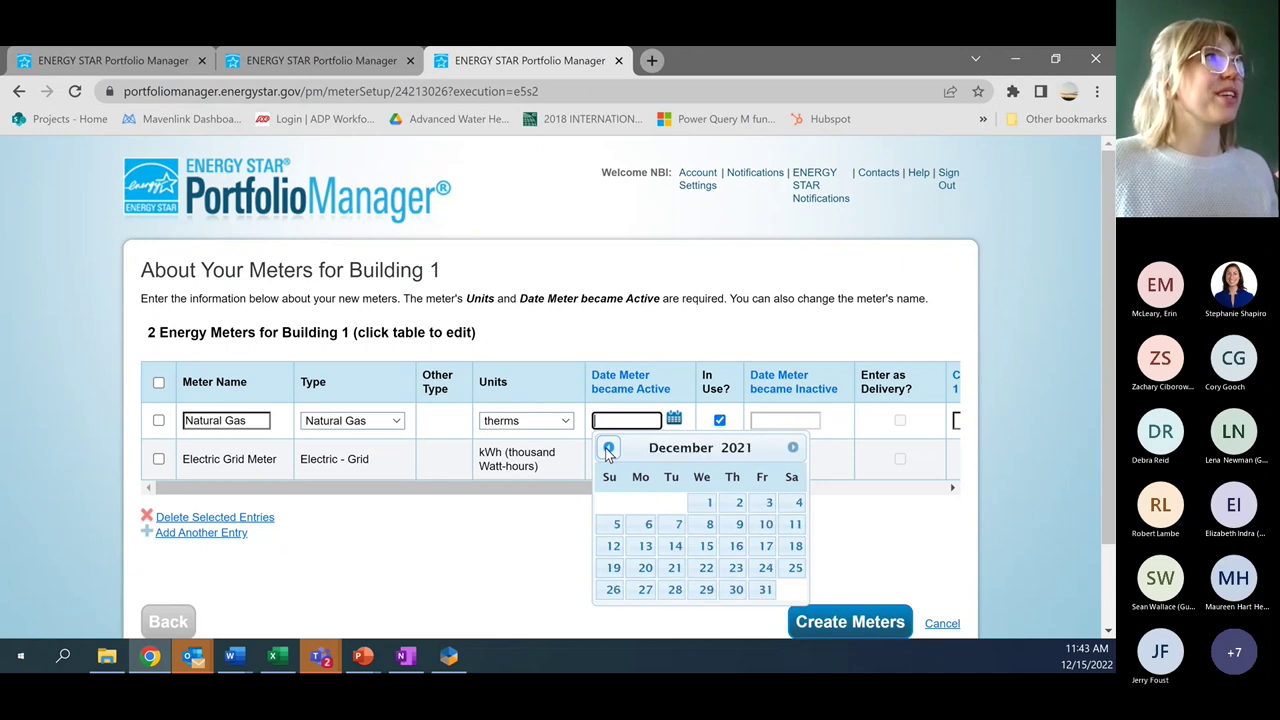
{"action": "left_click", "coordinate": [710, 503]}
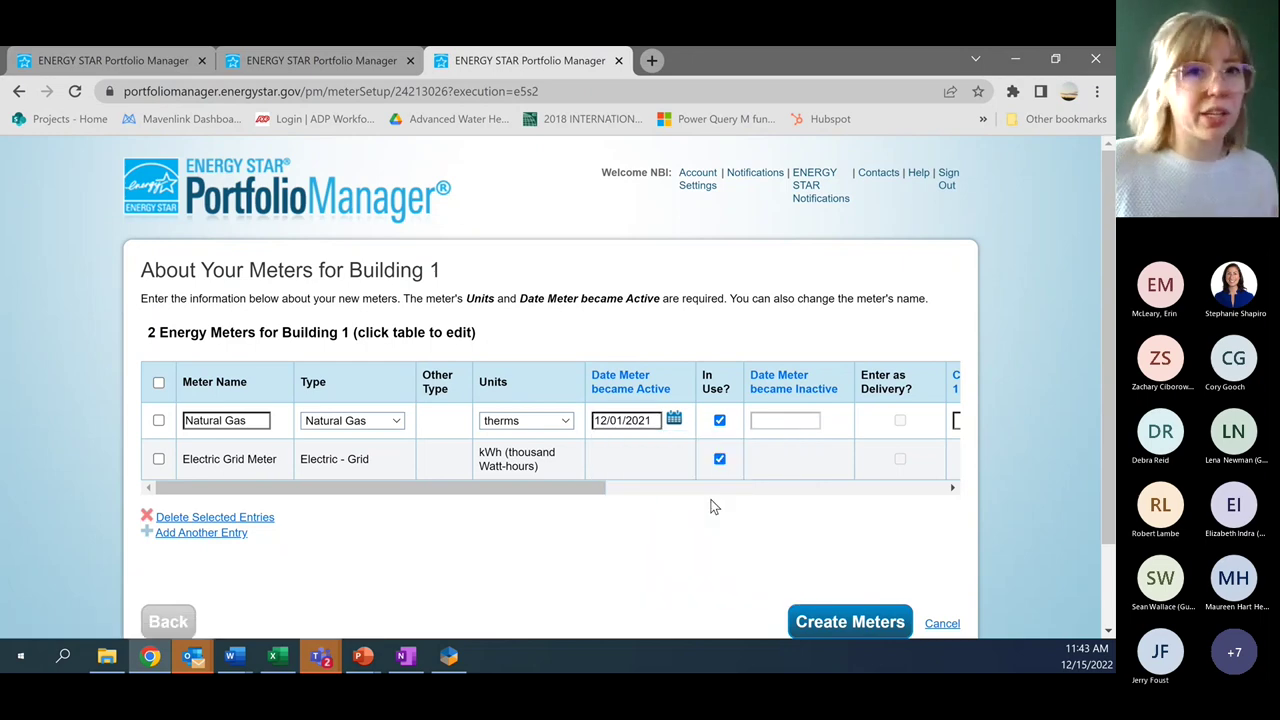
{"action": "left_click", "coordinate": [645, 468]}
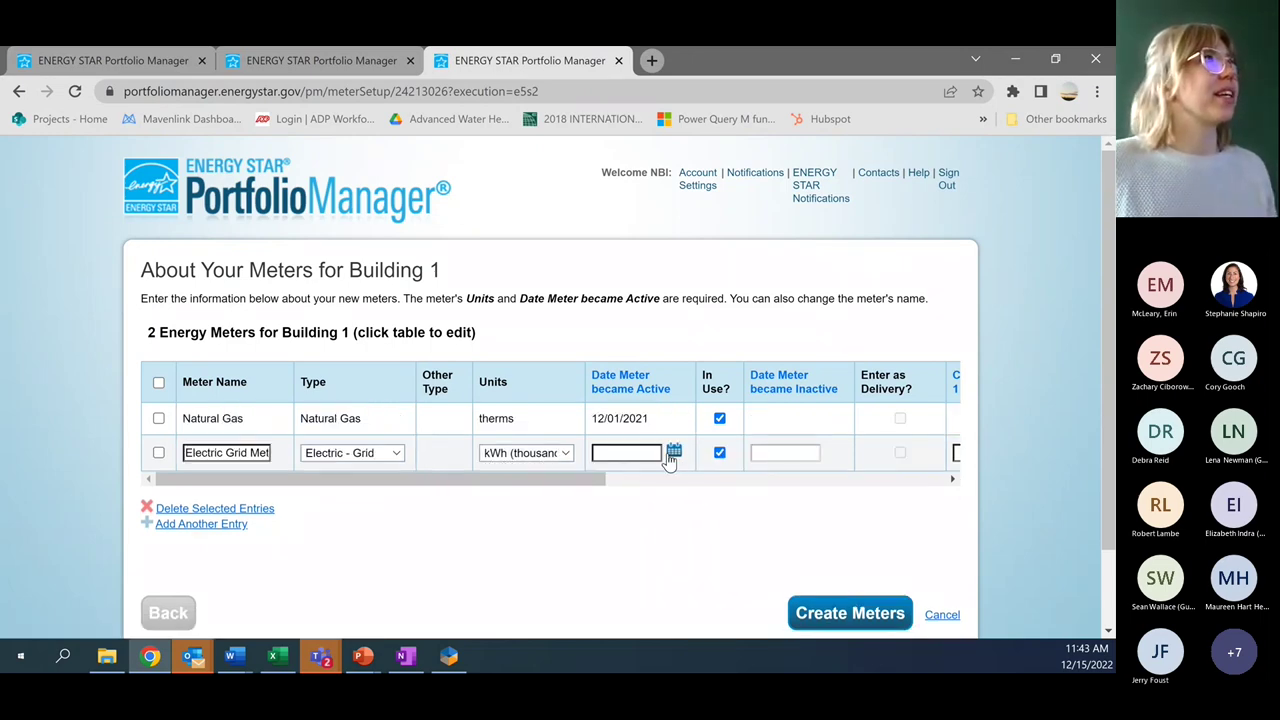
Step: Set the Electric Grid Meter's active date to 12/01/2021
{"action": "left_click", "coordinate": [673, 452]}
{"action": "double_click", "coordinate": [609, 480]}
{"action": "double_click", "coordinate": [609, 480]}
{"action": "double_click", "coordinate": [609, 480]}
{"action": "double_click", "coordinate": [609, 480]}
{"action": "left_click", "coordinate": [609, 480]}
{"action": "left_click", "coordinate": [609, 480]}
{"action": "left_click", "coordinate": [609, 480]}
{"action": "left_click", "coordinate": [609, 480]}
{"action": "left_click", "coordinate": [699, 540]}
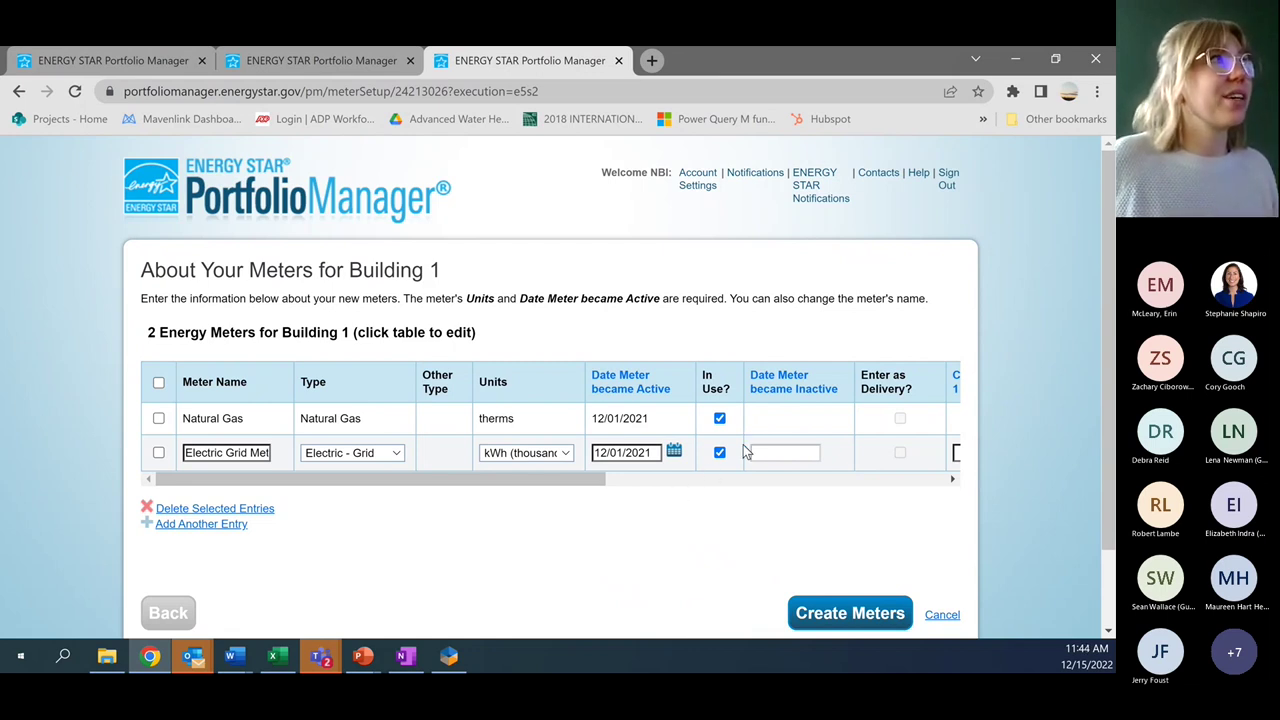
Step: Scroll the meter details table to check both meters are In Use
{"action": "mouse_move", "coordinate": [780, 385]}
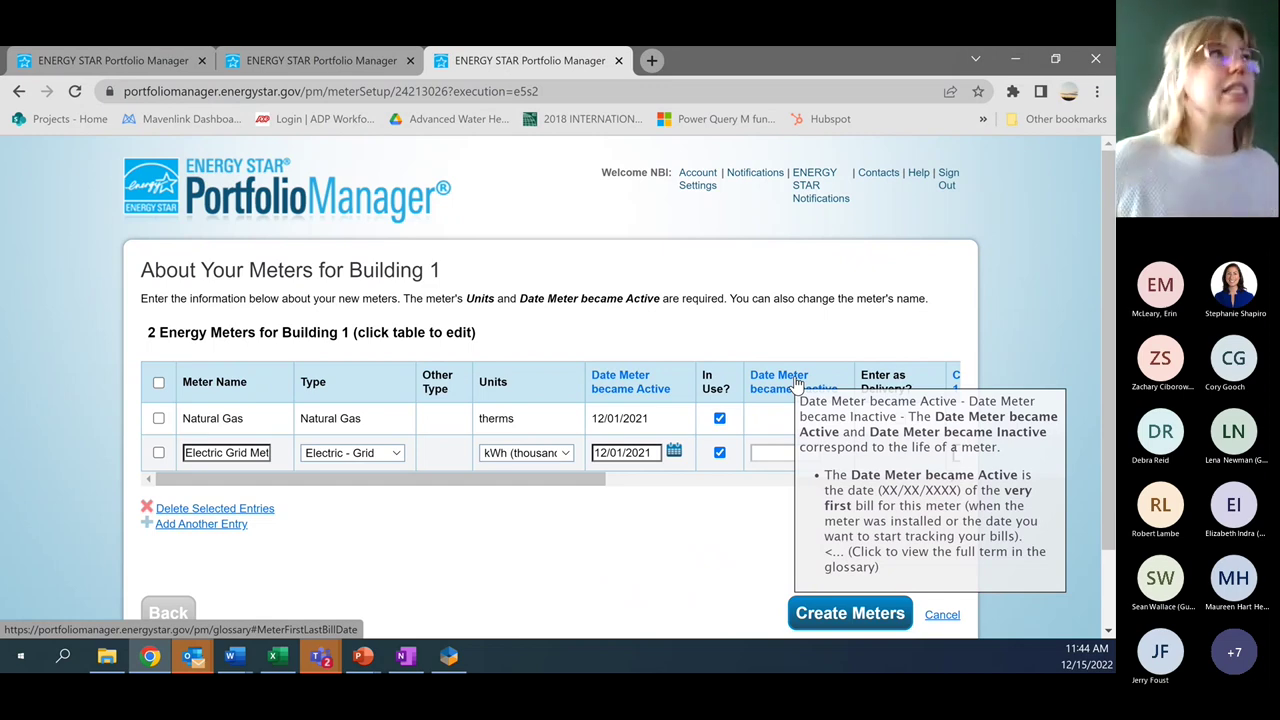
{"action": "left_click_drag", "start_coordinate": [589, 479], "coordinate": [701, 492]}
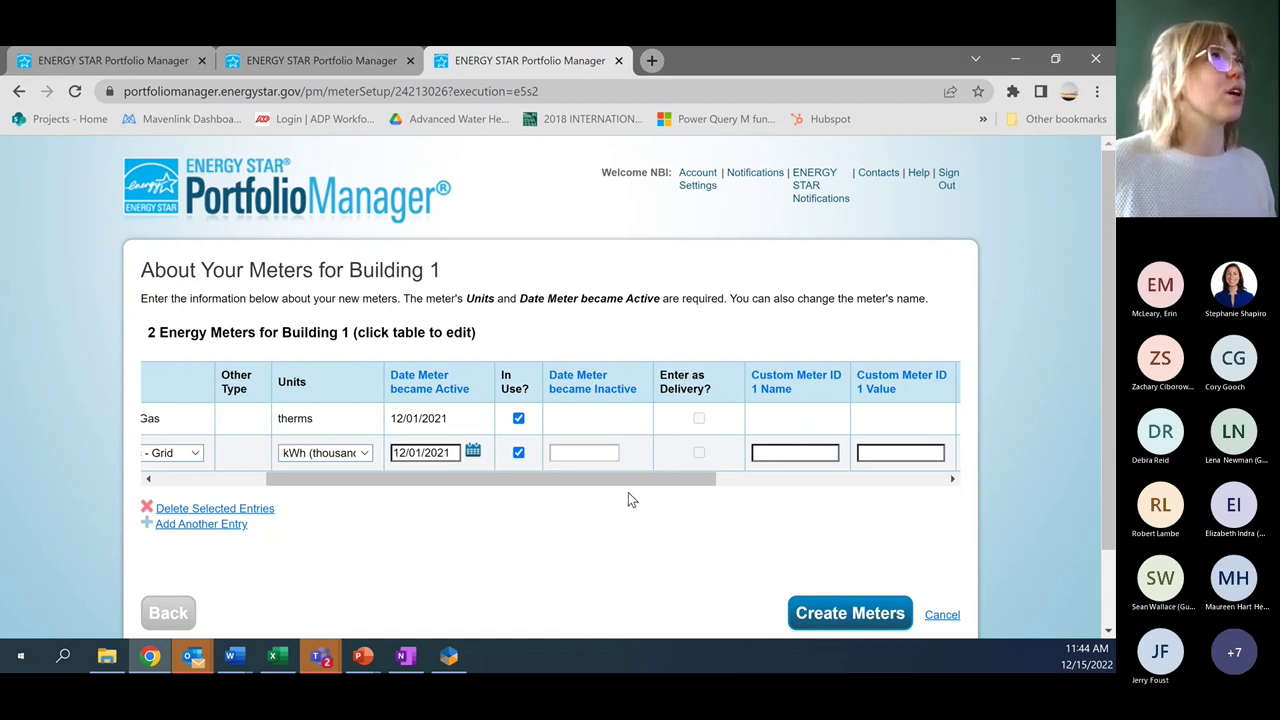
{"action": "left_click_drag", "start_coordinate": [626, 479], "coordinate": [342, 463]}
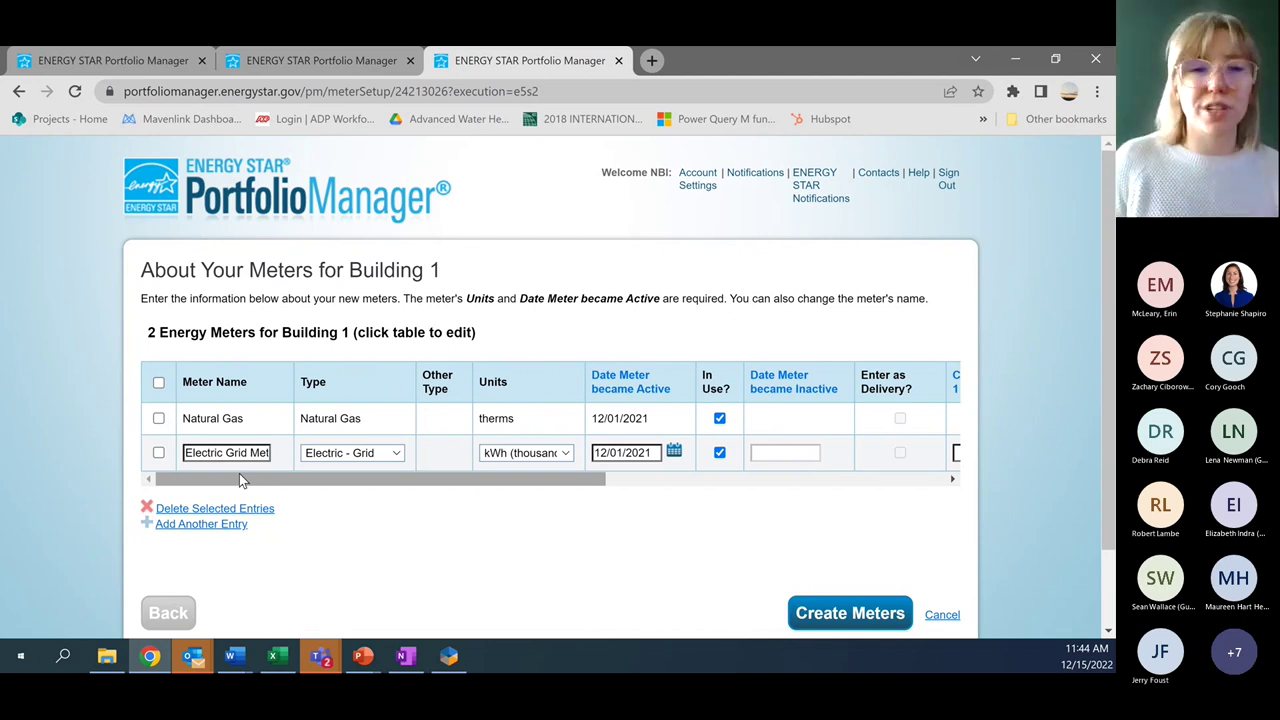
{"action": "left_click_drag", "start_coordinate": [239, 473], "coordinate": [574, 517]}
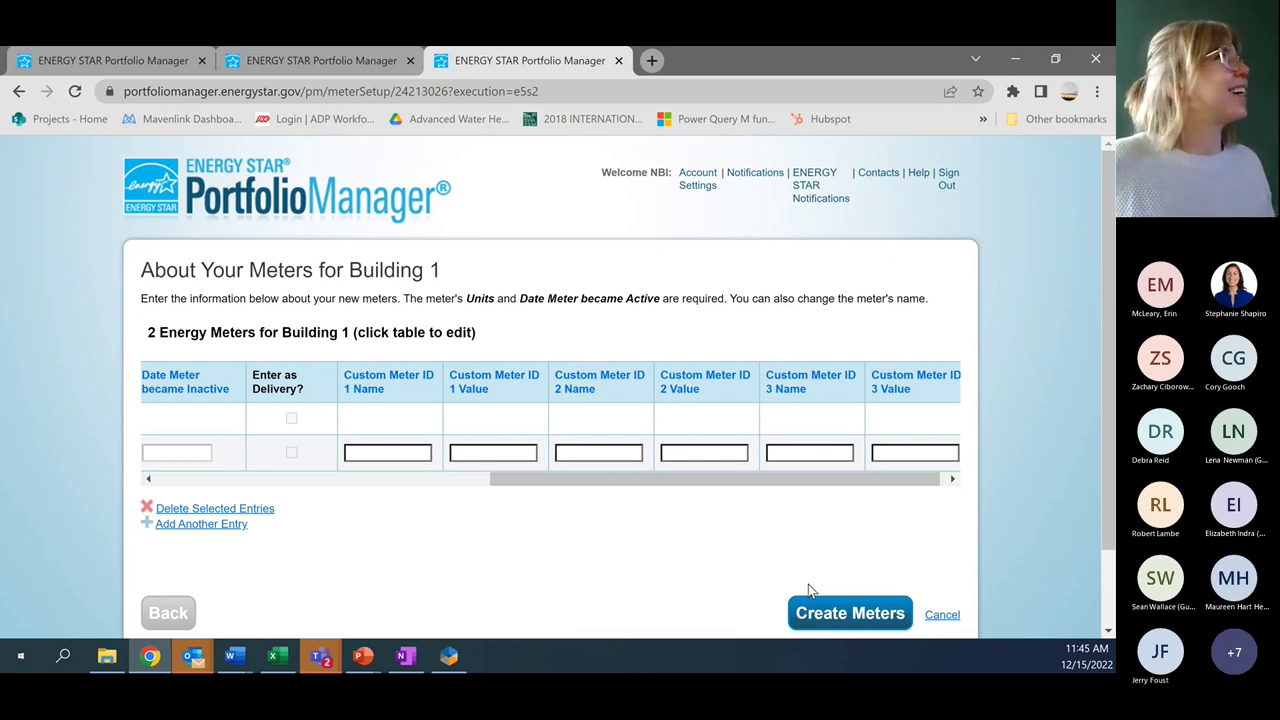
Step: Create Building 1's Natural Gas and Electric Grid meters and add an empty gas bill row
{"action": "left_click", "coordinate": [831, 612]}
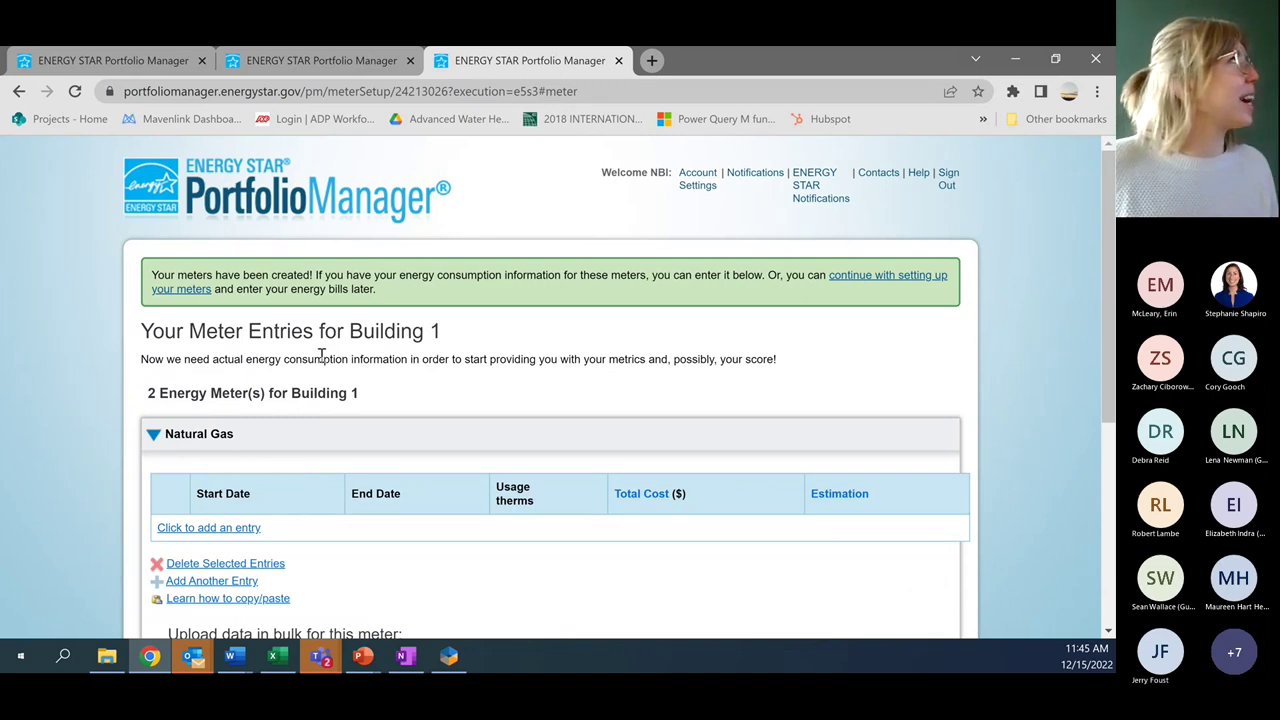
{"action": "scroll", "coordinate": [328, 336], "scroll_direction": "down", "scroll_amount": 1}
{"action": "scroll", "coordinate": [328, 332], "scroll_direction": "down", "scroll_amount": 1}
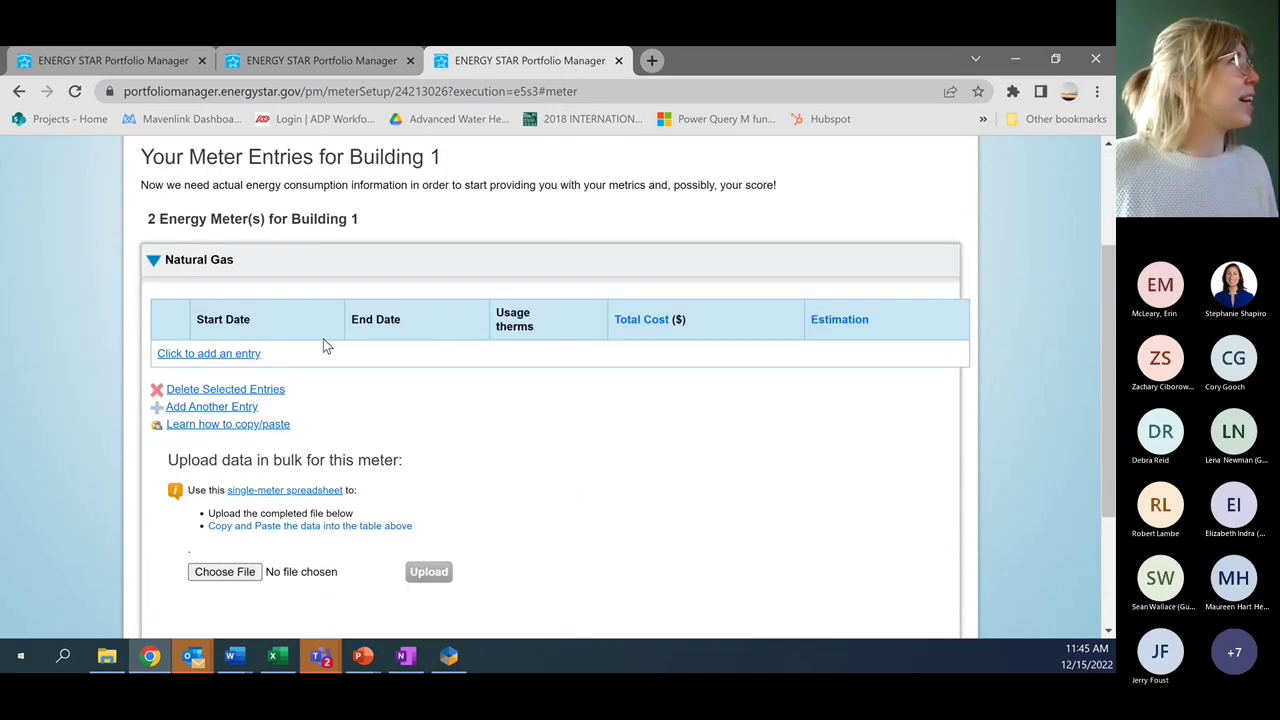
{"action": "left_click", "coordinate": [251, 354]}
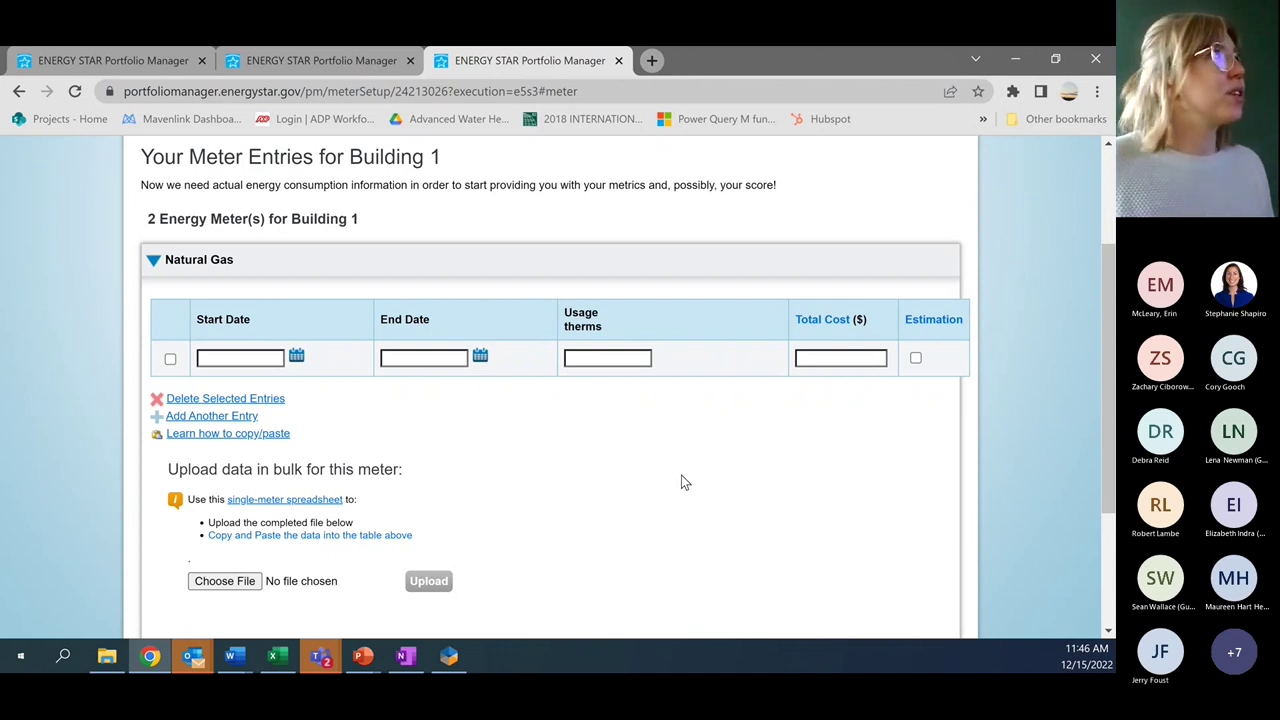
Step: Enter a gas bill starting December 1, 2022 with 100 therms
{"action": "left_click", "coordinate": [296, 358]}
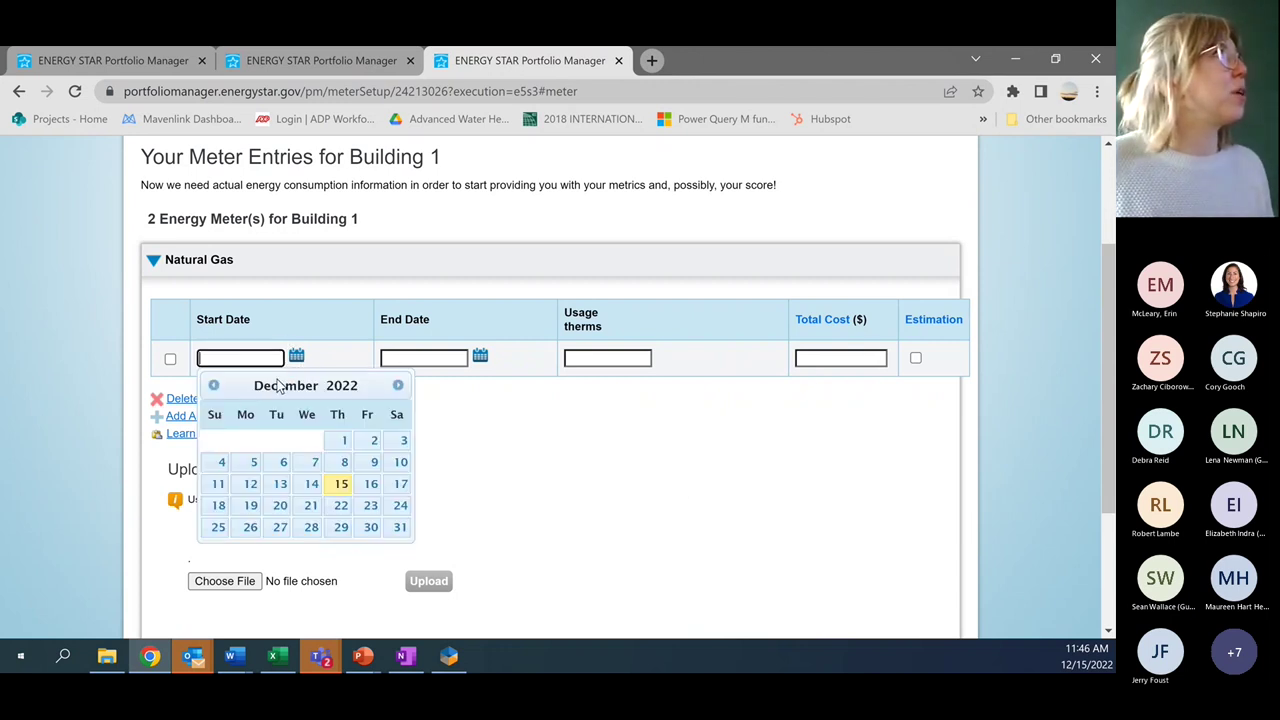
{"action": "left_click", "coordinate": [335, 437]}
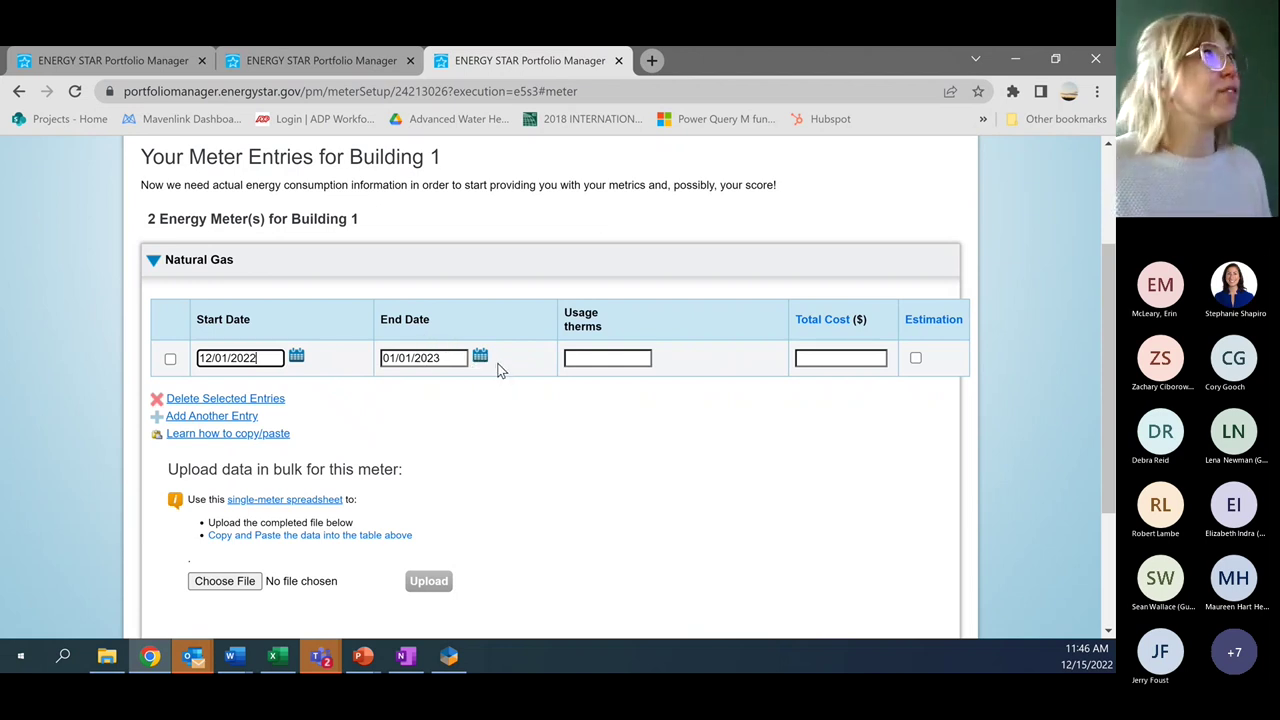
{"action": "left_click", "coordinate": [296, 357]}
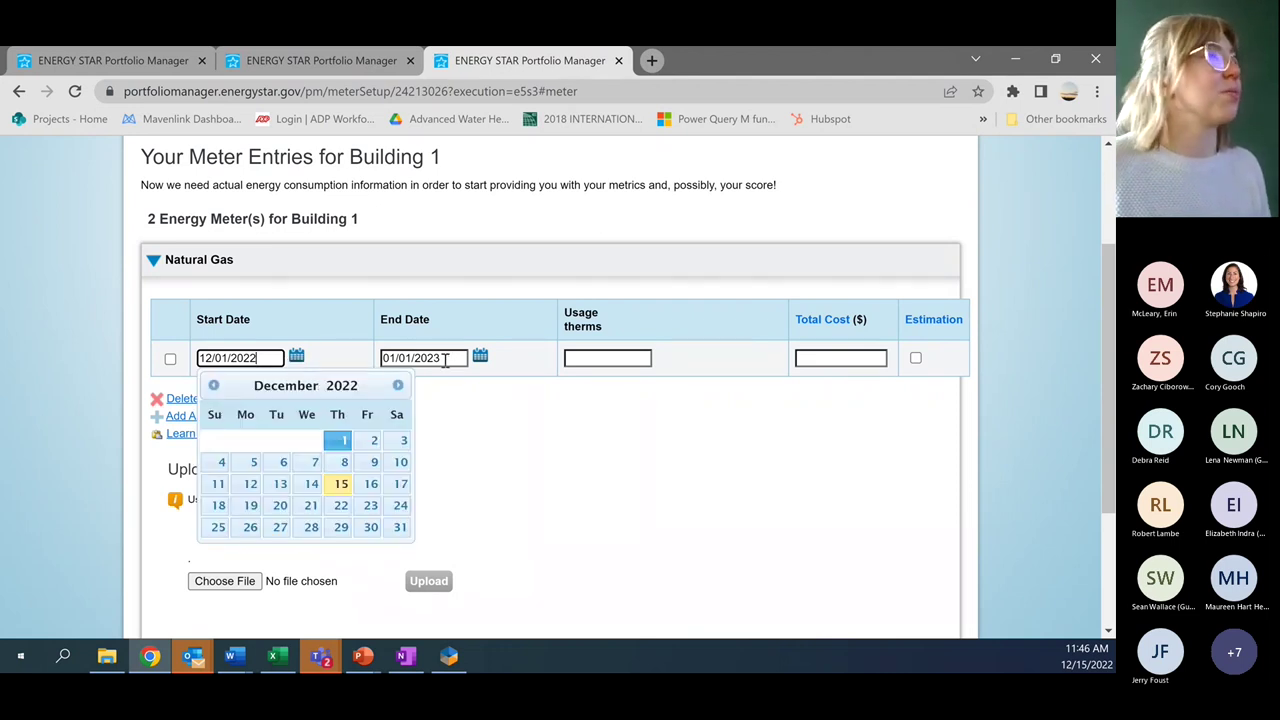
{"action": "left_click", "coordinate": [604, 360]}
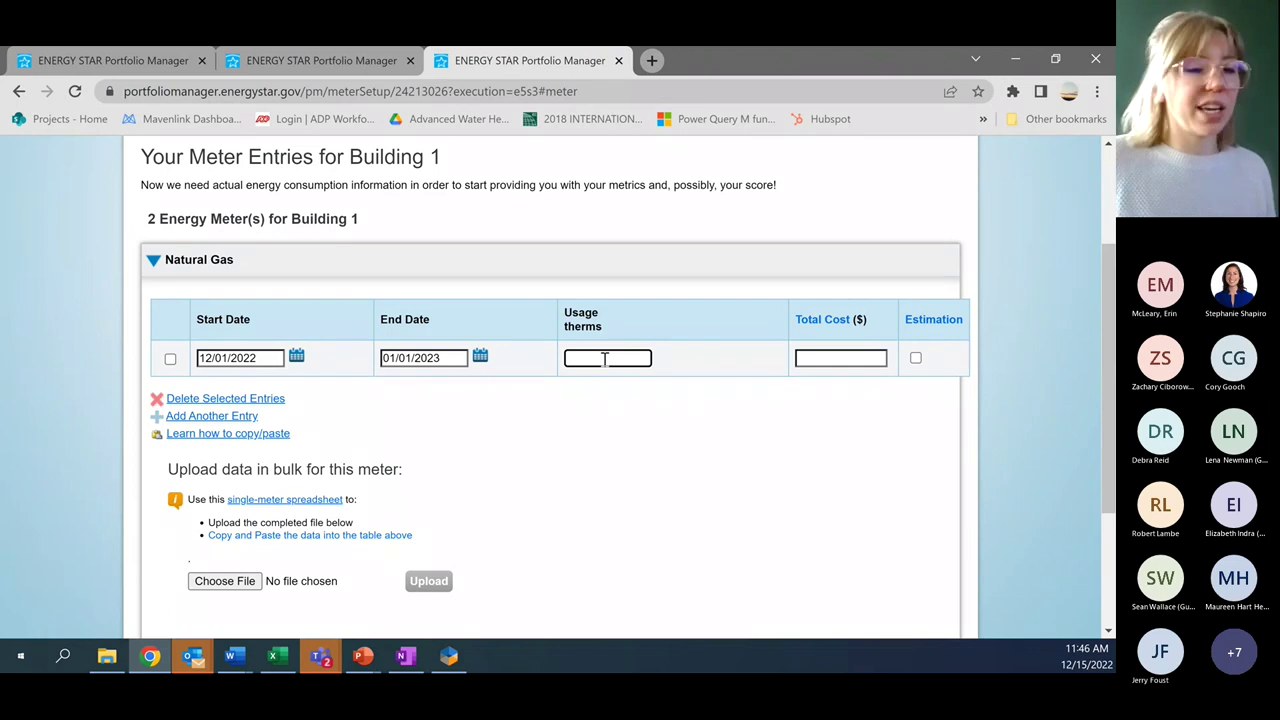
{"action": "type", "text": "100"}
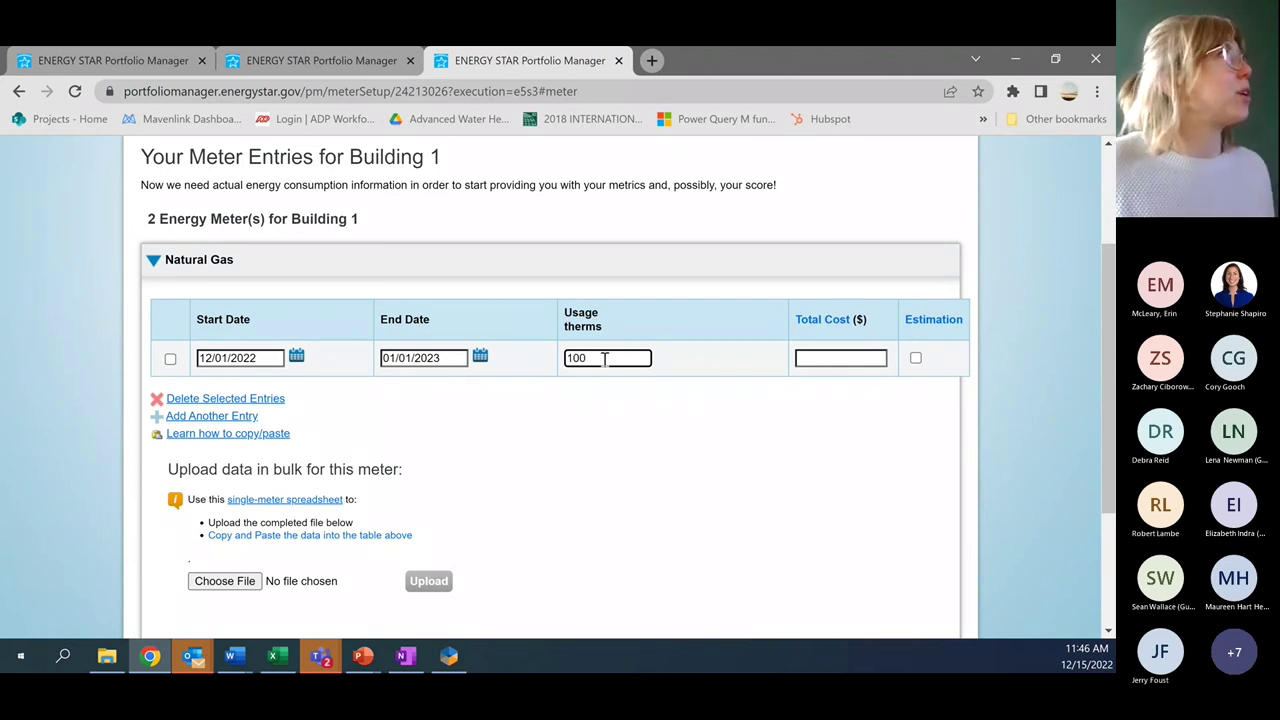
{"action": "left_click", "coordinate": [243, 417]}
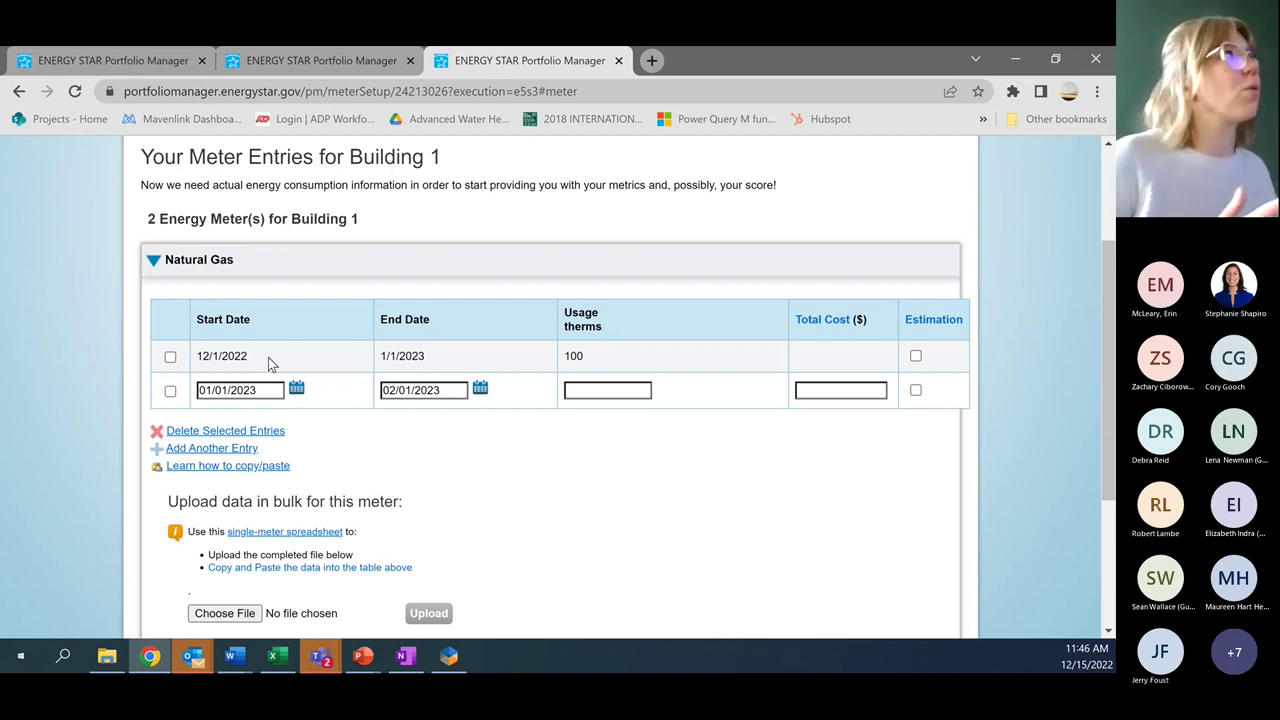
Step: Add a 200-therm January 2023 bill and download the single-meter spreadsheet
{"action": "left_click", "coordinate": [620, 391]}
{"action": "type", "text": "200"}
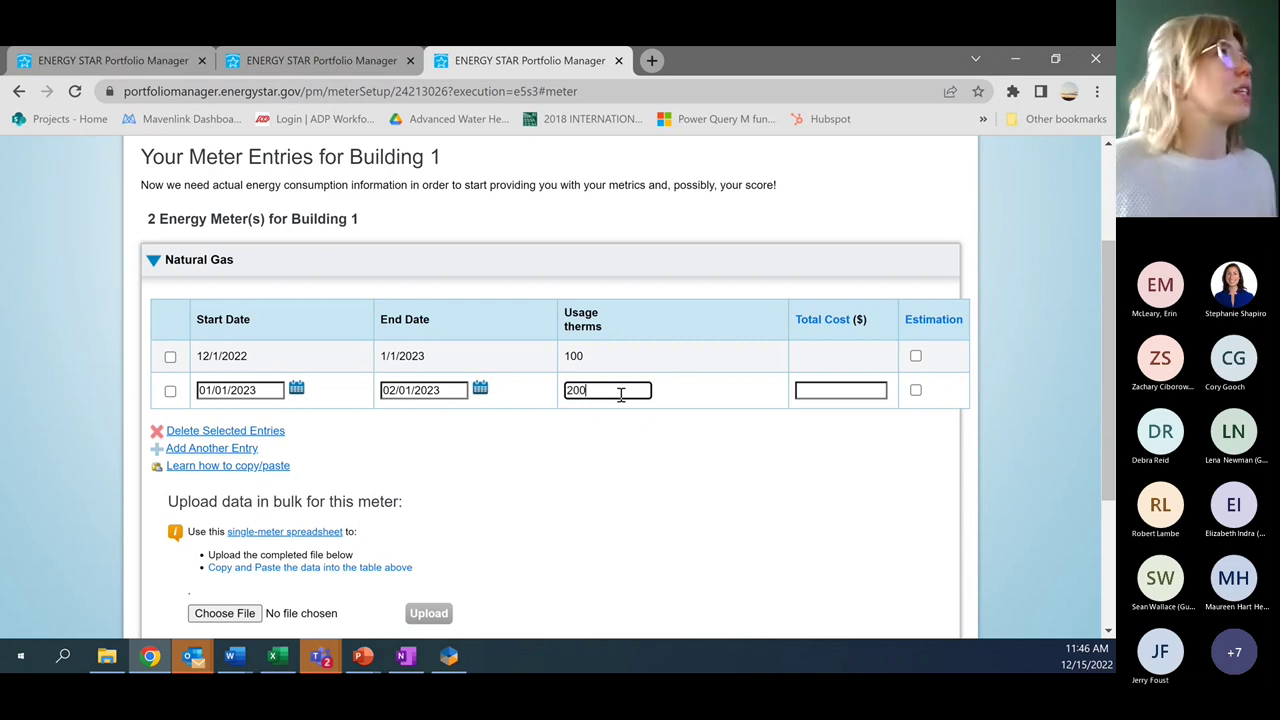
{"action": "left_click", "coordinate": [215, 452]}
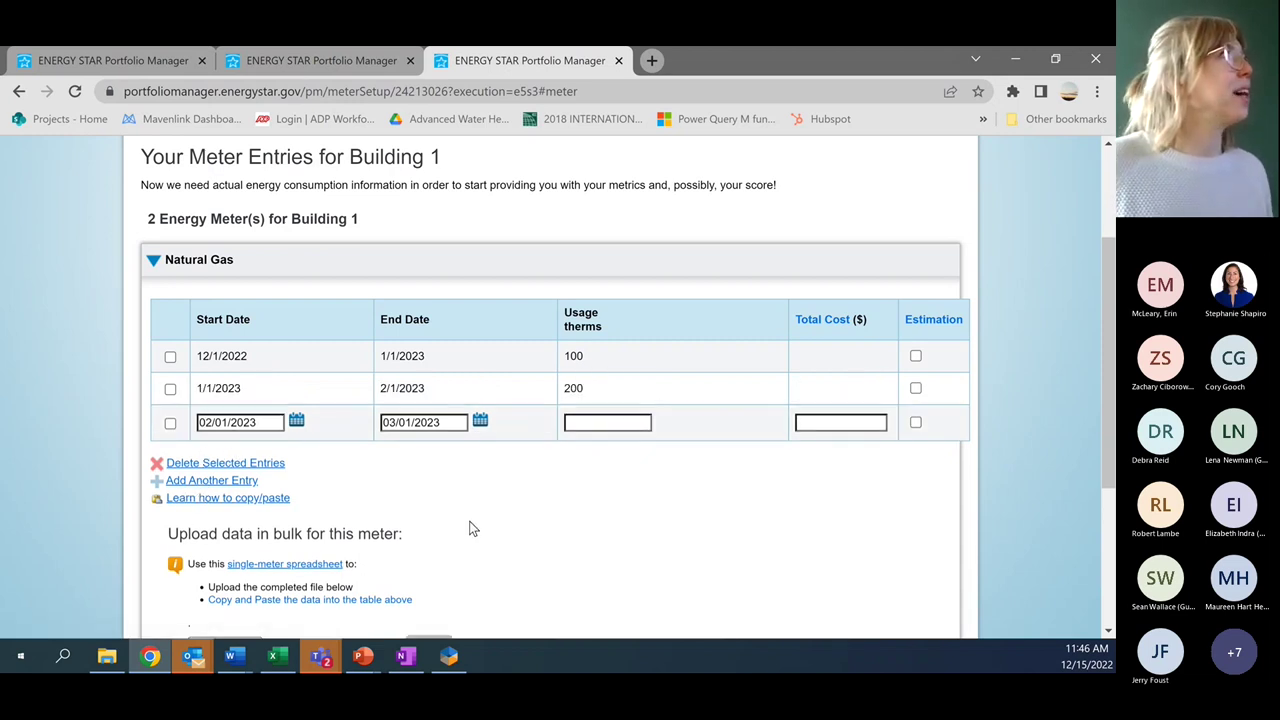
{"action": "scroll", "coordinate": [445, 480], "scroll_direction": "down", "scroll_amount": 1}
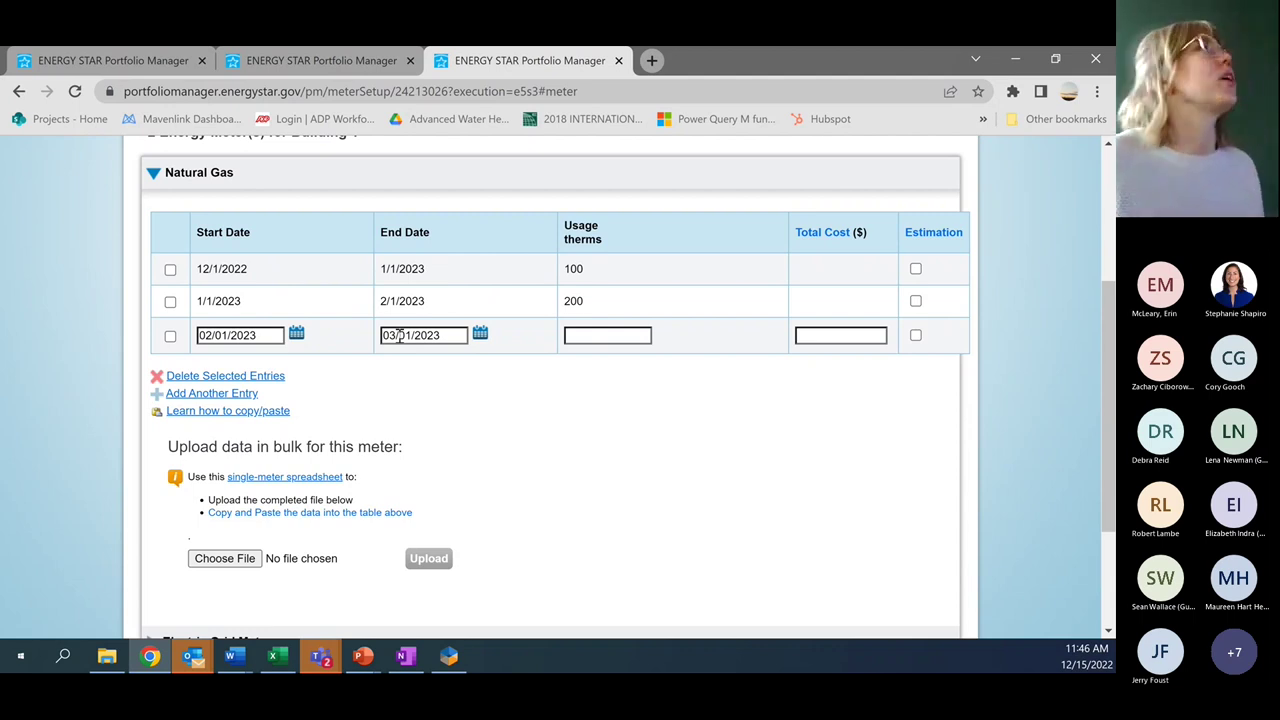
{"action": "left_click", "coordinate": [310, 477]}
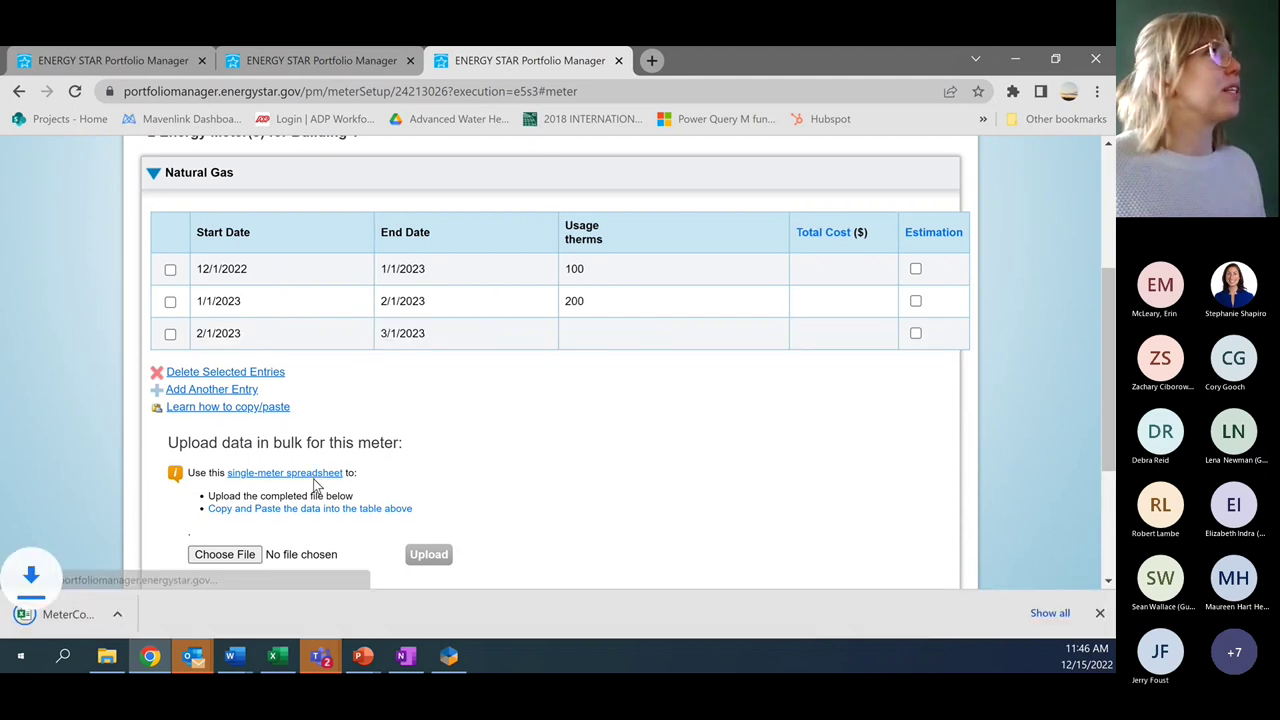
Step: Enable editing in the meter spreadsheet, set Estimation in E2 to No, and save
{"action": "left_click", "coordinate": [100, 615]}
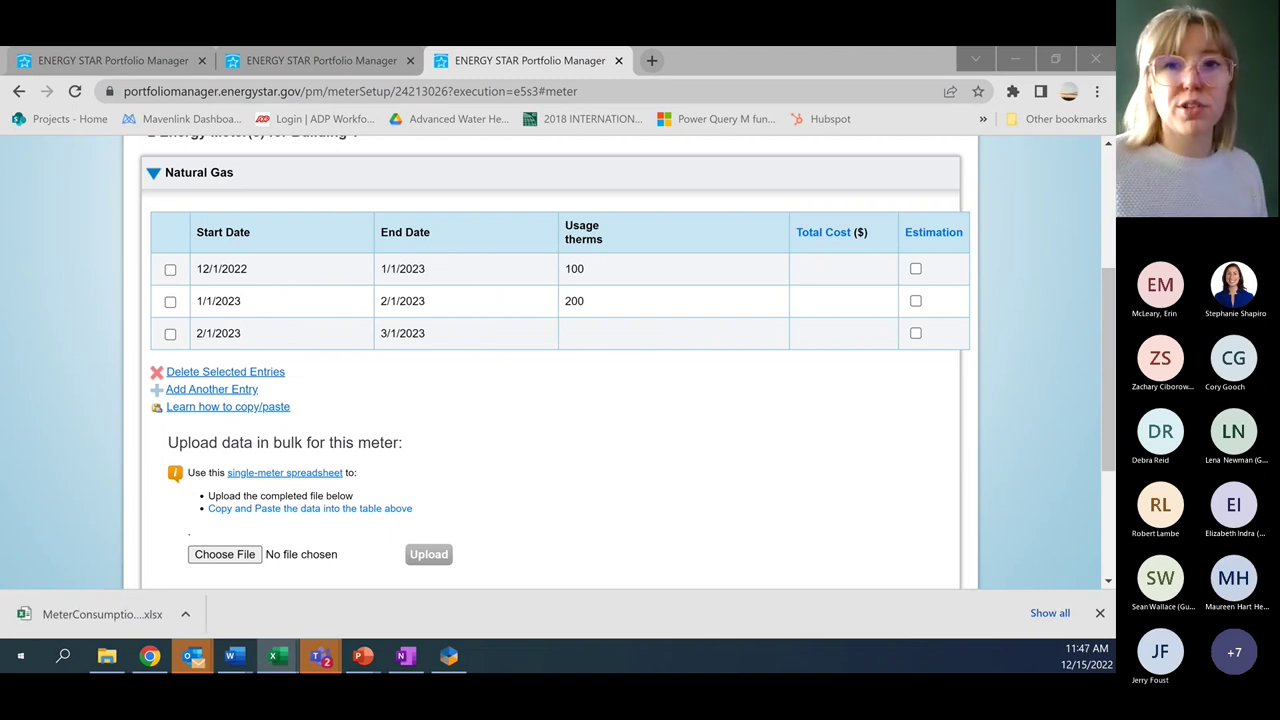
{"action": "left_click_drag", "start_coordinate": [773, 47], "coordinate": [533, 45]}
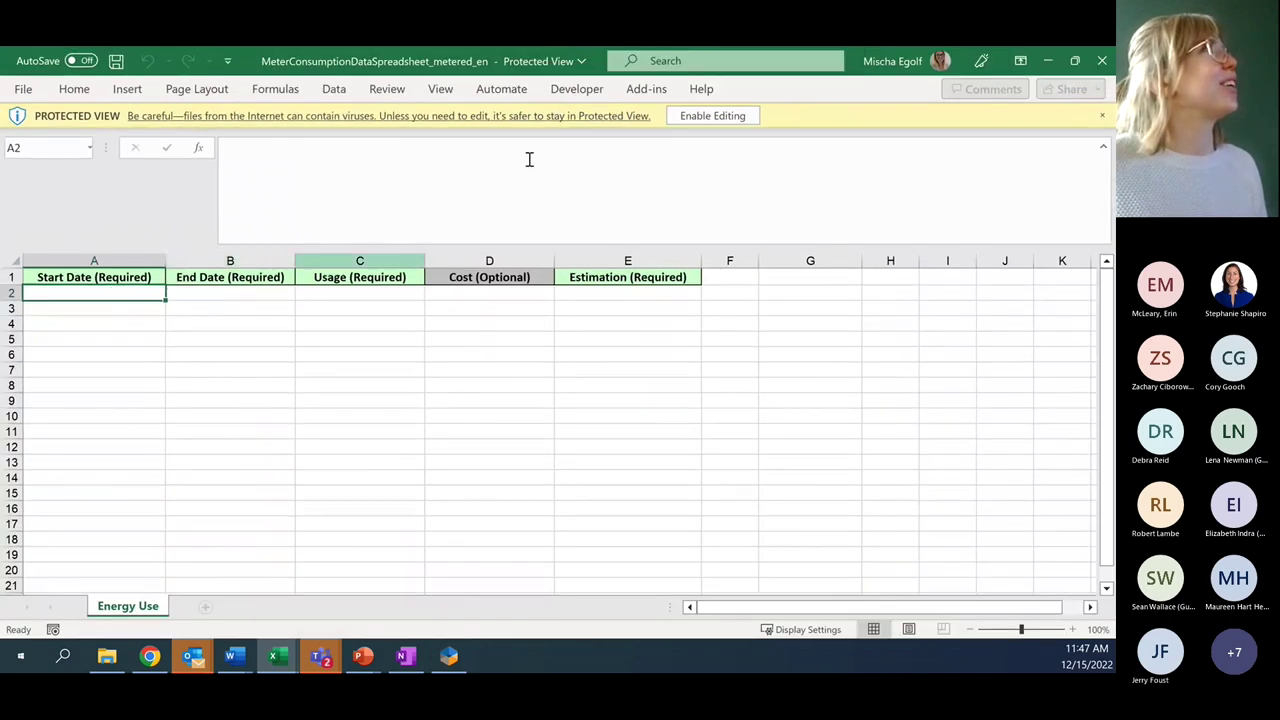
{"action": "left_click", "coordinate": [710, 116]}
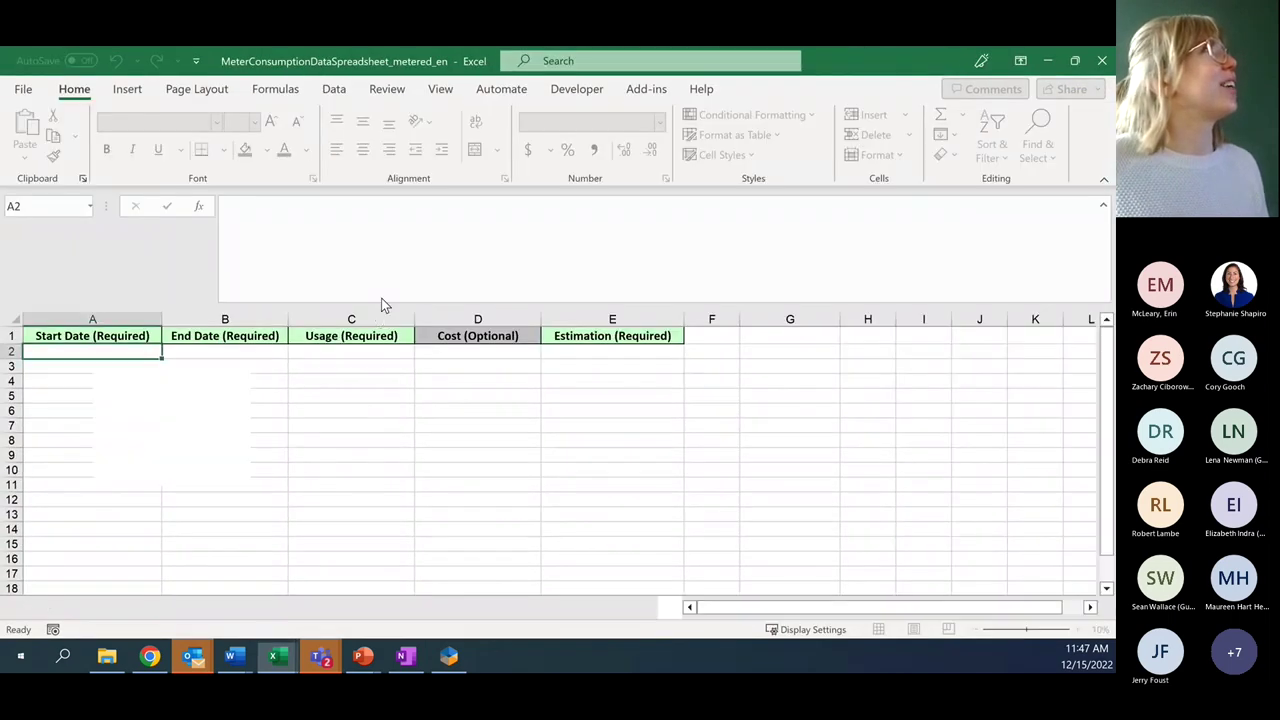
{"action": "left_click", "coordinate": [372, 354]}
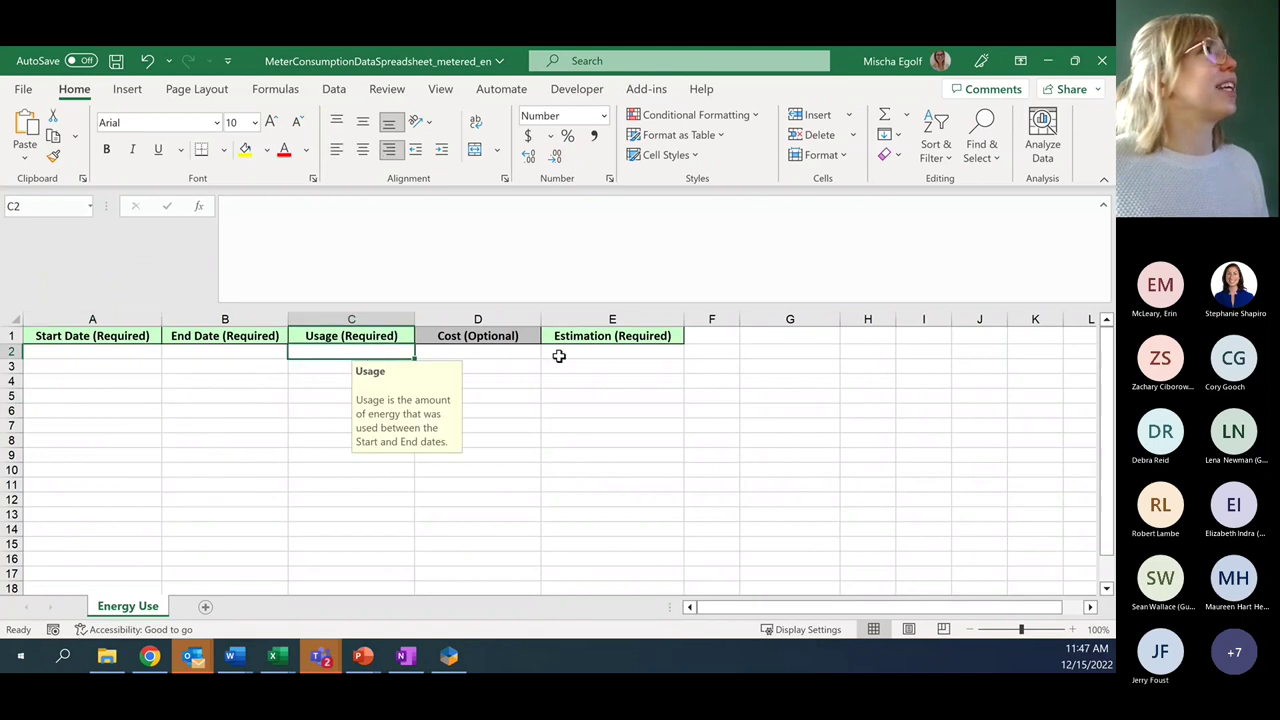
{"action": "left_click", "coordinate": [596, 352]}
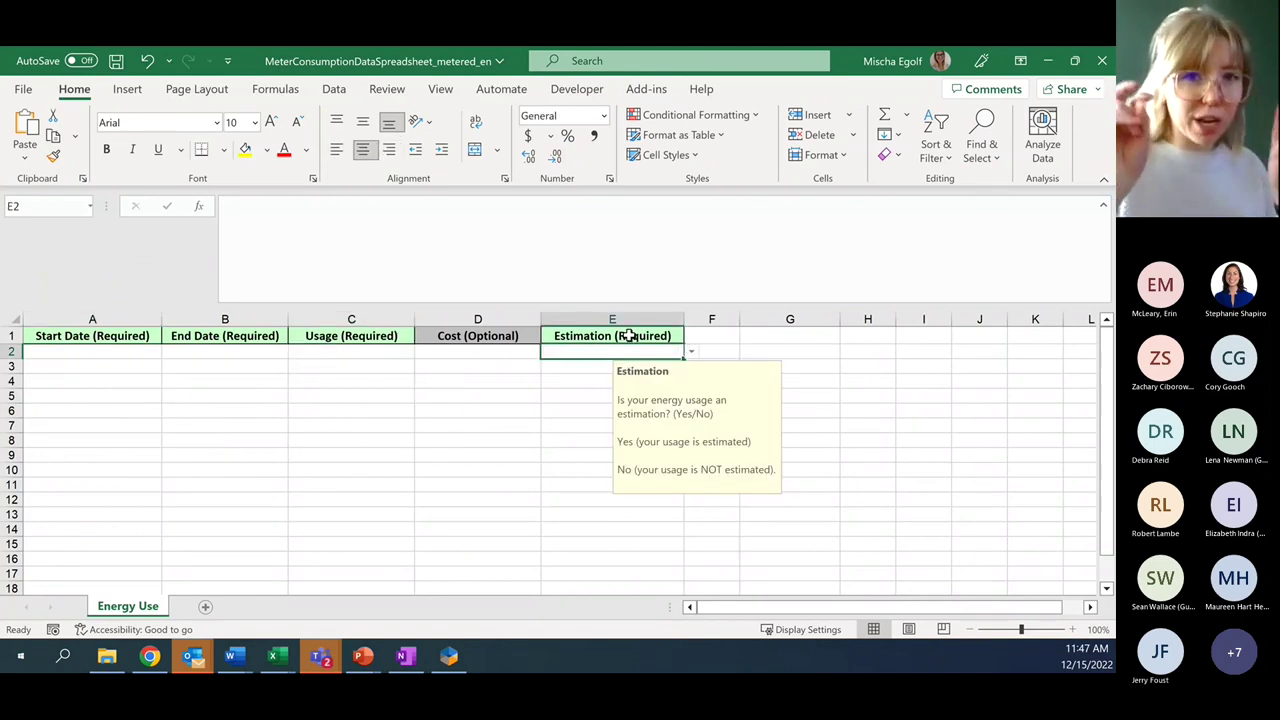
{"action": "left_click", "coordinate": [695, 355]}
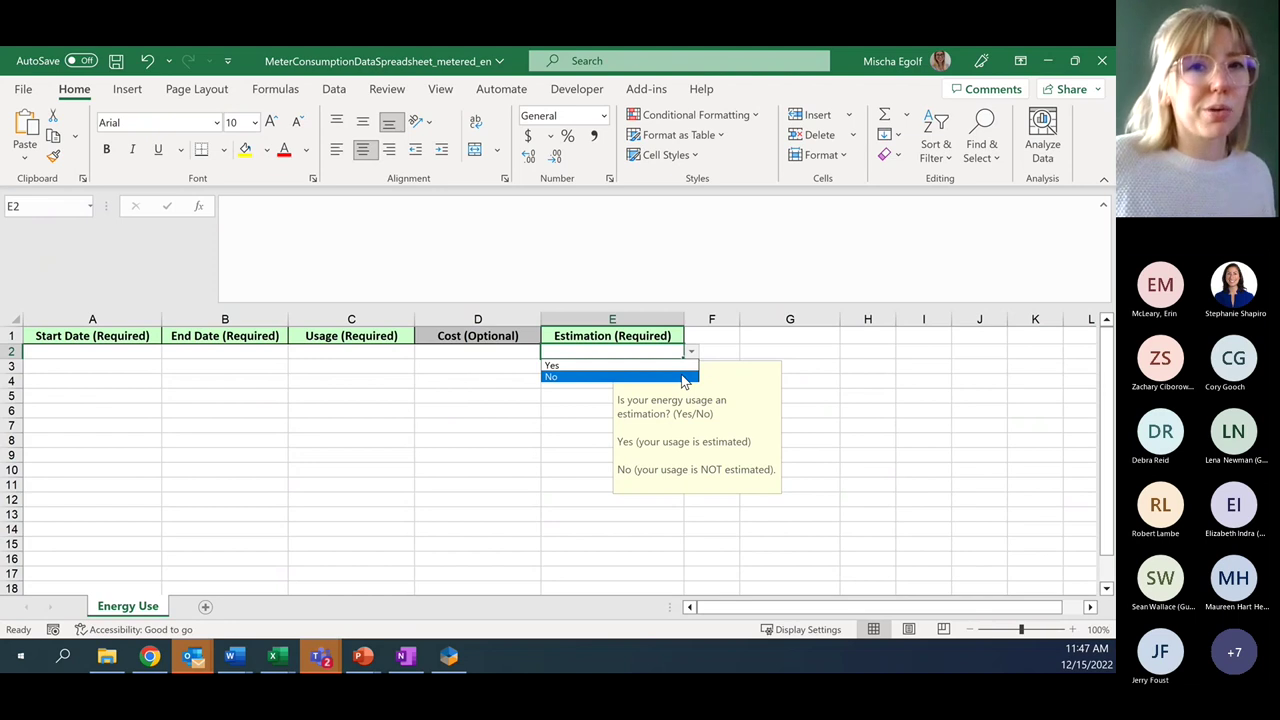
{"action": "left_click", "coordinate": [682, 378]}
{"action": "left_click", "coordinate": [355, 350]}
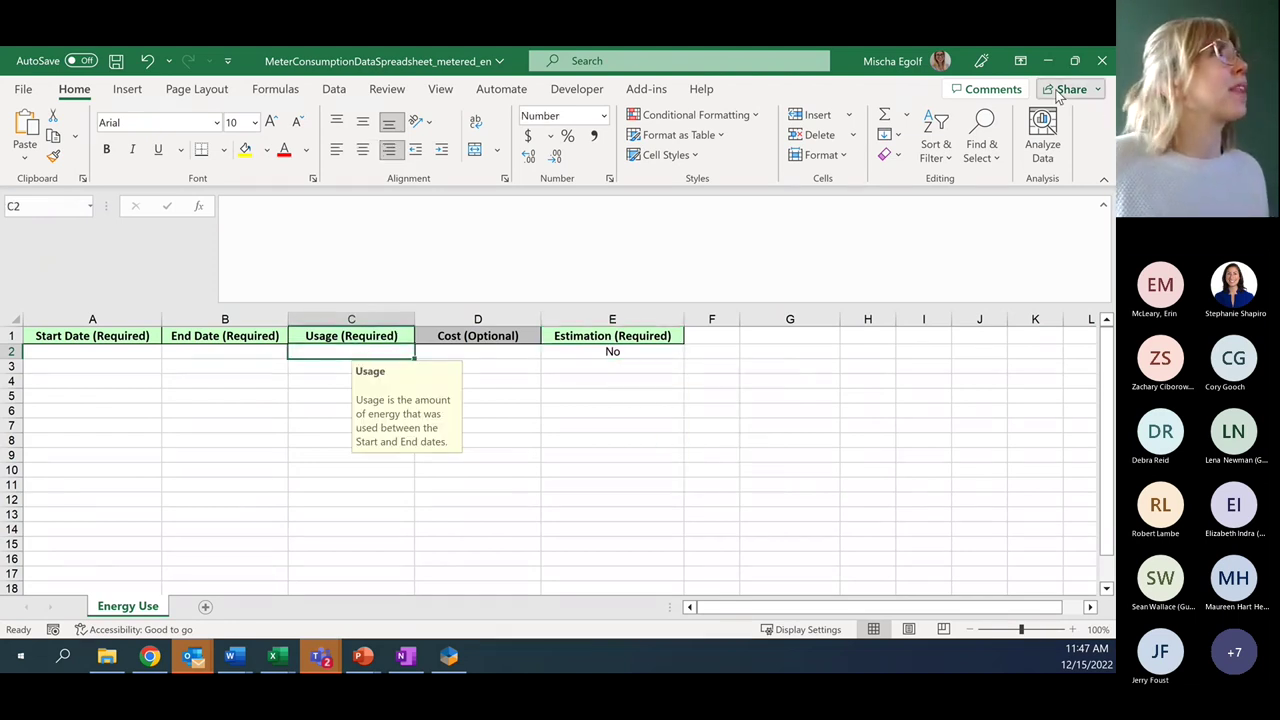
{"action": "left_click", "coordinate": [116, 61]}
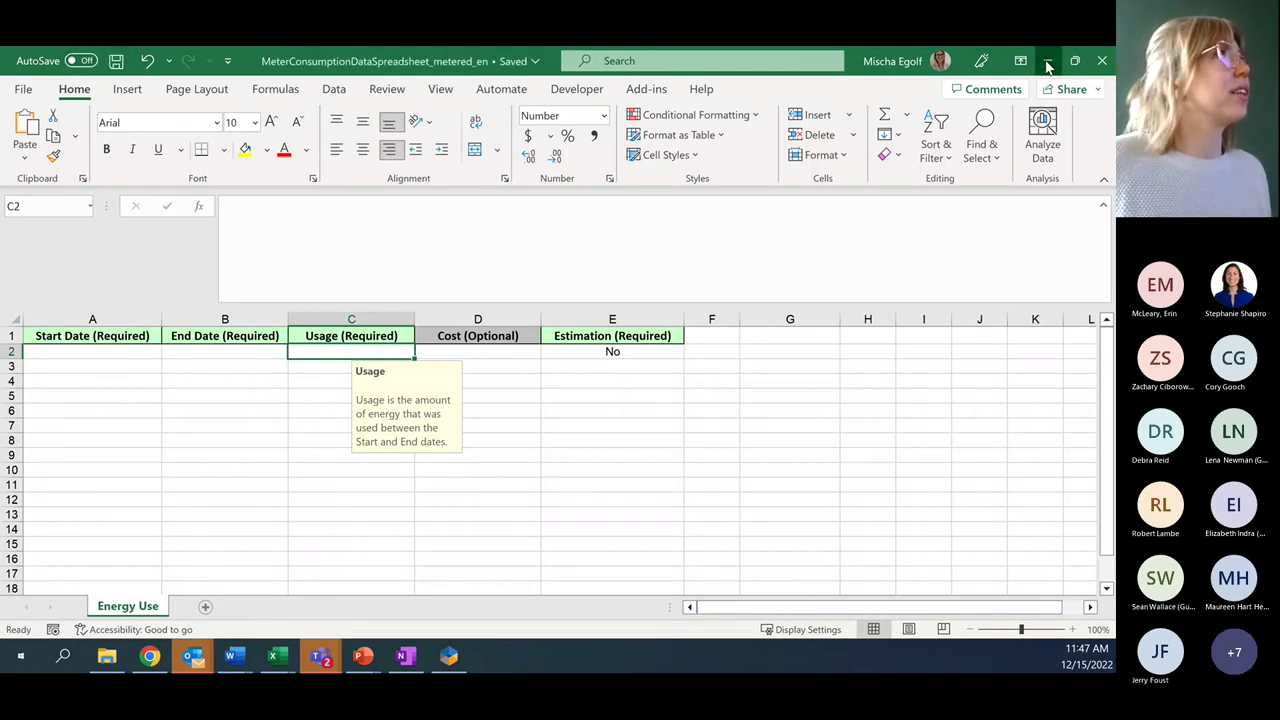
{"action": "left_click", "coordinate": [1048, 61]}
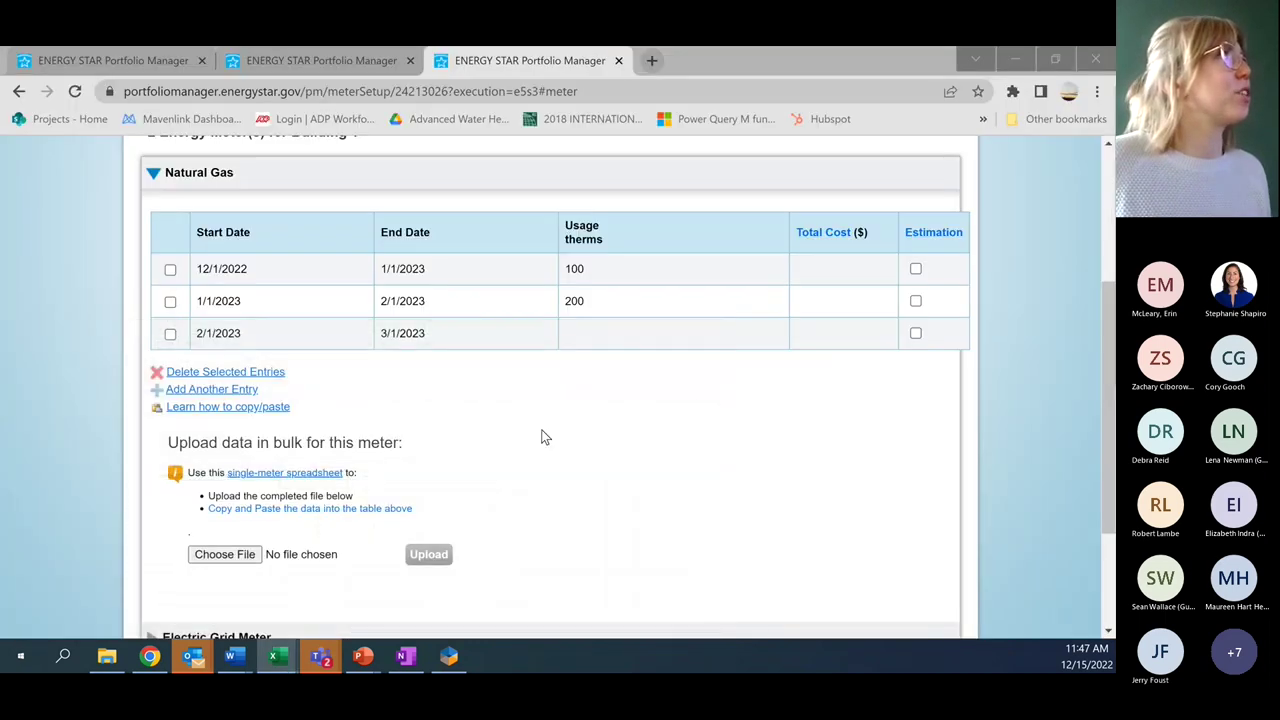
Step: Upload MeterConsumptionDataSpreadsheet_Gas from Downloads to the Natural Gas meter
{"action": "left_click", "coordinate": [202, 556]}
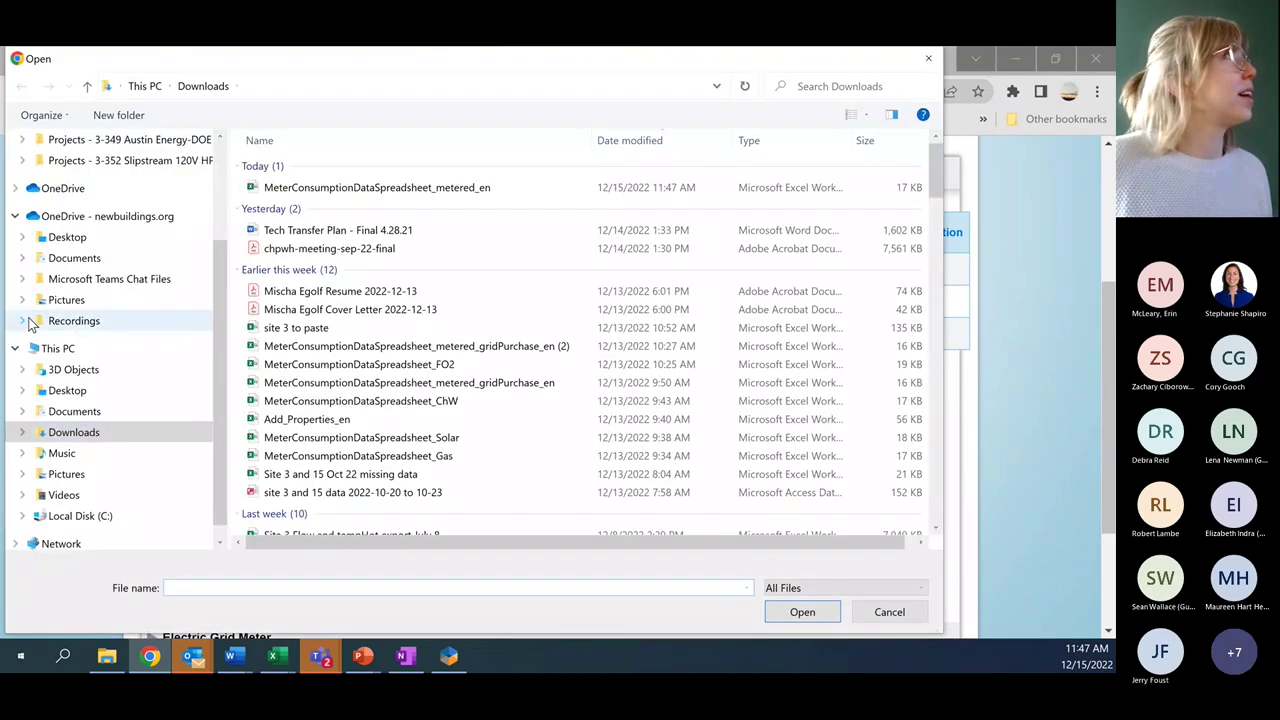
{"action": "left_click", "coordinate": [380, 190]}
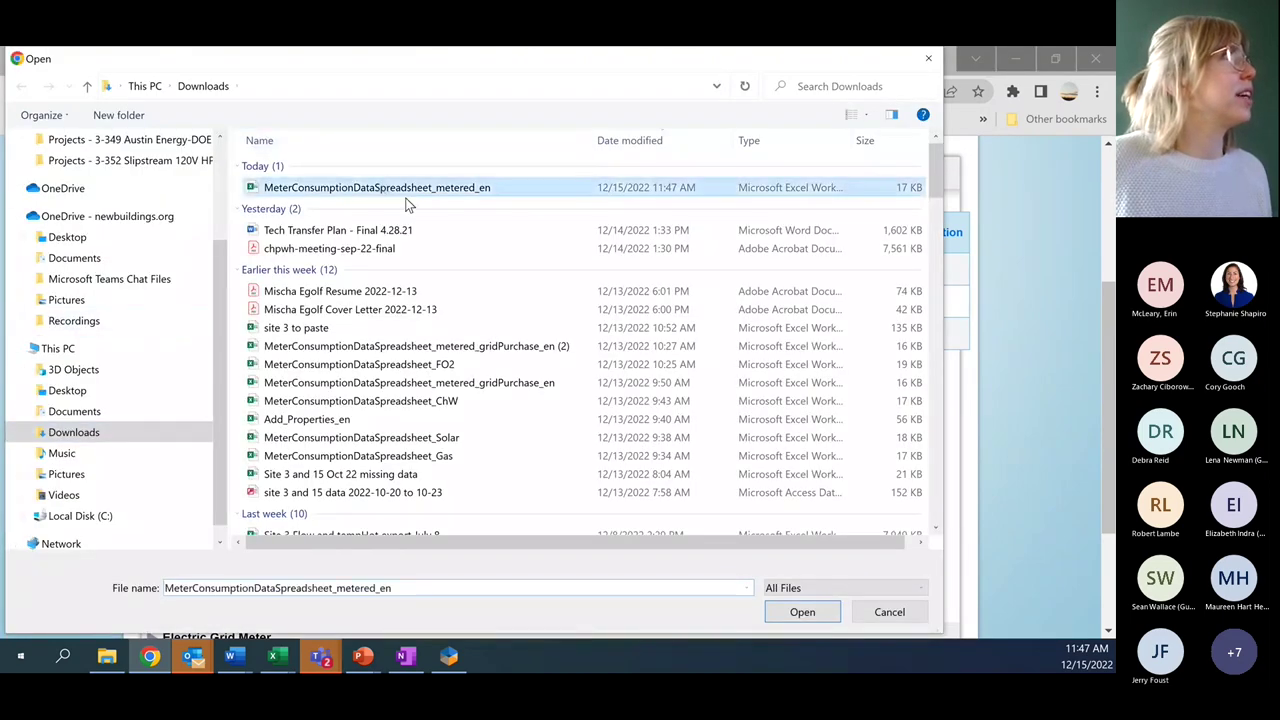
{"action": "left_click", "coordinate": [475, 388]}
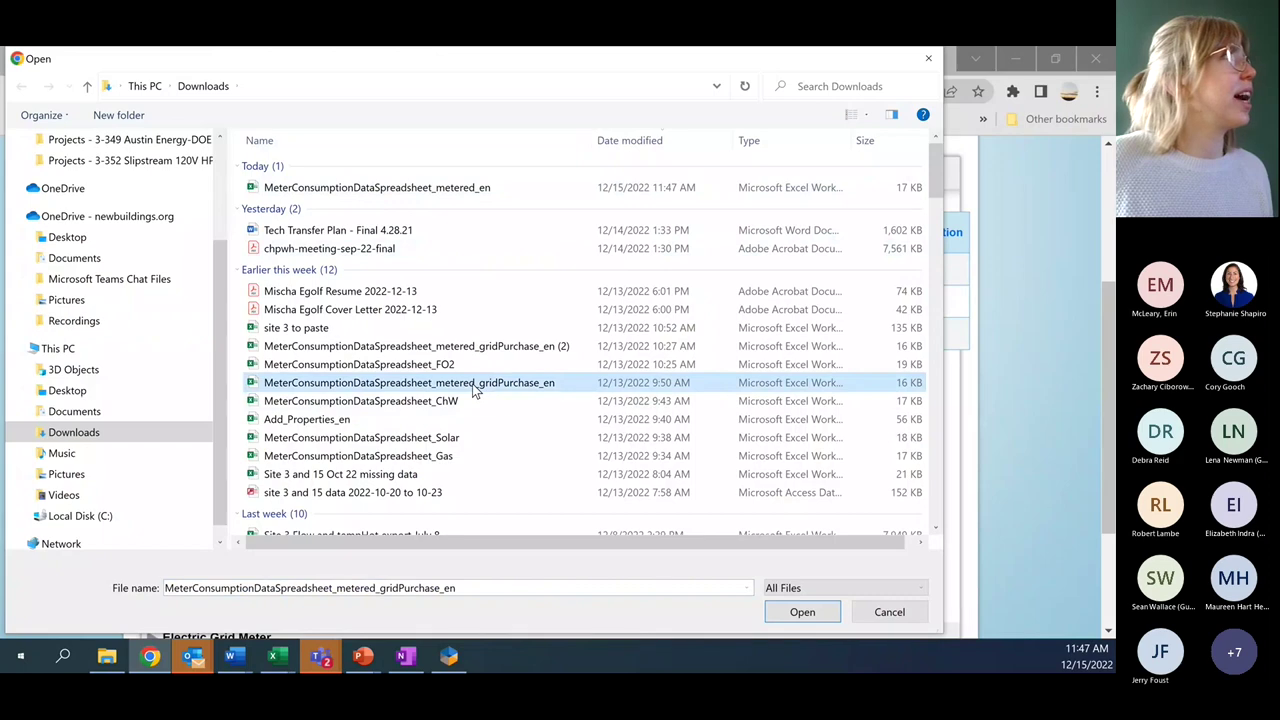
{"action": "left_click", "coordinate": [436, 458]}
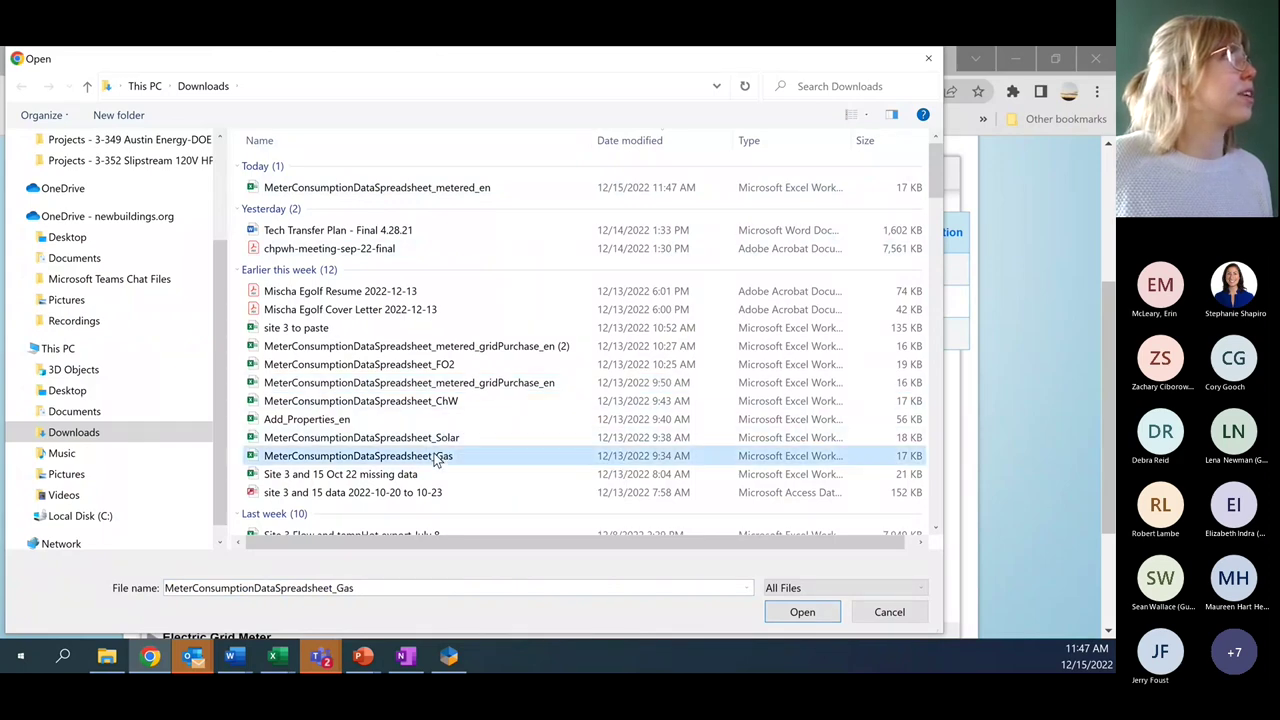
{"action": "left_click", "coordinate": [790, 610]}
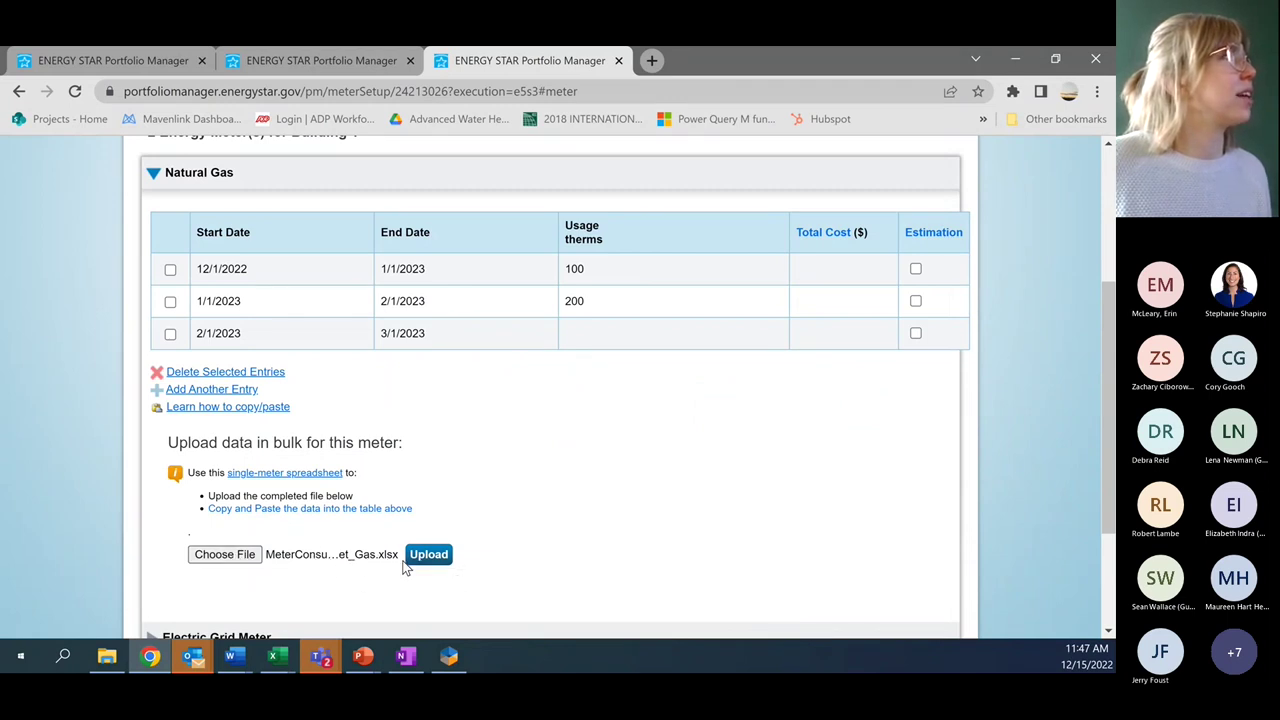
{"action": "left_click", "coordinate": [435, 557]}
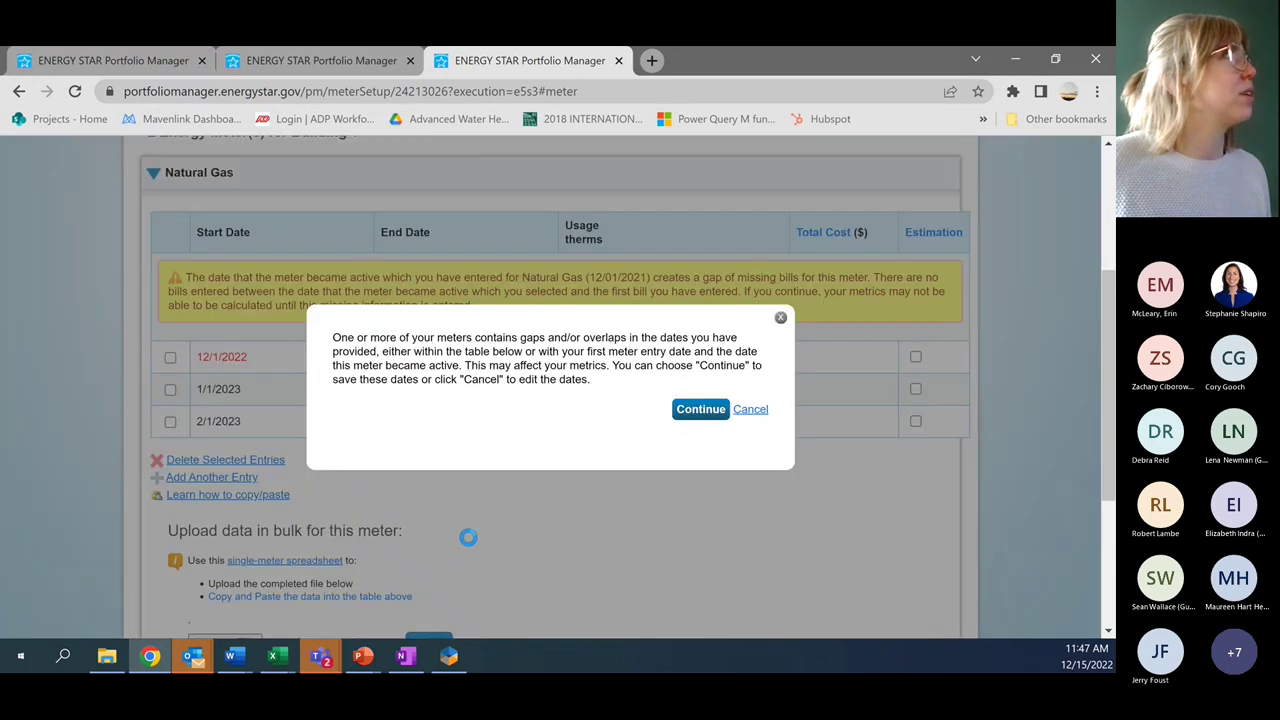
Step: Accept the date-gap warning and review the uploaded gas bills from 4/1/2021 to 4/27/2022
{"action": "left_click", "coordinate": [684, 418]}
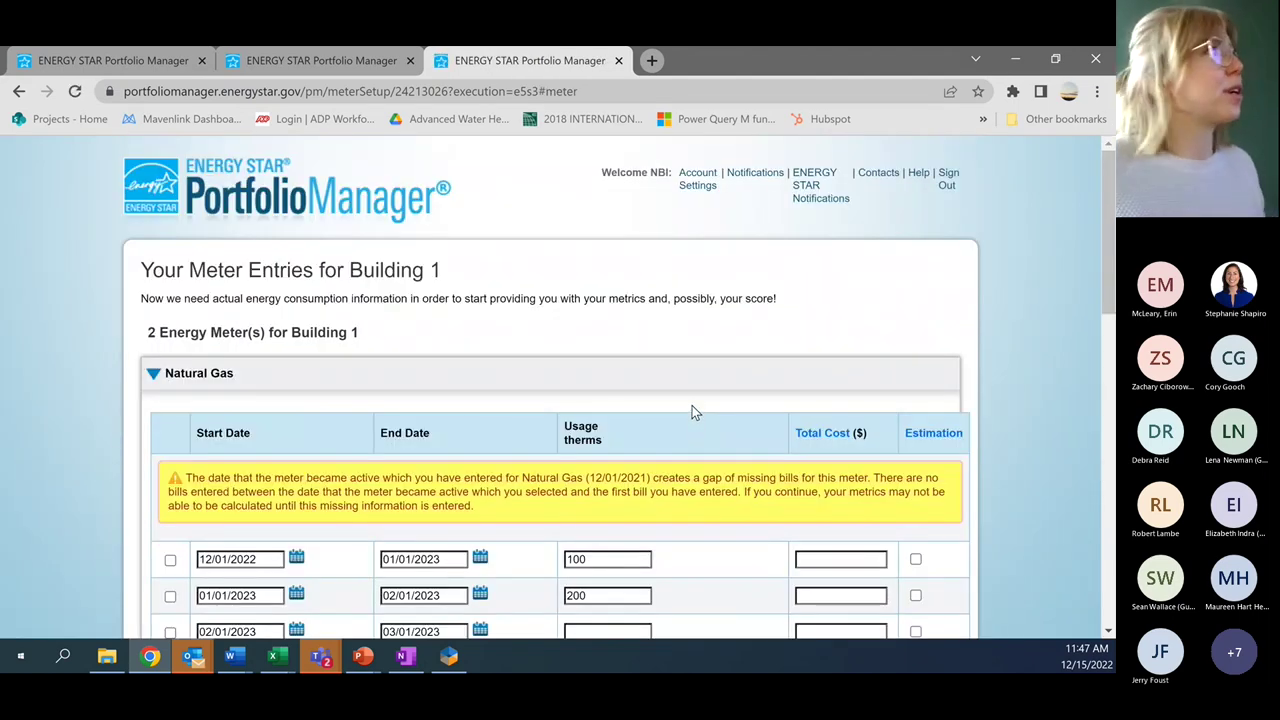
{"action": "scroll", "coordinate": [692, 405], "scroll_direction": "down", "scroll_amount": 2}
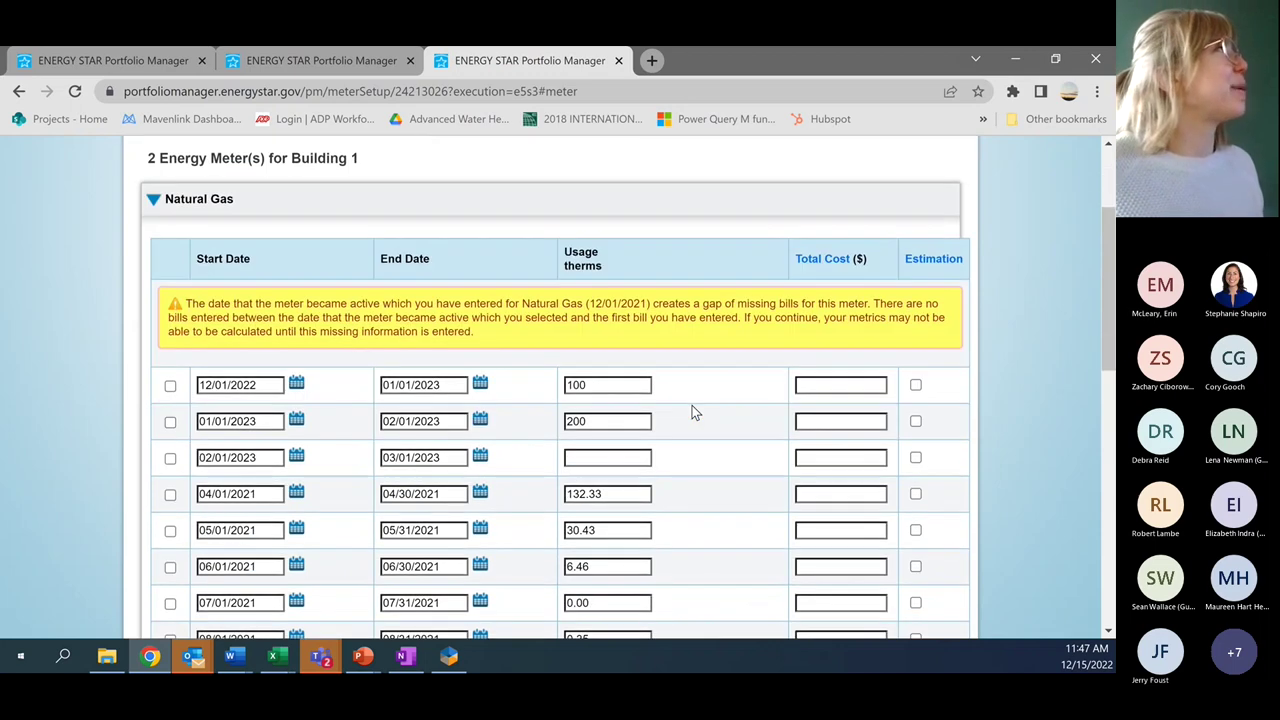
{"action": "scroll", "coordinate": [695, 413], "scroll_direction": "down", "scroll_amount": 3}
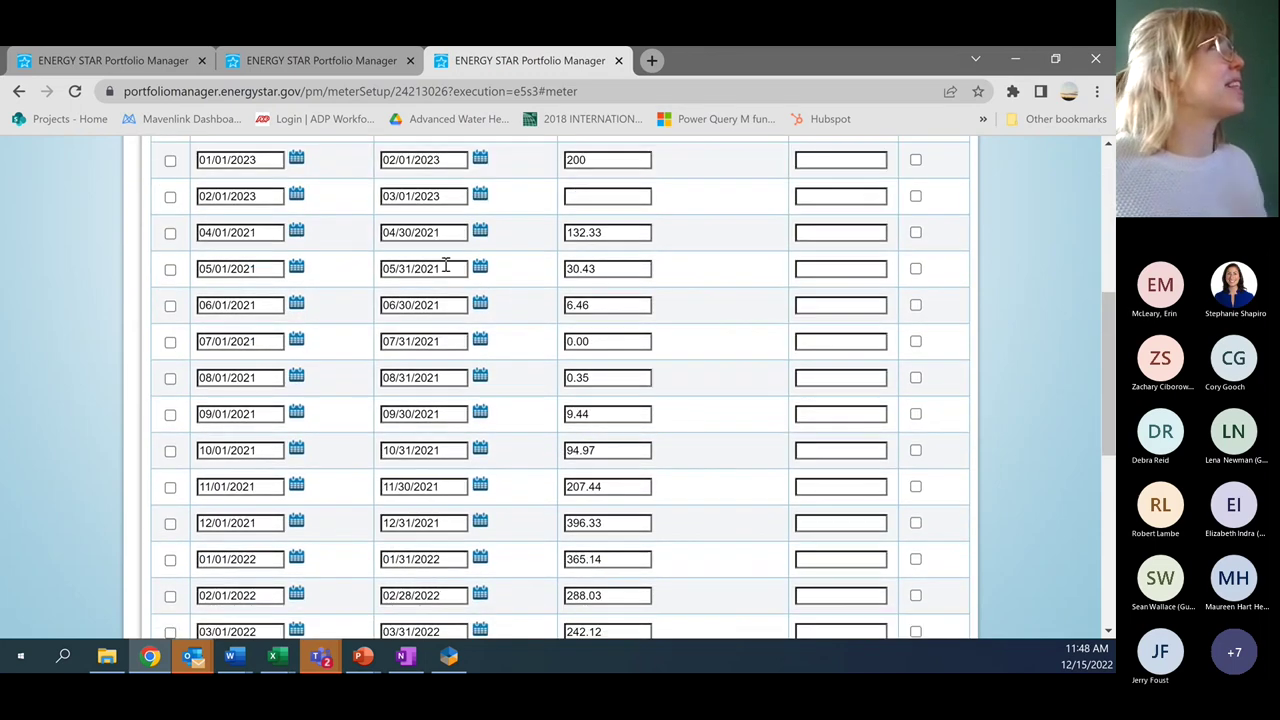
{"action": "scroll", "coordinate": [383, 338], "scroll_direction": "down", "scroll_amount": 2}
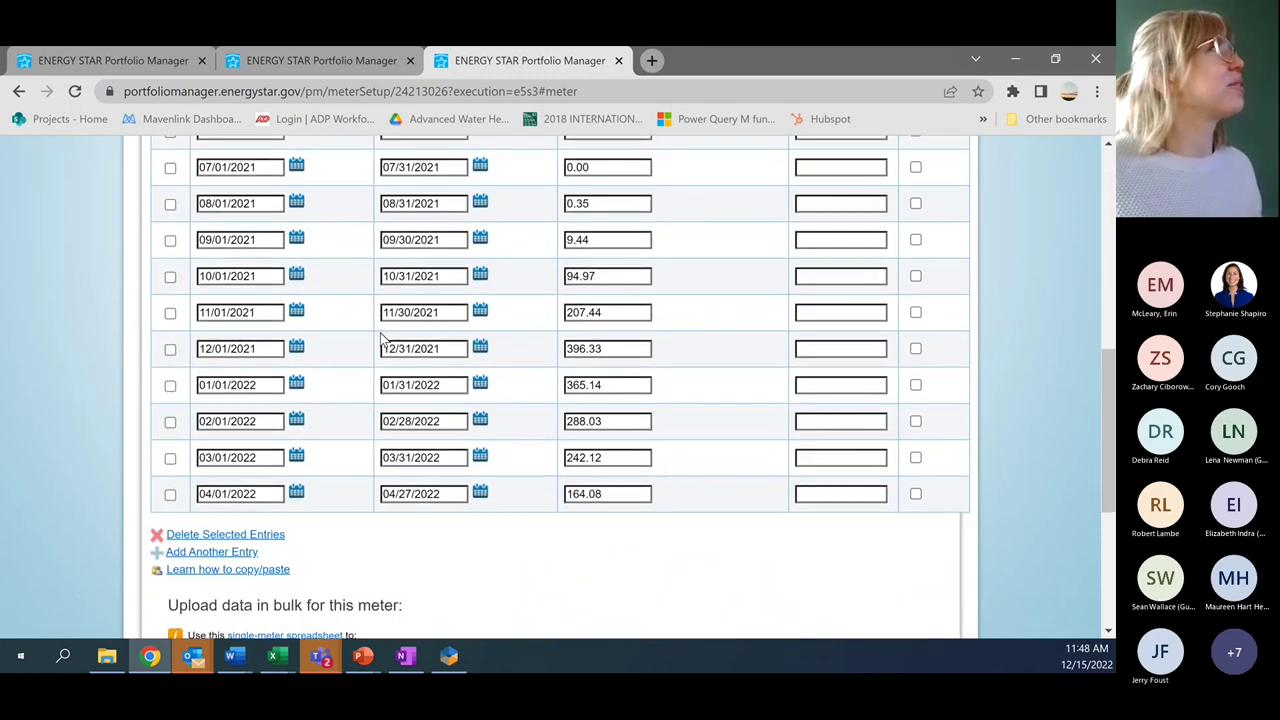
{"action": "scroll", "coordinate": [383, 338], "scroll_direction": "up", "scroll_amount": 3}
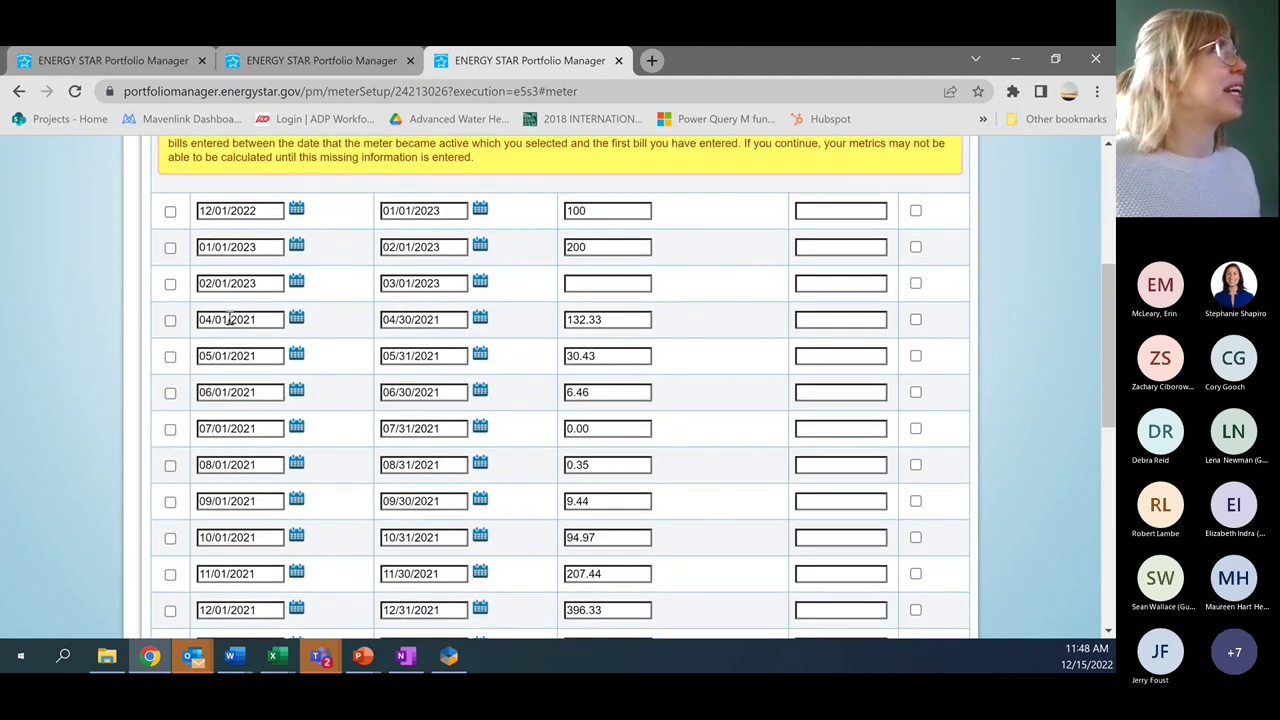
{"action": "scroll", "coordinate": [245, 318], "scroll_direction": "down", "scroll_amount": 3}
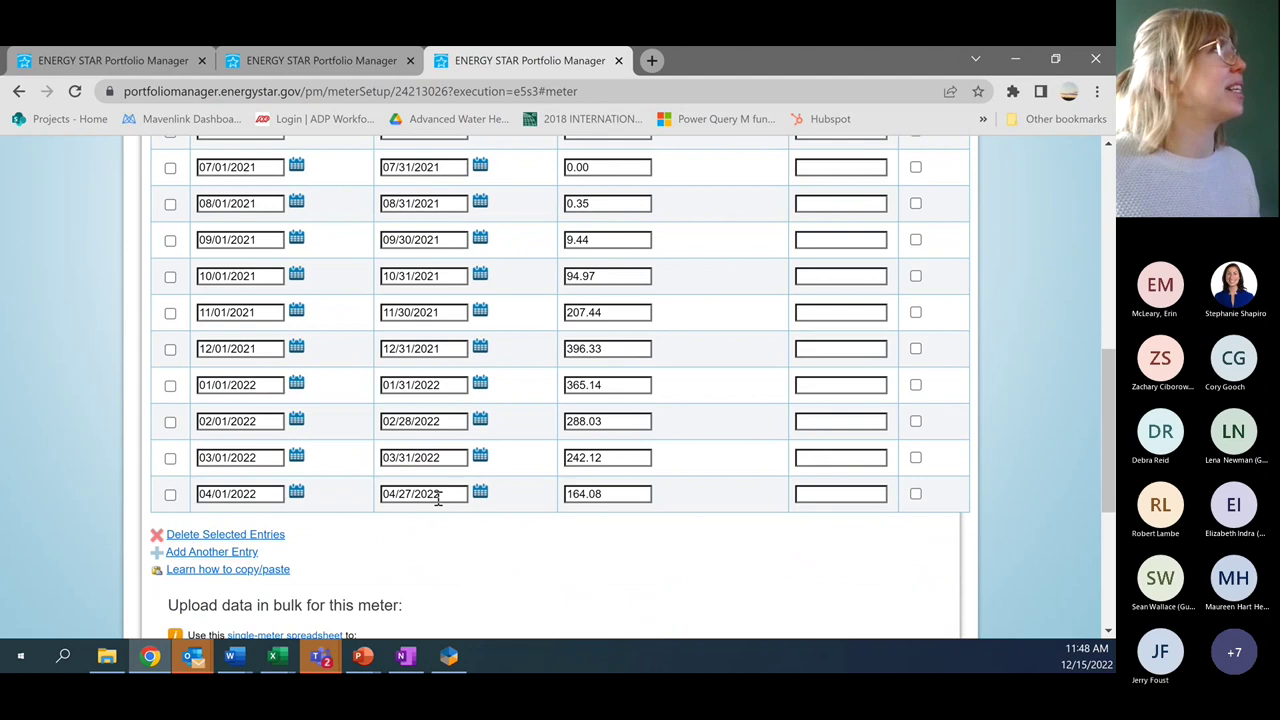
{"action": "scroll", "coordinate": [440, 497], "scroll_direction": "up", "scroll_amount": 5}
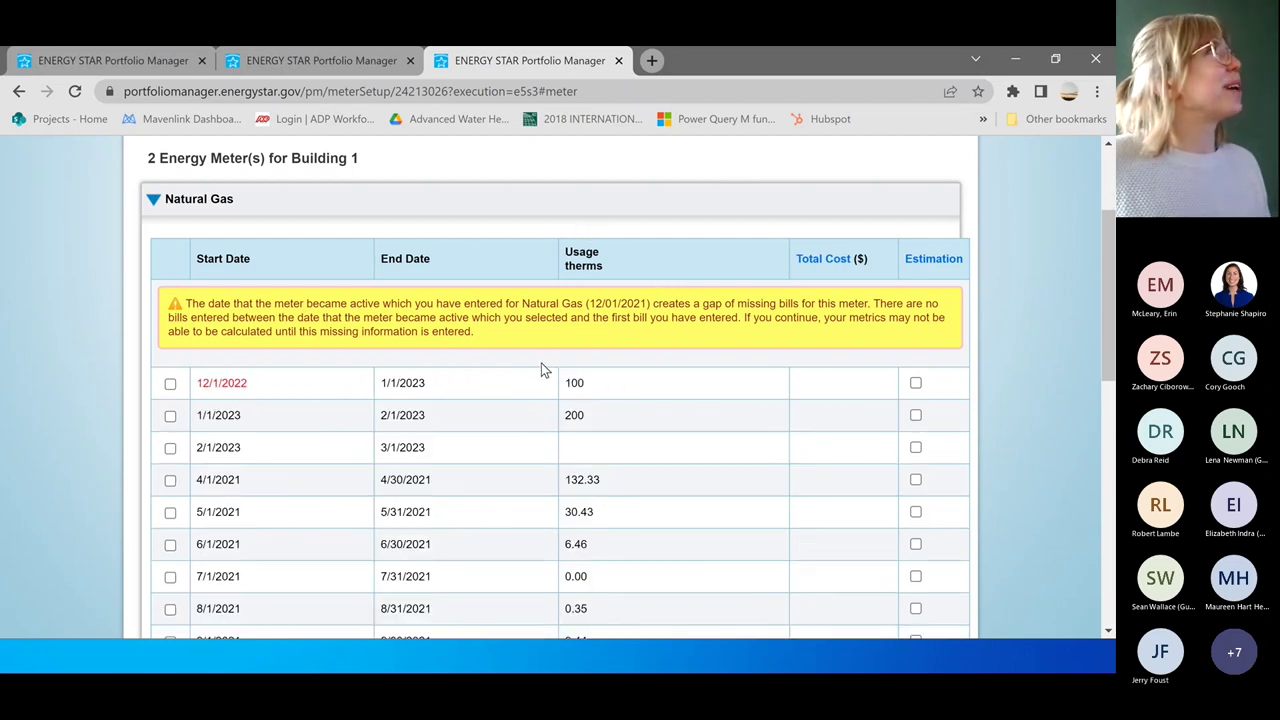
{"action": "scroll", "coordinate": [555, 433], "scroll_direction": "down", "scroll_amount": 2}
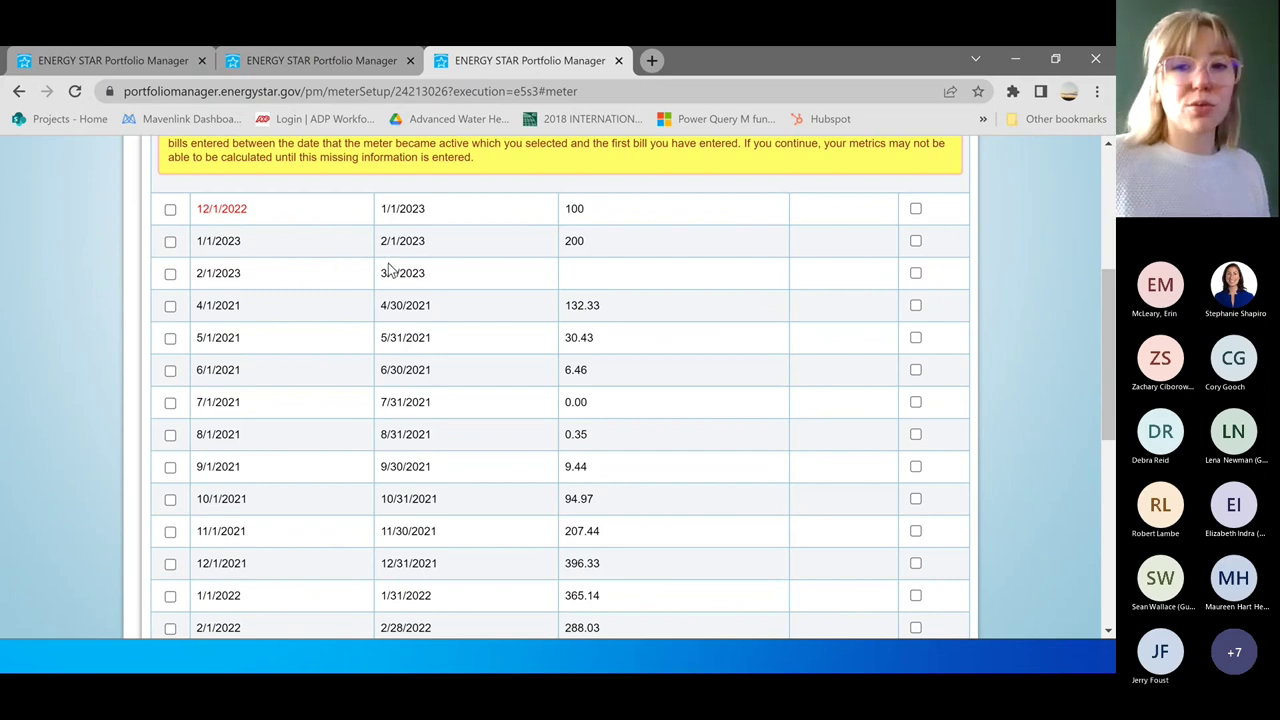
{"action": "scroll", "coordinate": [857, 410], "scroll_direction": "down", "scroll_amount": 6}
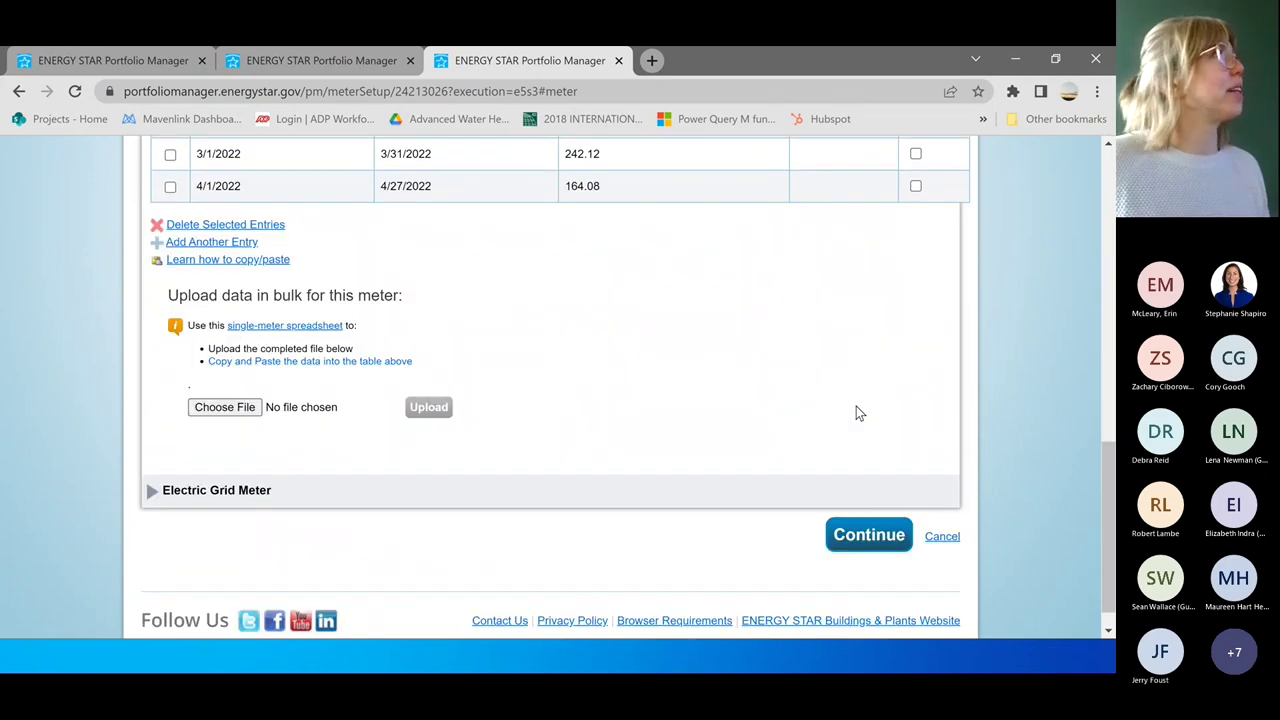
Step: Fill the empty Feb–Mar 2023 natural gas usage with 200 and save the bills despite date gaps
{"action": "left_click", "coordinate": [868, 505]}
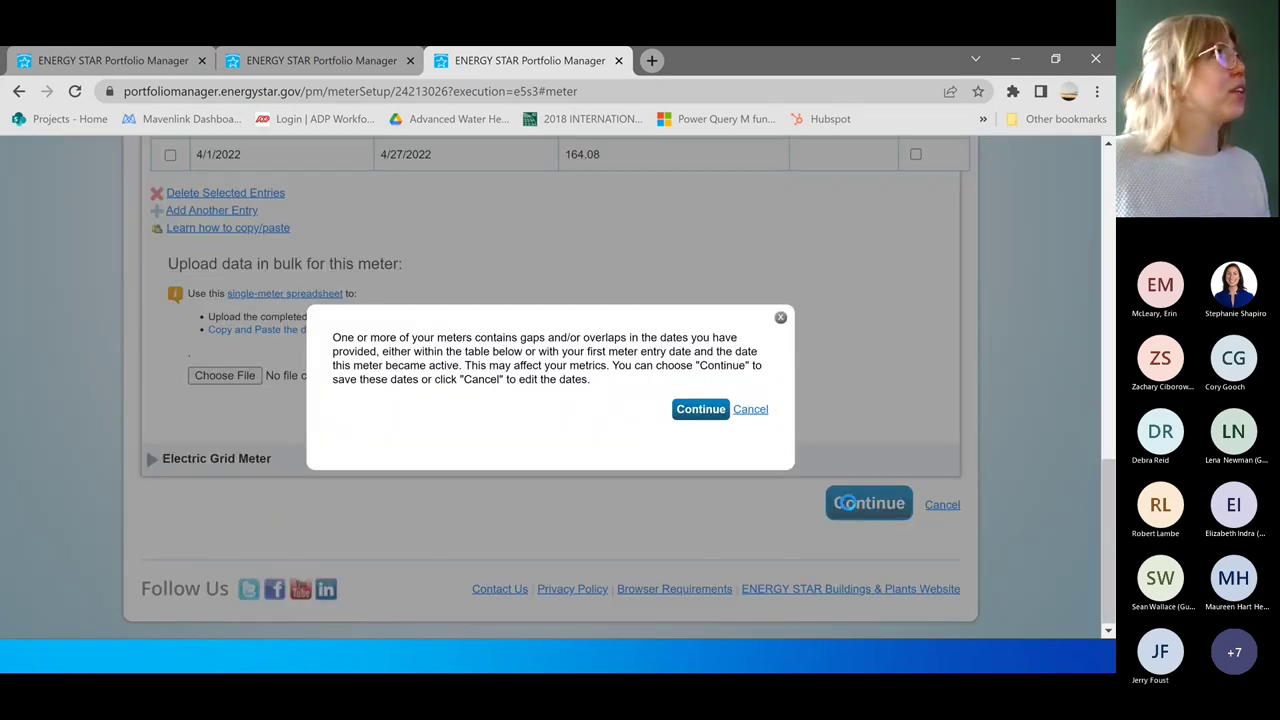
{"action": "left_click", "coordinate": [698, 410]}
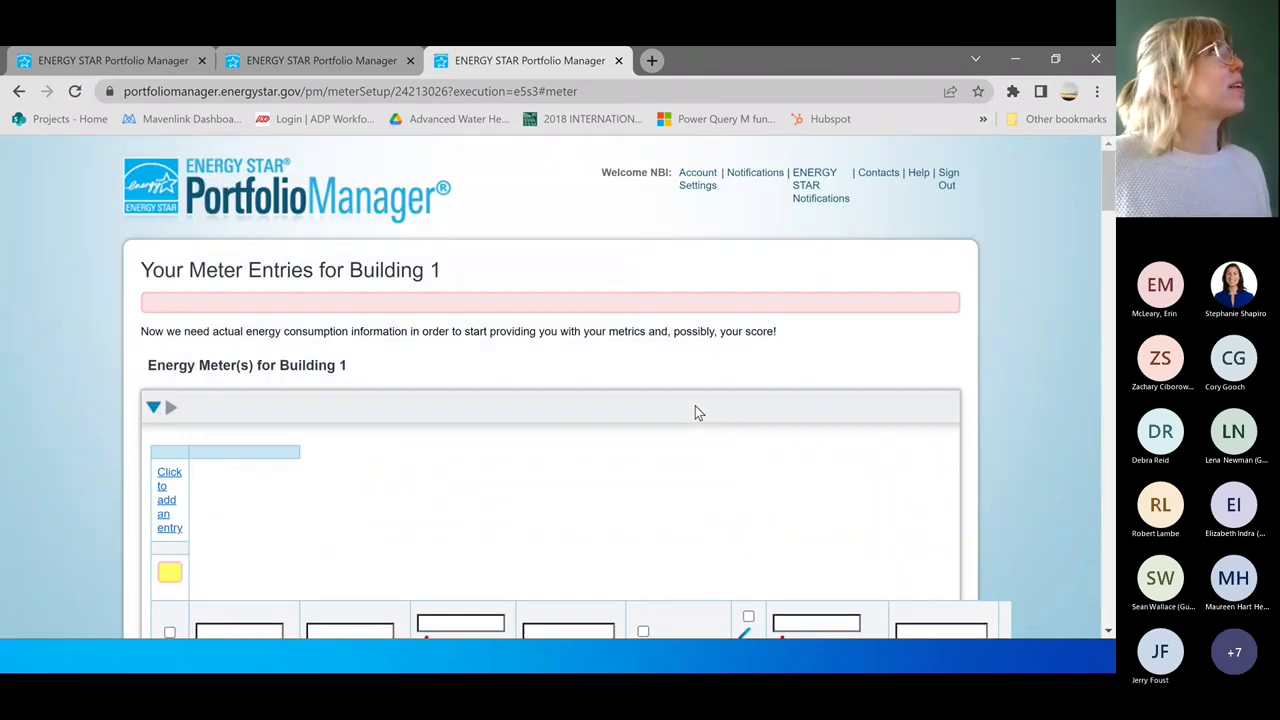
{"action": "scroll", "coordinate": [665, 372], "scroll_direction": "down", "scroll_amount": 3}
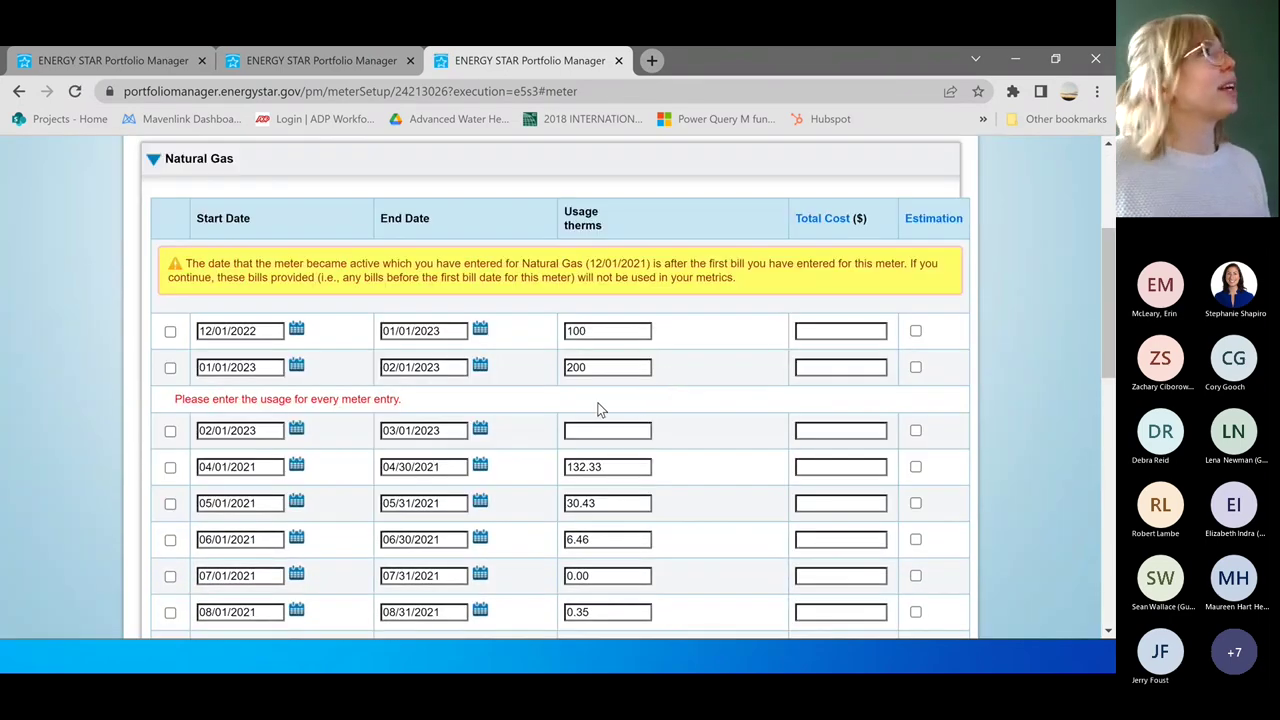
{"action": "left_click", "coordinate": [595, 427]}
{"action": "type", "text": "200"}
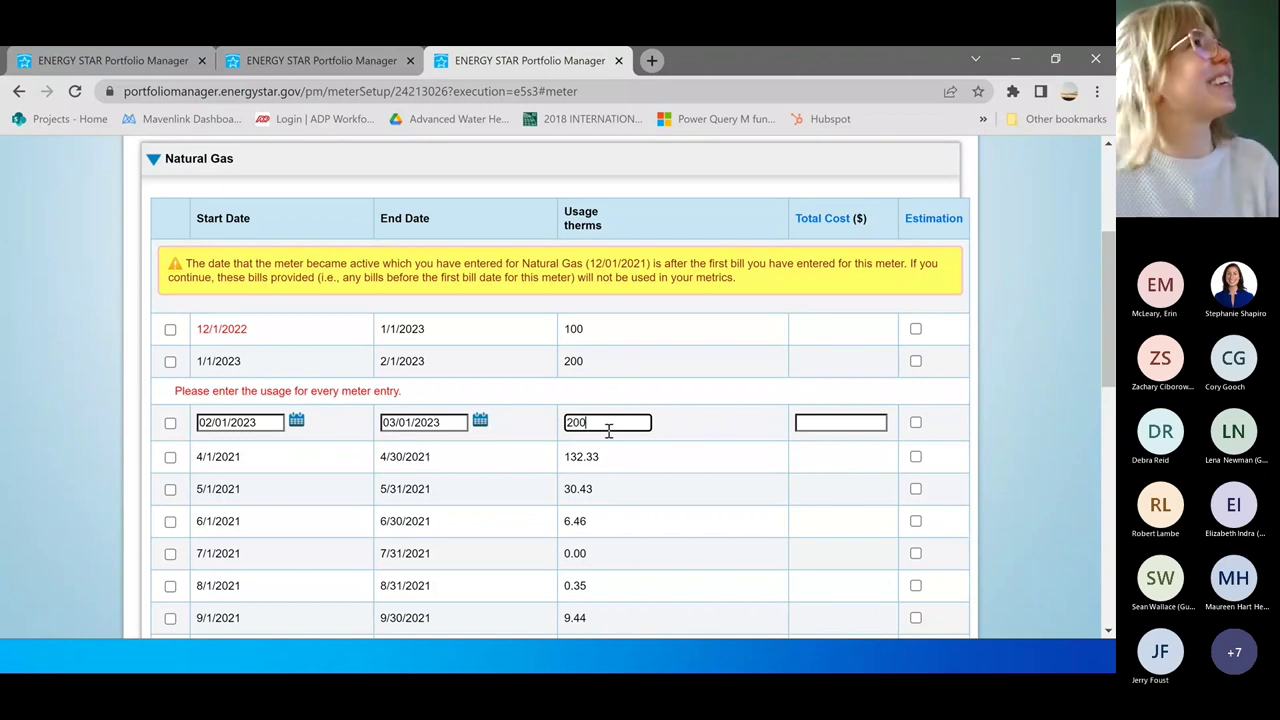
{"action": "scroll", "coordinate": [680, 440], "scroll_direction": "down", "scroll_amount": 7}
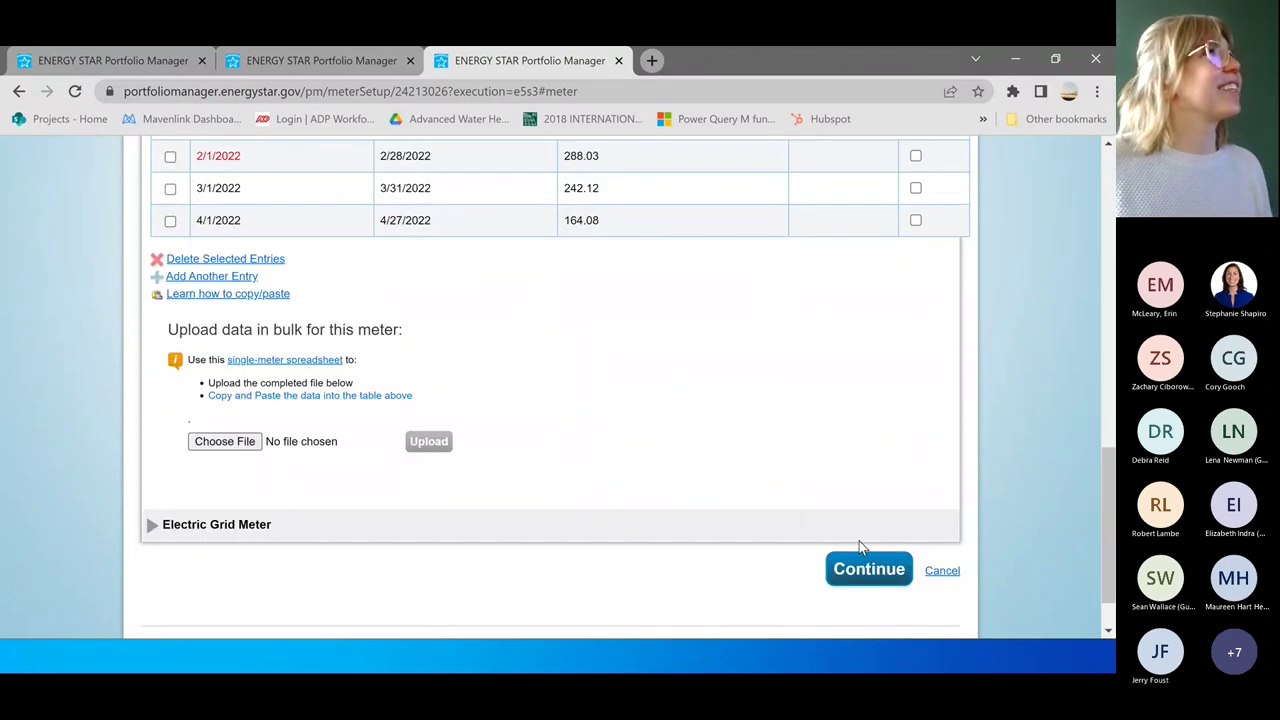
{"action": "left_click", "coordinate": [862, 578]}
{"action": "left_click", "coordinate": [690, 406]}
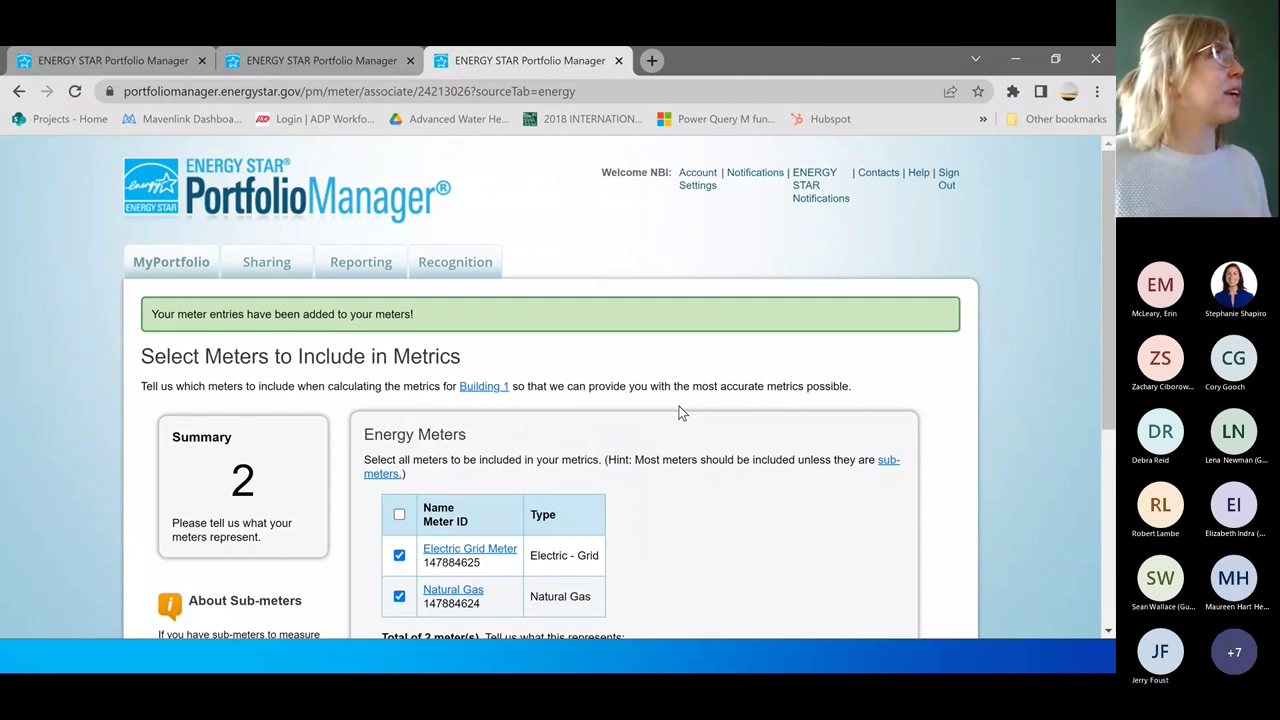
Step: Keep both meters checked, mark them as Building 1's total energy consumption, and apply
{"action": "scroll", "coordinate": [679, 404], "scroll_direction": "down", "scroll_amount": 2}
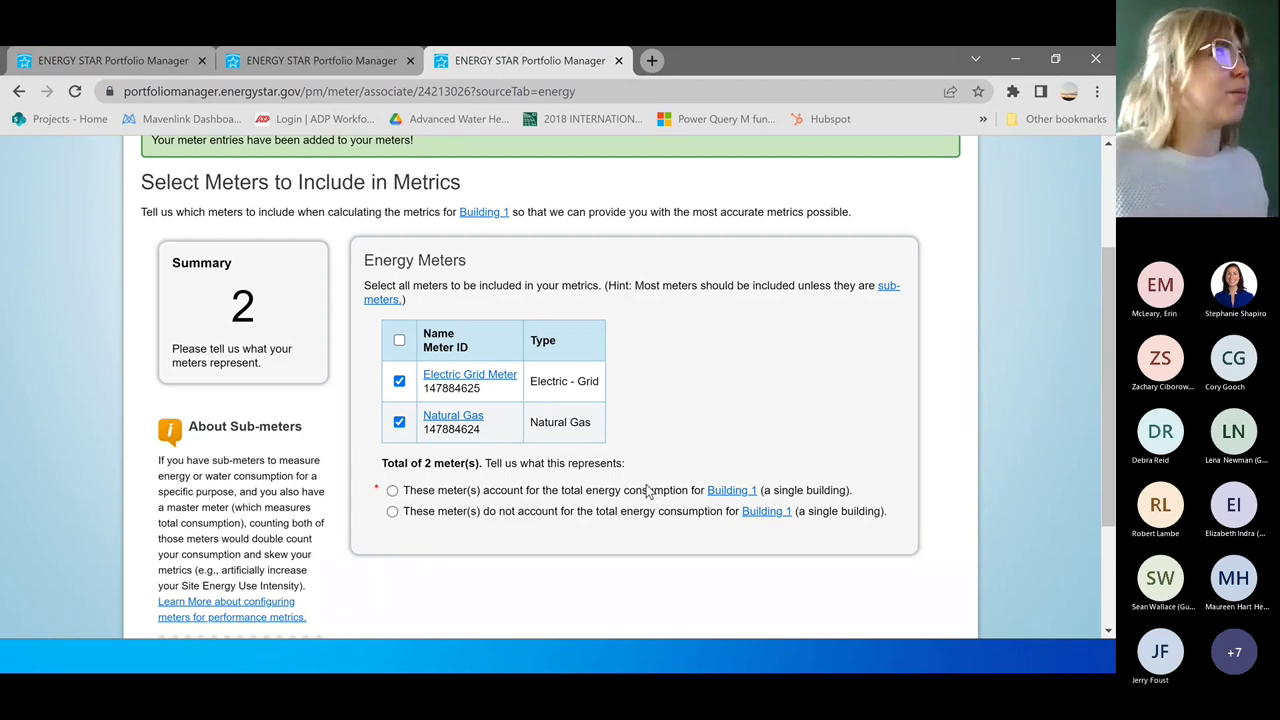
{"action": "left_click", "coordinate": [392, 491]}
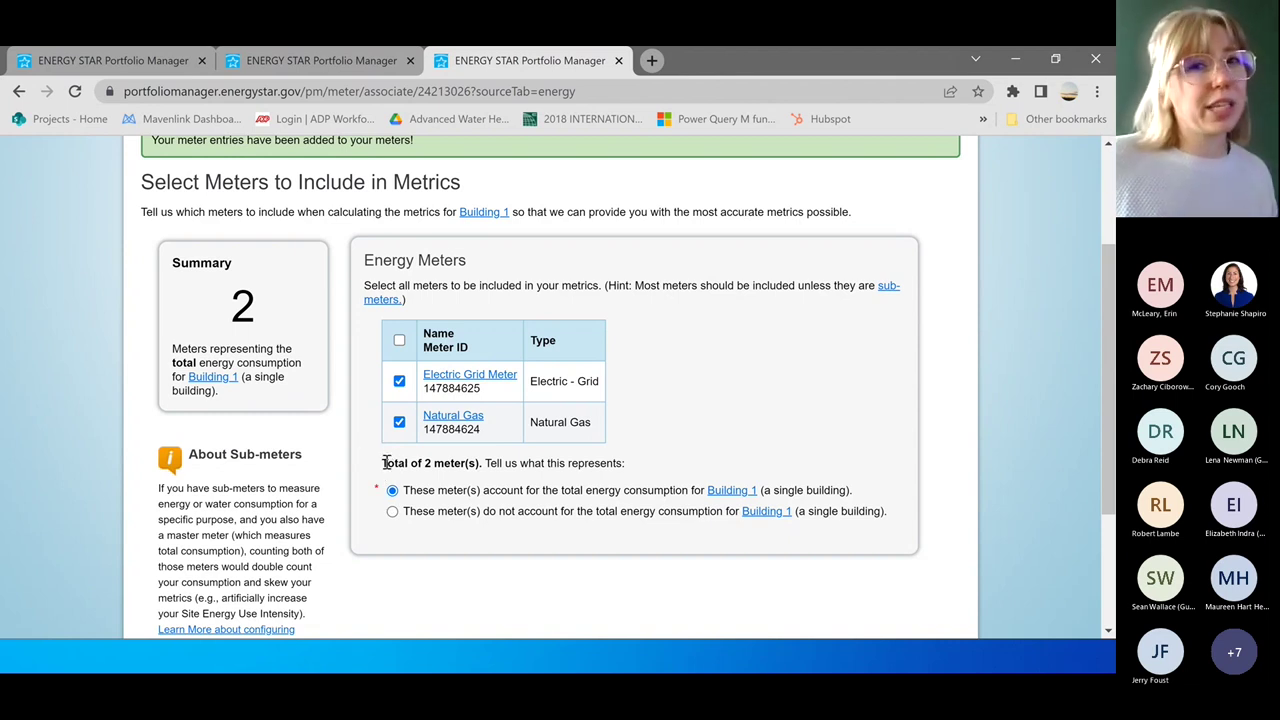
{"action": "scroll", "coordinate": [381, 470], "scroll_direction": "down", "scroll_amount": 1}
{"action": "scroll", "coordinate": [381, 470], "scroll_direction": "down", "scroll_amount": 1}
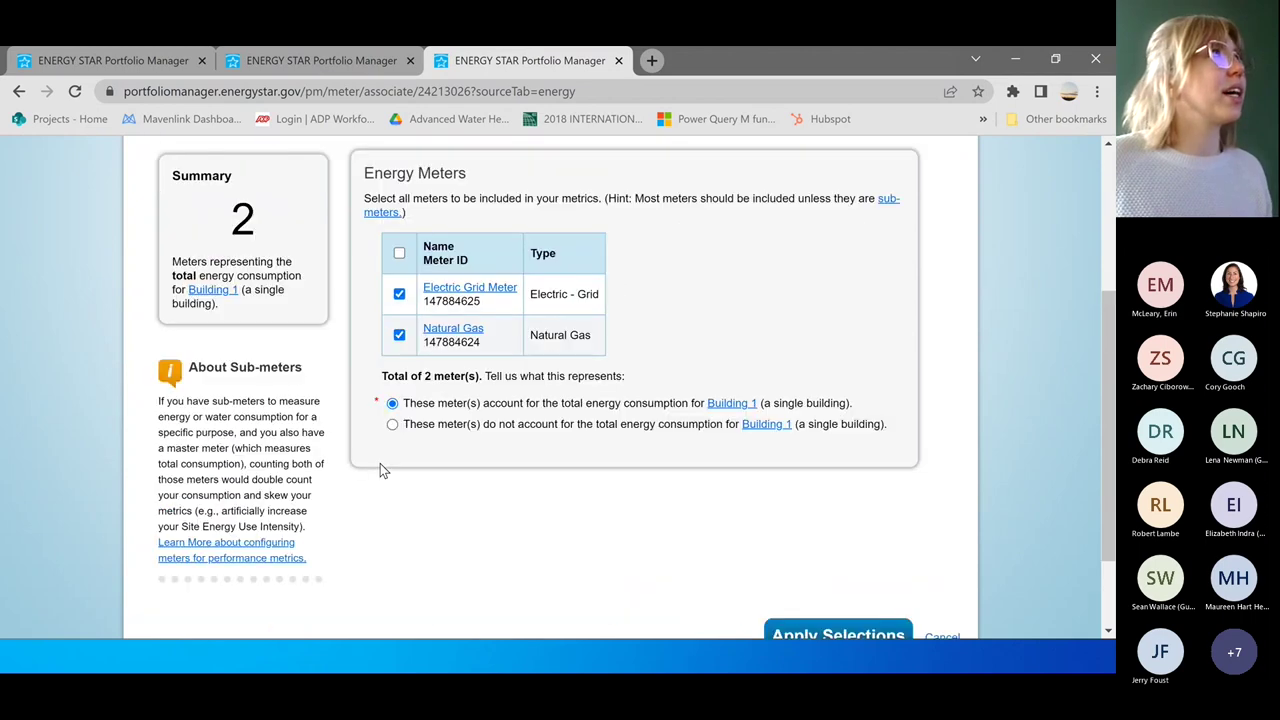
{"action": "scroll", "coordinate": [380, 463], "scroll_direction": "down", "scroll_amount": 2}
{"action": "left_click", "coordinate": [803, 560]}
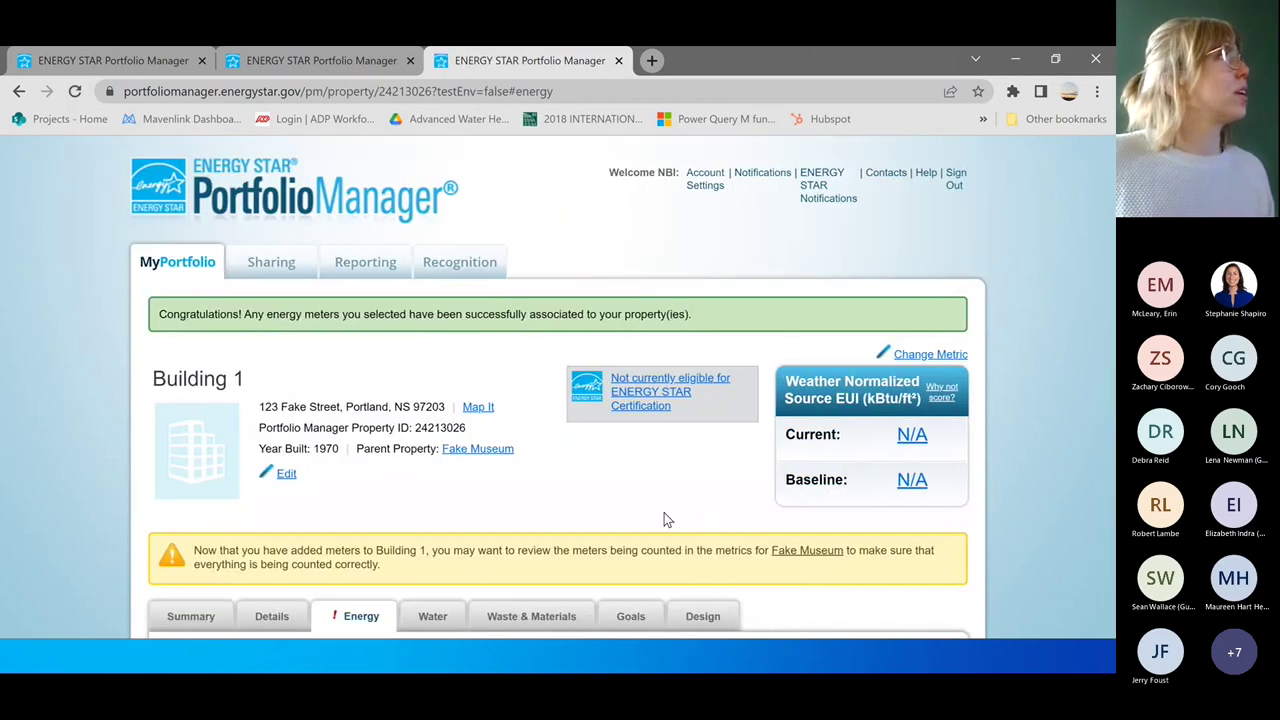
Step: Scroll Building 1's Energy tab to check both metric meters and gas bills through 03/01/2023
{"action": "scroll", "coordinate": [647, 488], "scroll_direction": "down", "scroll_amount": 2}
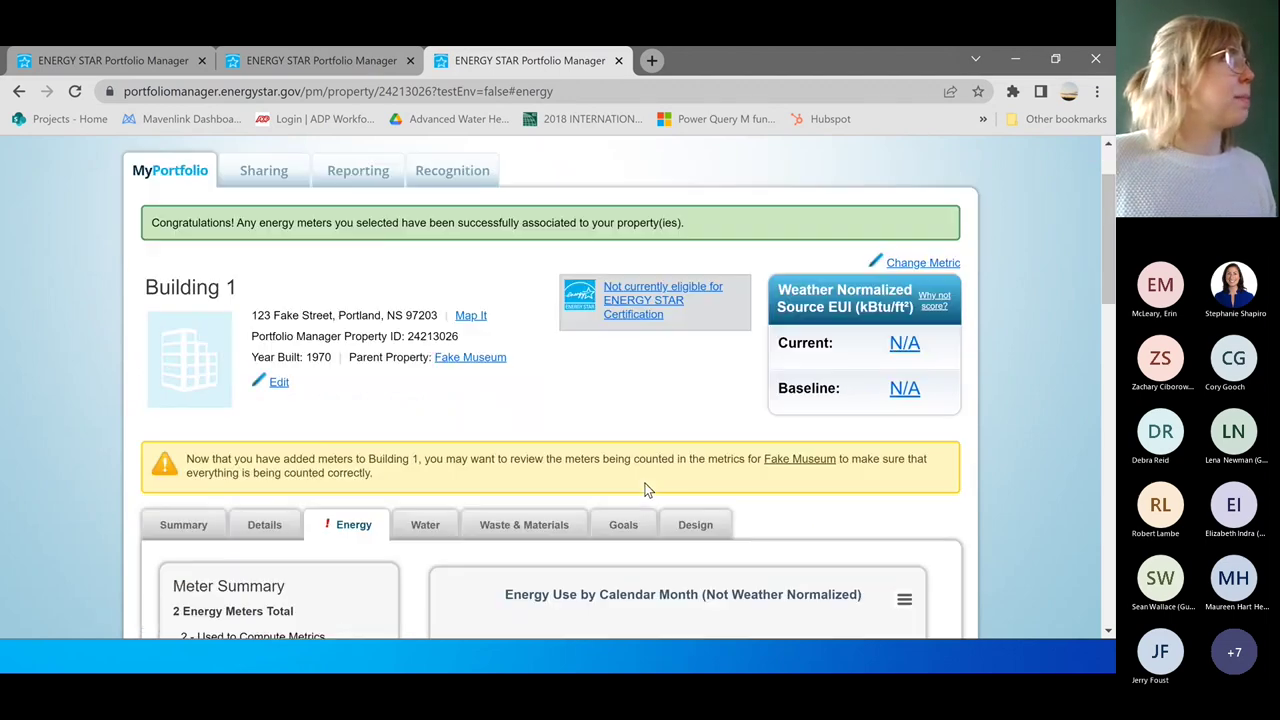
{"action": "scroll", "coordinate": [646, 490], "scroll_direction": "down", "scroll_amount": 3}
{"action": "scroll", "coordinate": [647, 490], "scroll_direction": "down", "scroll_amount": 2}
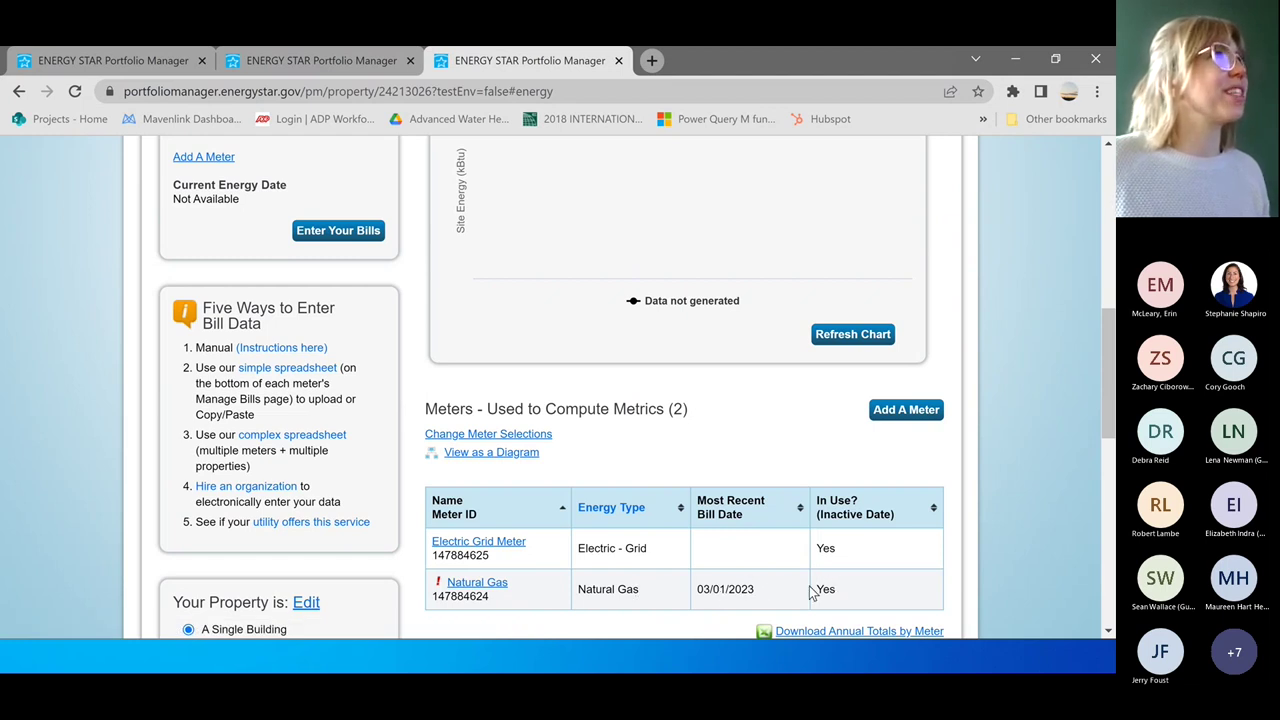
{"action": "scroll", "coordinate": [735, 580], "scroll_direction": "up", "scroll_amount": 3}
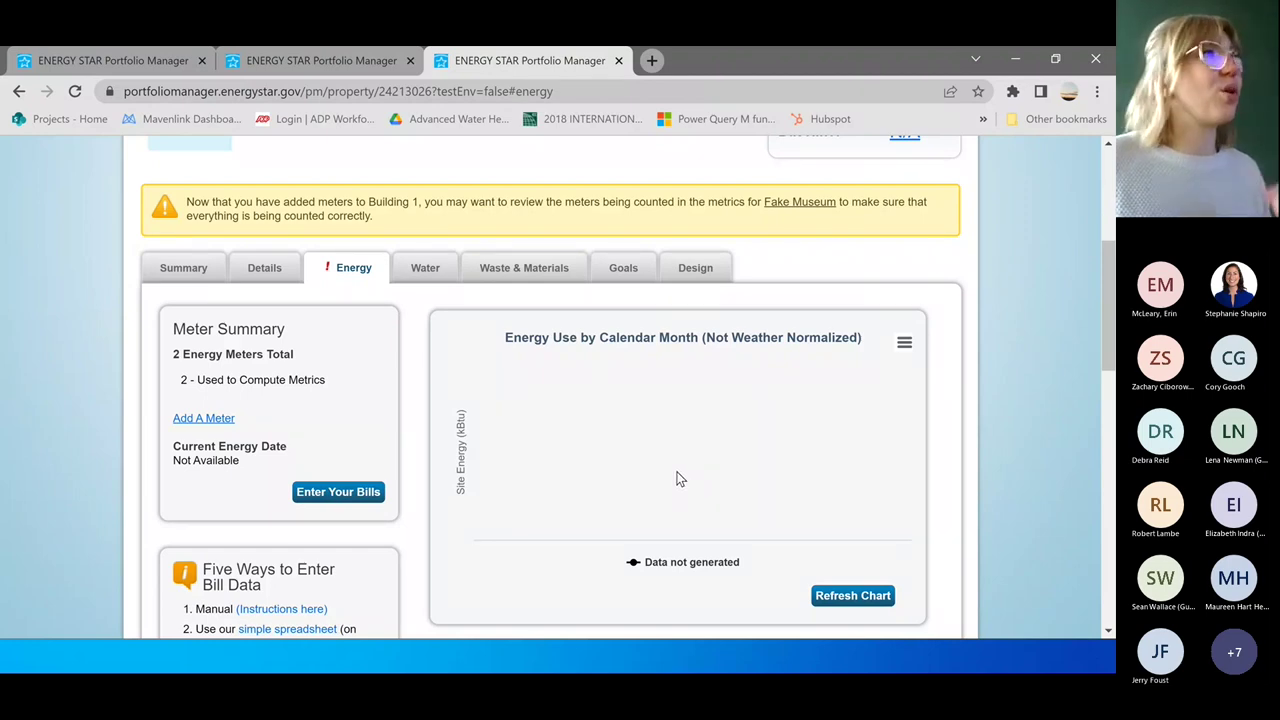
{"action": "scroll", "coordinate": [678, 473], "scroll_direction": "down", "scroll_amount": 3}
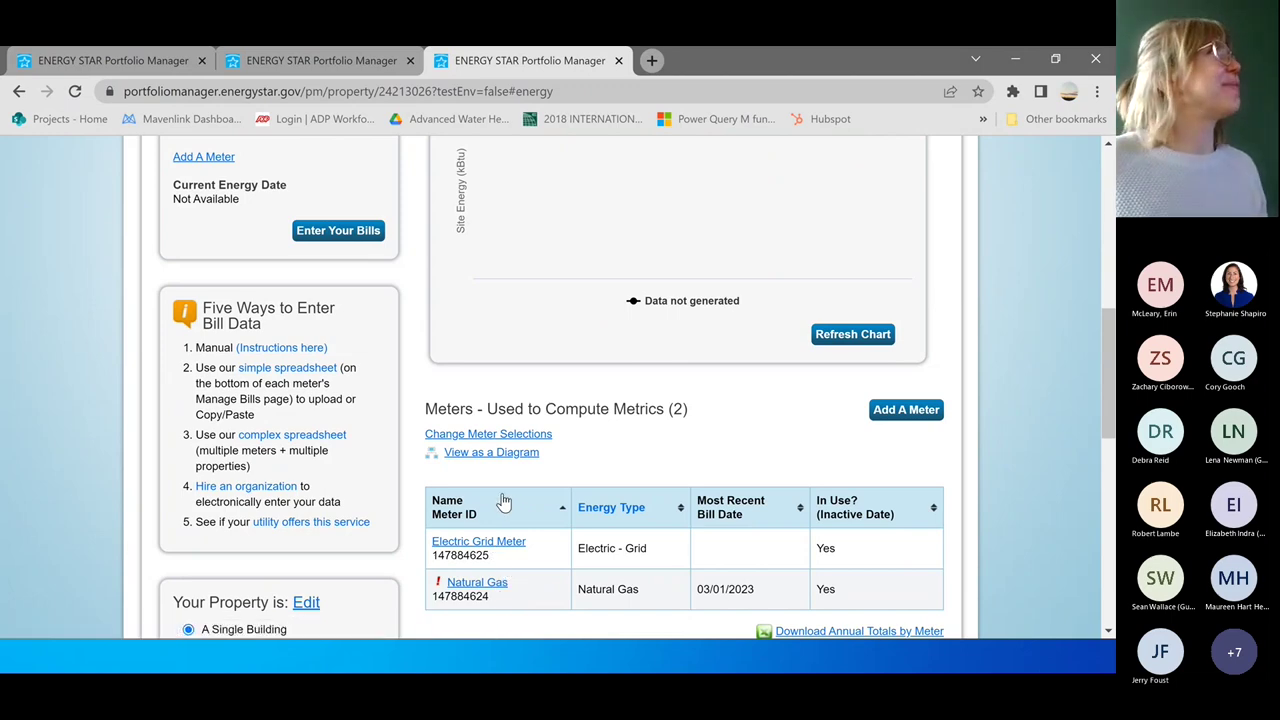
{"action": "scroll", "coordinate": [500, 503], "scroll_direction": "up", "scroll_amount": 5}
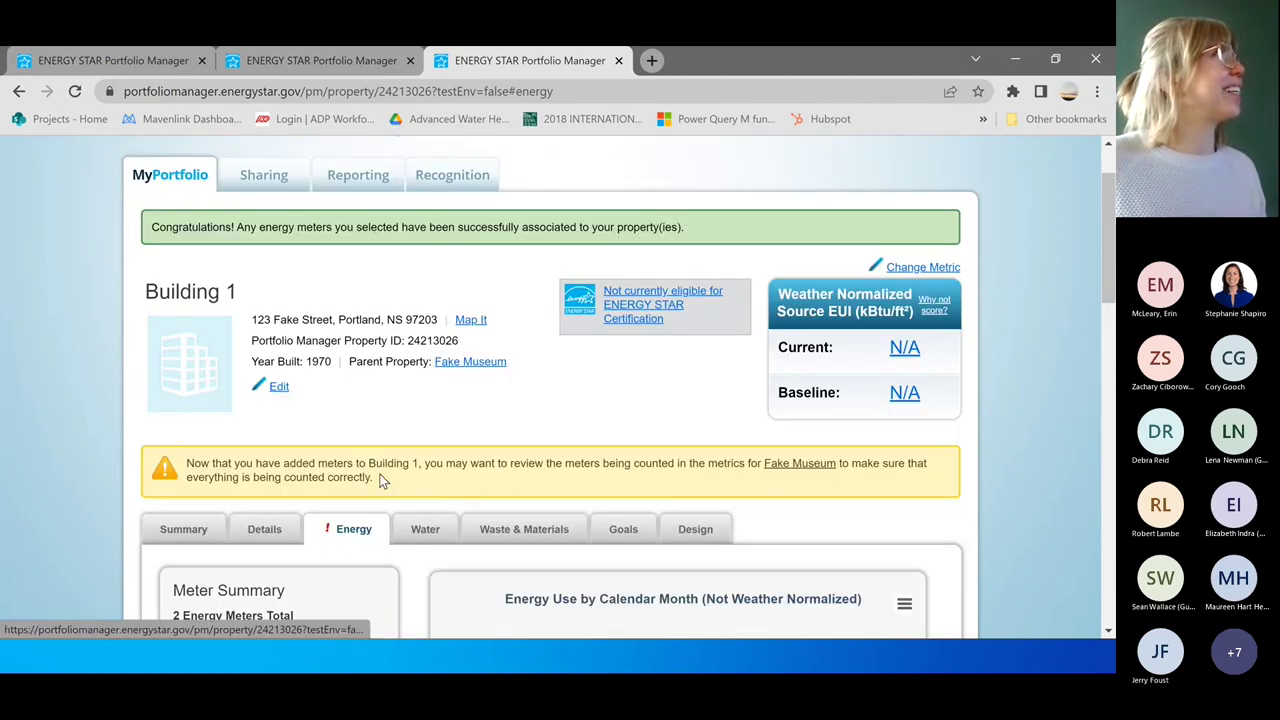
Step: Filter the dashboard to My Properties (5) and open Test Museum Dec 2022
{"action": "left_click", "coordinate": [187, 177]}
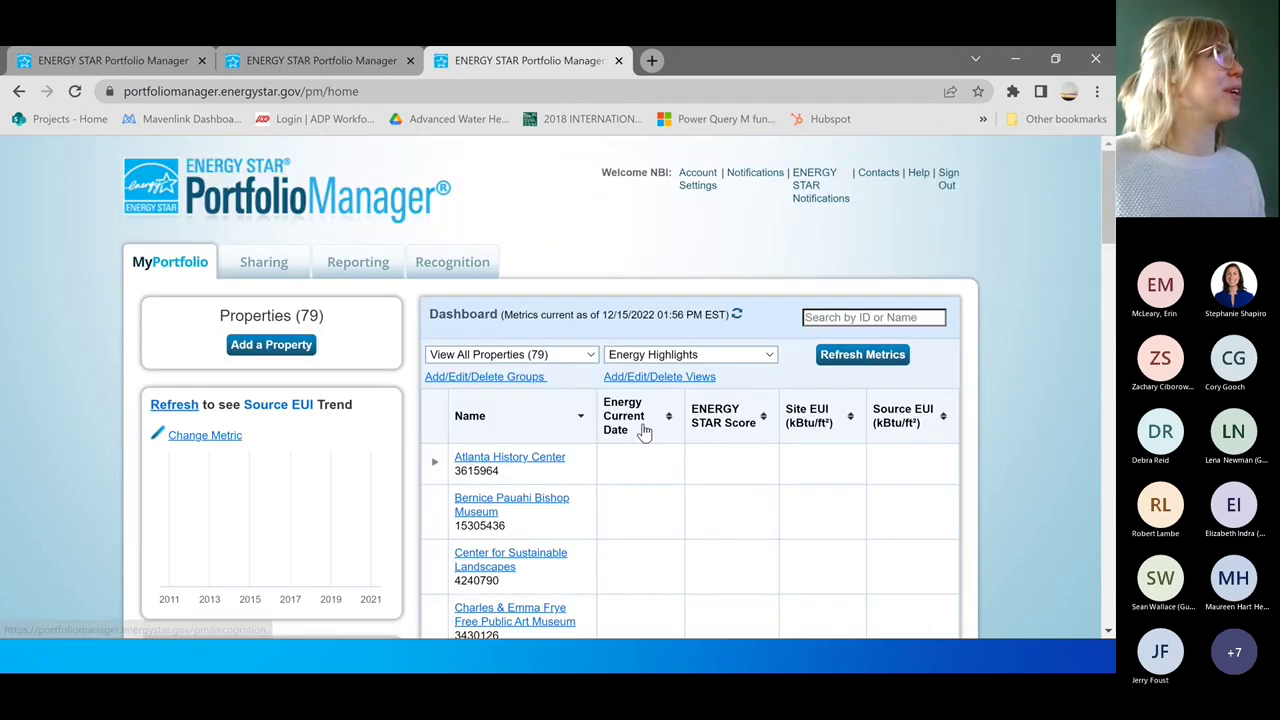
{"action": "left_click", "coordinate": [507, 355]}
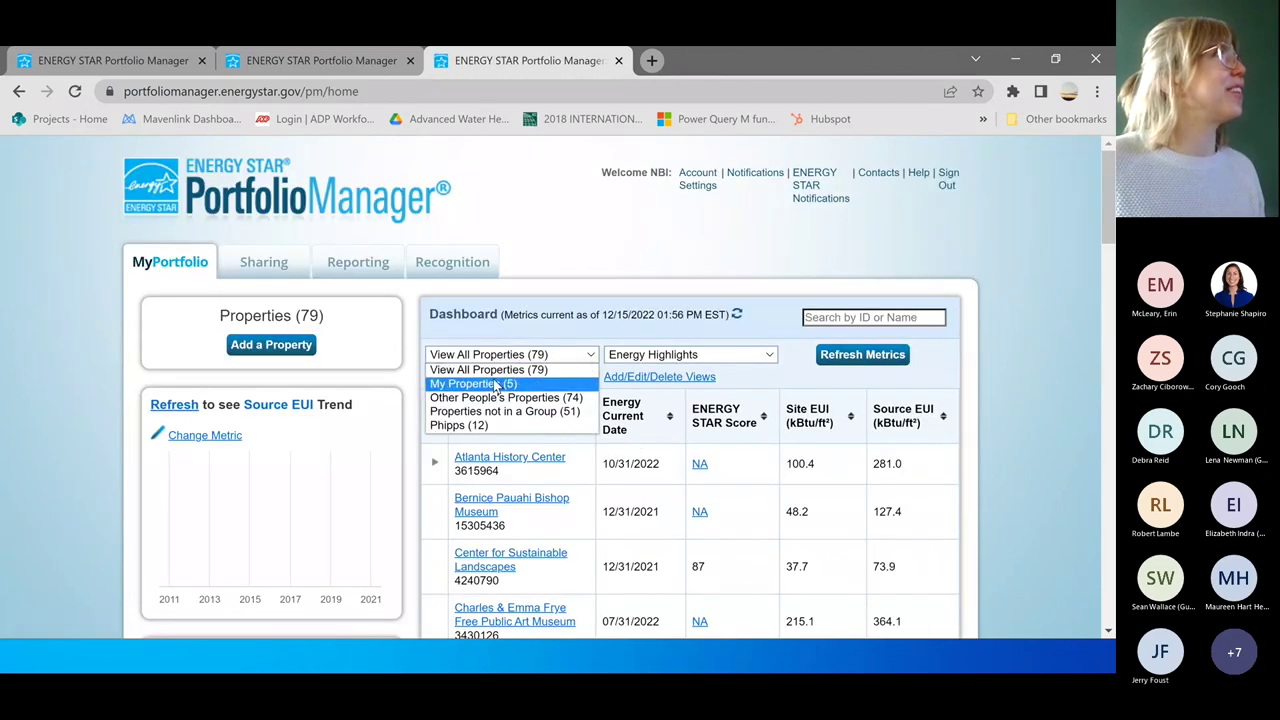
{"action": "left_click", "coordinate": [490, 384]}
{"action": "scroll", "coordinate": [578, 485], "scroll_direction": "down", "scroll_amount": 1}
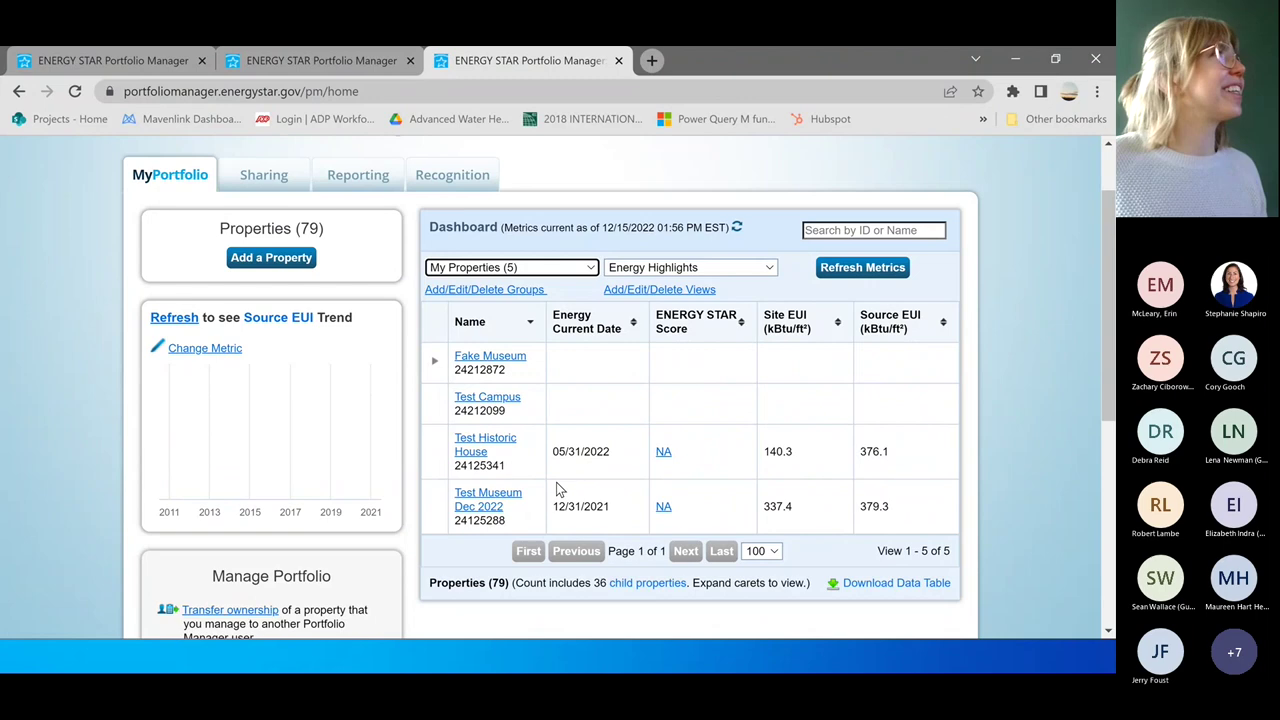
{"action": "left_click", "coordinate": [479, 508]}
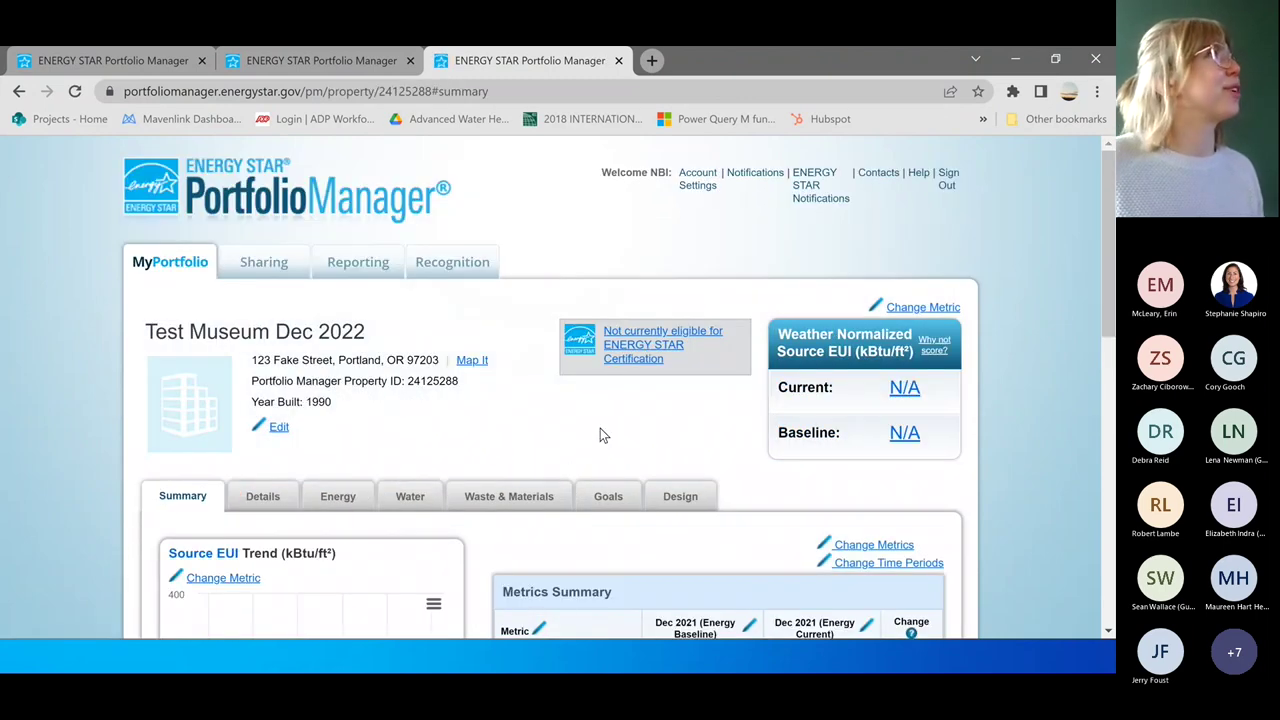
Step: Review the property's Energy tab: its four metric meters and the monthly energy-use chart
{"action": "scroll", "coordinate": [597, 436], "scroll_direction": "down", "scroll_amount": 3}
{"action": "scroll", "coordinate": [595, 429], "scroll_direction": "up", "scroll_amount": 3}
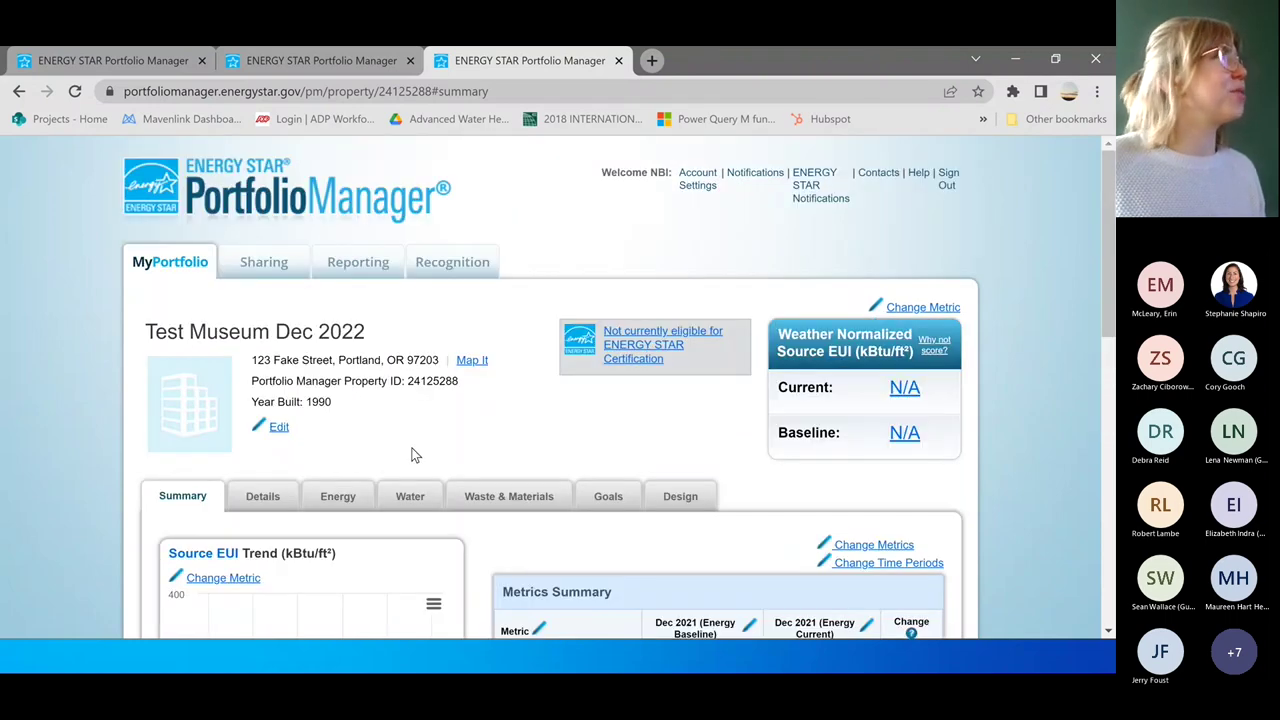
{"action": "left_click", "coordinate": [339, 506]}
{"action": "scroll", "coordinate": [392, 462], "scroll_direction": "down", "scroll_amount": 3}
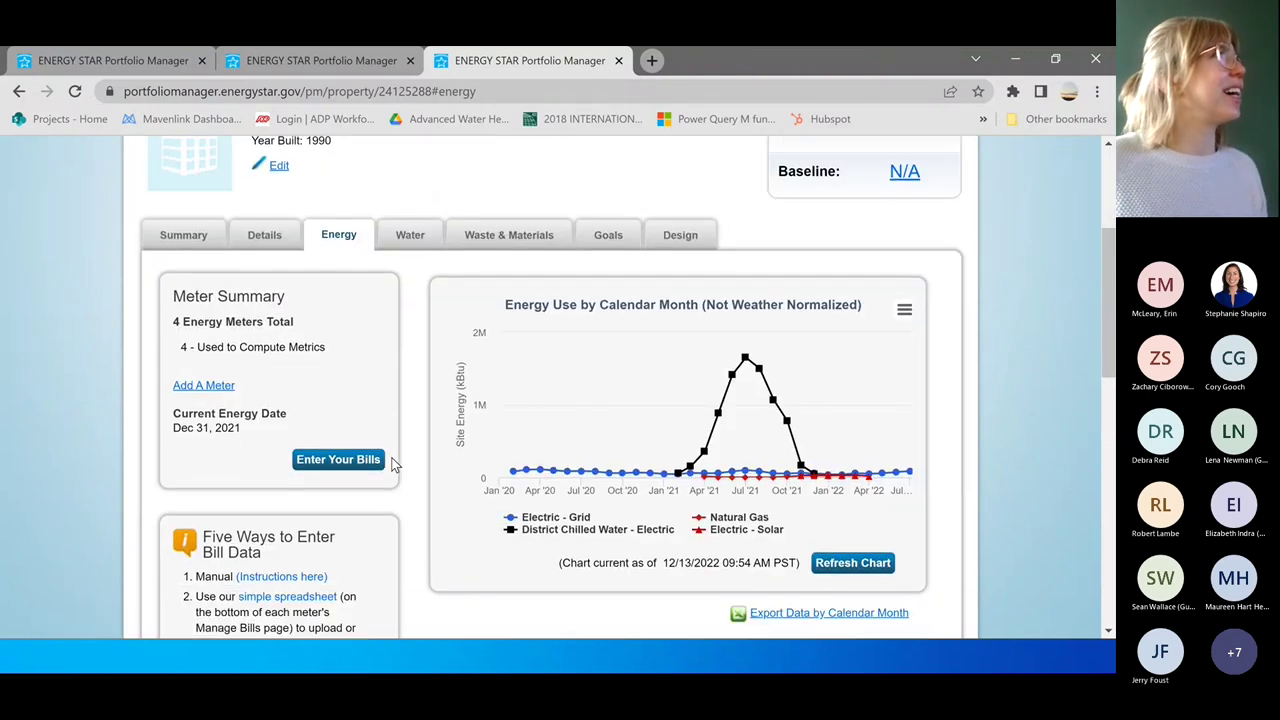
{"action": "scroll", "coordinate": [392, 463], "scroll_direction": "down", "scroll_amount": 2}
{"action": "scroll", "coordinate": [392, 464], "scroll_direction": "down", "scroll_amount": 2}
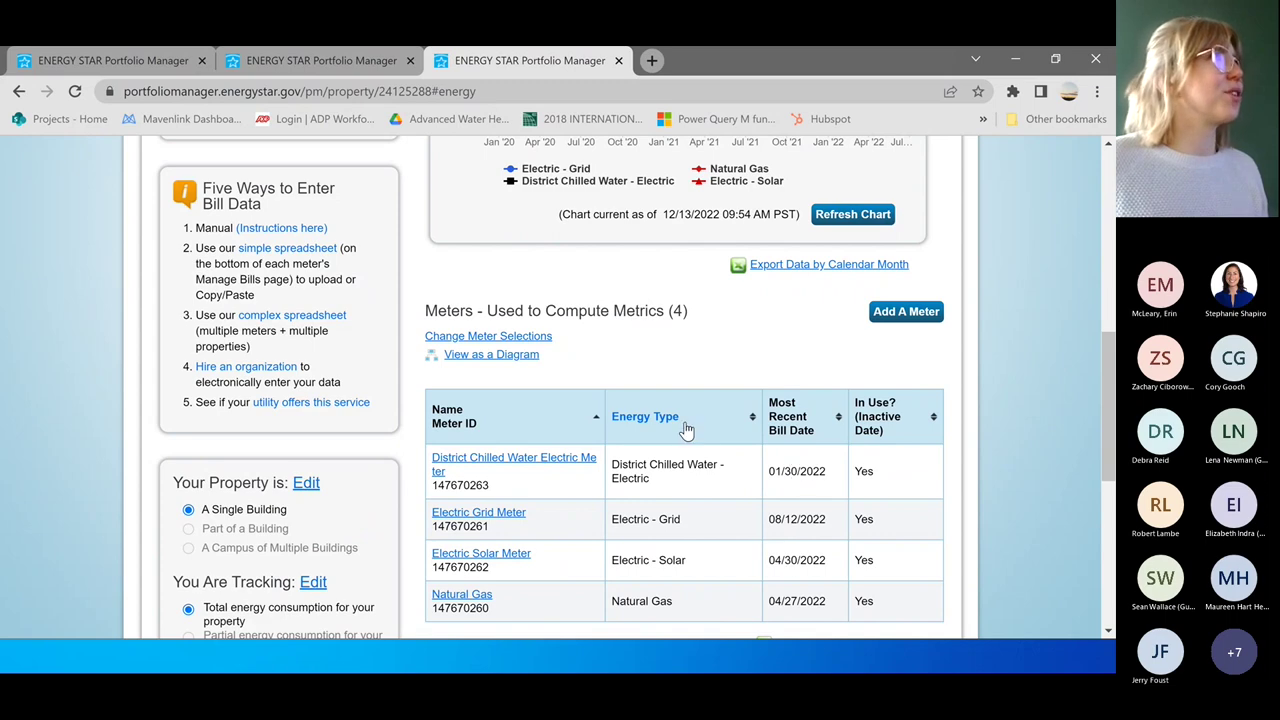
{"action": "scroll", "coordinate": [678, 460], "scroll_direction": "up", "scroll_amount": 3}
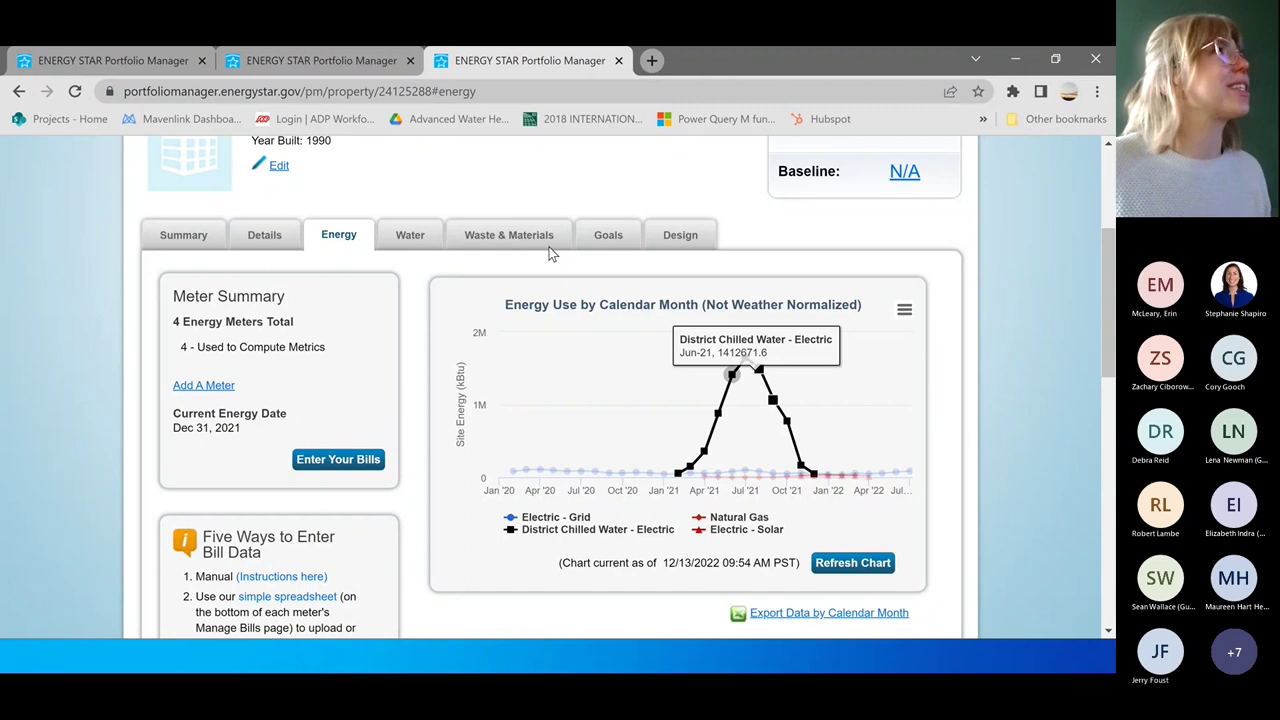
{"action": "scroll", "coordinate": [414, 318], "scroll_direction": "up", "scroll_amount": 3}
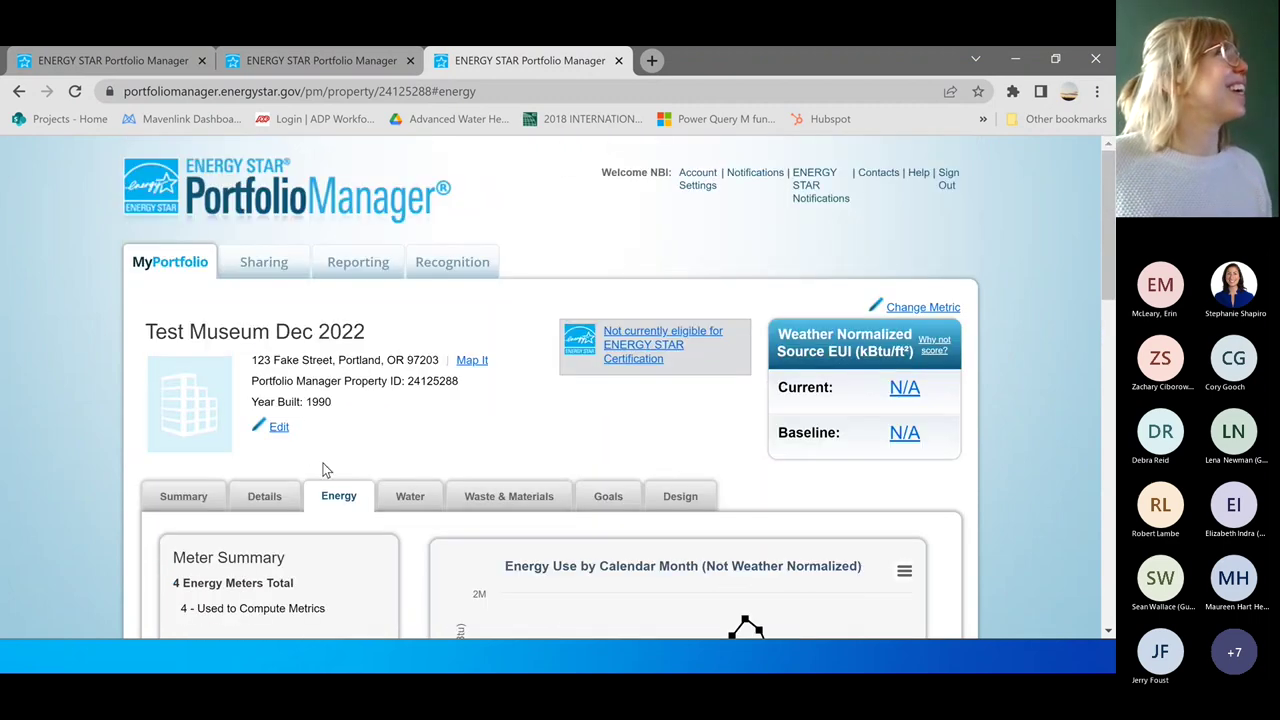
{"action": "scroll", "coordinate": [324, 470], "scroll_direction": "down", "scroll_amount": 1}
{"action": "left_click", "coordinate": [195, 410]}
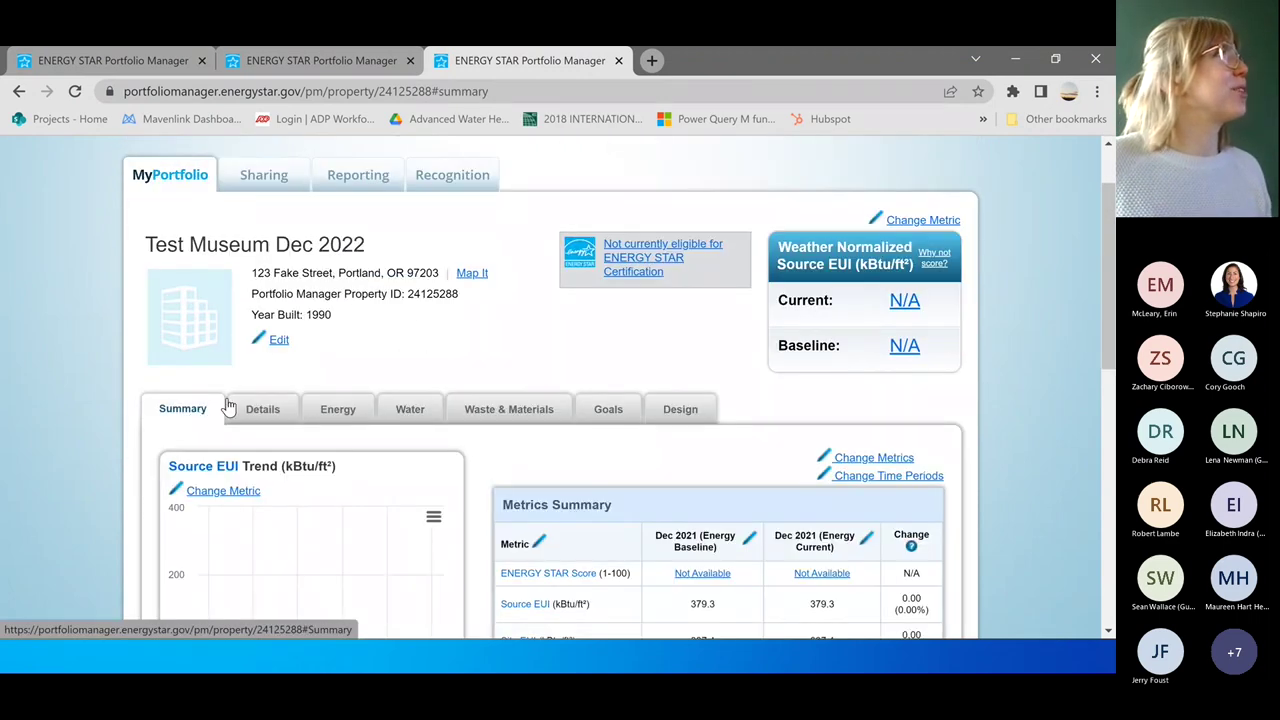
{"action": "scroll", "coordinate": [418, 323], "scroll_direction": "down", "scroll_amount": 3}
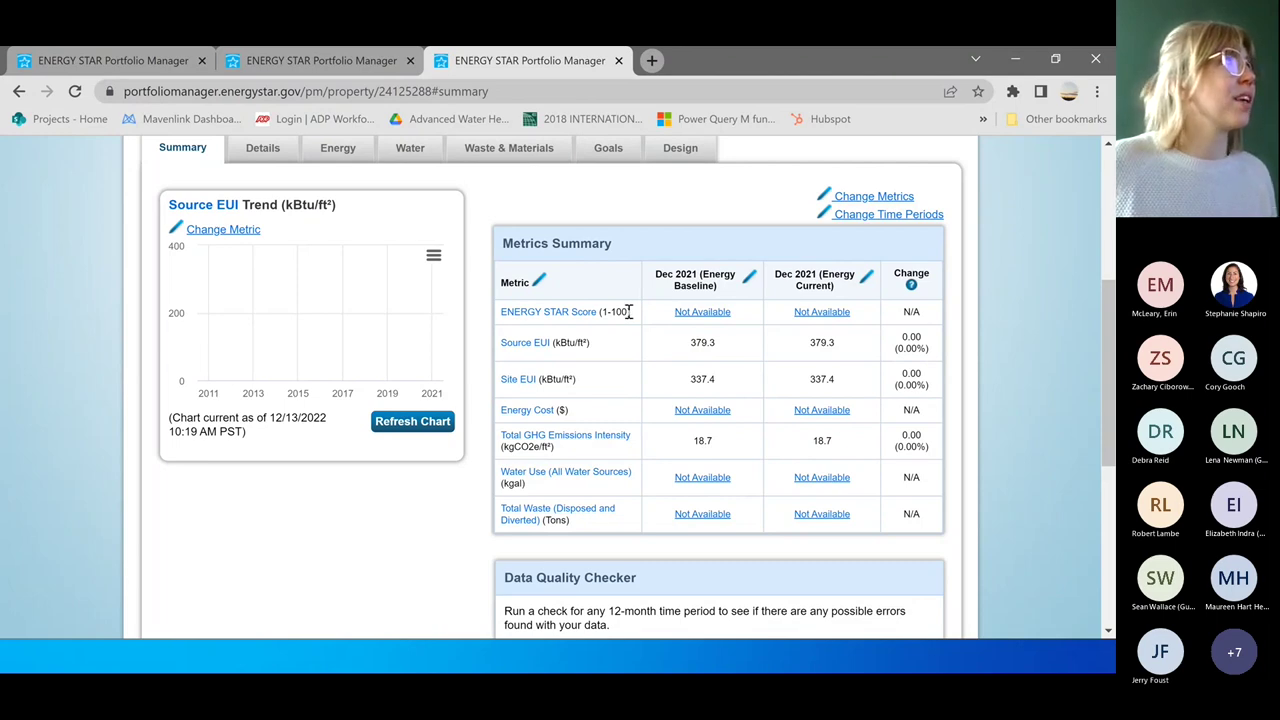
{"action": "scroll", "coordinate": [630, 312], "scroll_direction": "up", "scroll_amount": 3}
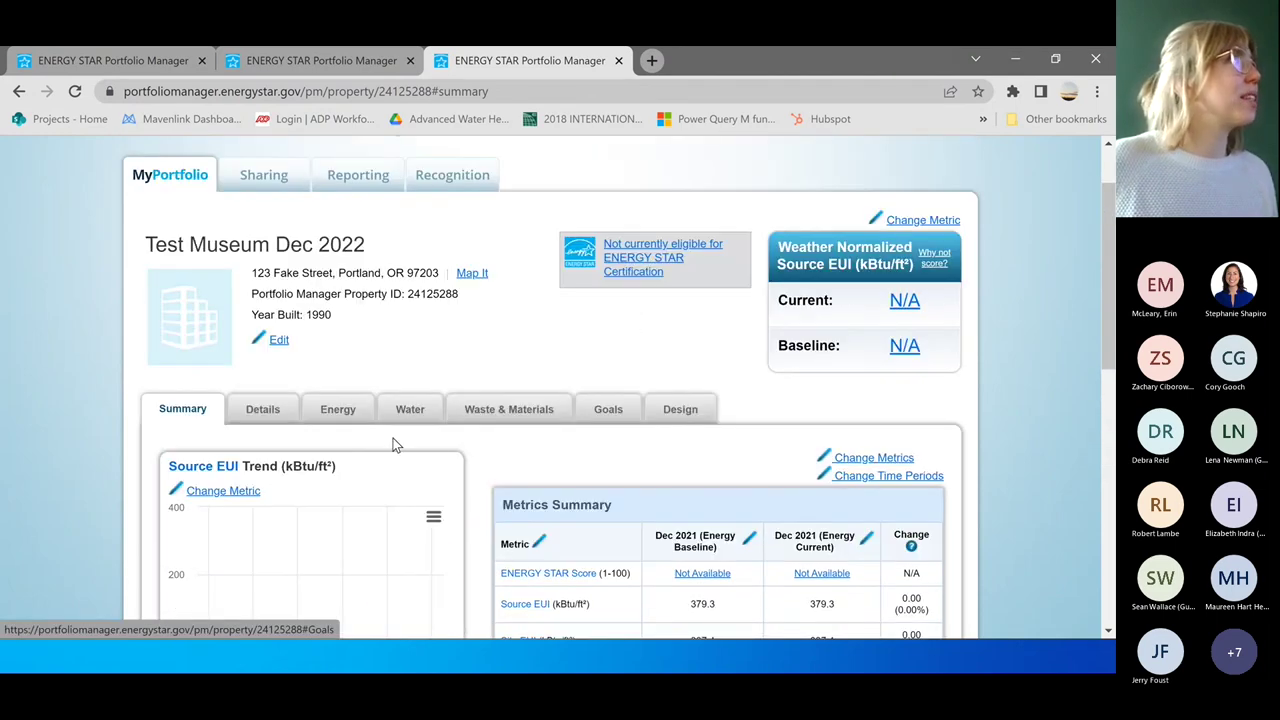
Step: Open the Electric Solar Meter's bills and expand Basic Meter Information showing kWh and 11/02/2021
{"action": "left_click", "coordinate": [338, 412]}
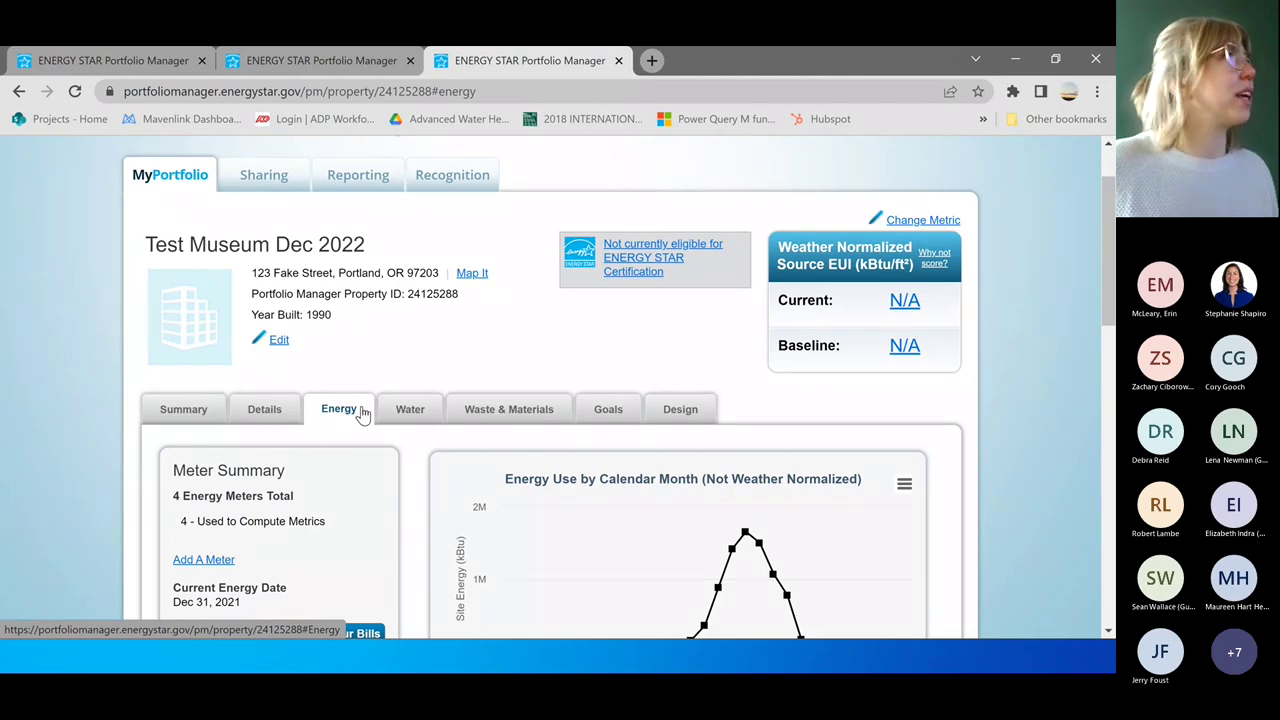
{"action": "scroll", "coordinate": [362, 415], "scroll_direction": "down", "scroll_amount": 5}
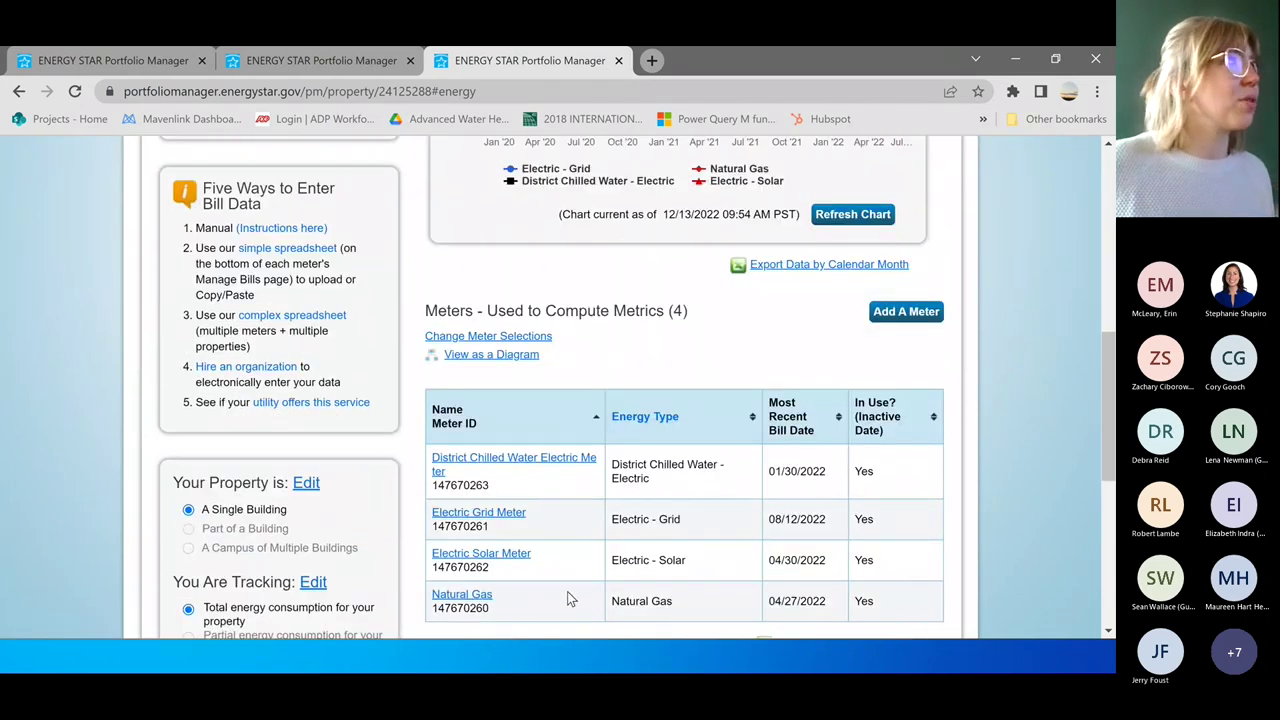
{"action": "left_click", "coordinate": [511, 563]}
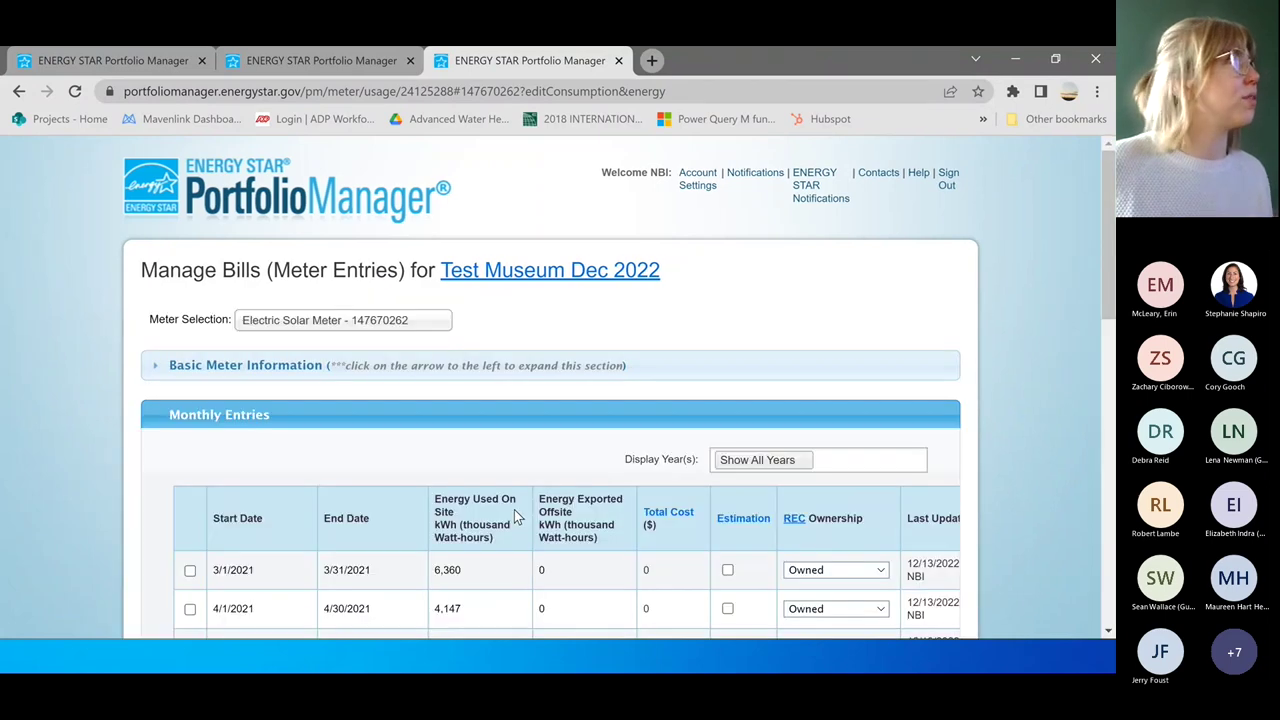
{"action": "left_click", "coordinate": [155, 365]}
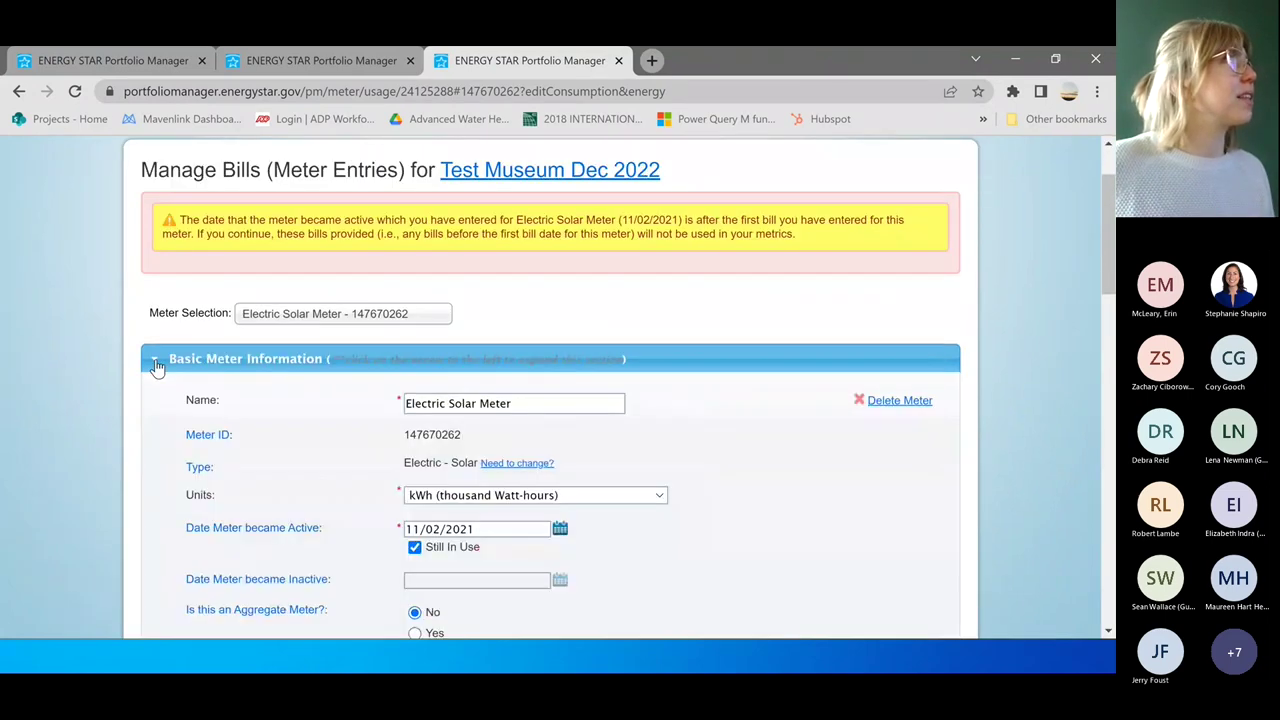
{"action": "scroll", "coordinate": [205, 372], "scroll_direction": "down", "scroll_amount": 2}
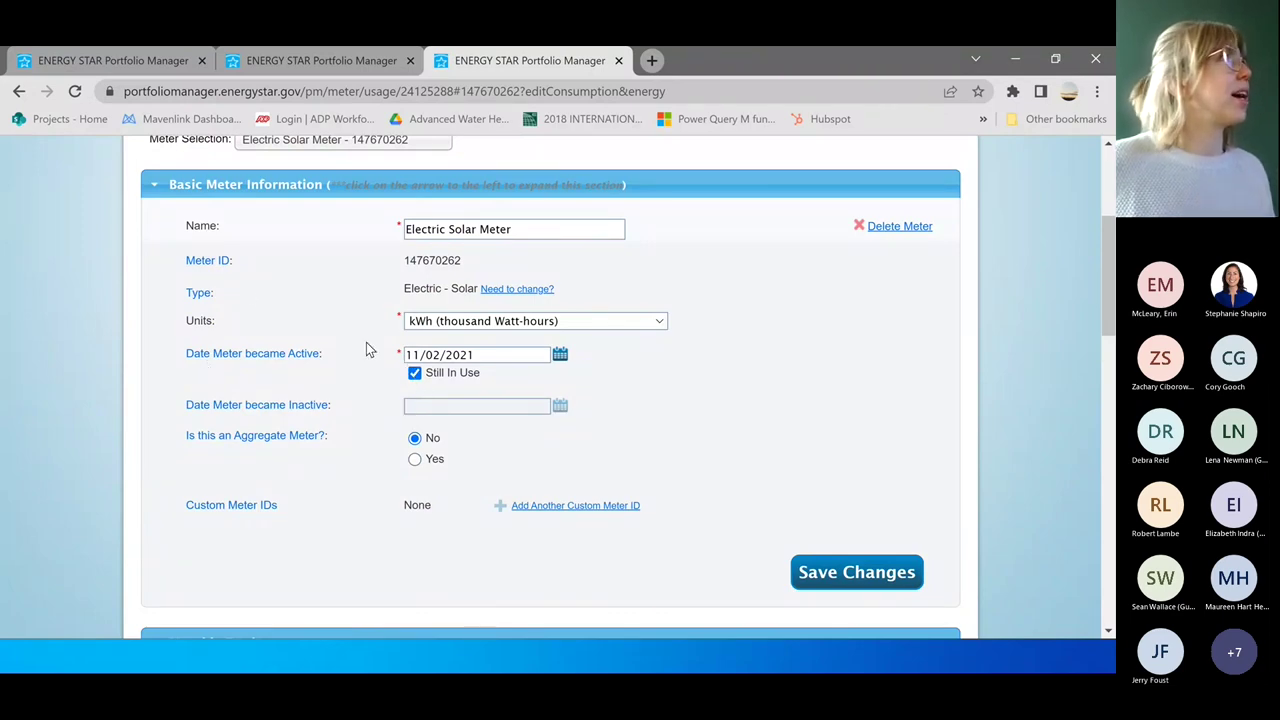
{"action": "scroll", "coordinate": [245, 288], "scroll_direction": "up", "scroll_amount": 3}
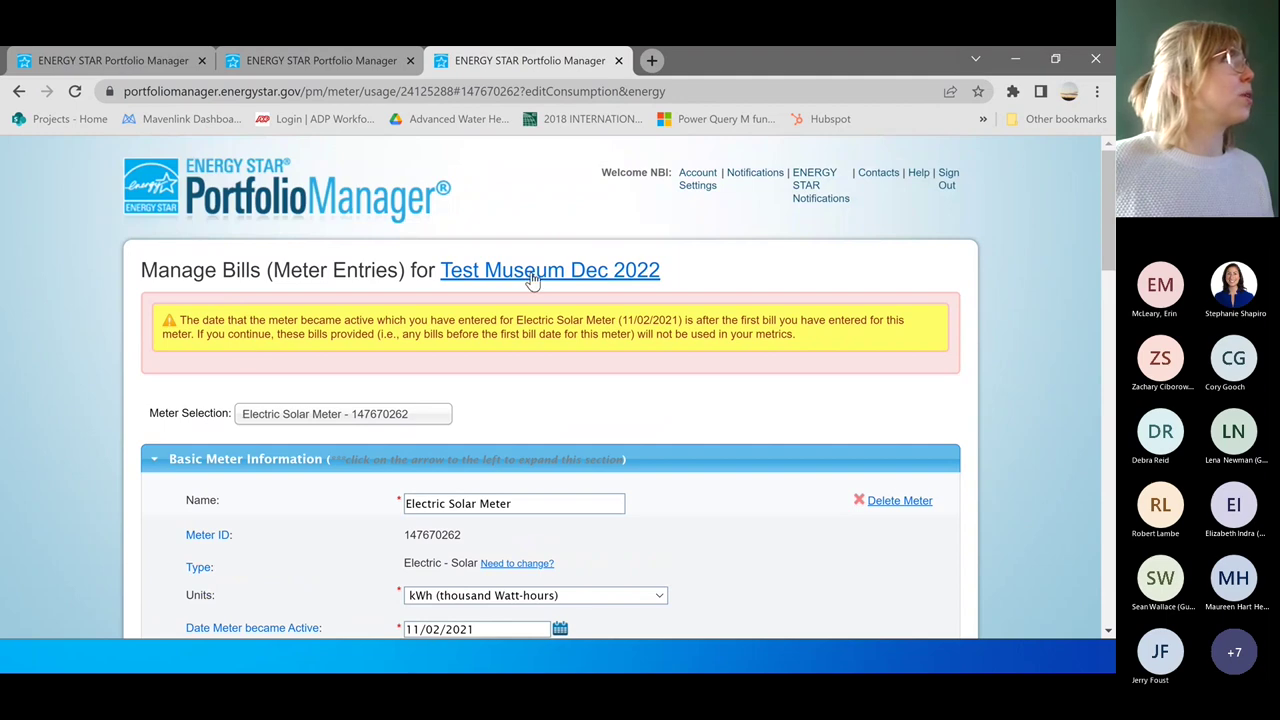
{"action": "left_click", "coordinate": [538, 279]}
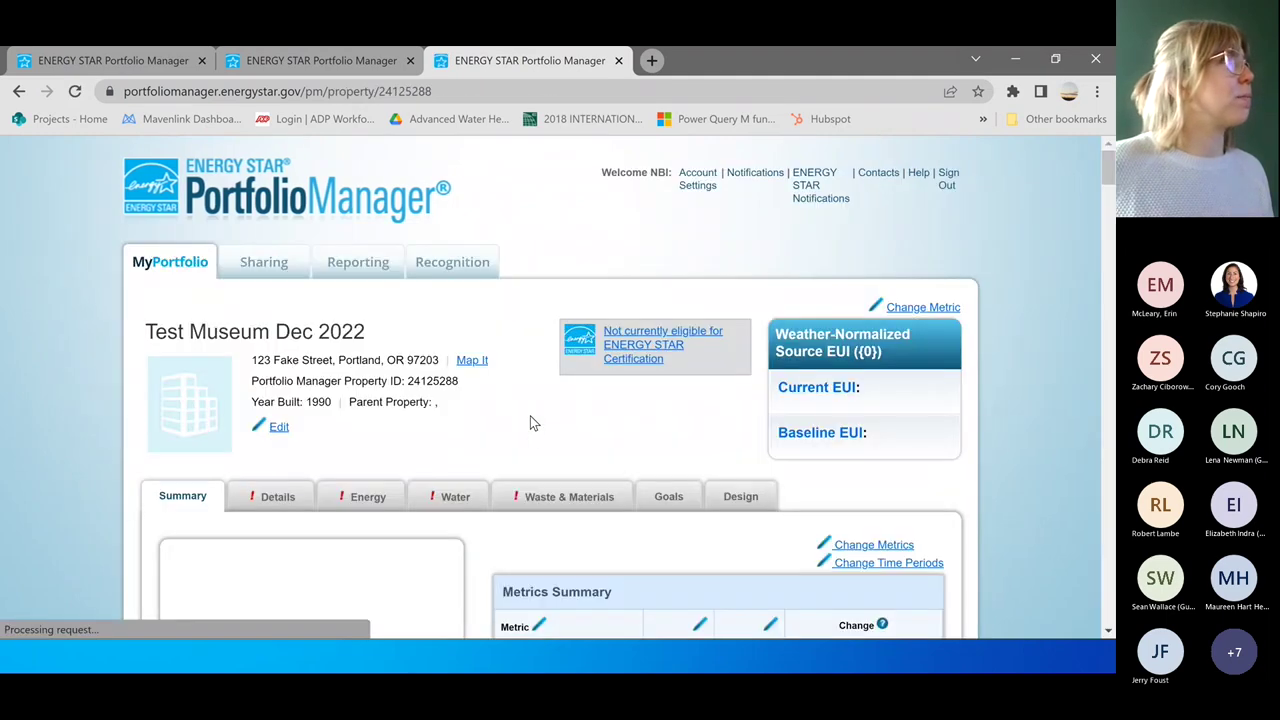
{"action": "scroll", "coordinate": [480, 368], "scroll_direction": "down", "scroll_amount": 2}
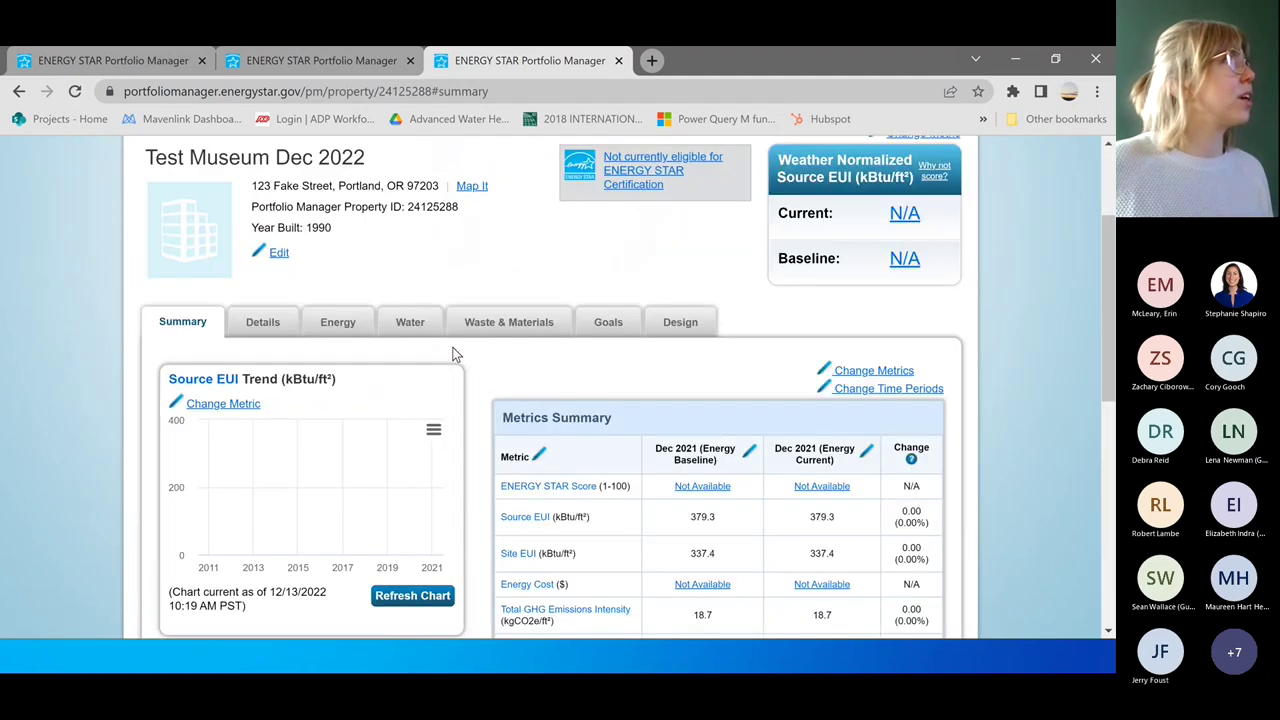
{"action": "left_click", "coordinate": [336, 322]}
{"action": "scroll", "coordinate": [410, 350], "scroll_direction": "down", "scroll_amount": 4}
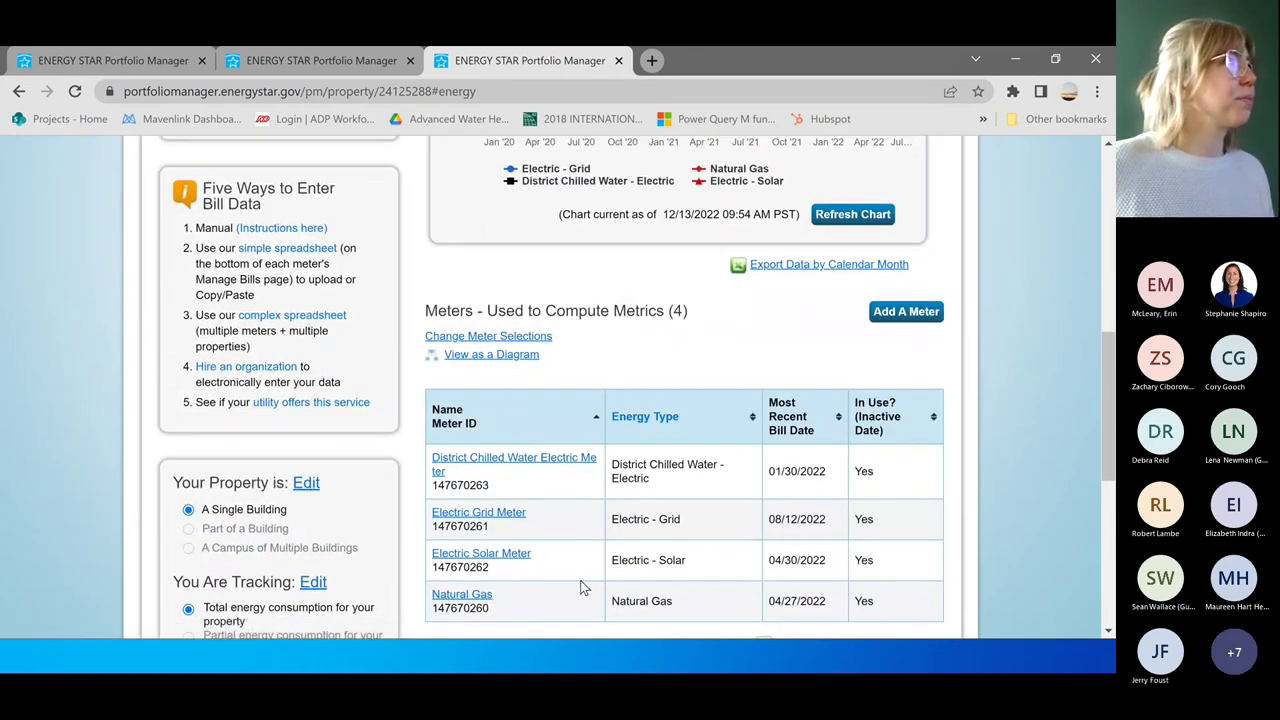
{"action": "left_click", "coordinate": [512, 560]}
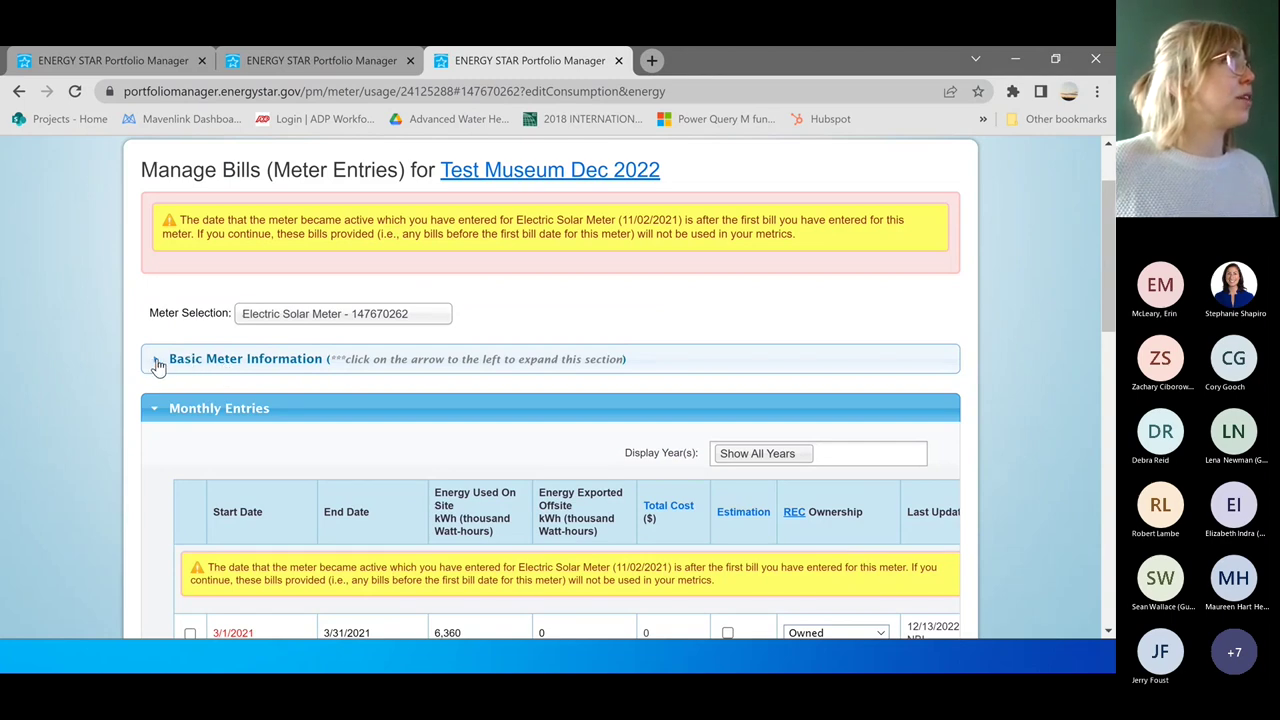
{"action": "left_click", "coordinate": [154, 362]}
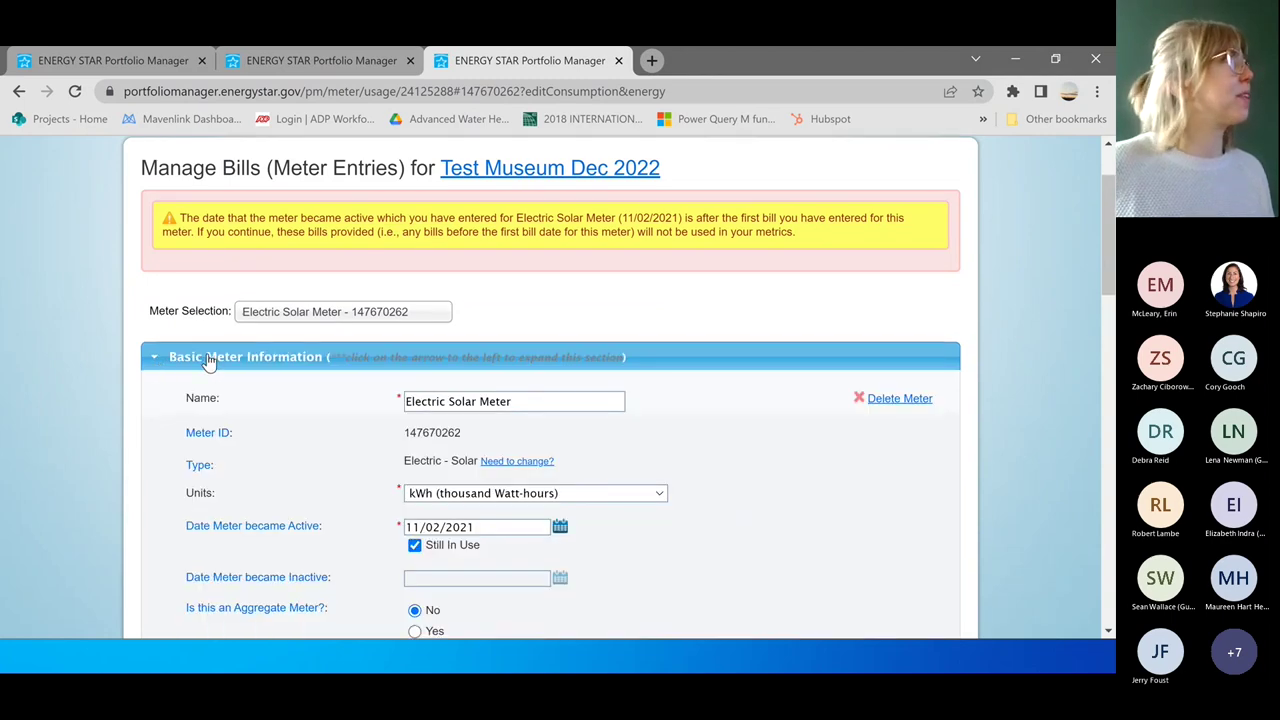
{"action": "scroll", "coordinate": [290, 345], "scroll_direction": "down", "scroll_amount": 1}
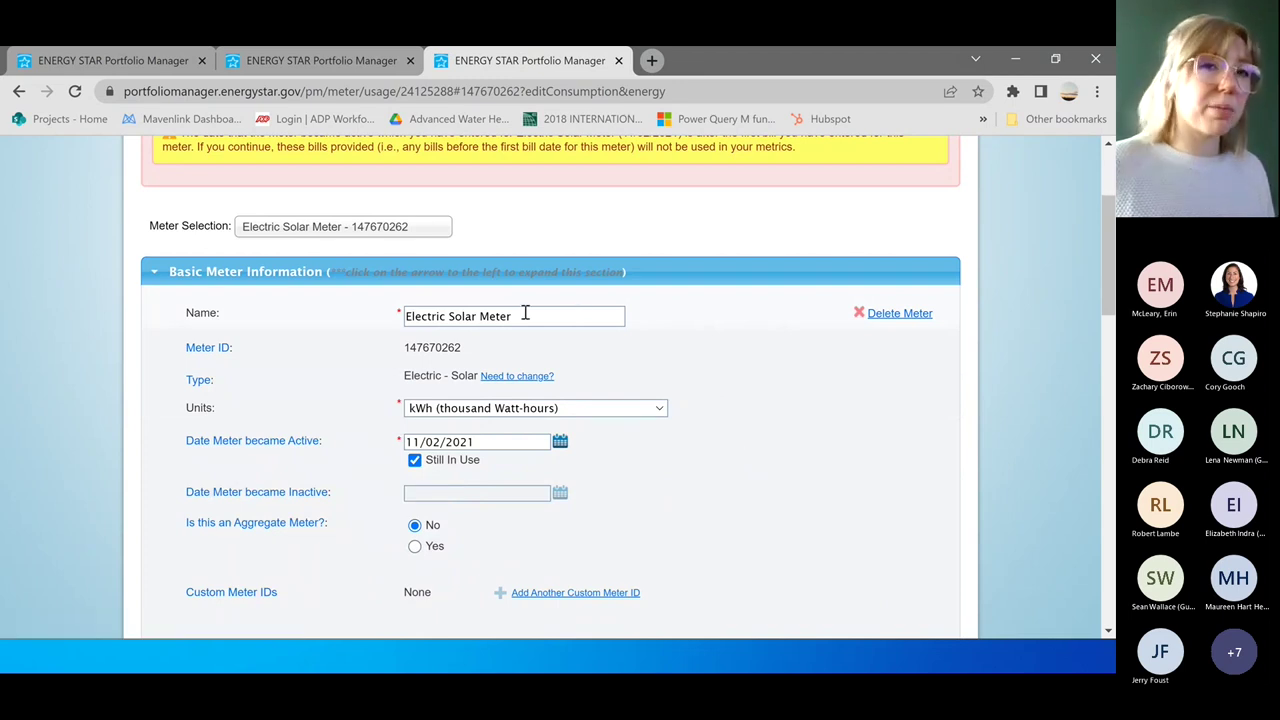
{"action": "left_click", "coordinate": [658, 414]}
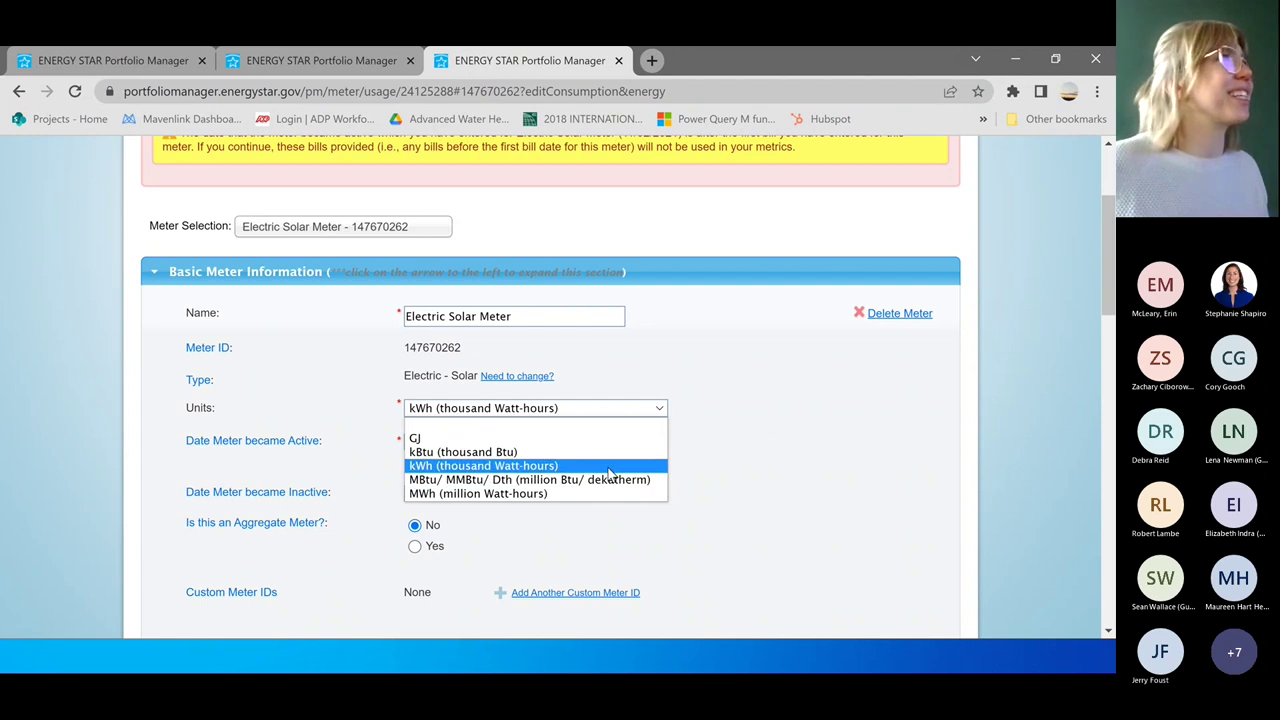
{"action": "left_click", "coordinate": [500, 466]}
{"action": "scroll", "coordinate": [735, 457], "scroll_direction": "down", "scroll_amount": 1}
{"action": "scroll", "coordinate": [735, 457], "scroll_direction": "down", "scroll_amount": 4}
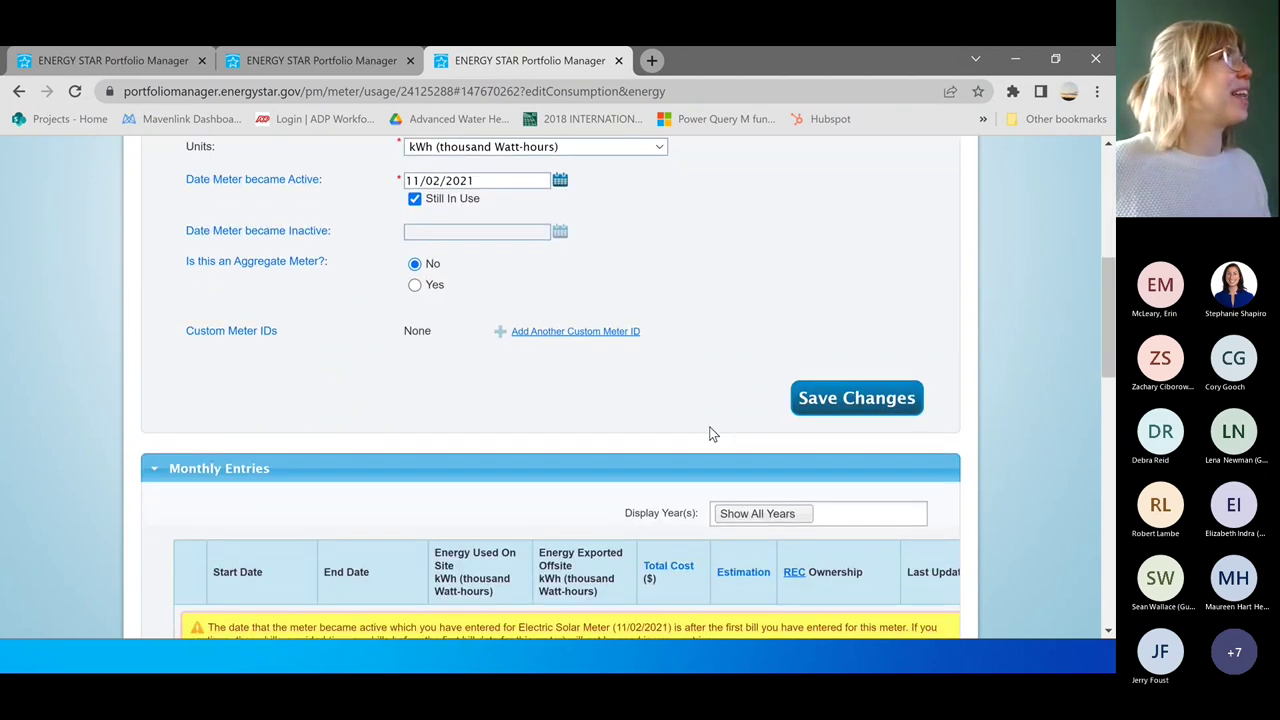
{"action": "scroll", "coordinate": [709, 431], "scroll_direction": "up", "scroll_amount": 3}
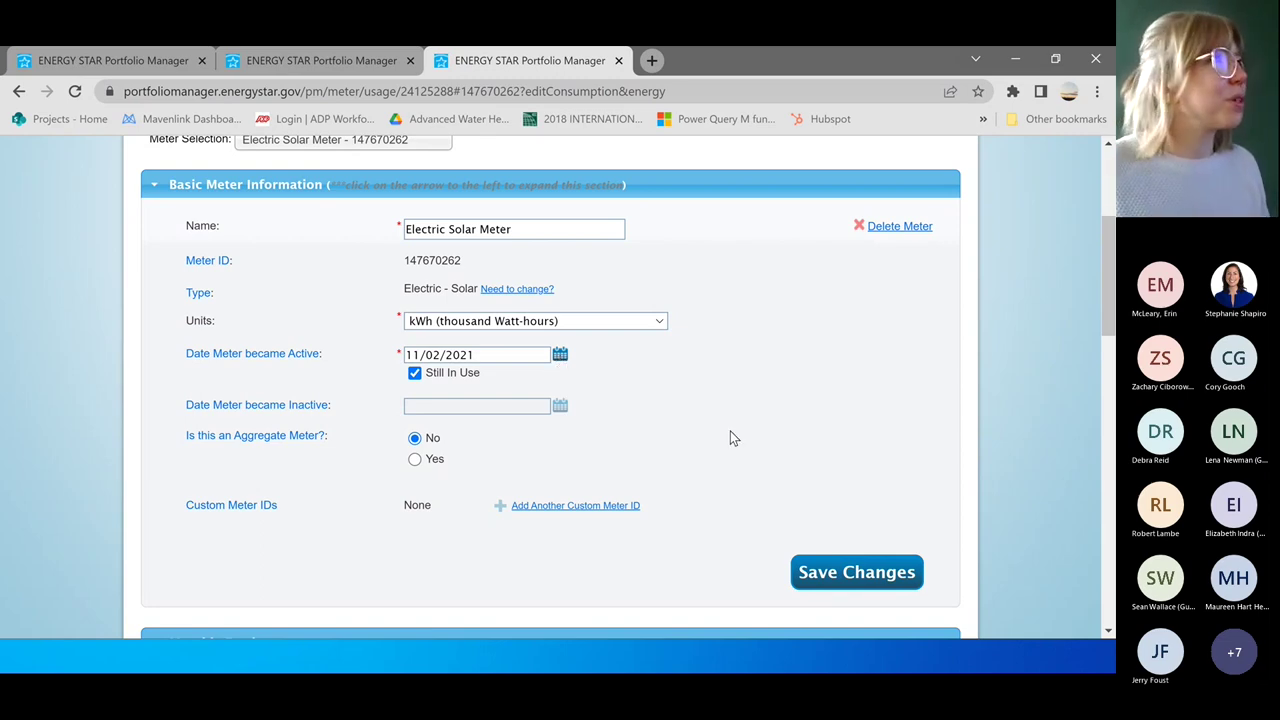
{"action": "scroll", "coordinate": [647, 394], "scroll_direction": "down", "scroll_amount": 5}
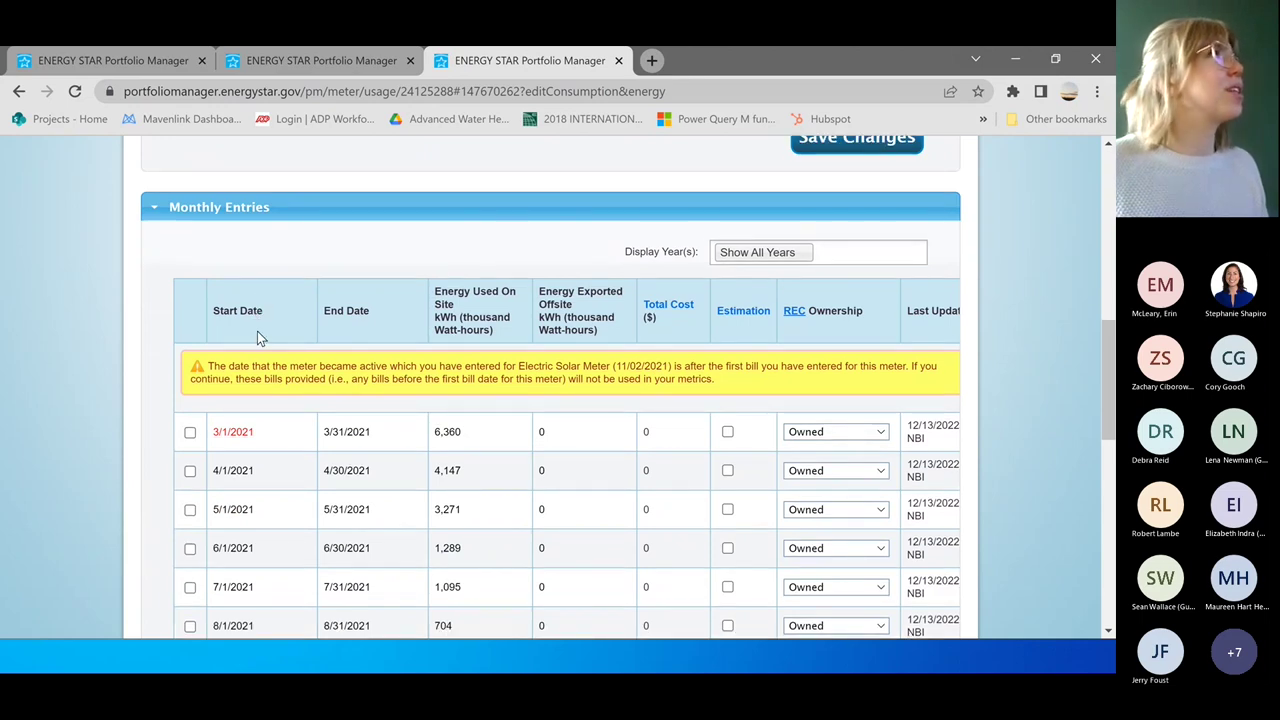
{"action": "scroll", "coordinate": [258, 318], "scroll_direction": "down", "scroll_amount": 1}
{"action": "scroll", "coordinate": [259, 322], "scroll_direction": "down", "scroll_amount": 1}
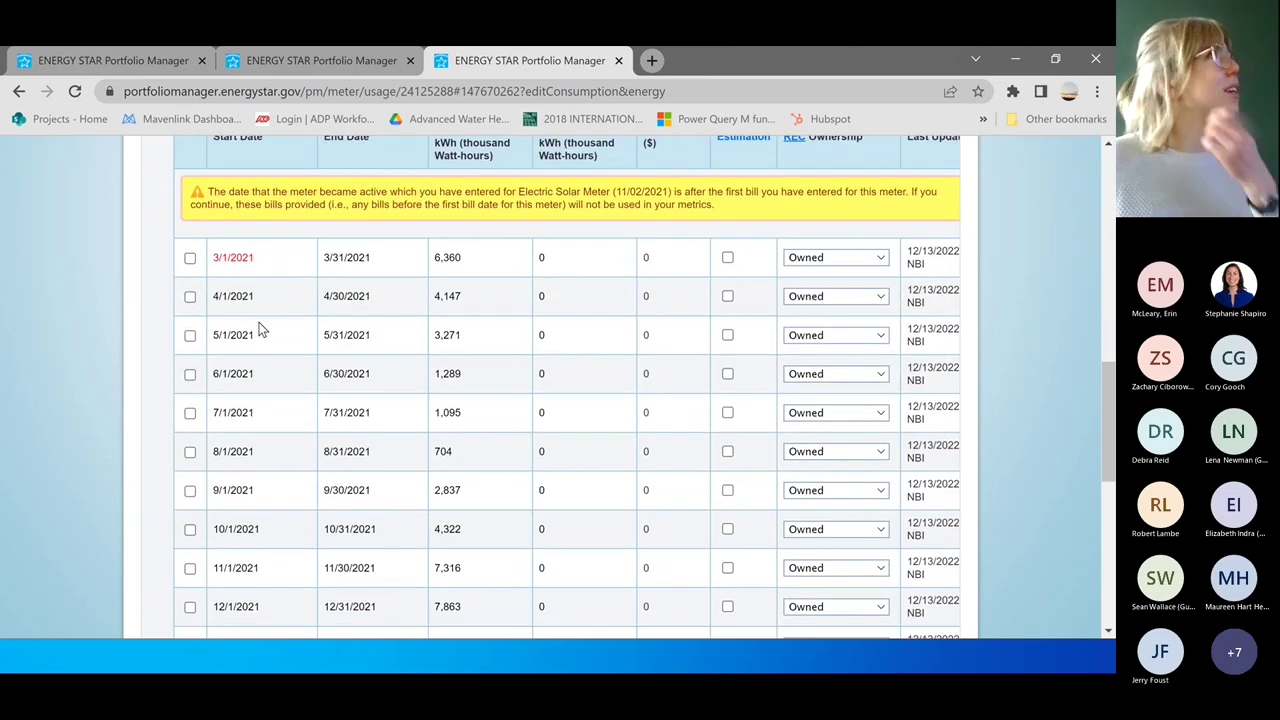
{"action": "scroll", "coordinate": [260, 328], "scroll_direction": "up", "scroll_amount": 2}
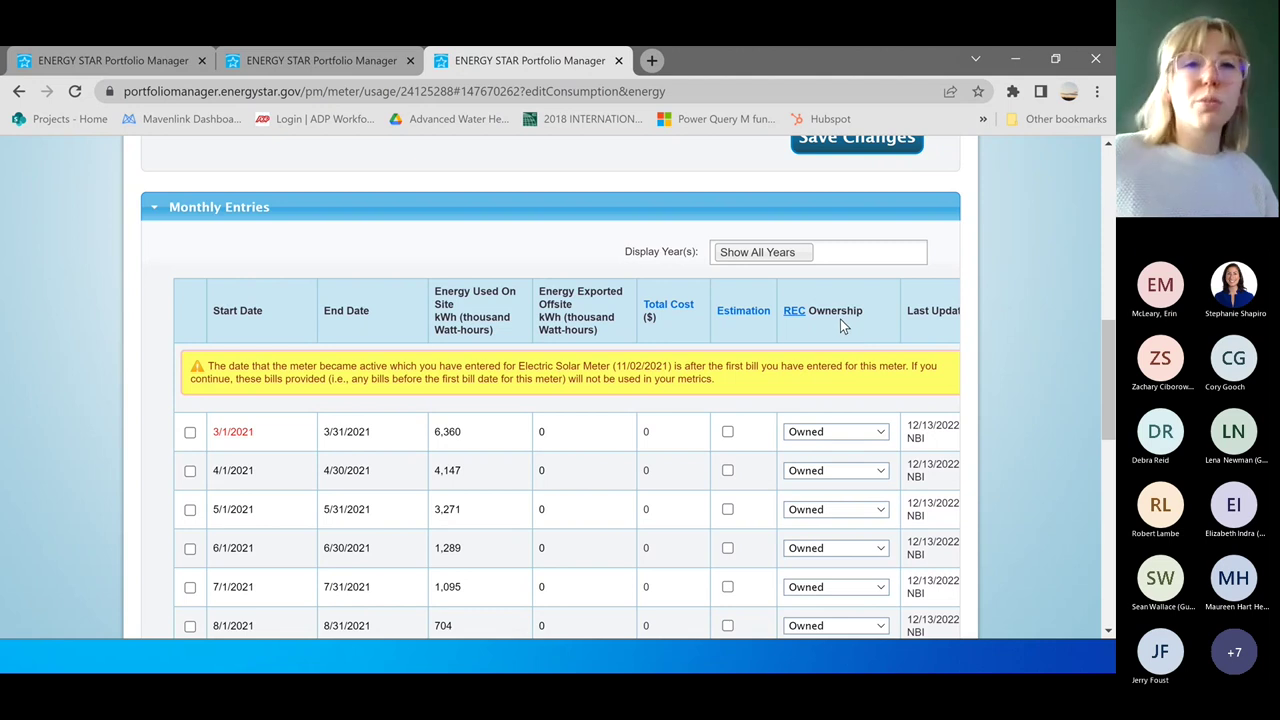
{"action": "left_click", "coordinate": [845, 437]}
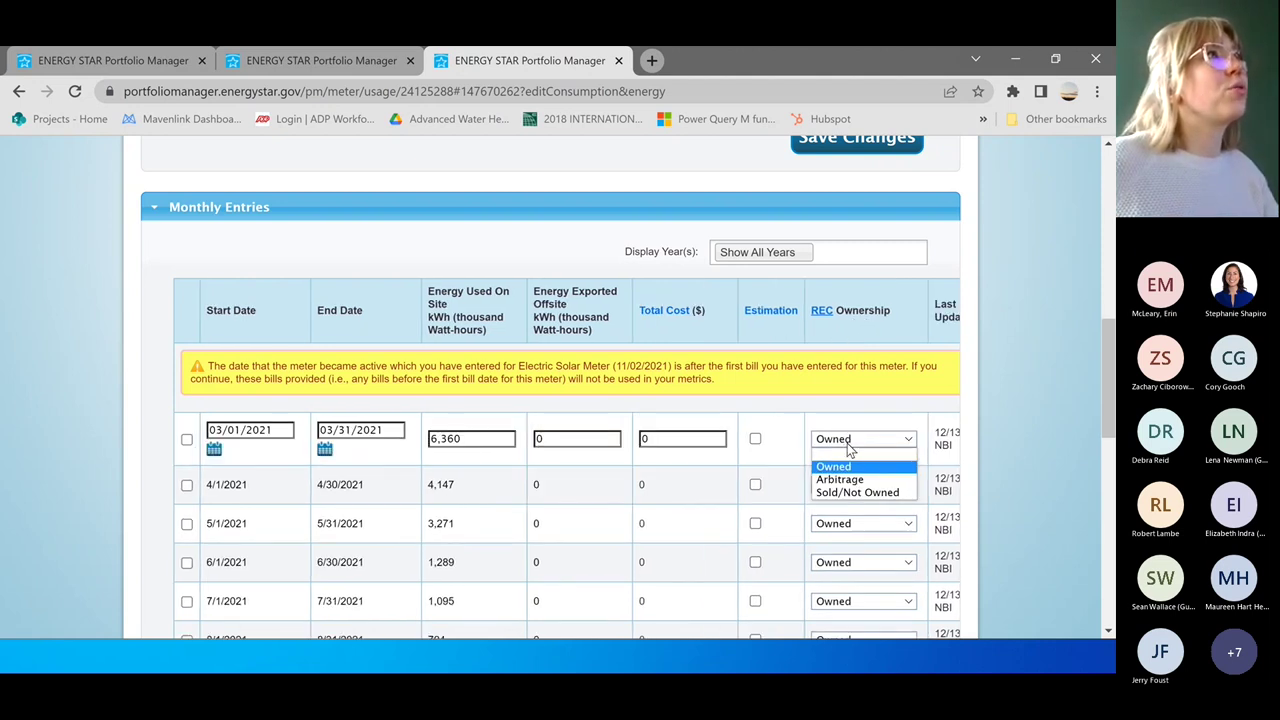
{"action": "left_click", "coordinate": [851, 447]}
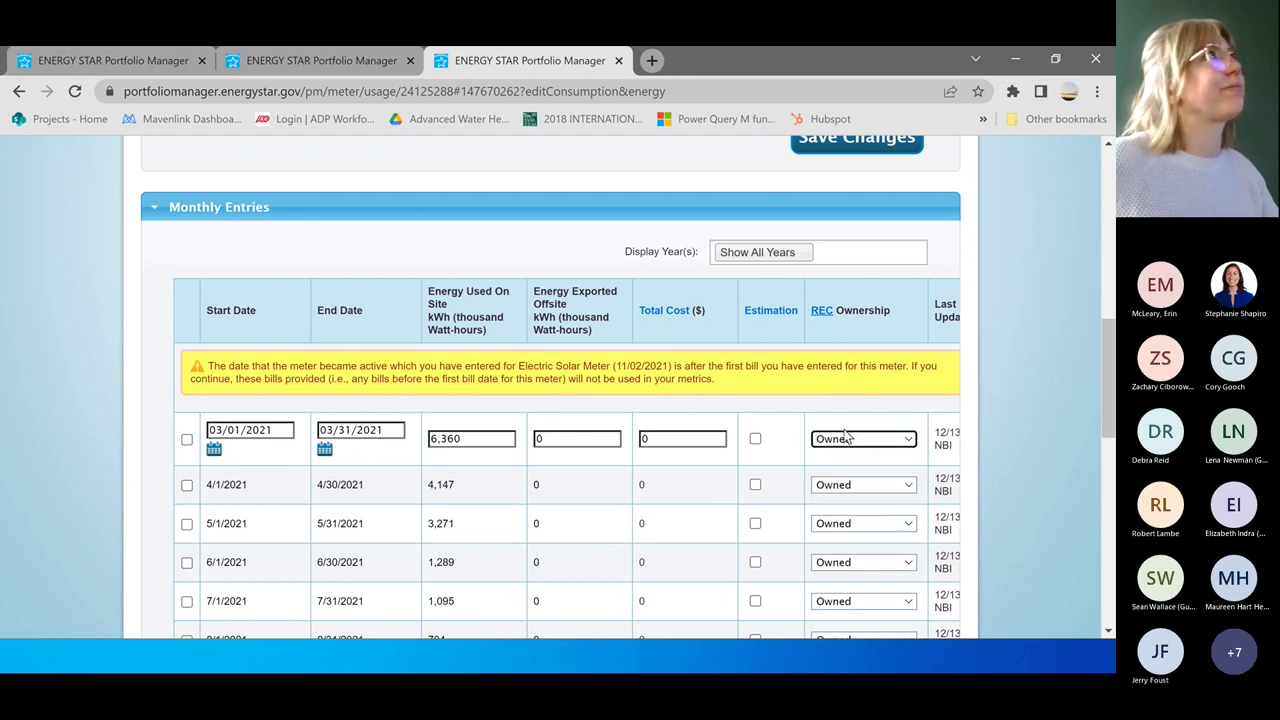
{"action": "scroll", "coordinate": [749, 309], "scroll_direction": "up", "scroll_amount": 10}
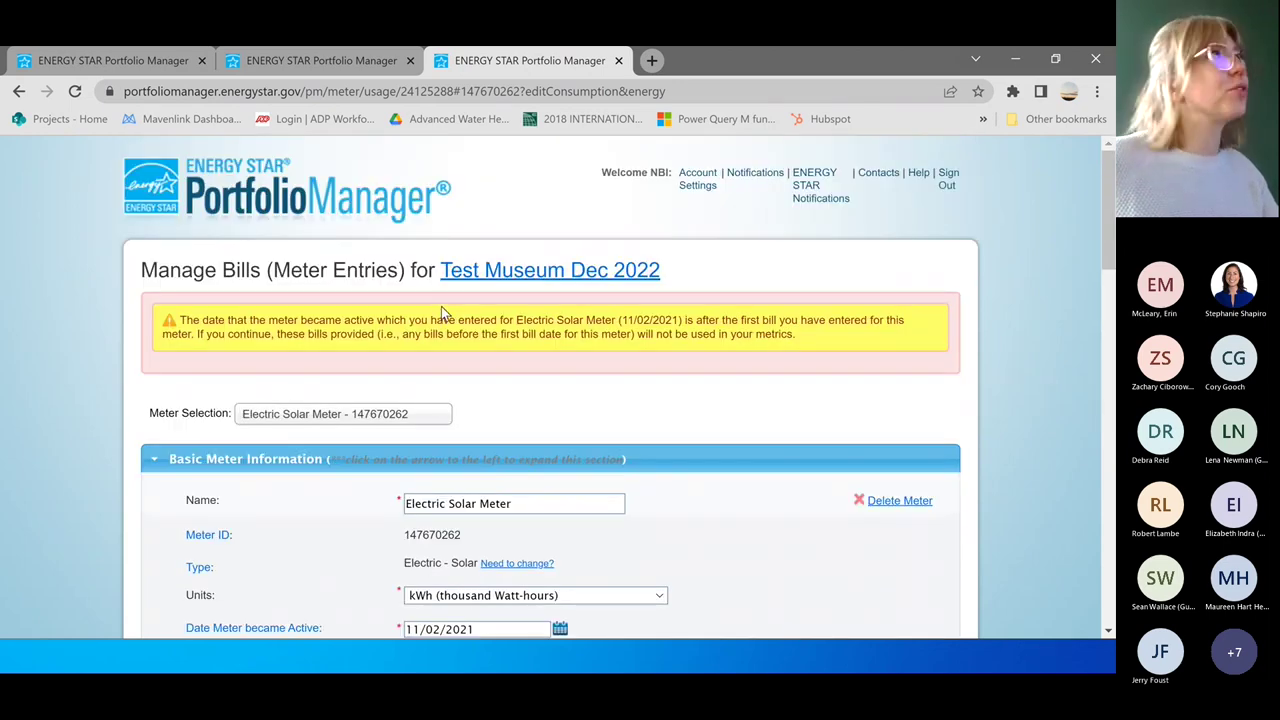
Step: Discard the meter edits, filter to My Properties (5), and open Test Campus
{"action": "left_click", "coordinate": [183, 191]}
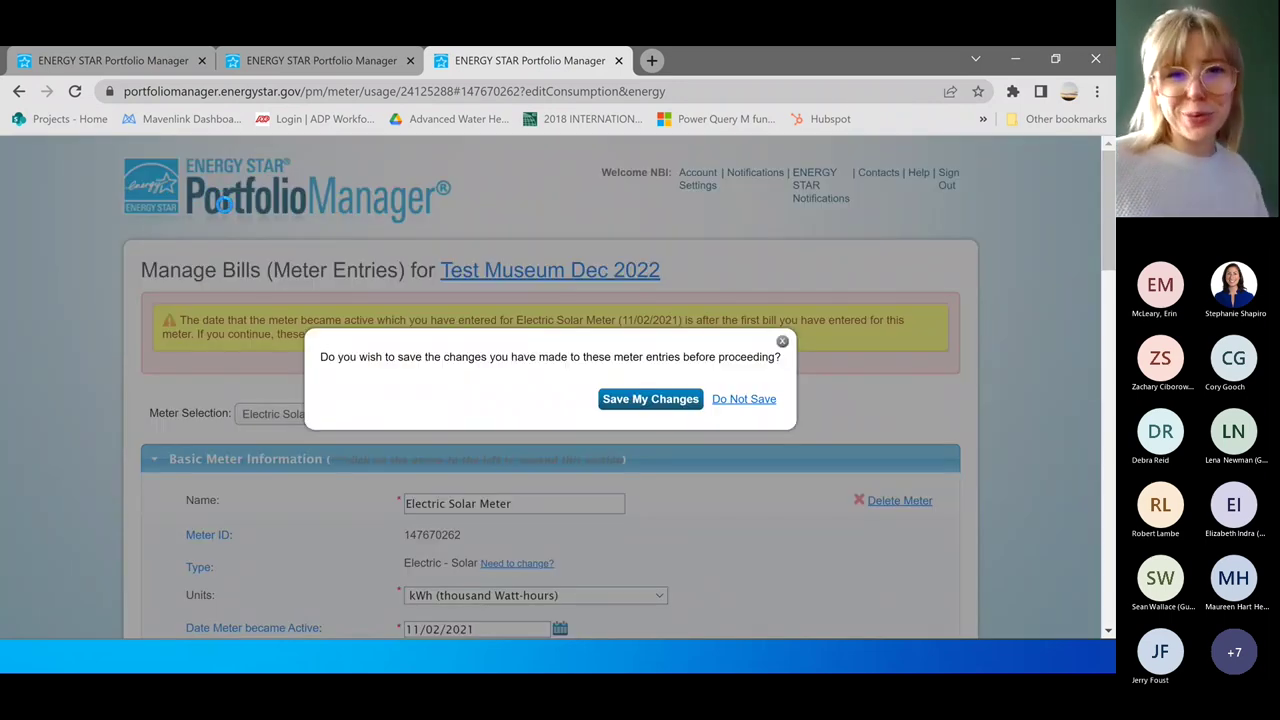
{"action": "left_click", "coordinate": [752, 404]}
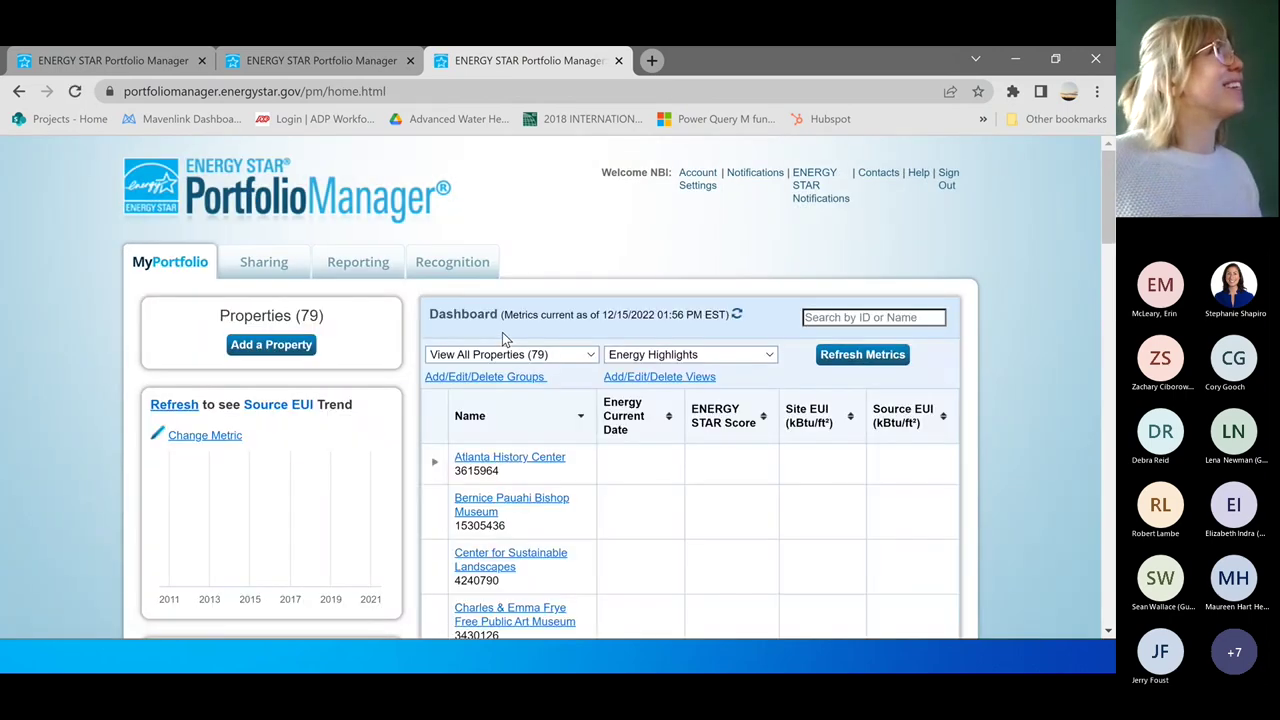
{"action": "left_click", "coordinate": [487, 352]}
{"action": "left_click", "coordinate": [482, 380]}
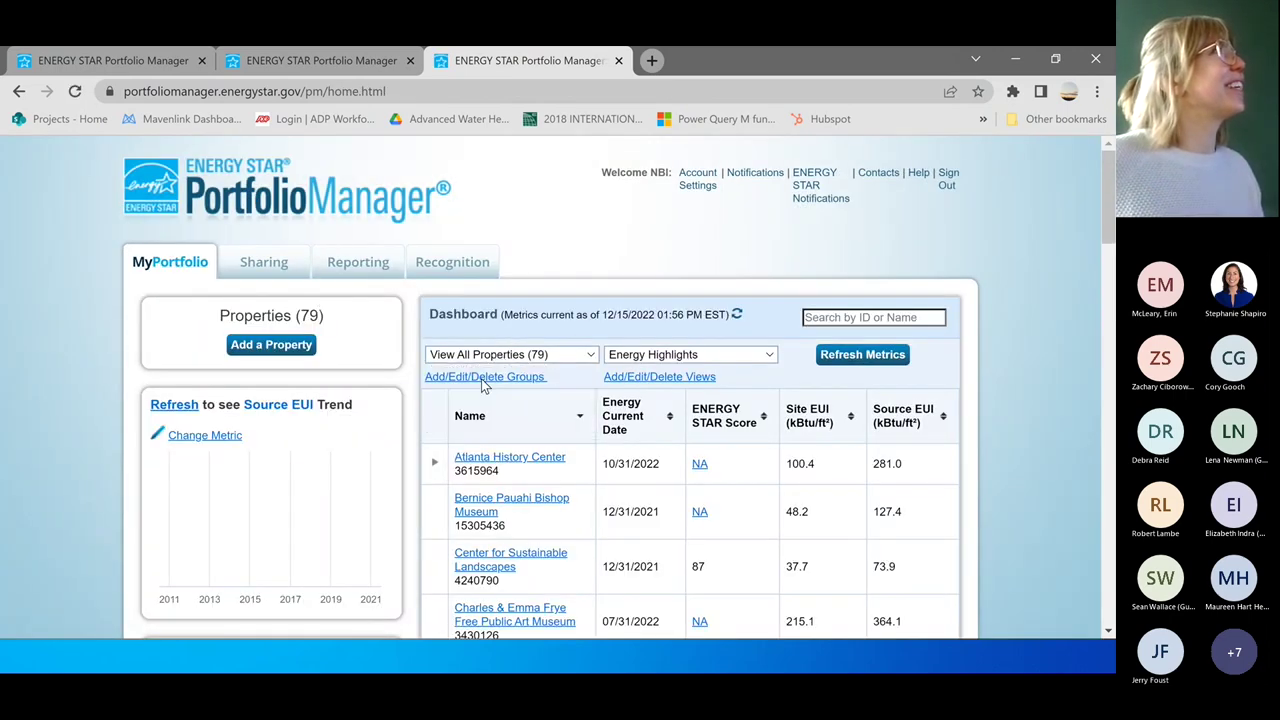
{"action": "left_click", "coordinate": [502, 488]}
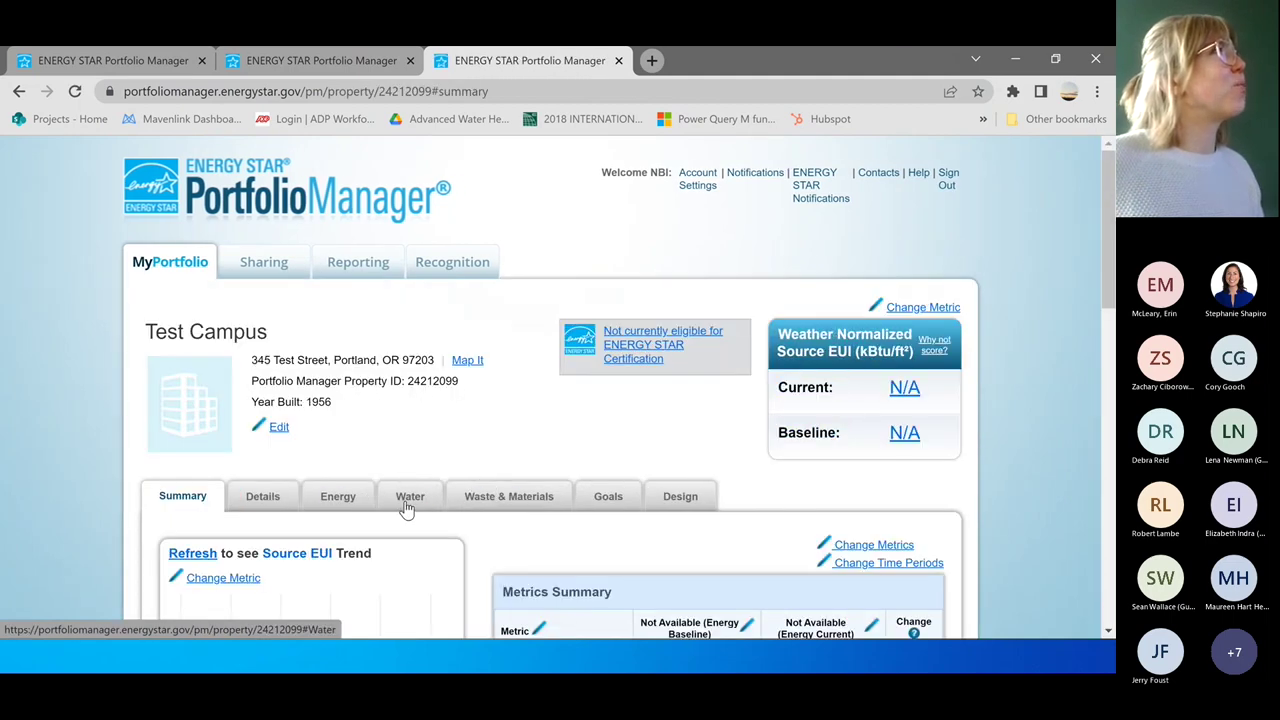
Step: Start Waste & Materials meter setup for Test Campus
{"action": "left_click", "coordinate": [406, 497]}
{"action": "scroll", "coordinate": [392, 458], "scroll_direction": "up", "scroll_amount": 3}
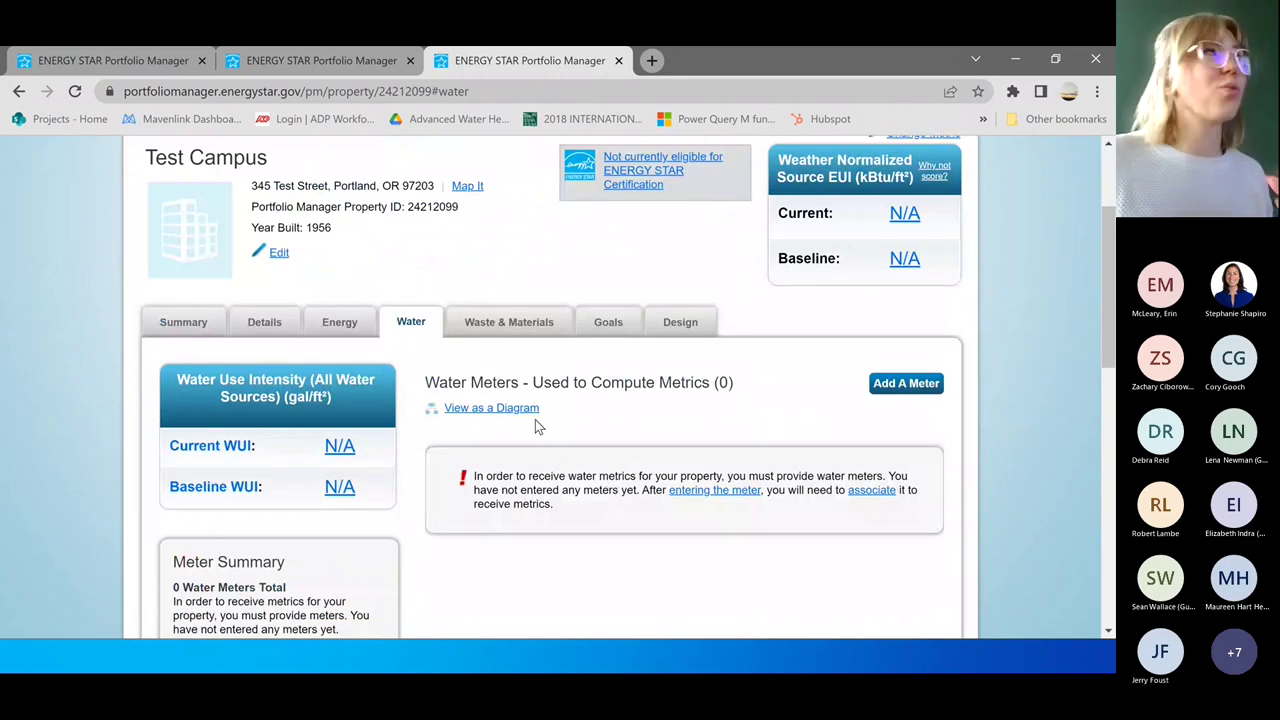
{"action": "left_click", "coordinate": [493, 322]}
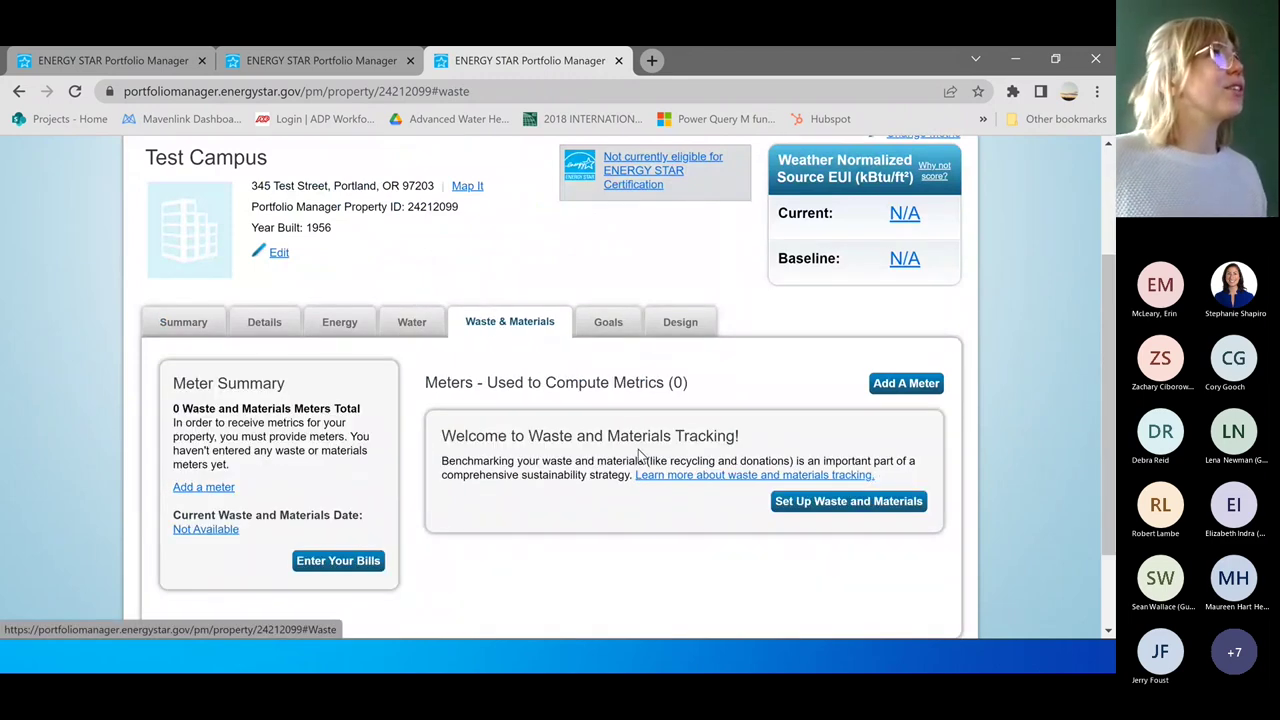
{"action": "left_click", "coordinate": [809, 502]}
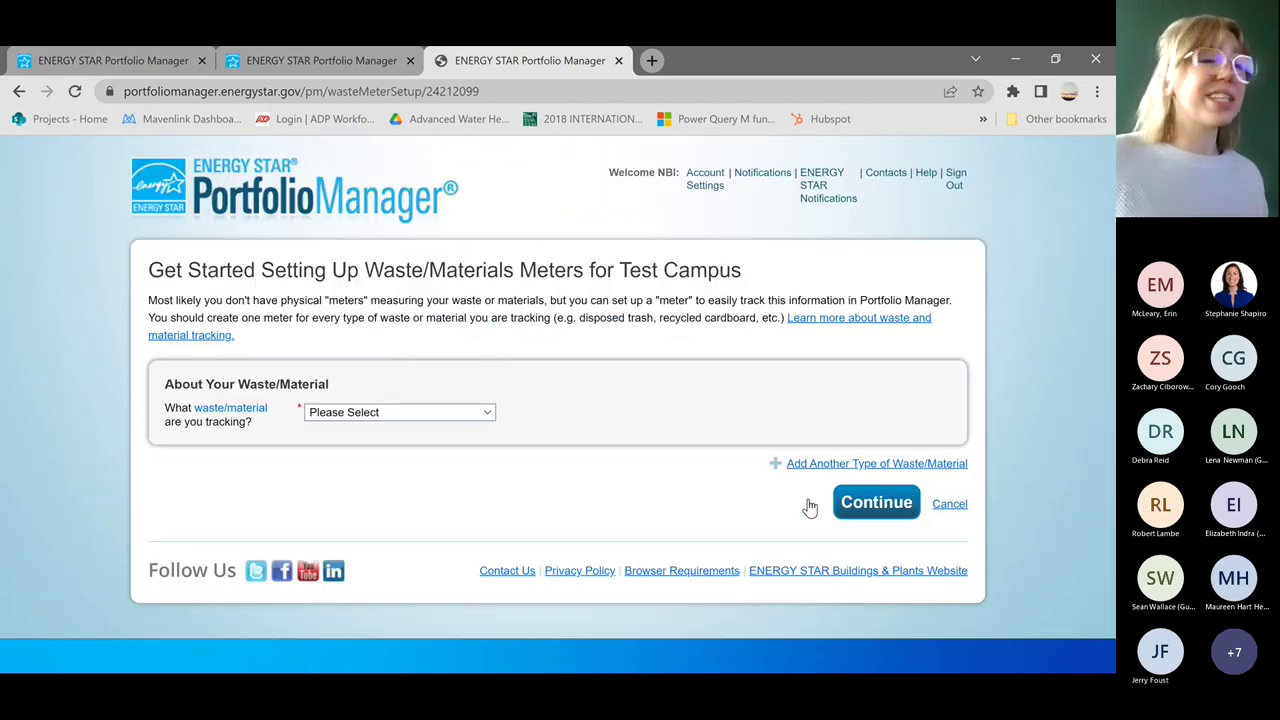
Step: Close the waste type list without choosing, then filter the dashboard to My Properties (5)
{"action": "left_click", "coordinate": [374, 412]}
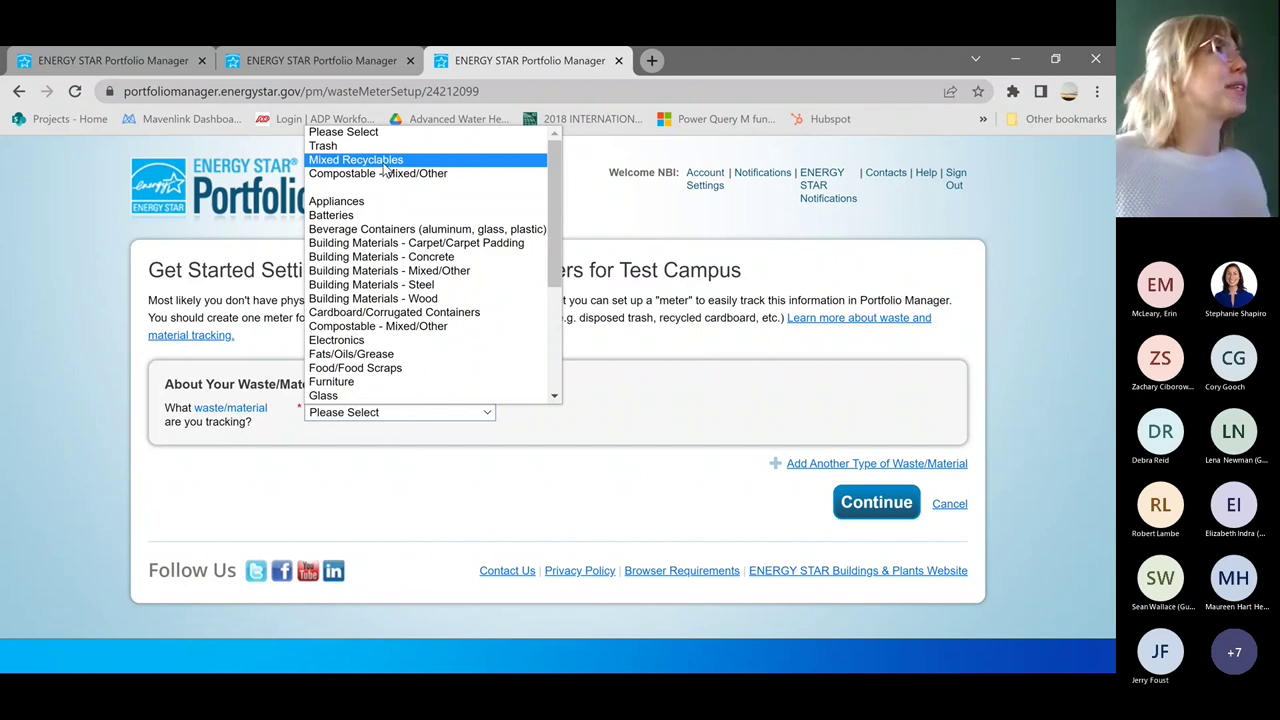
{"action": "left_click", "coordinate": [636, 340]}
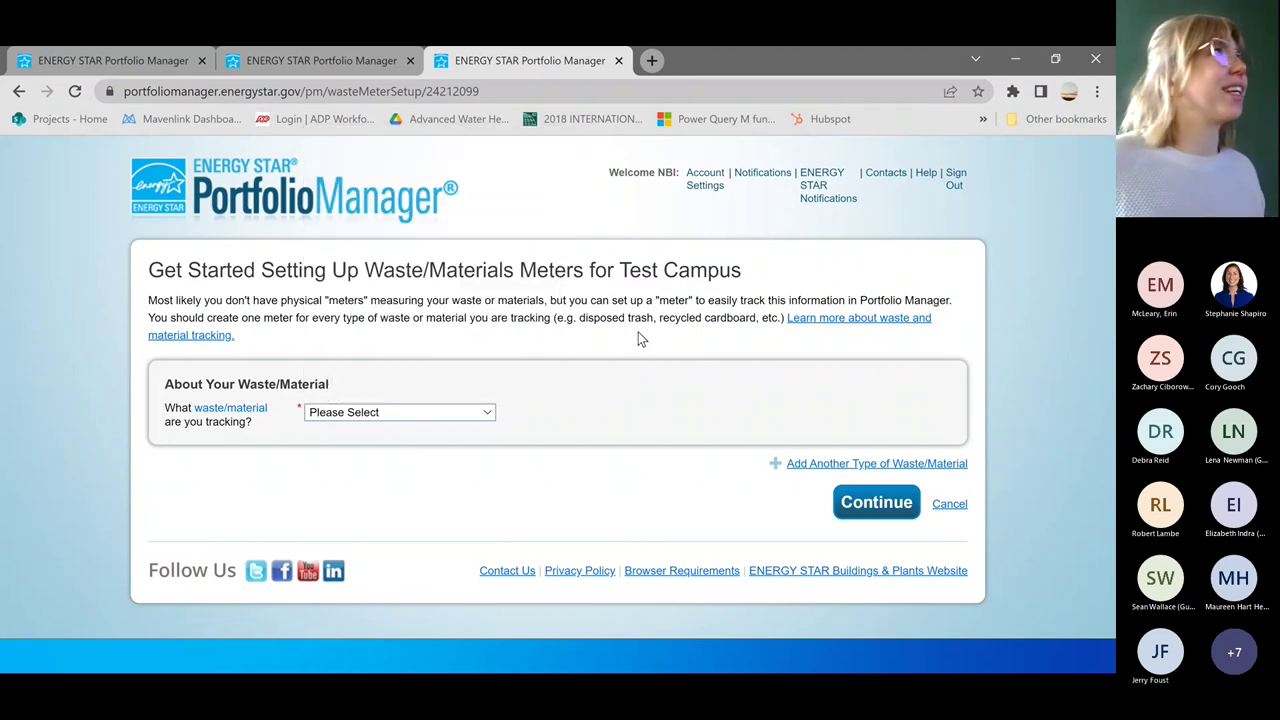
{"action": "left_click", "coordinate": [305, 200]}
{"action": "left_click", "coordinate": [522, 358]}
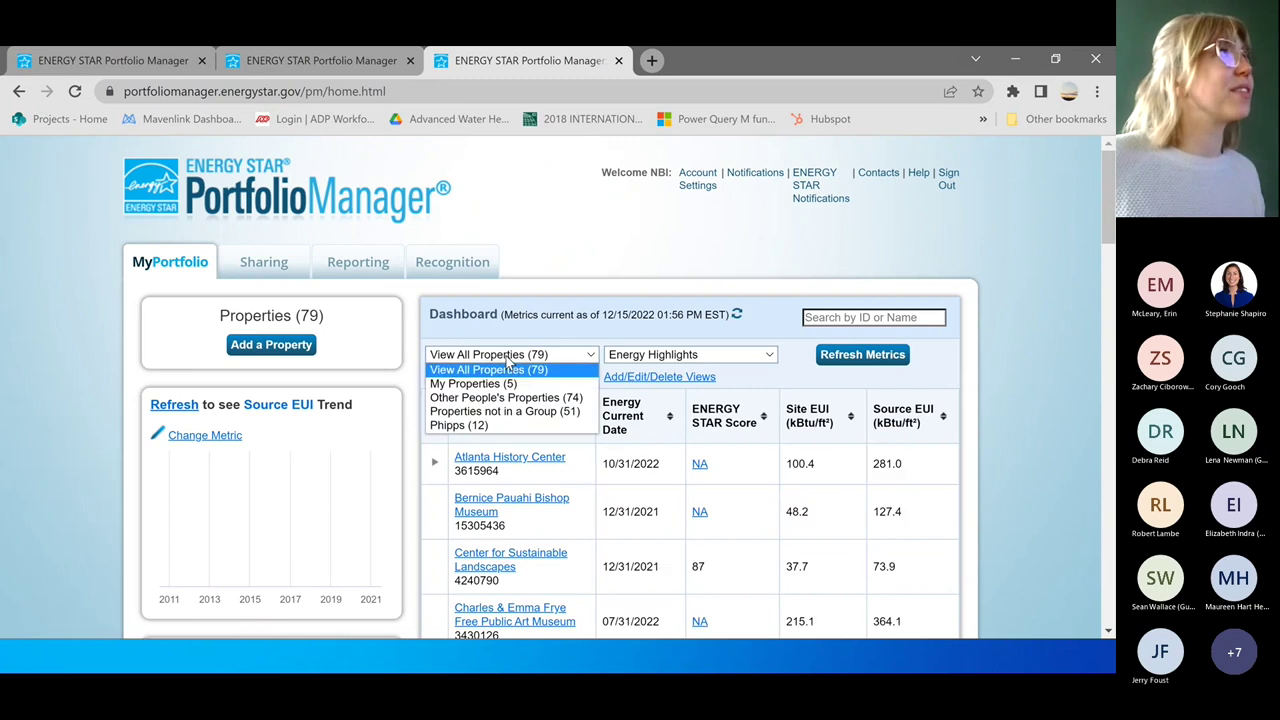
{"action": "left_click", "coordinate": [490, 383]}
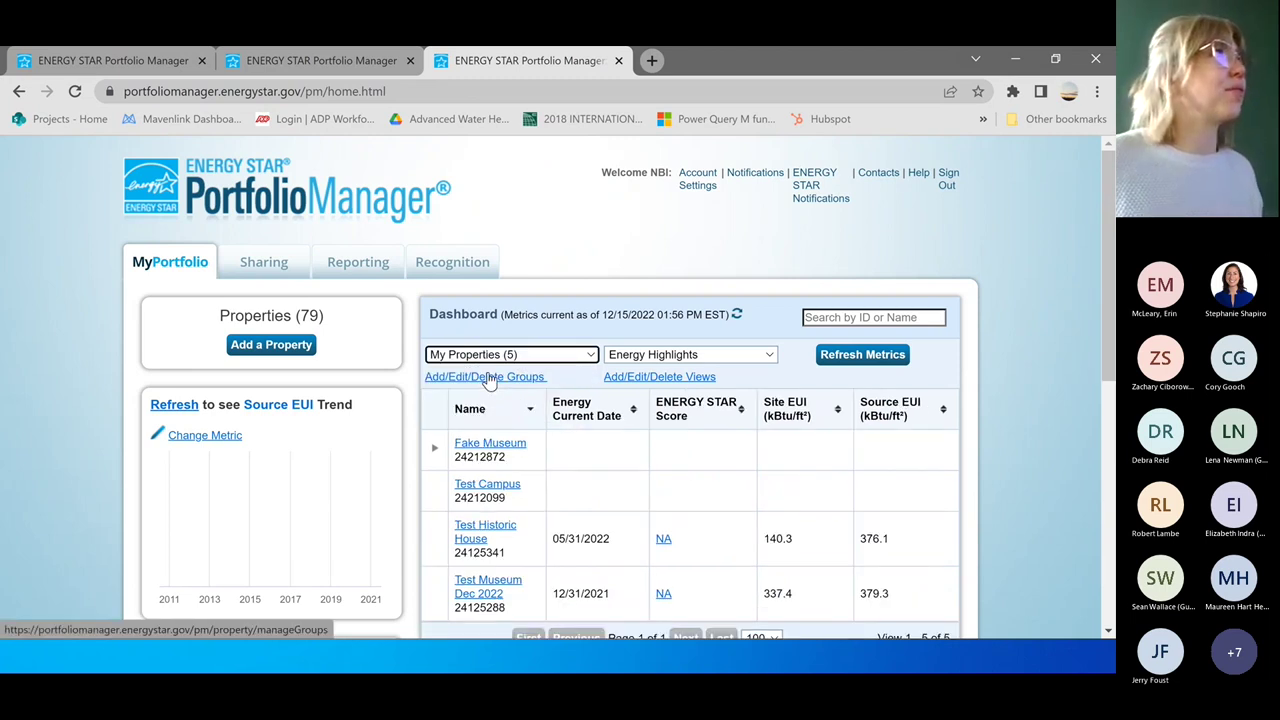